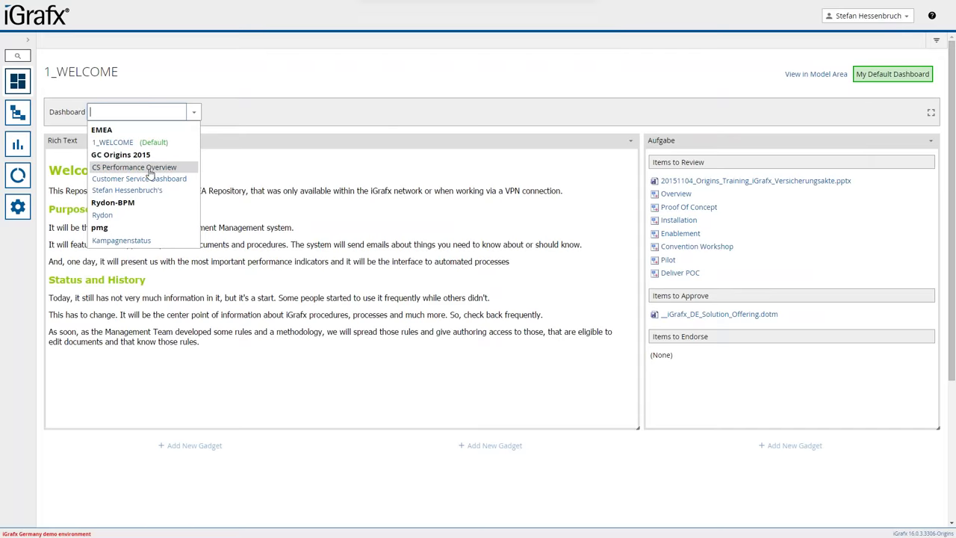
# Step: View the CS Performance Overview dashboard and switch to the Customer Service Dashboard
pyautogui.click(146, 167)
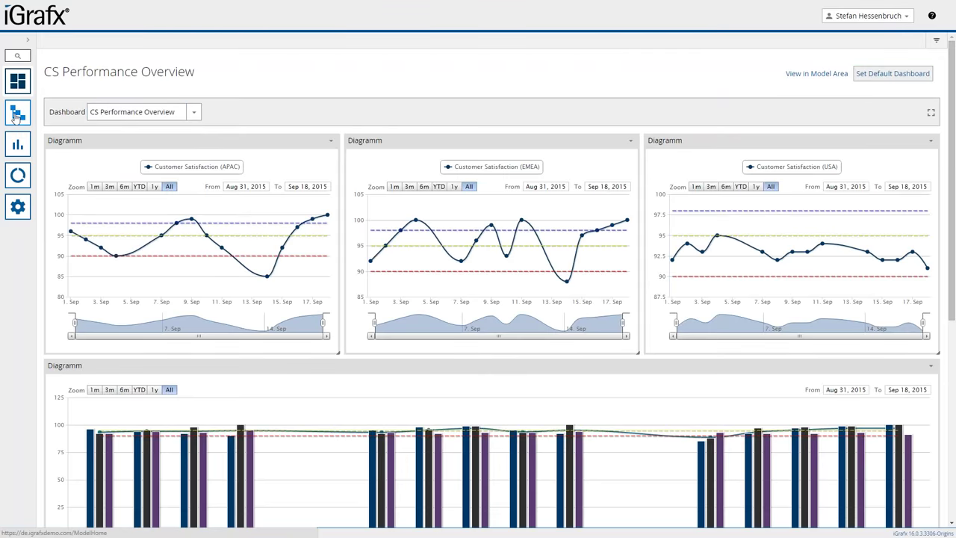
pyautogui.click(193, 111)
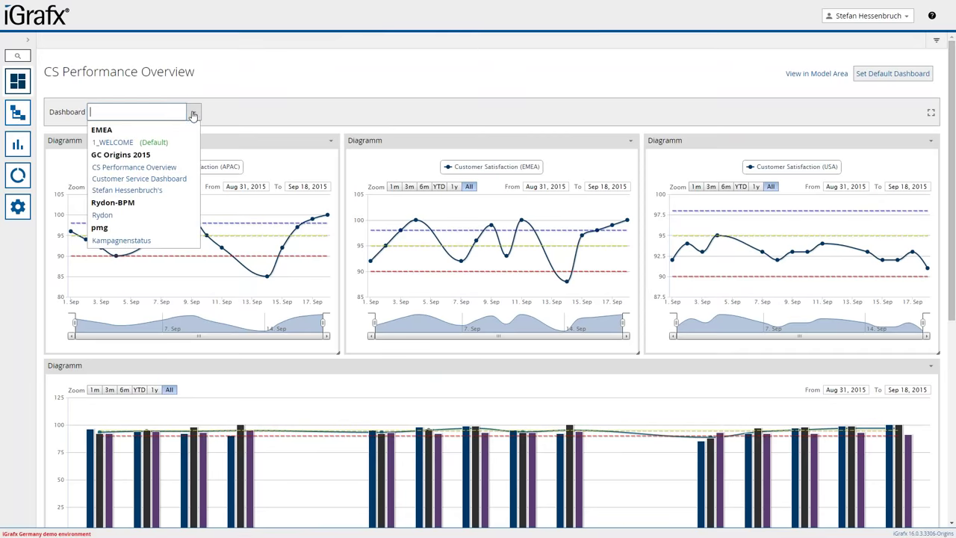
pyautogui.click(171, 179)
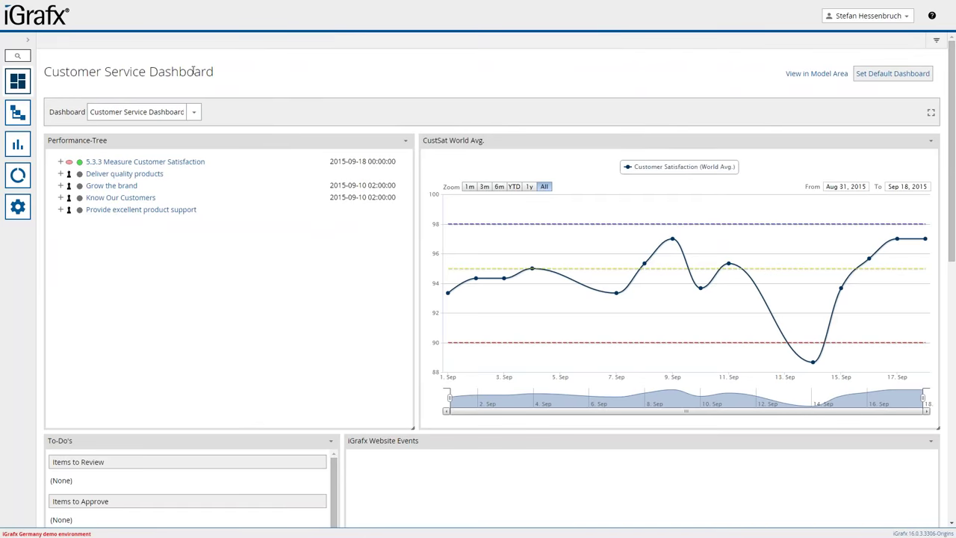
# Step: Return to the default 1_WELCOME dashboard from the expanded main navigation, and reopen the Customer Service Dashboard
pyautogui.click(28, 40)
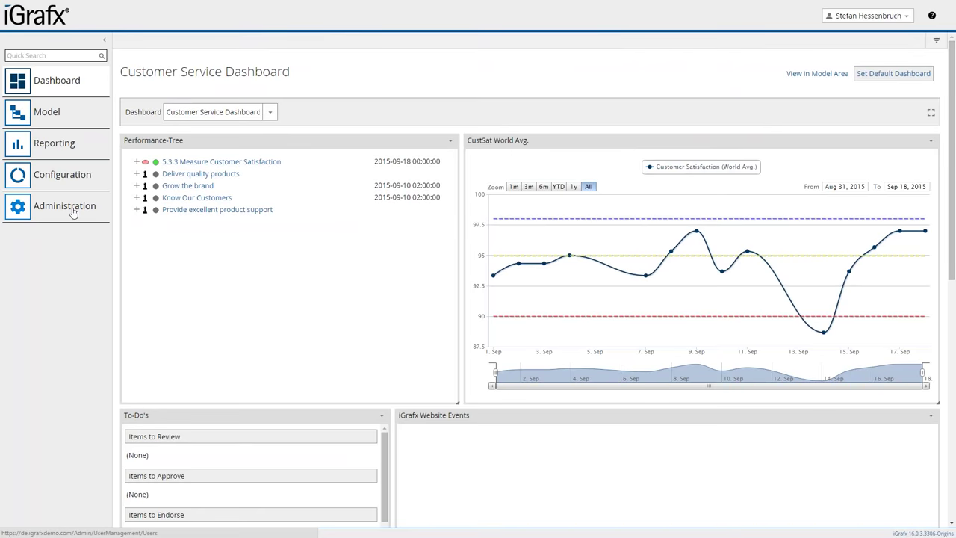
pyautogui.click(74, 87)
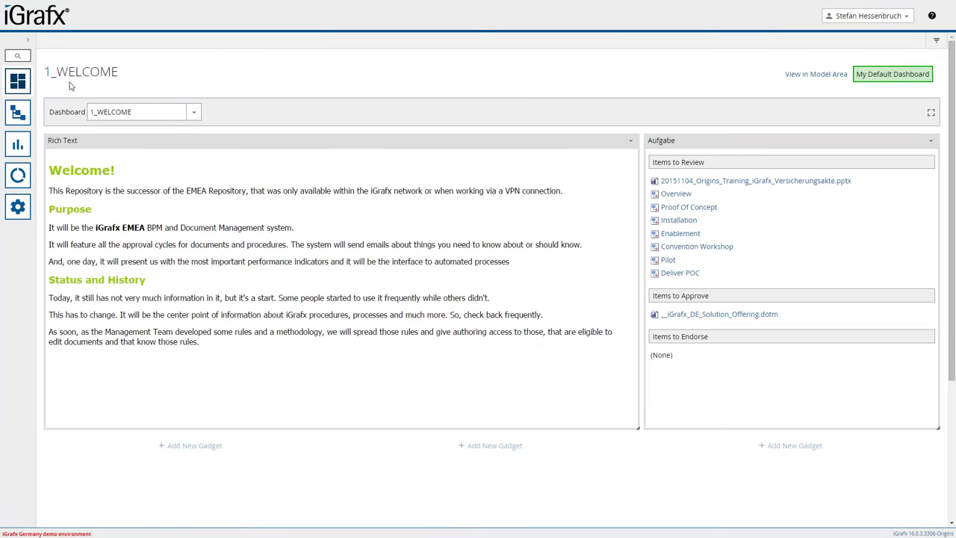
pyautogui.click(194, 112)
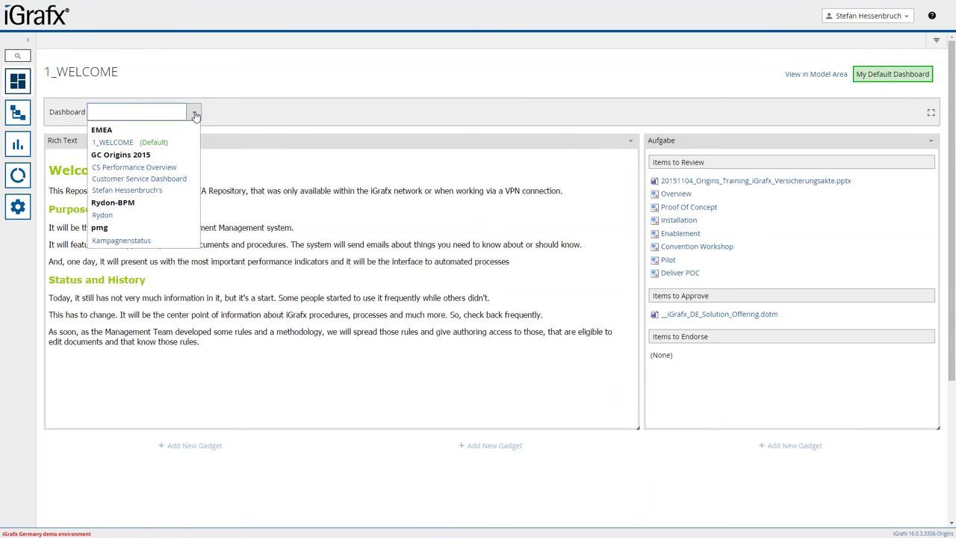
pyautogui.click(177, 179)
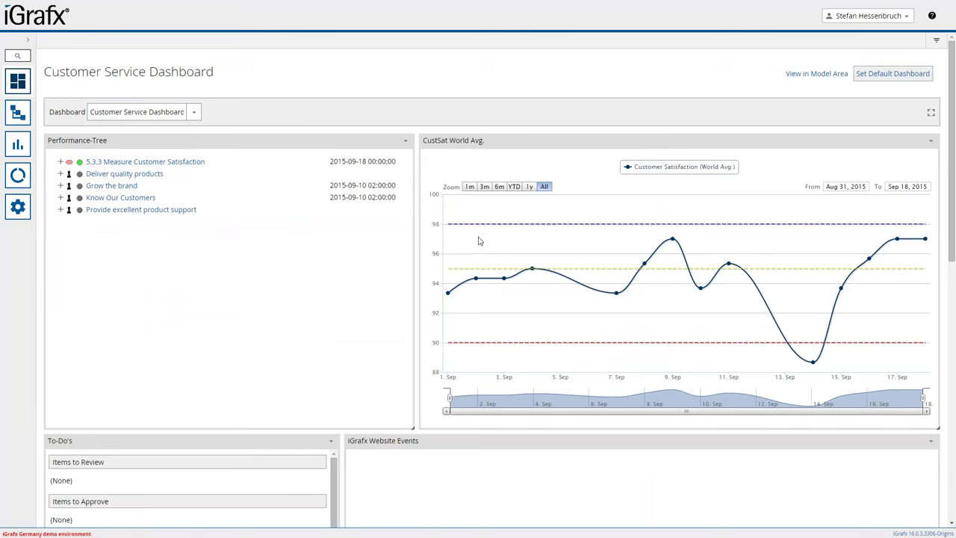
# Step: Expand 5.3.3 Measure Customer Satisfaction in the performance tree and examine its indicators, overview chart and the dashboard's lower gadgets
pyautogui.click(60, 161)
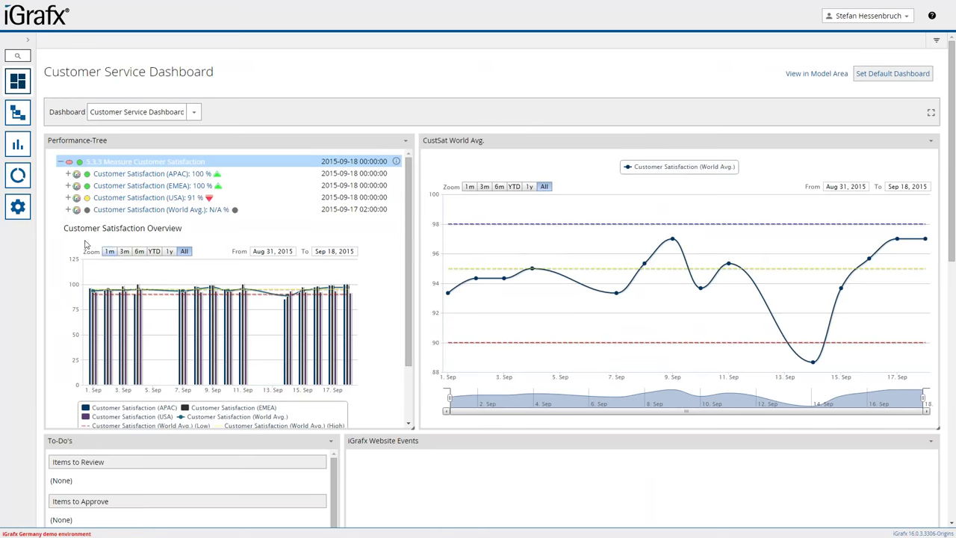
pyautogui.moveTo(320, 359)
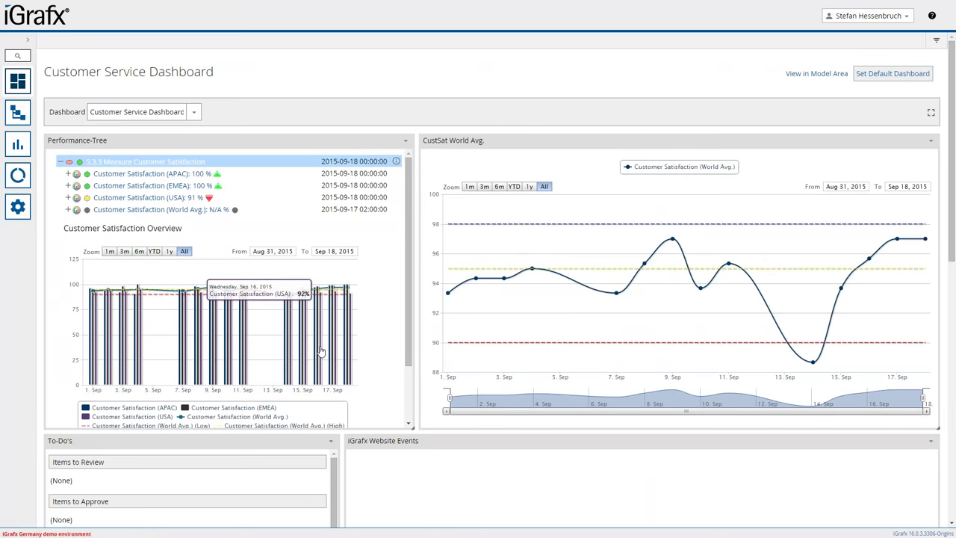
pyautogui.scroll(-3, 319, 359)
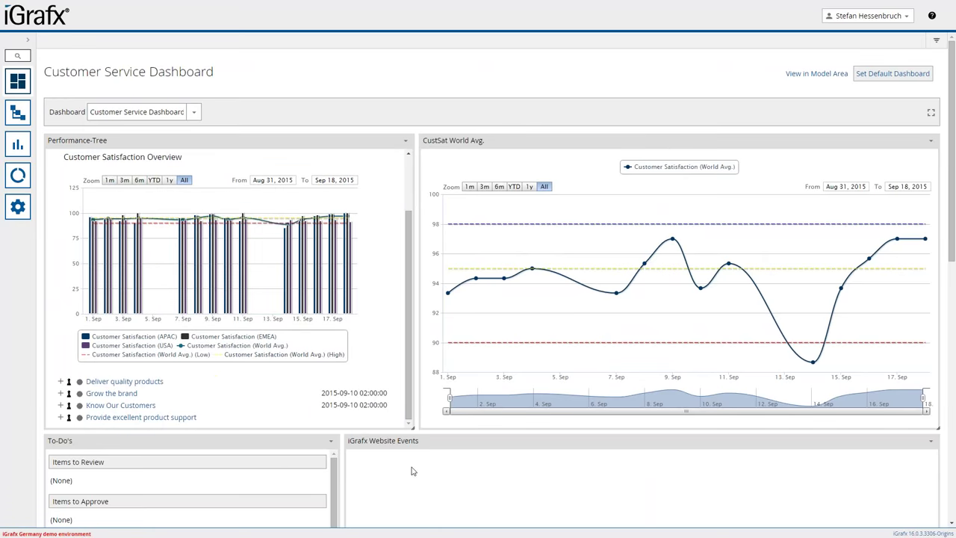
pyautogui.scroll(-3, 412, 471)
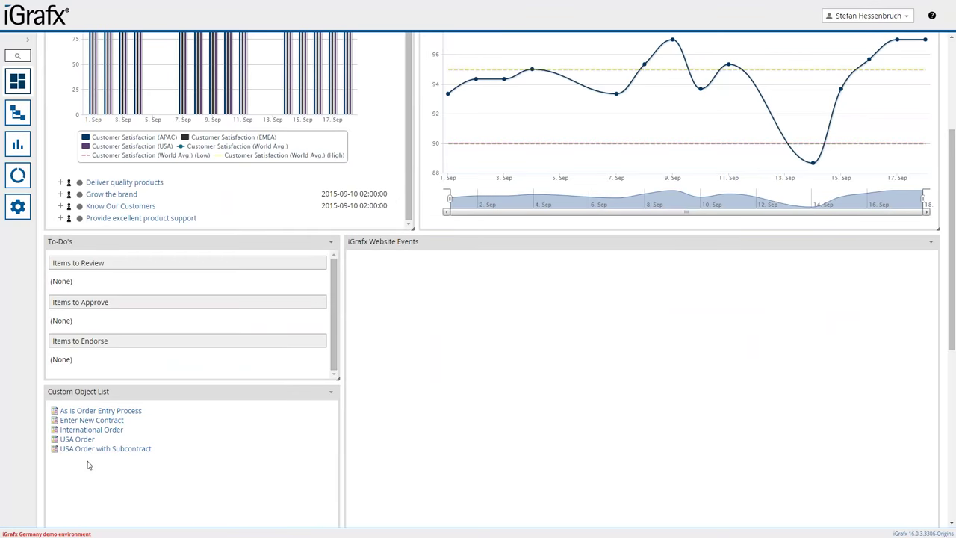
pyautogui.scroll(1, 407, 397)
pyautogui.scroll(3, 407, 396)
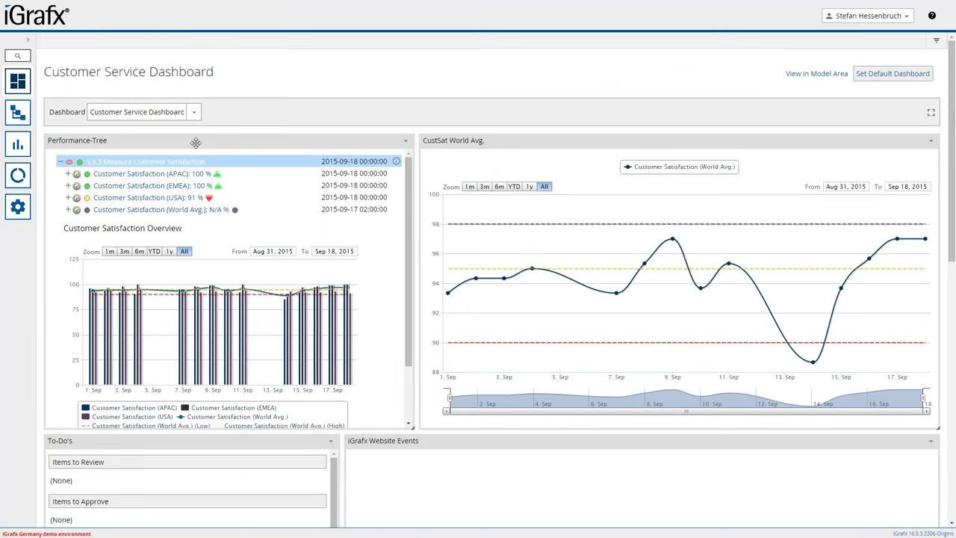
# Step: Try moving and narrowing the Performance-Tree gadget, and restore its original width
pyautogui.moveTo(196, 143); pyautogui.dragTo(542, 203)
pyautogui.moveTo(396, 173); pyautogui.dragTo(268, 176)
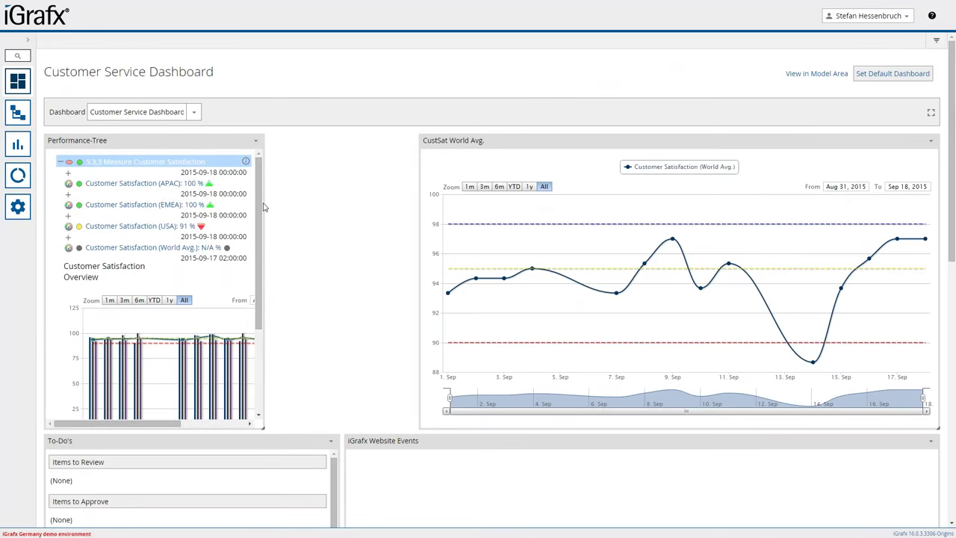
pyautogui.moveTo(265, 204); pyautogui.dragTo(413, 206)
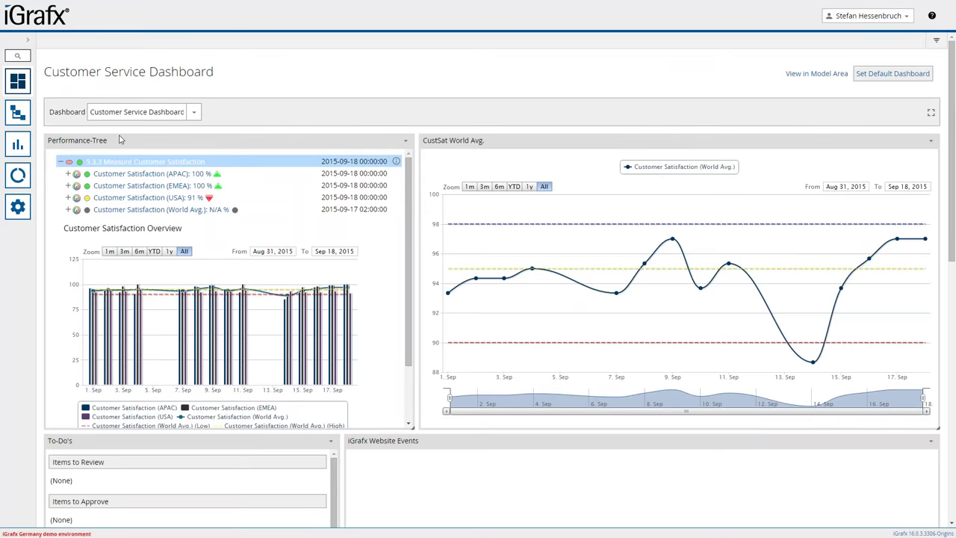
# Step: Open the CS Performance Overview dashboard and examine the regional customer satisfaction charts and the combined chart
pyautogui.hotkey('alt', 'Tab')
pyautogui.click(193, 112)
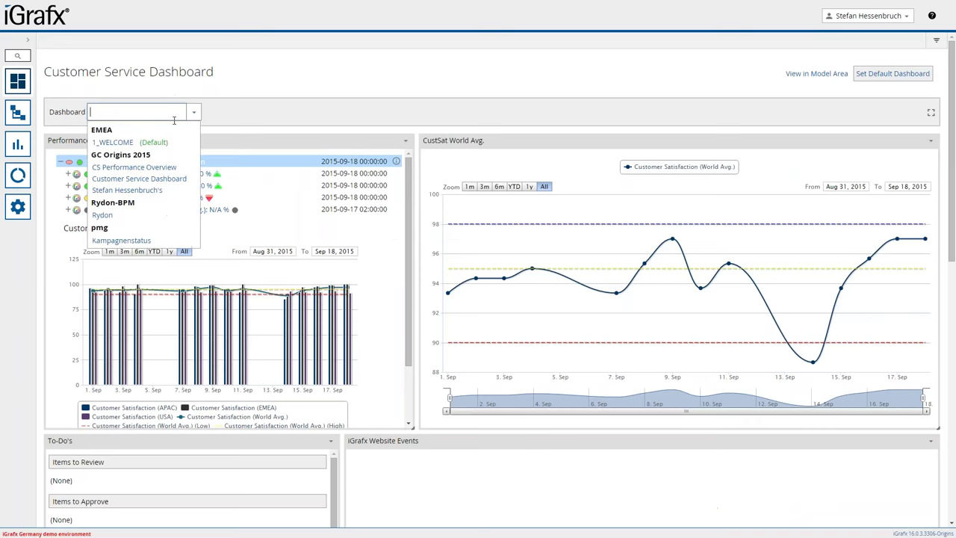
pyautogui.click(135, 167)
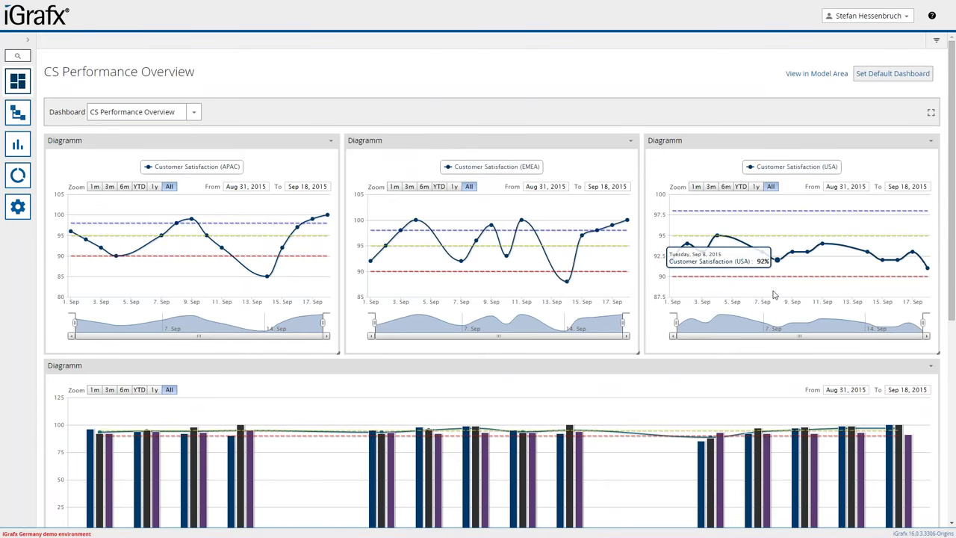
pyautogui.scroll(-3, 795, 239)
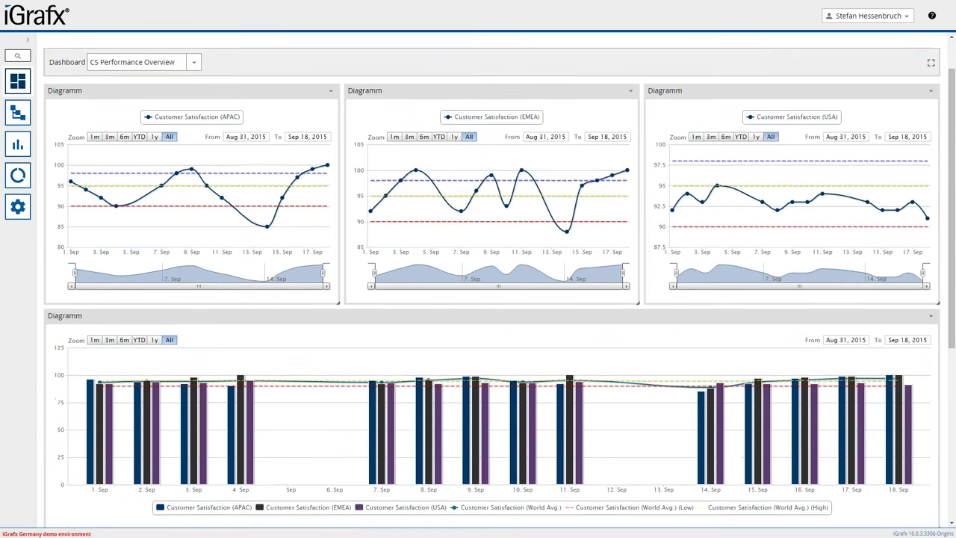
pyautogui.scroll(3, 847, 231)
# Step: Leave full-screen mode and arrange the browser as a smaller window over the presentation slide
pyautogui.press('F11')
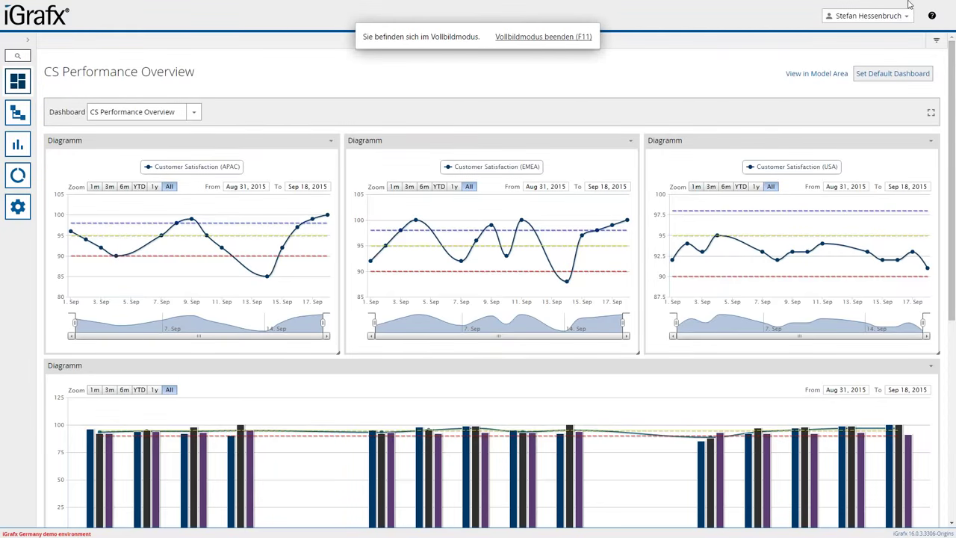
pyautogui.press('F11')
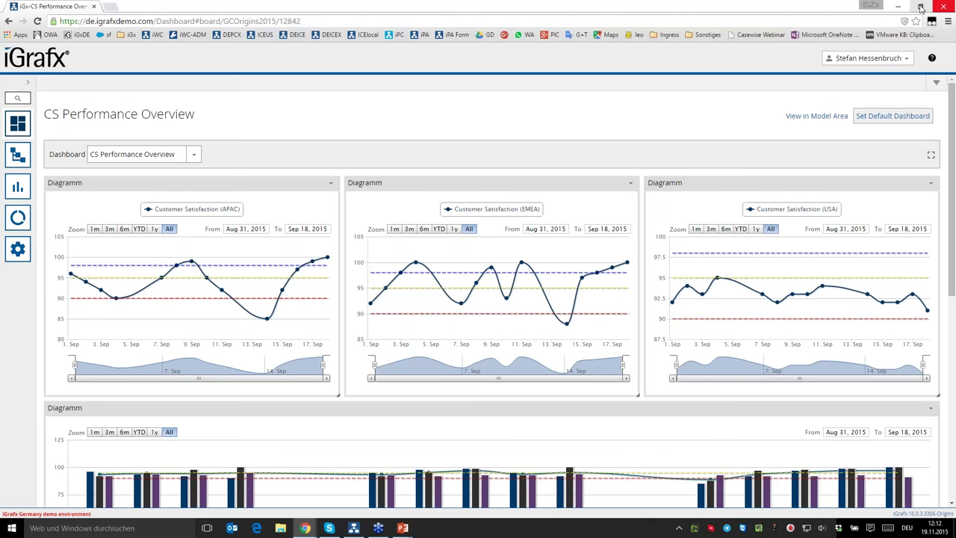
pyautogui.click(919, 7)
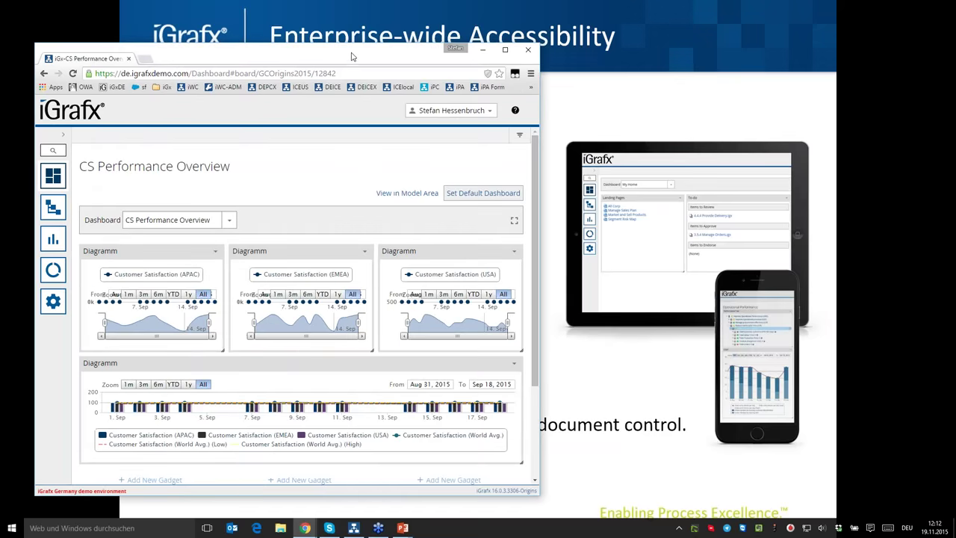
pyautogui.moveTo(351, 58); pyautogui.dragTo(322, 15)
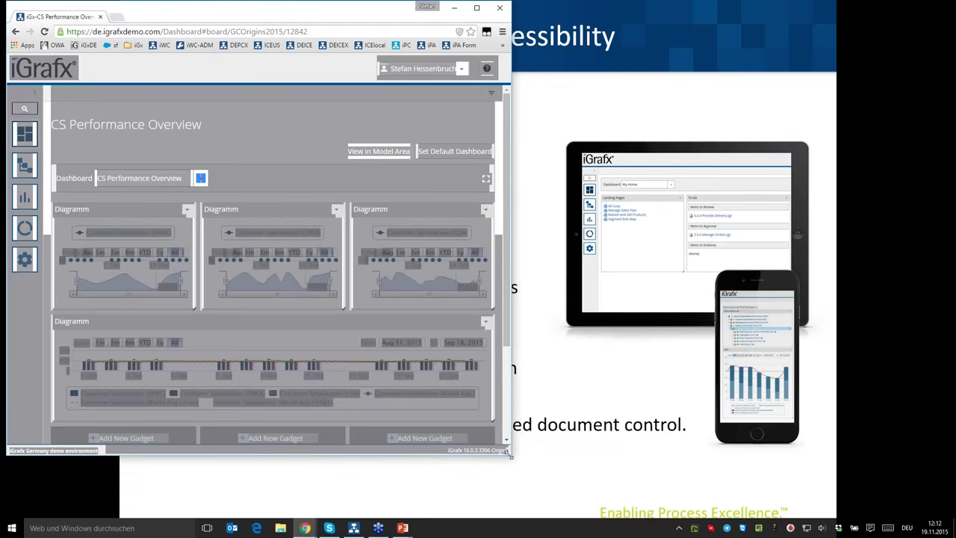
pyautogui.moveTo(511, 453)
pyautogui.mouseDown()
pyautogui.moveTo(516, 485)
pyautogui.moveTo(514, 447)
pyautogui.mouseUp()
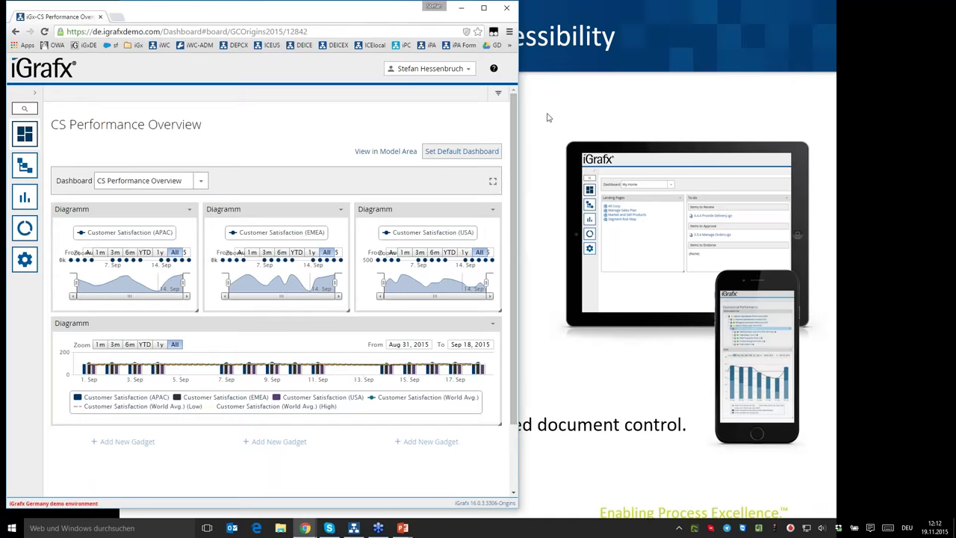
# Step: Narrow the browser to phone width to examine how the dashboard charts stack, and widen and maximize the window again
pyautogui.moveTo(518, 118); pyautogui.dragTo(262, 116)
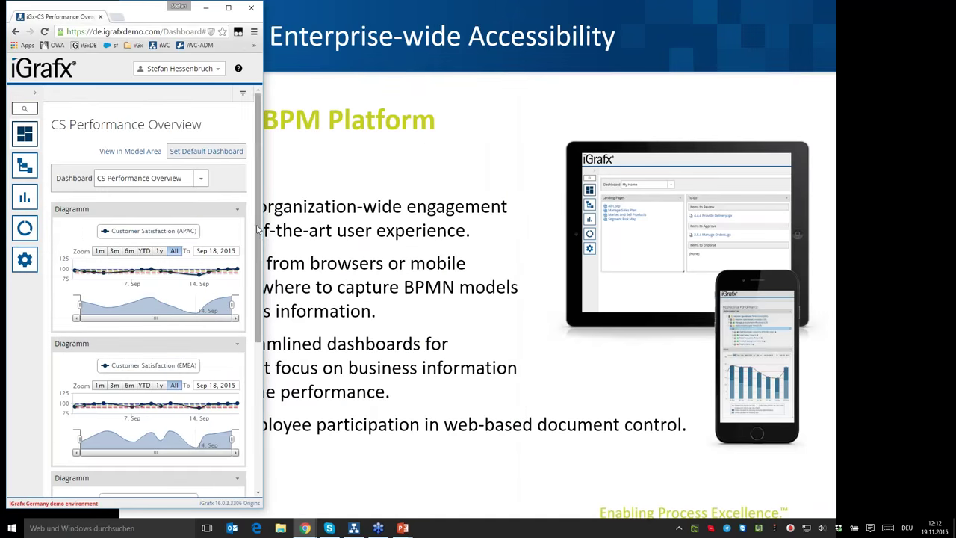
pyautogui.moveTo(260, 233); pyautogui.dragTo(264, 333)
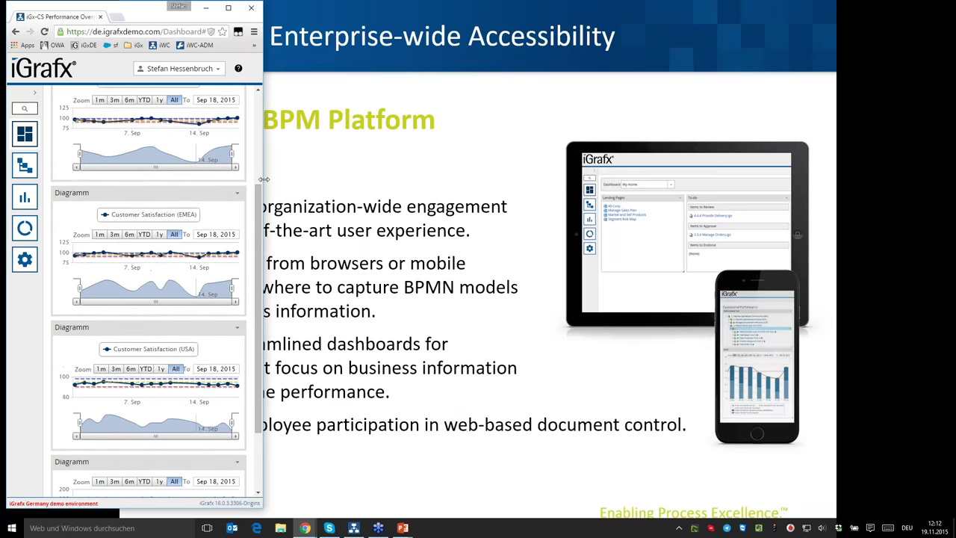
pyautogui.moveTo(265, 179); pyautogui.dragTo(546, 174)
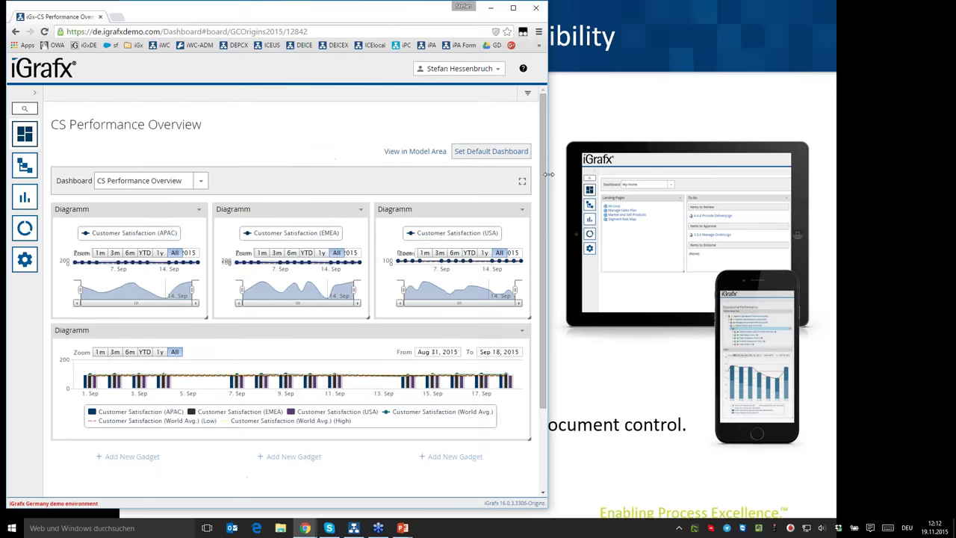
pyautogui.click(514, 9)
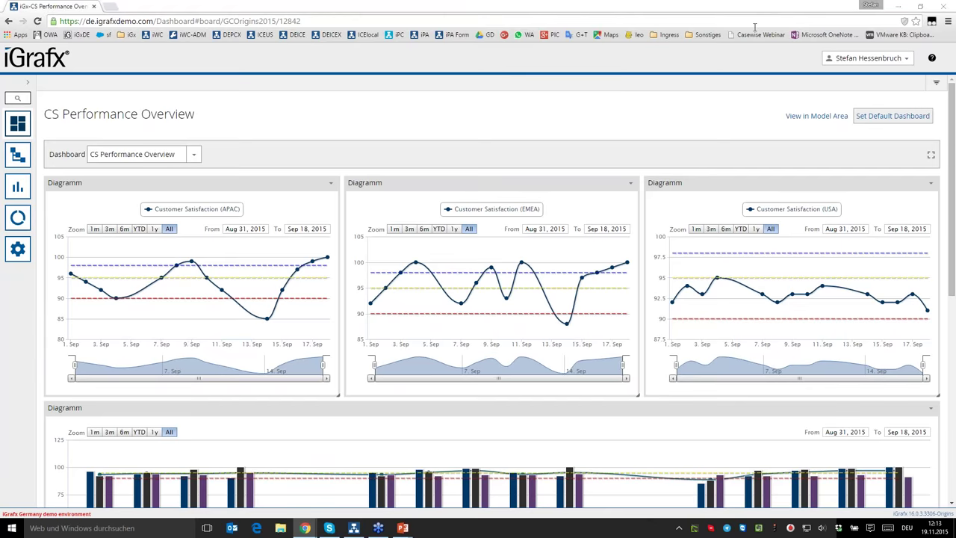
# Step: Open the GC Origins 2015 model area, widen the repository tree and expand the Processes folder
pyautogui.hotkey('alt', 'Tab')
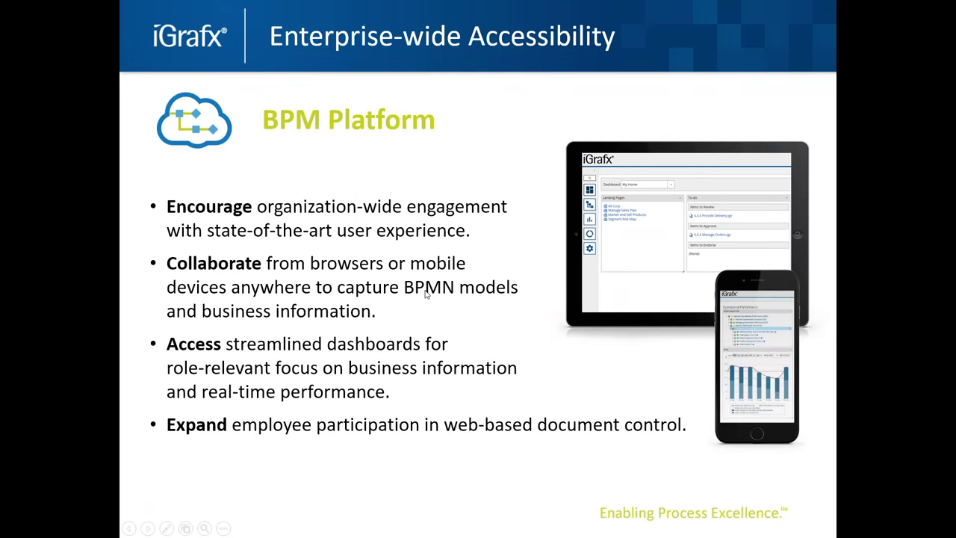
pyautogui.hotkey('alt', 'Tab')
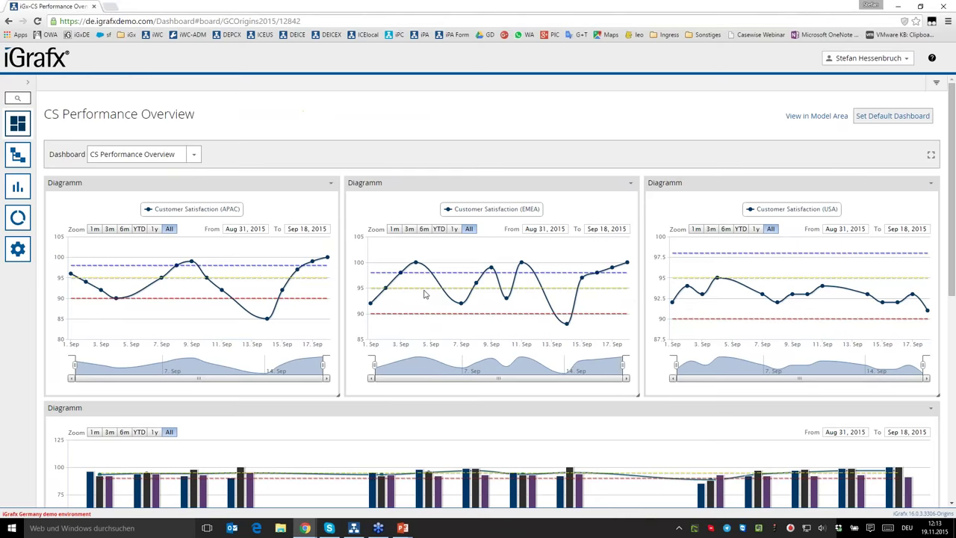
pyautogui.click(23, 157)
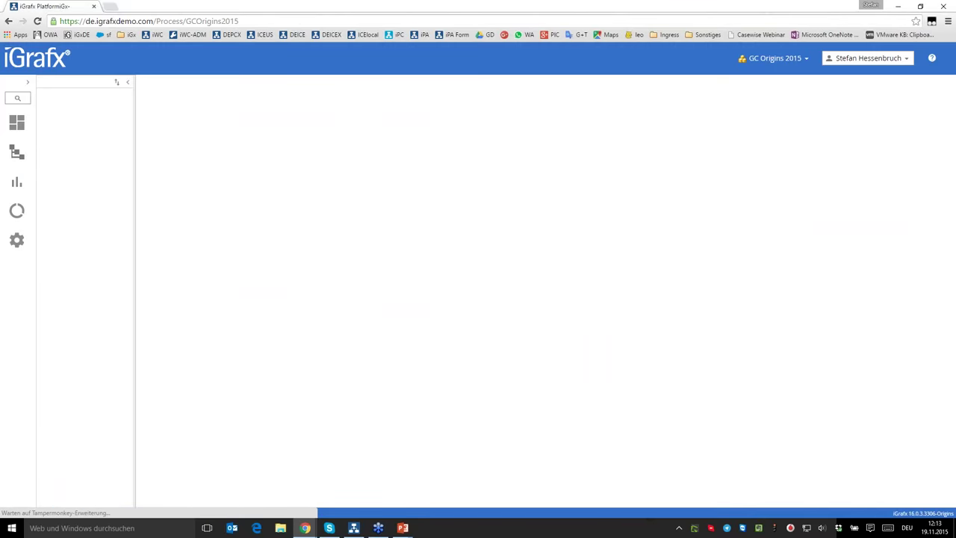
pyautogui.click(44, 144)
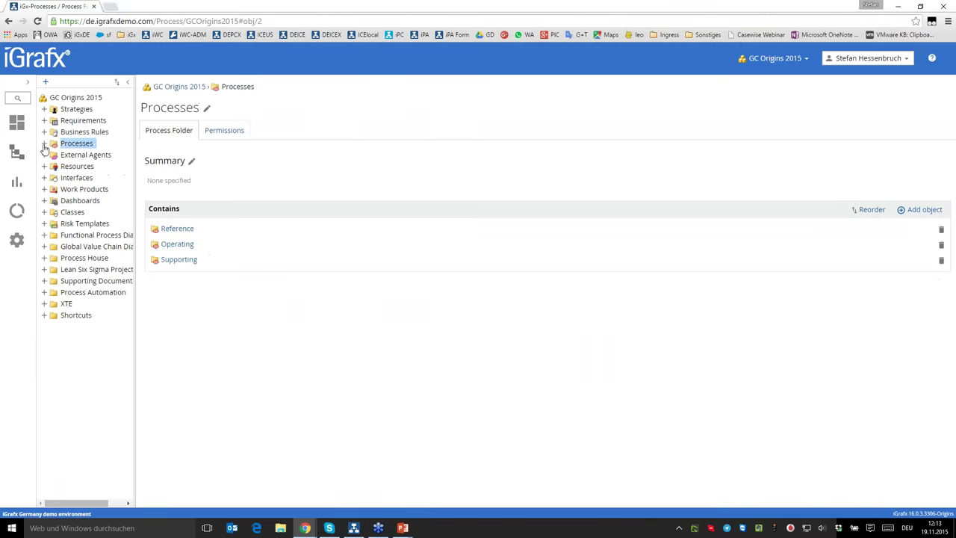
pyautogui.doubleClick(133, 159)
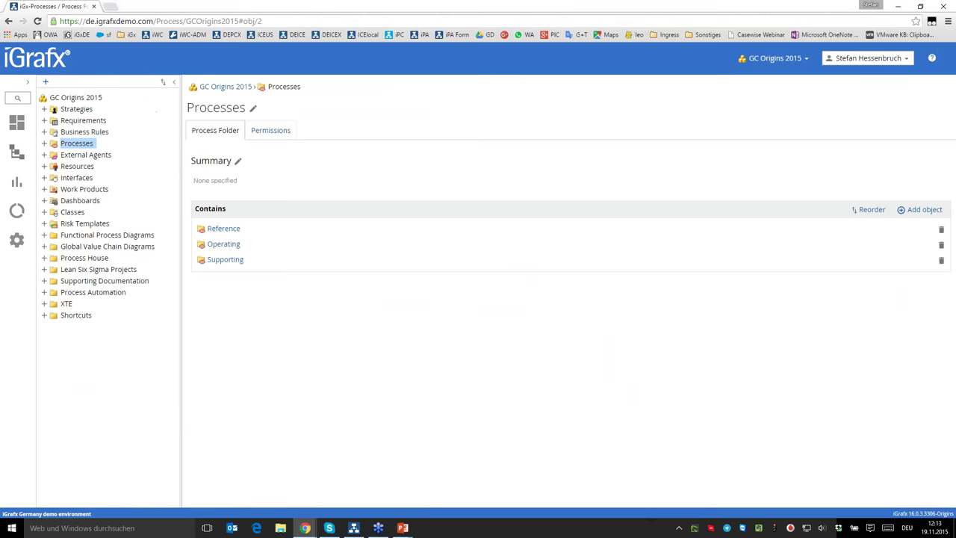
pyautogui.click(44, 143)
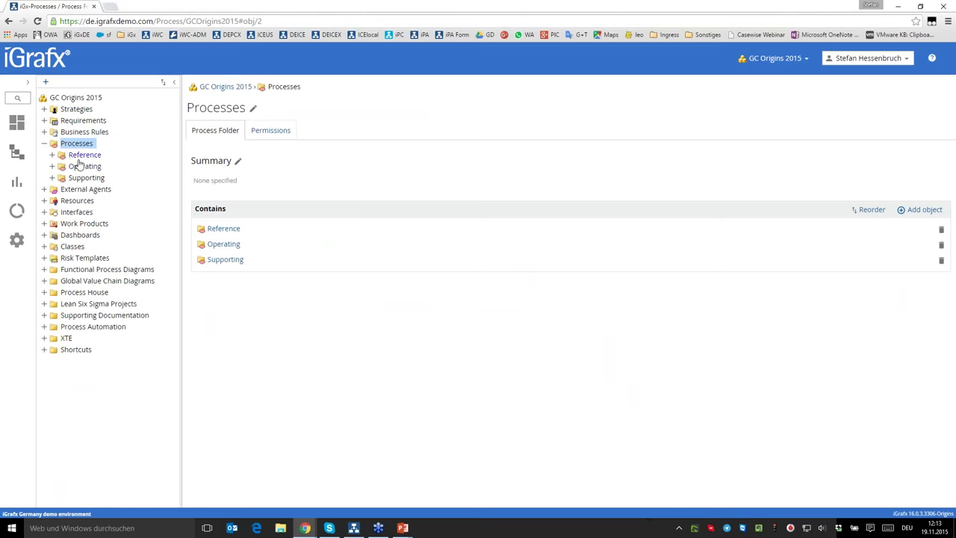
# Step: Start a new blank BPMN diagram named Demo in the Global Value Chain Diagrams folder
pyautogui.click(63, 284)
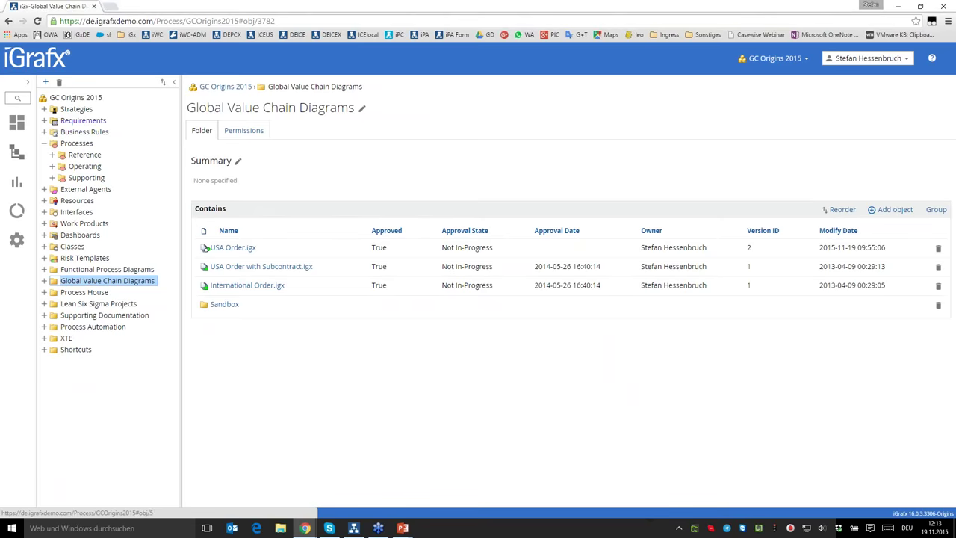
pyautogui.click(45, 83)
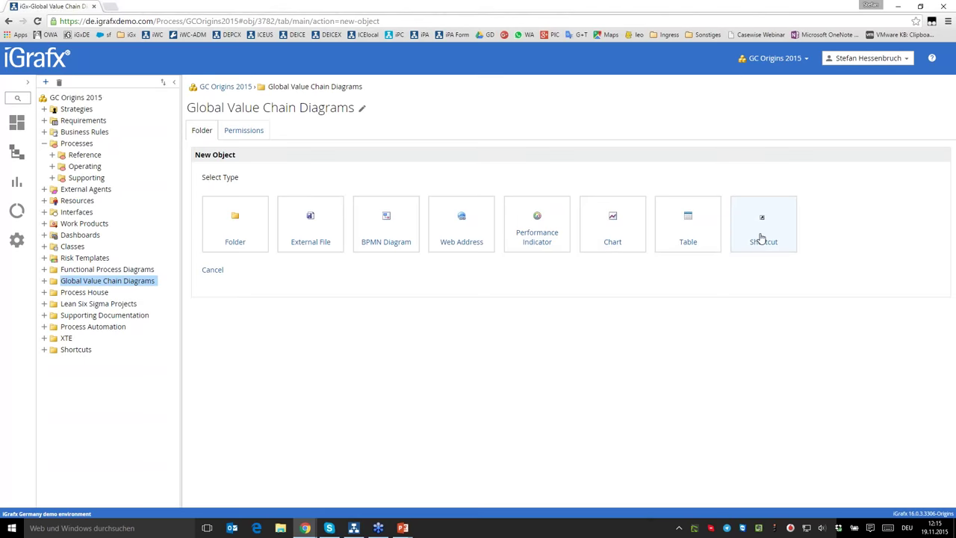
pyautogui.click(380, 234)
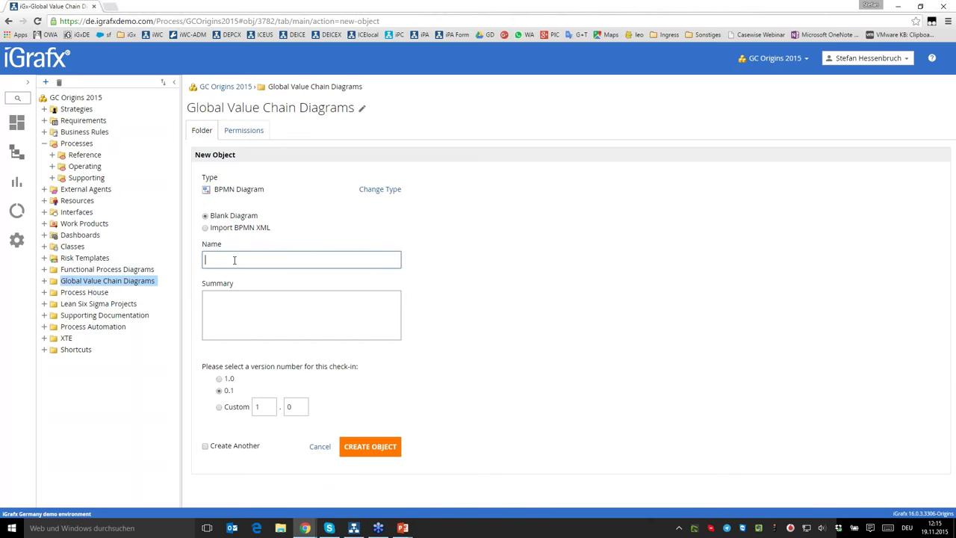
pyautogui.write('Demo')
# Step: Choose version number 0.1 for the check-in after trying the other version options, and create the diagram object
pyautogui.click(224, 379)
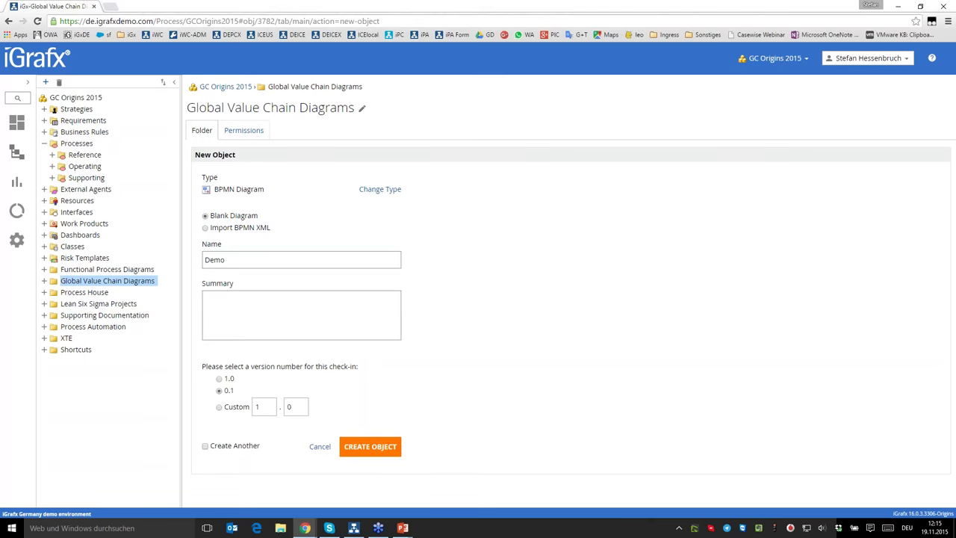
pyautogui.click(270, 404)
pyautogui.click(270, 404)
pyautogui.click(269, 404)
pyautogui.click(301, 403)
pyautogui.click(301, 403)
pyautogui.click(300, 403)
pyautogui.click(228, 392)
pyautogui.click(371, 453)
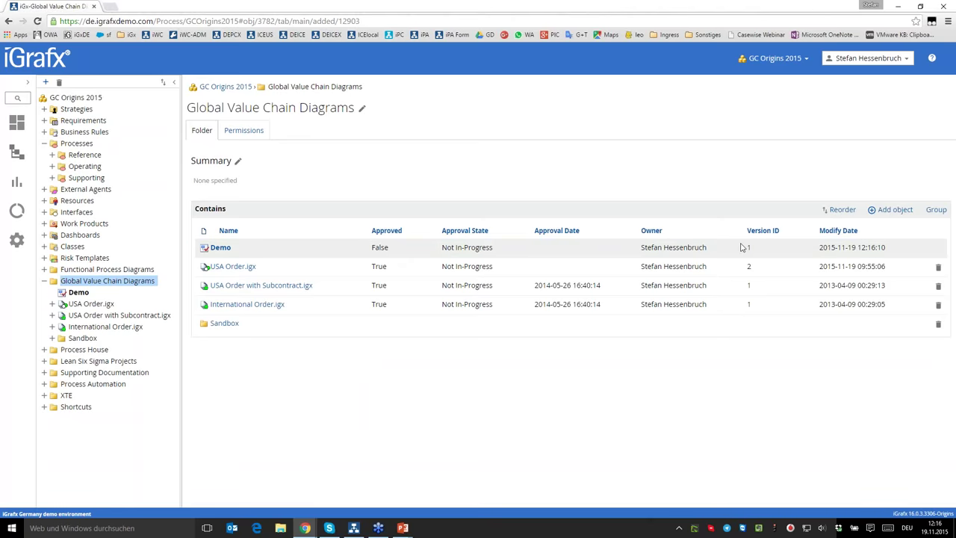
# Step: Open the Demo diagram in full-screen mode and view the All shape category, returning the shape palette to Core
pyautogui.click(215, 250)
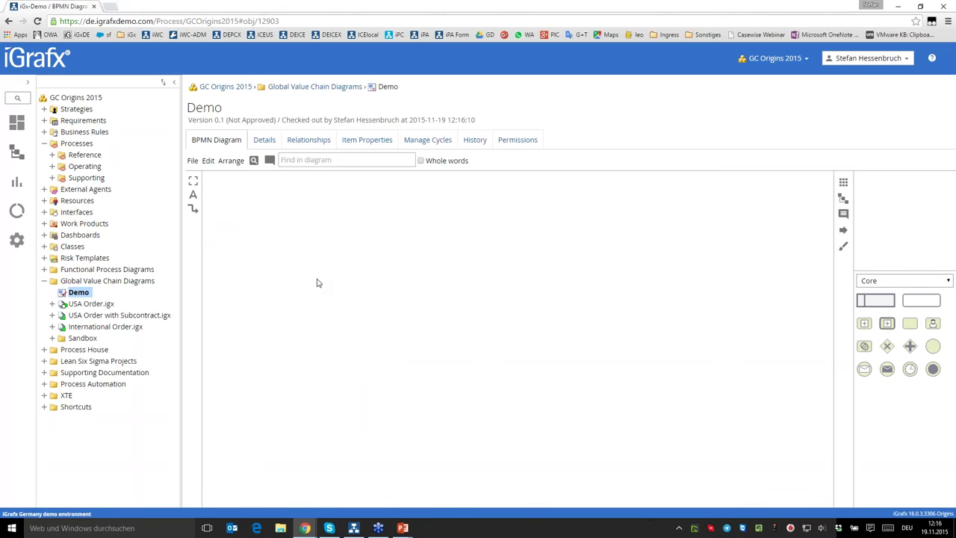
pyautogui.press('F11')
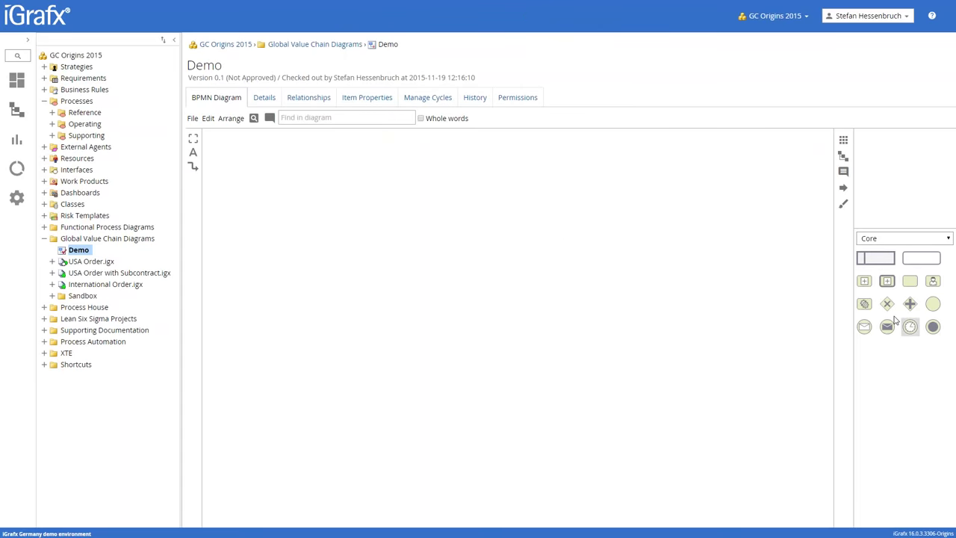
pyautogui.click(902, 239)
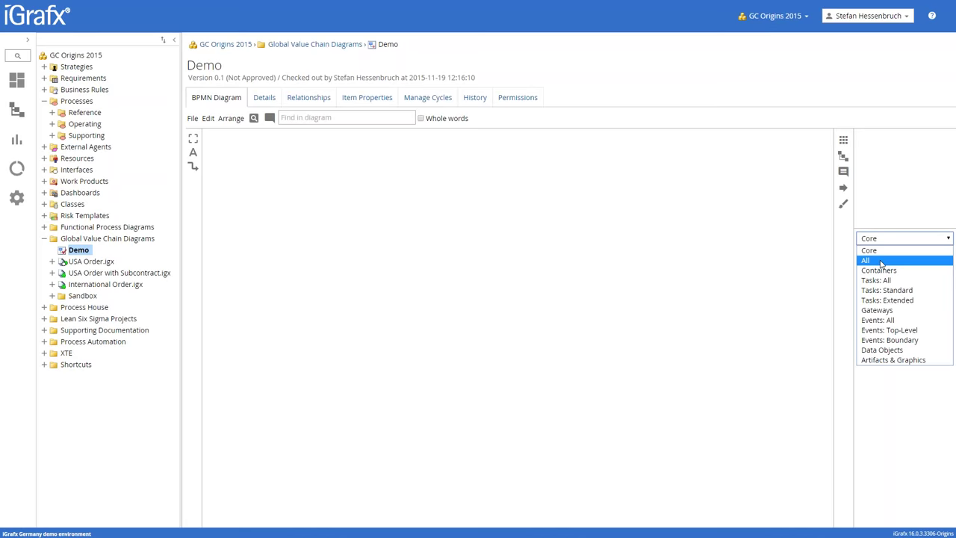
pyautogui.click(881, 261)
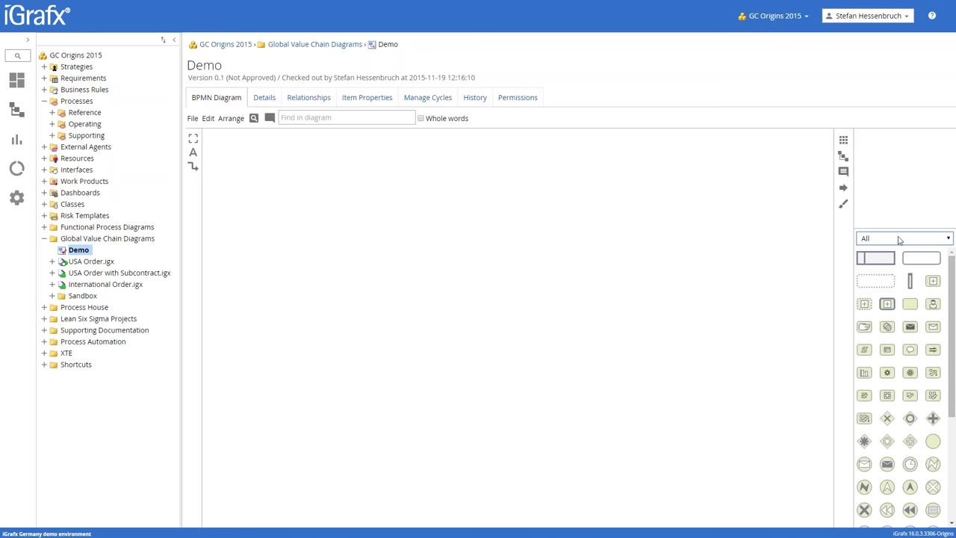
pyautogui.click(899, 239)
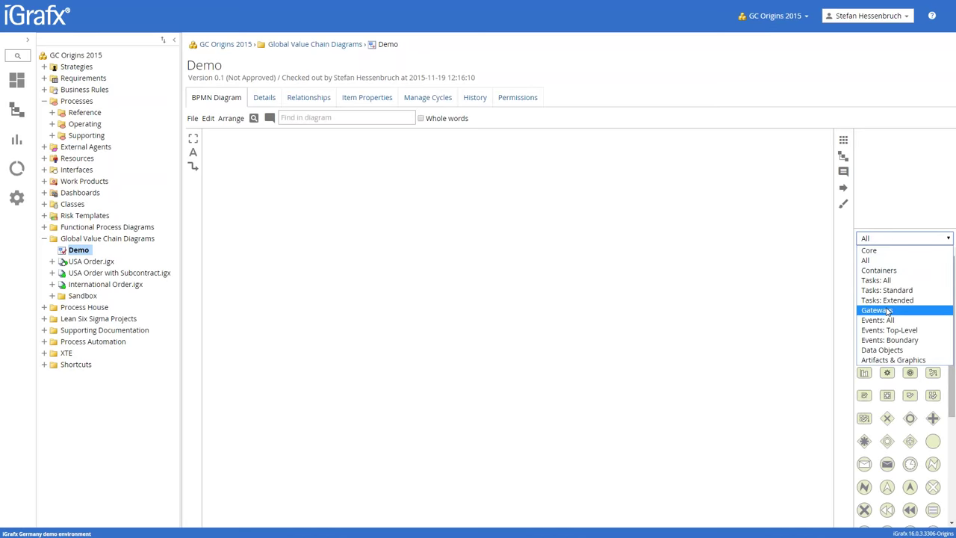
pyautogui.click(870, 250)
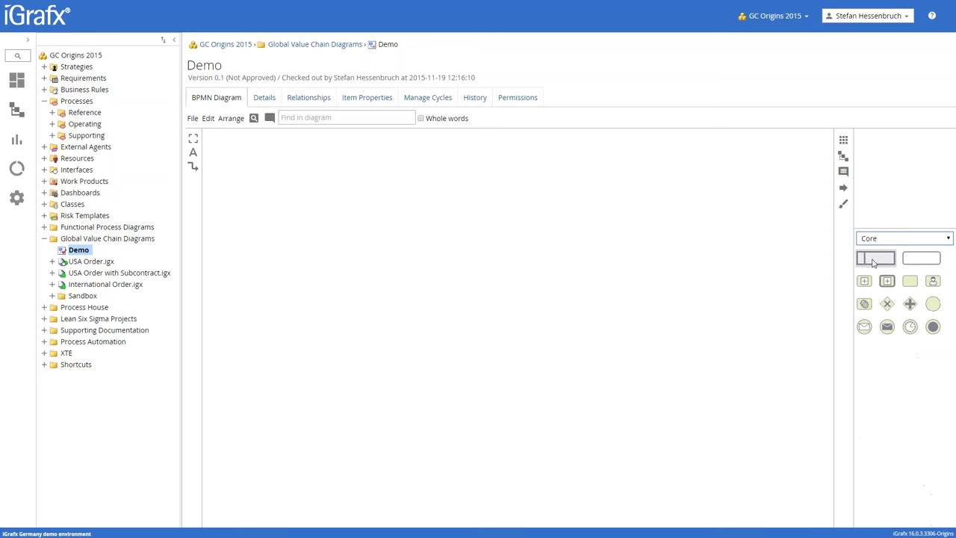
# Step: Place a pool near the upper edge of the empty canvas and enlarge it to span most of the canvas width
pyautogui.moveTo(872, 261); pyautogui.dragTo(363, 175)
pyautogui.click(364, 176)
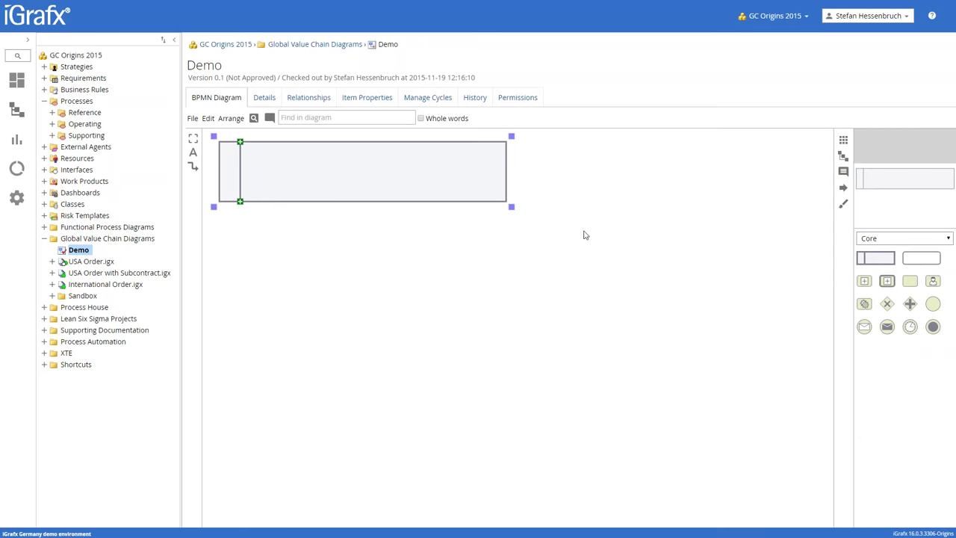
pyautogui.moveTo(512, 207); pyautogui.dragTo(798, 316)
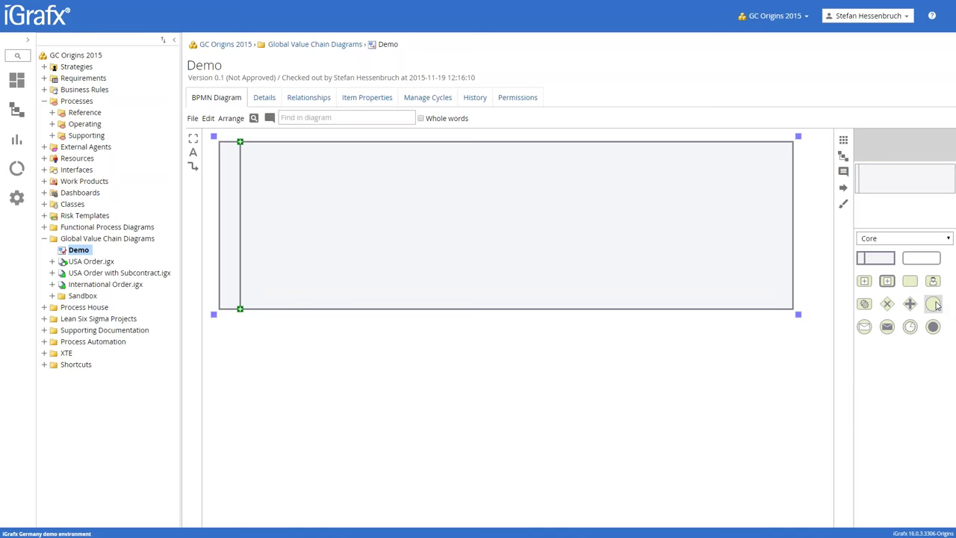
# Step: Add an event near the pool's upper-left corner and label it Start
pyautogui.moveTo(934, 303); pyautogui.dragTo(269, 179)
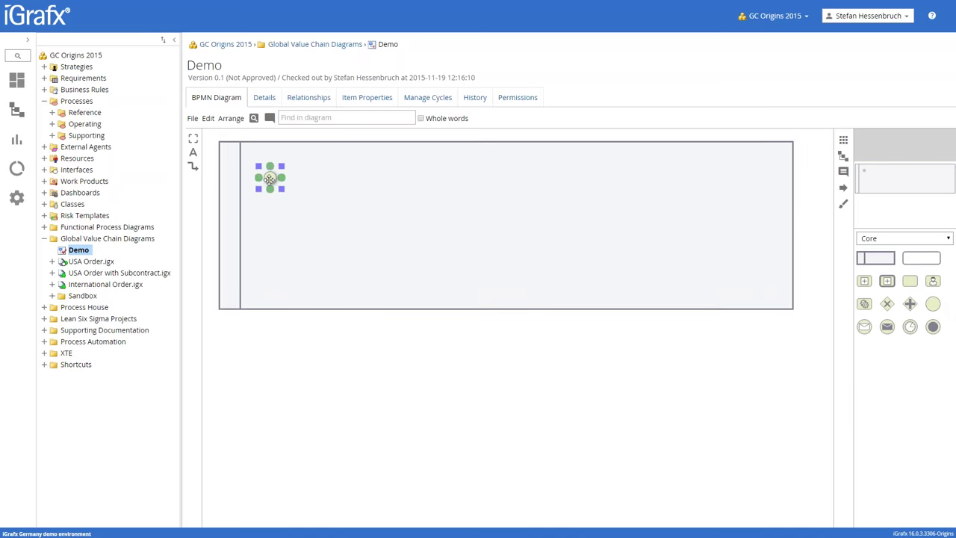
pyautogui.doubleClick(269, 179)
pyautogui.write('Start')
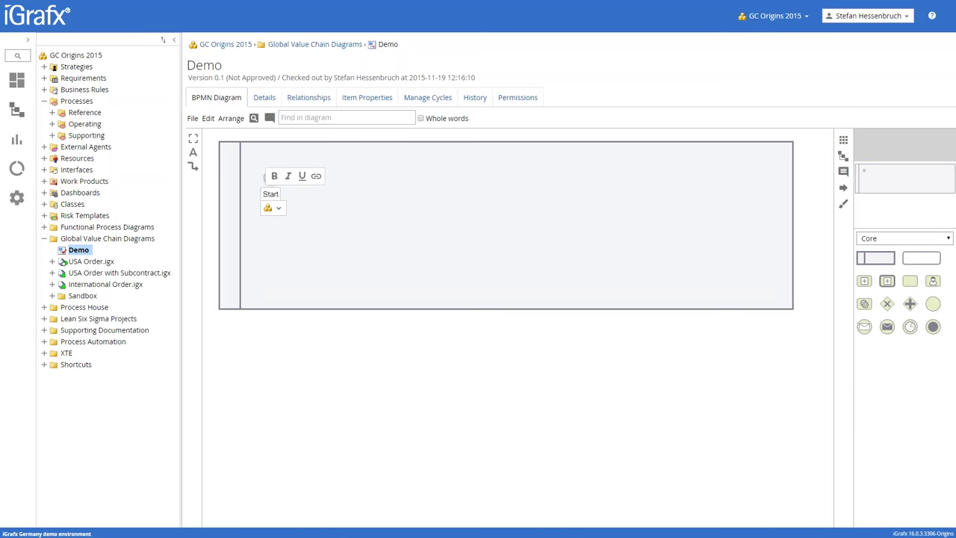
pyautogui.click(300, 192)
pyautogui.click(271, 177)
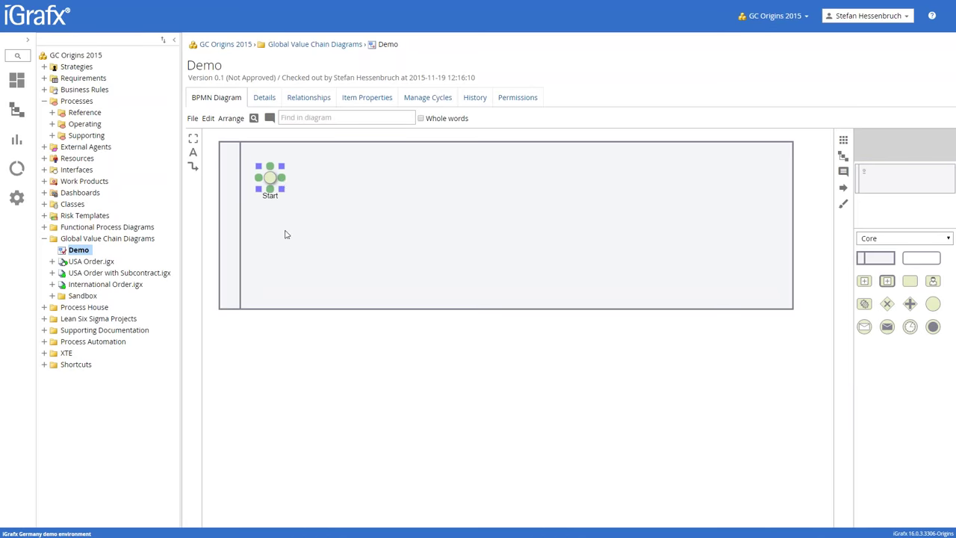
# Step: Chain five connected tasks from the Start event, two in the upper row and three in the row below
pyautogui.click(283, 180)
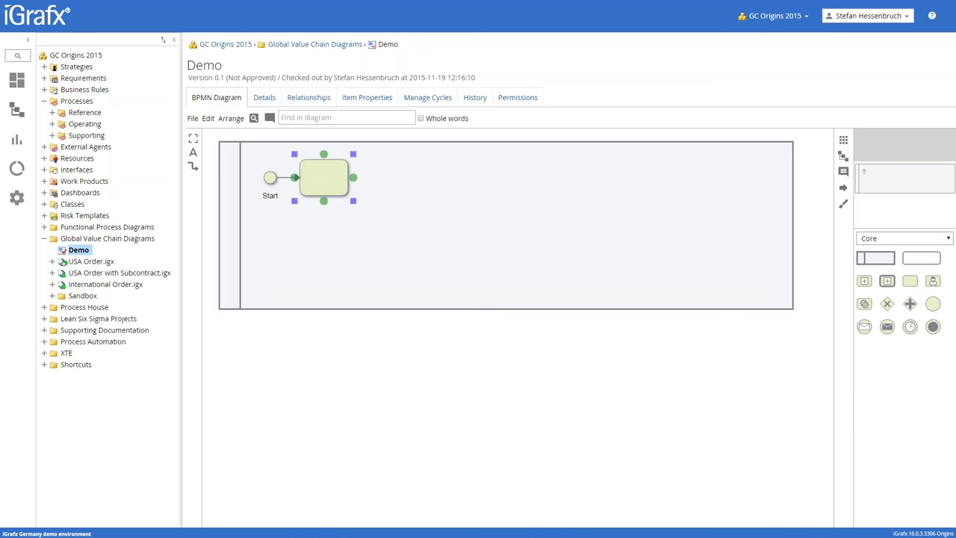
pyautogui.click(356, 180)
pyautogui.click(395, 202)
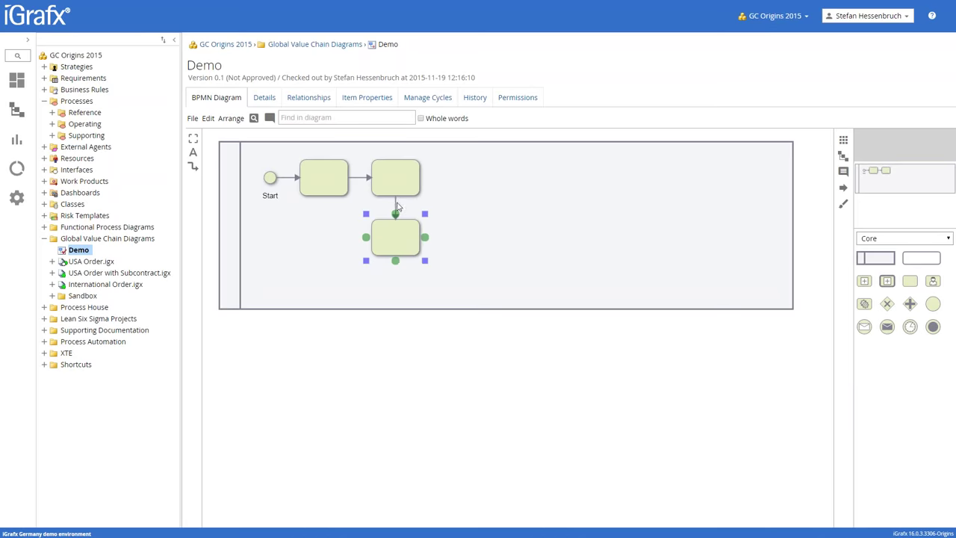
pyautogui.click(424, 237)
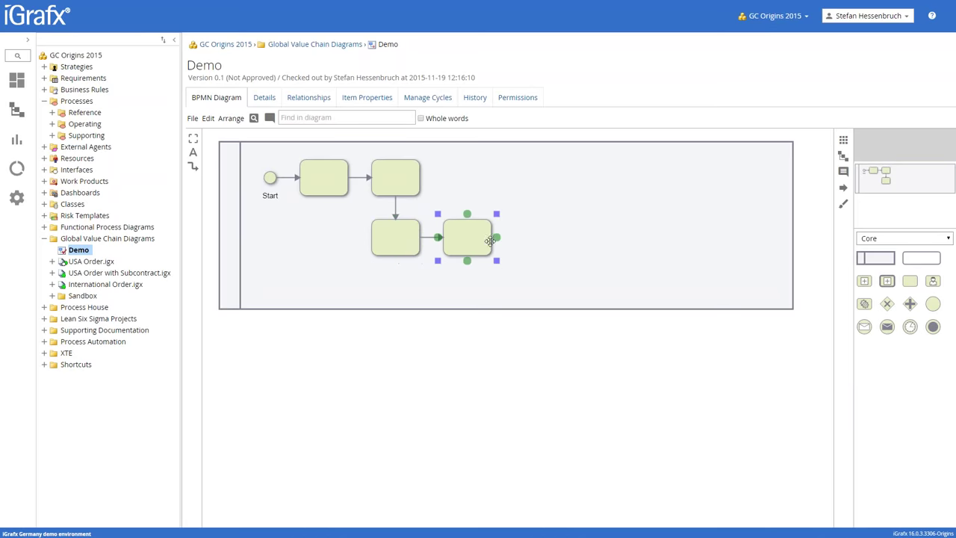
pyautogui.click(490, 239)
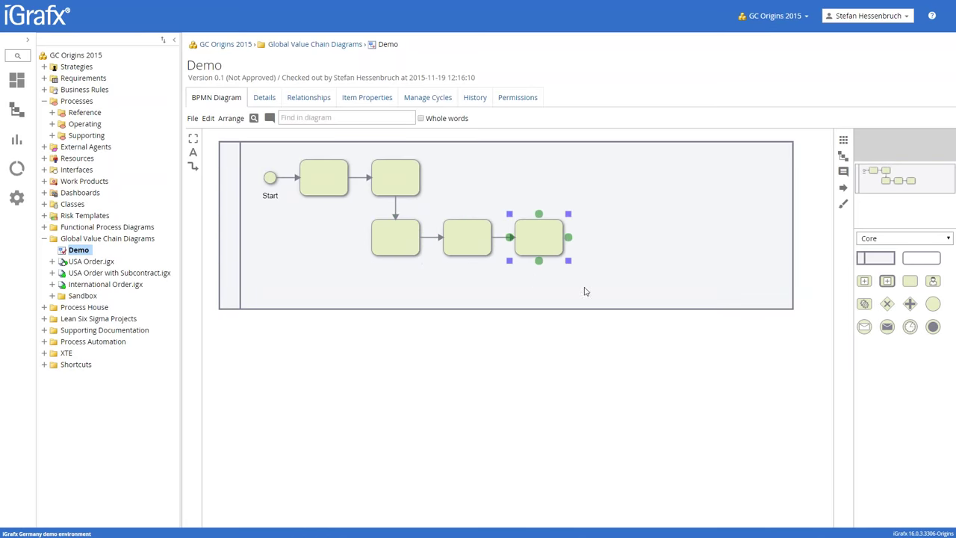
# Step: Place an event to the right of the last task and connect the task to it
pyautogui.moveTo(932, 303); pyautogui.dragTo(589, 239)
pyautogui.moveTo(569, 239); pyautogui.dragTo(589, 237)
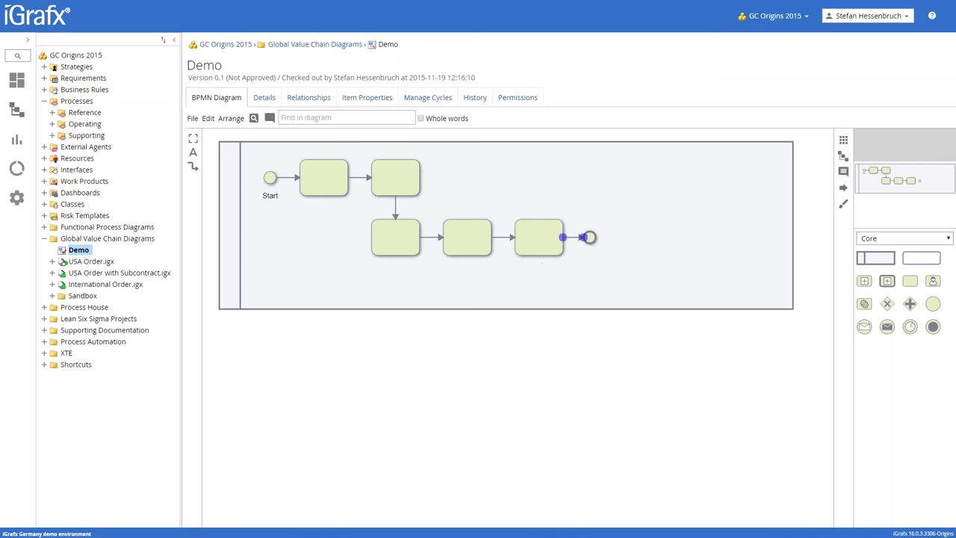
# Step: Delete the connector between the last task and the closing event, and draw it again
pyautogui.click(617, 263)
pyautogui.click(572, 241)
pyautogui.press('Delete')
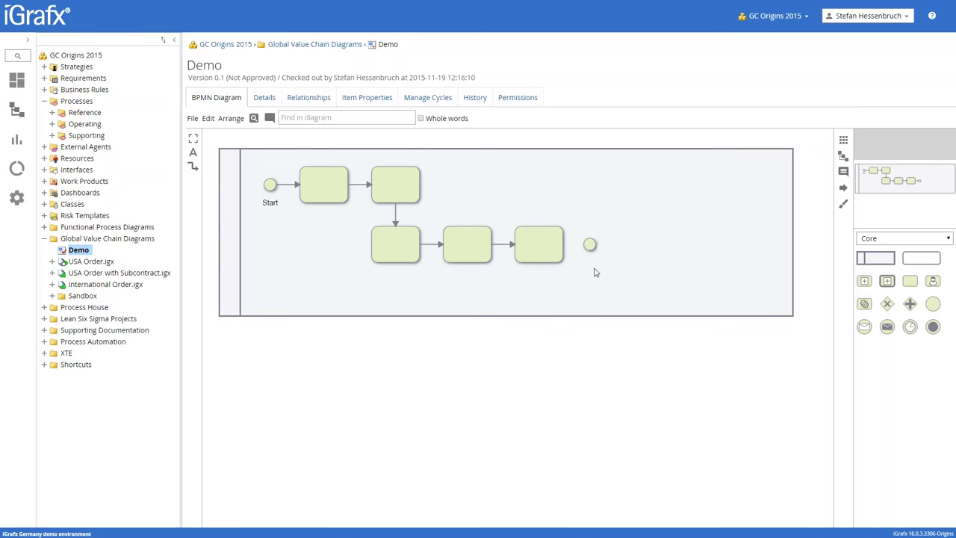
pyautogui.click(557, 255)
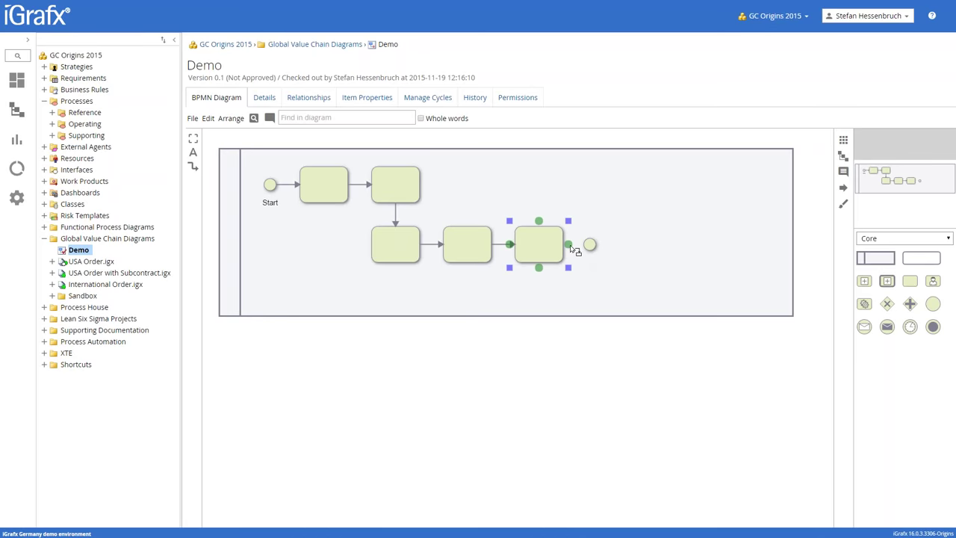
pyautogui.moveTo(571, 249); pyautogui.dragTo(589, 244)
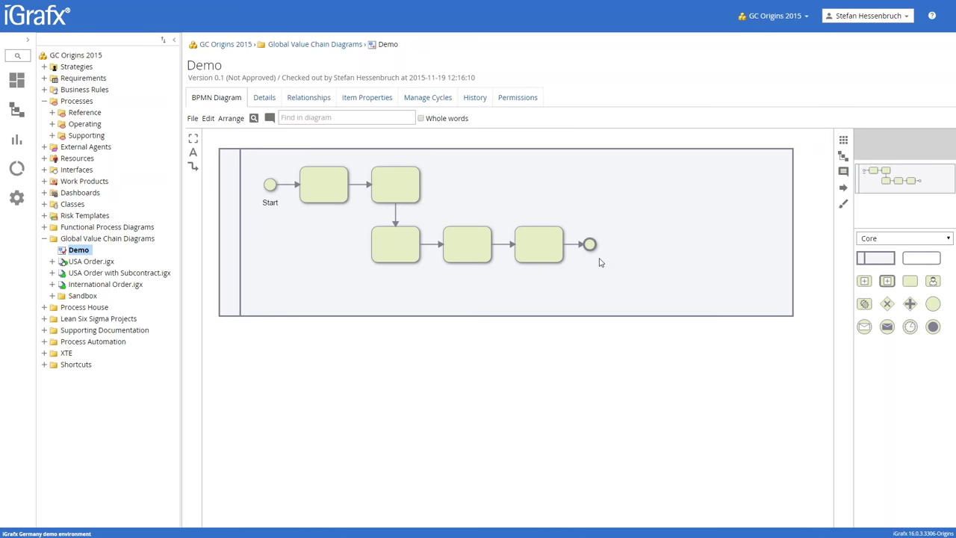
pyautogui.scroll(4, 585, 249)
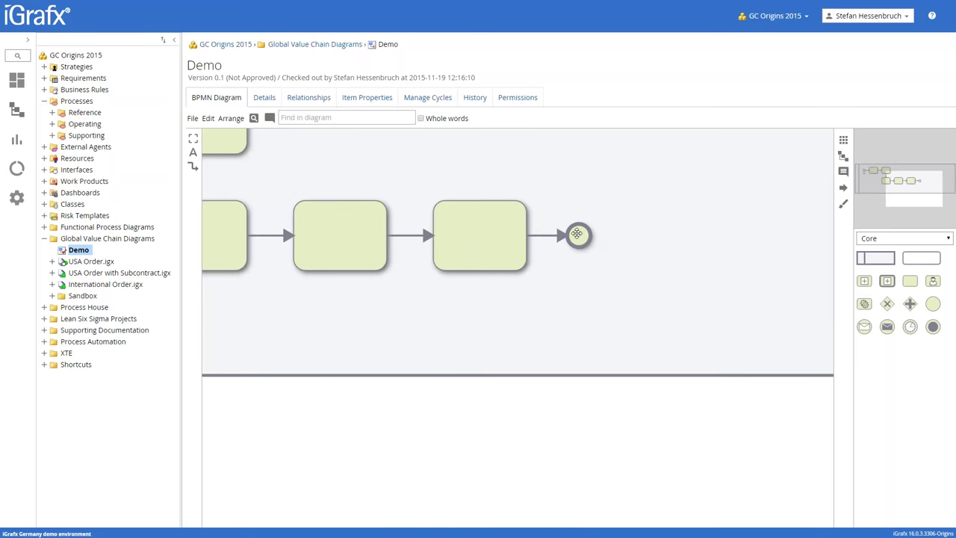
pyautogui.scroll(-4, 576, 234)
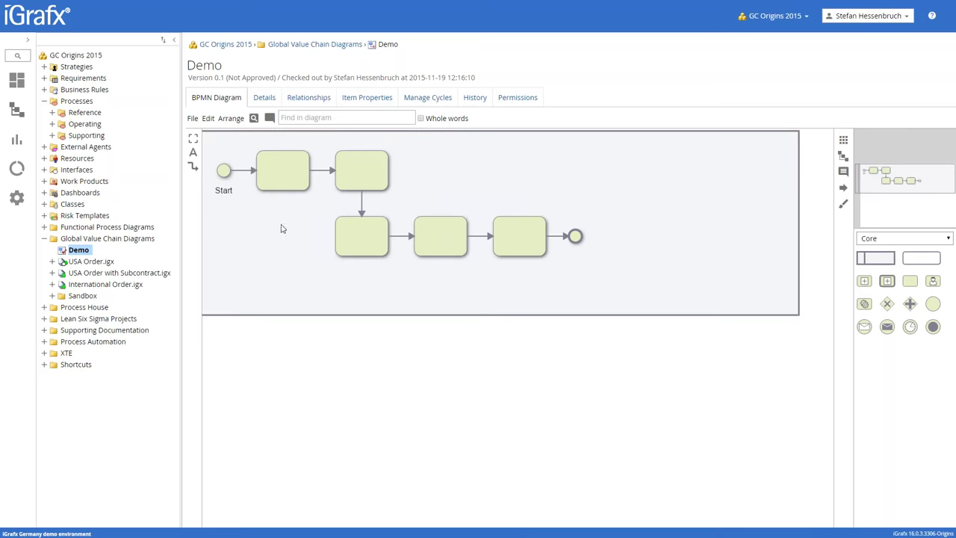
# Step: Label the first three tasks of the flow Step 1, Step 2 and Step 3
pyautogui.click(283, 179)
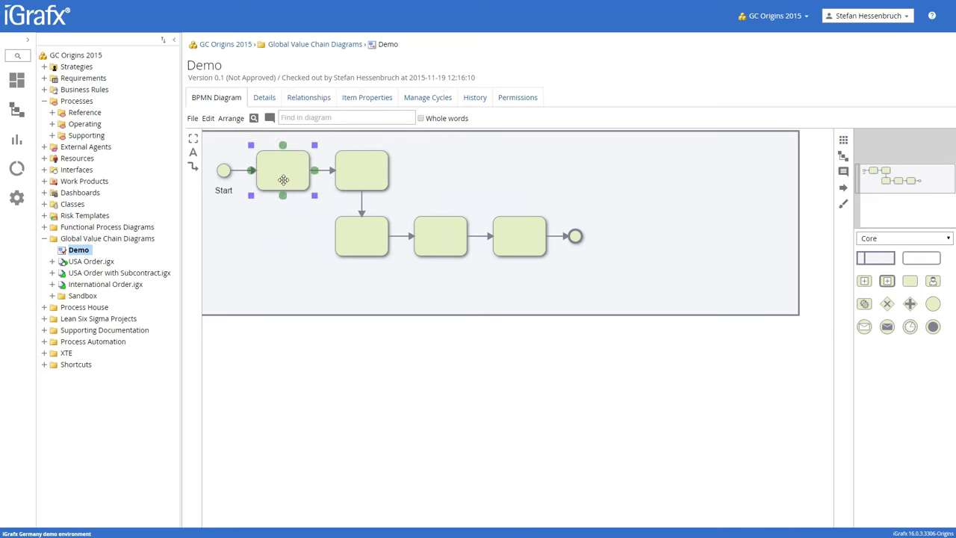
pyautogui.doubleClick(283, 179)
pyautogui.write('Step 1')
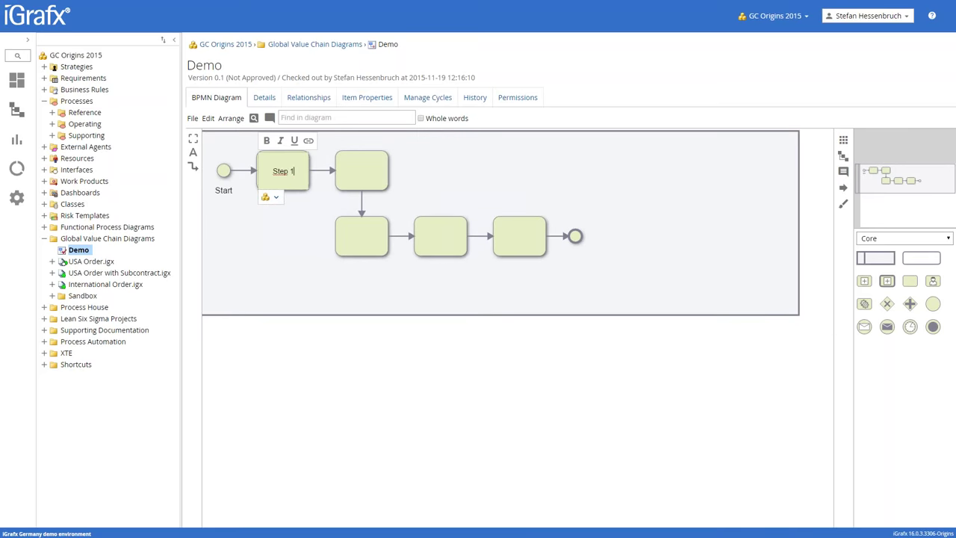
pyautogui.click(358, 179)
pyautogui.doubleClick(358, 179)
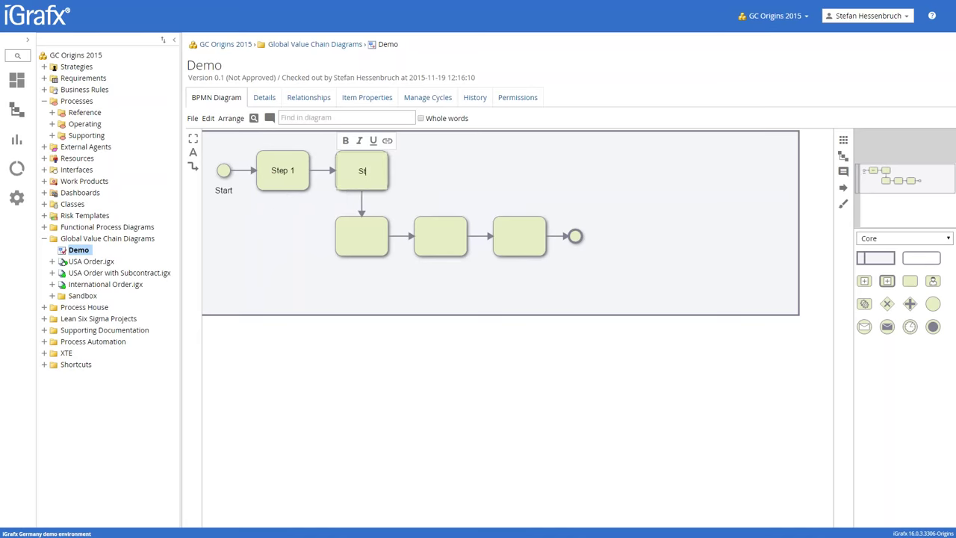
pyautogui.write('Step 2')
pyautogui.click(363, 244)
pyautogui.doubleClick(363, 243)
pyautogui.write('Step ')
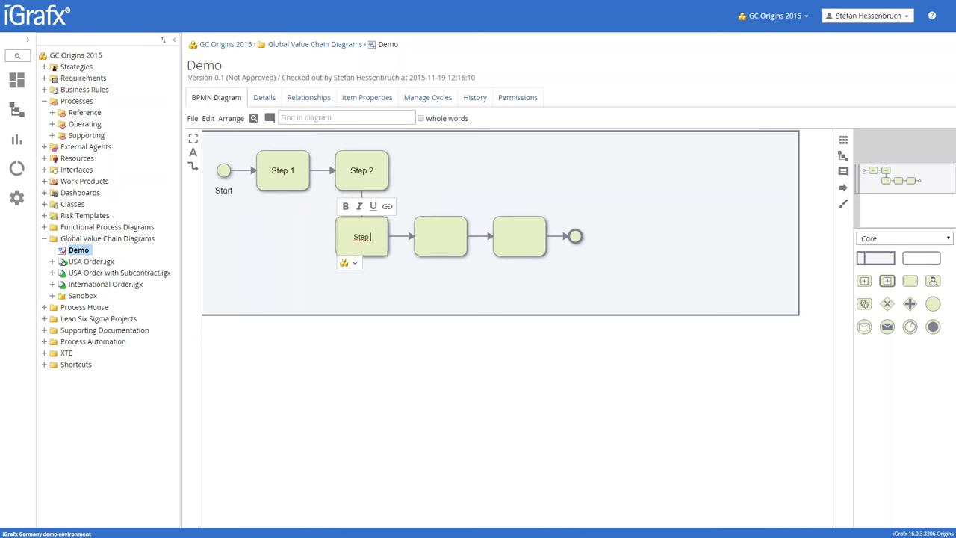
pyautogui.write('3')
# Step: Add a second line reading "click for Word" to the label of the Step 3 task
pyautogui.moveTo(368, 237); pyautogui.dragTo(355, 238)
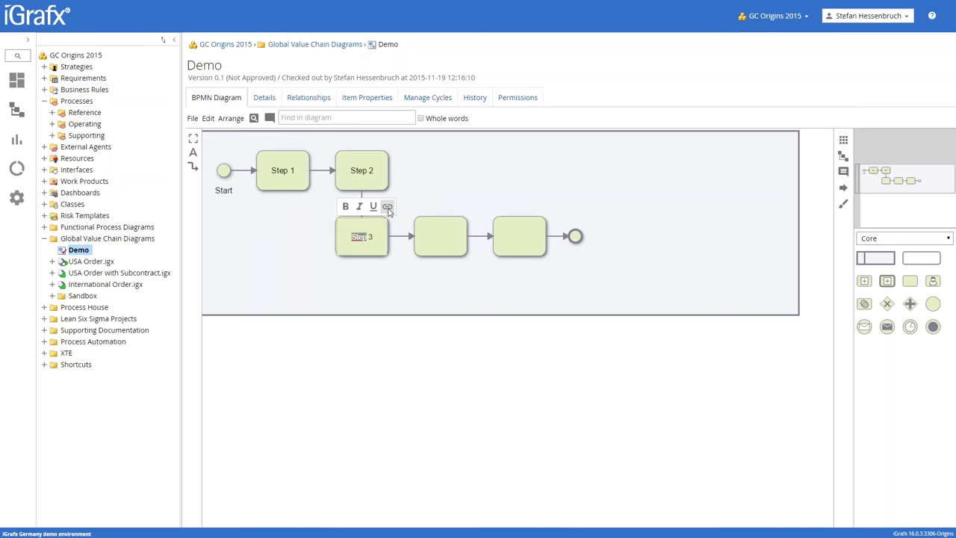
pyautogui.moveTo(373, 237); pyautogui.dragTo(348, 237)
pyautogui.click(374, 238)
pyautogui.press('Return')
pyautogui.write('click f')
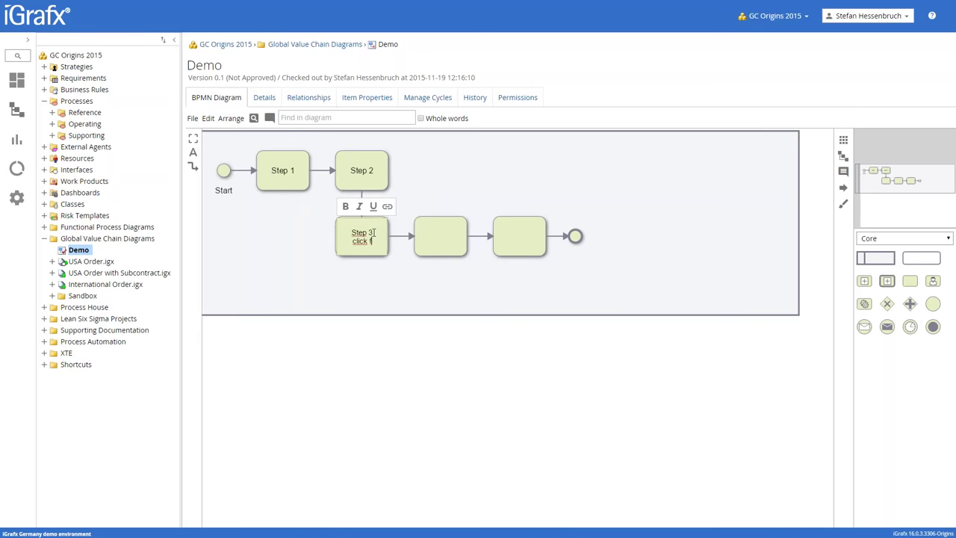
pyautogui.write('or Word')
# Step: Link the text "click for Word" in the Step 3 task to the repository document Performance Central Connectors.docx
pyautogui.moveTo(341, 240); pyautogui.dragTo(387, 241)
pyautogui.click(386, 206)
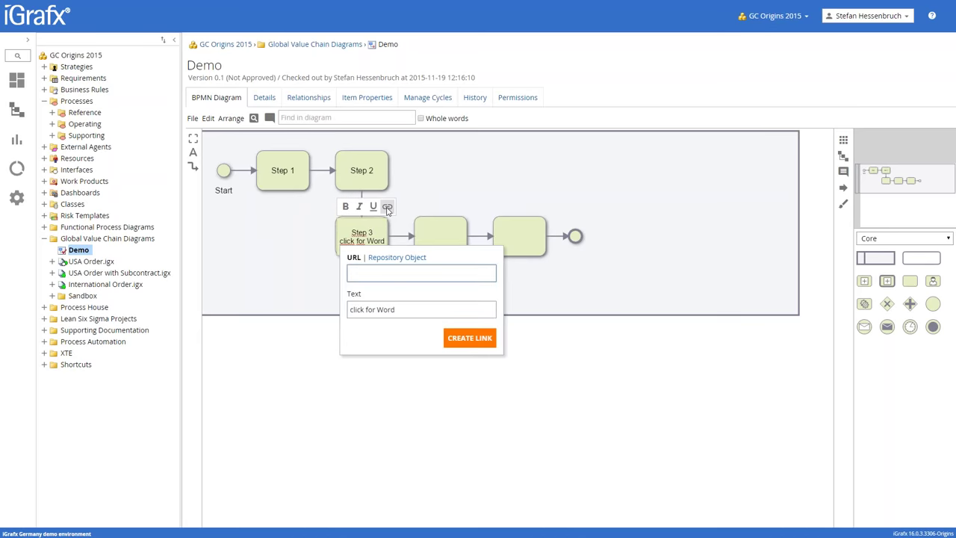
pyautogui.click(394, 257)
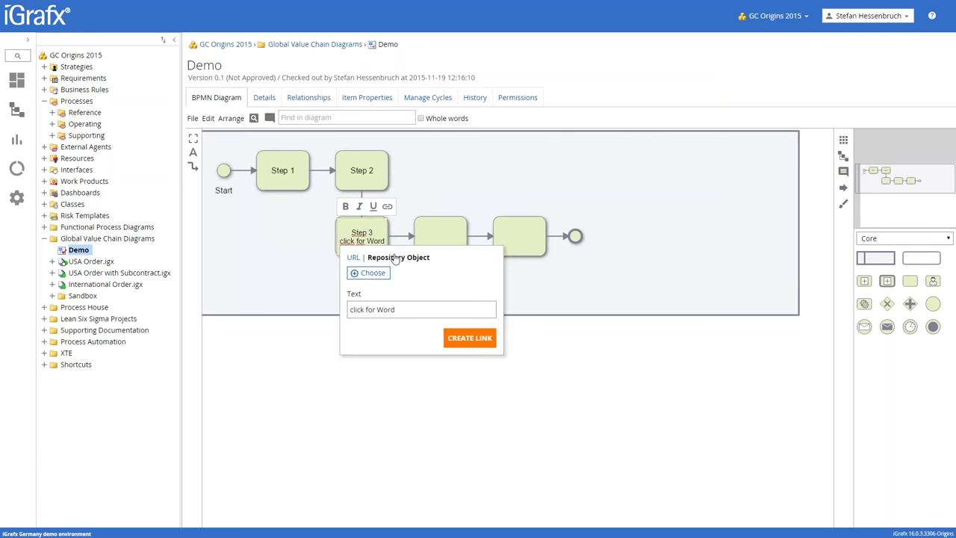
pyautogui.click(373, 274)
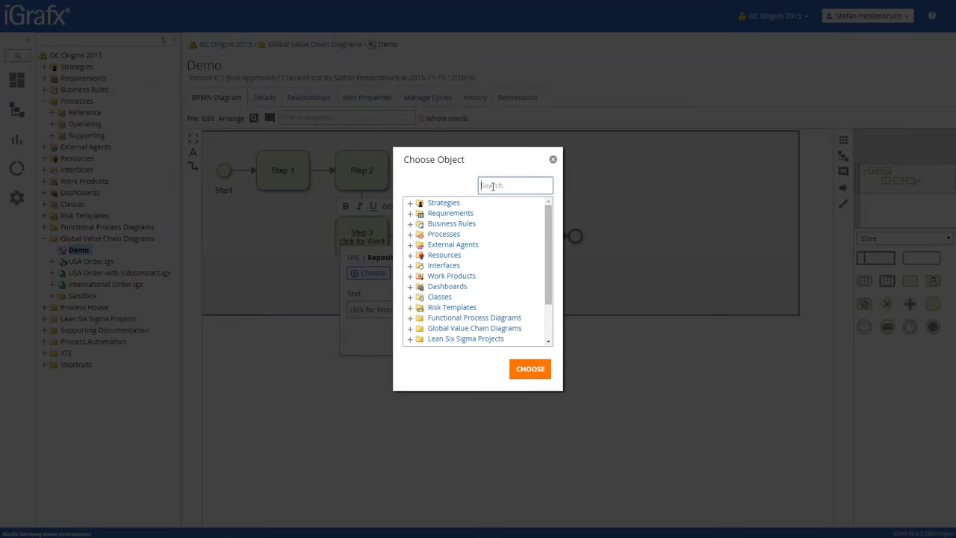
pyautogui.write('.doc')
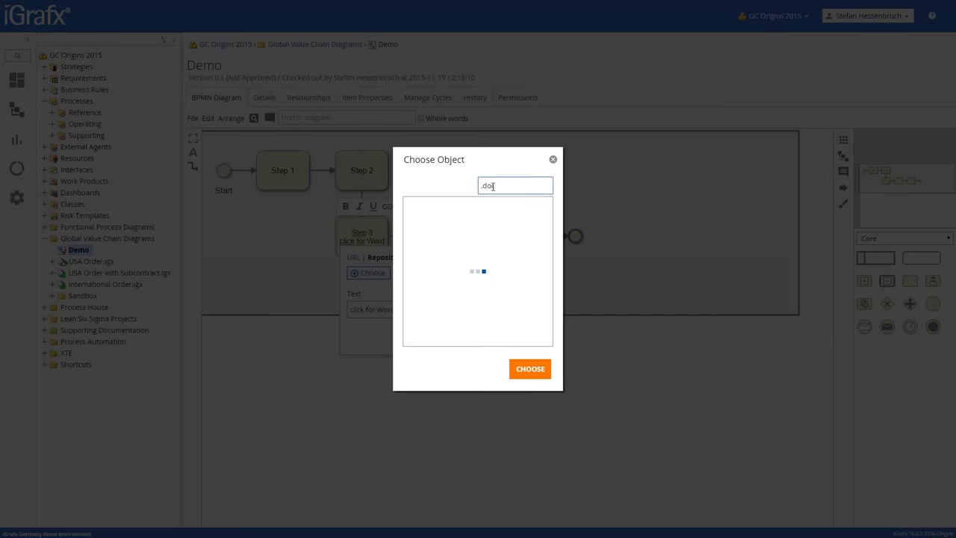
pyautogui.write('x')
pyautogui.click(512, 205)
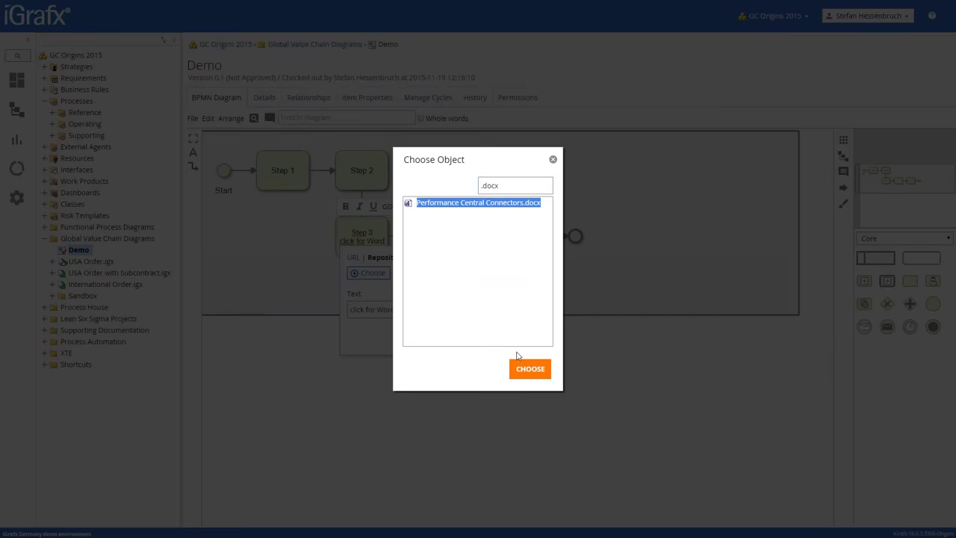
pyautogui.click(536, 369)
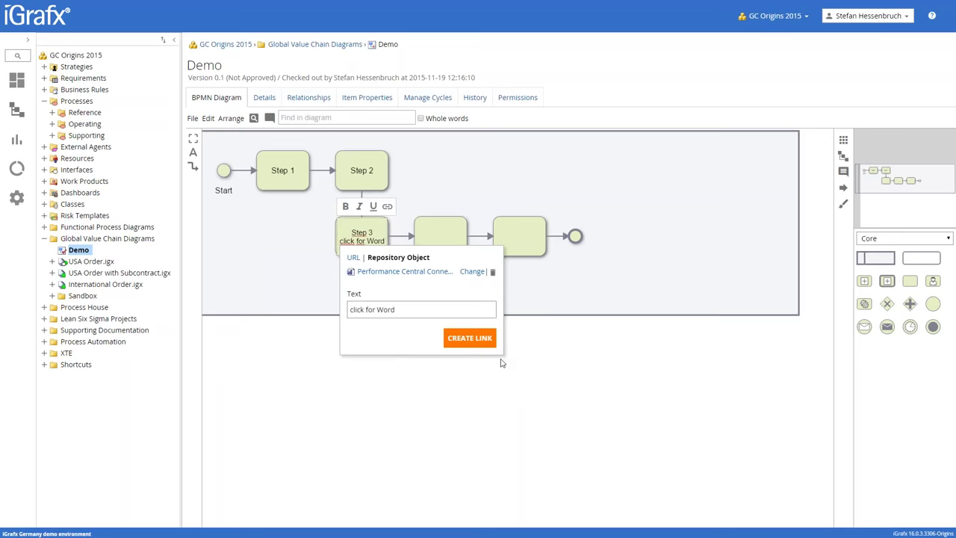
pyautogui.click(469, 338)
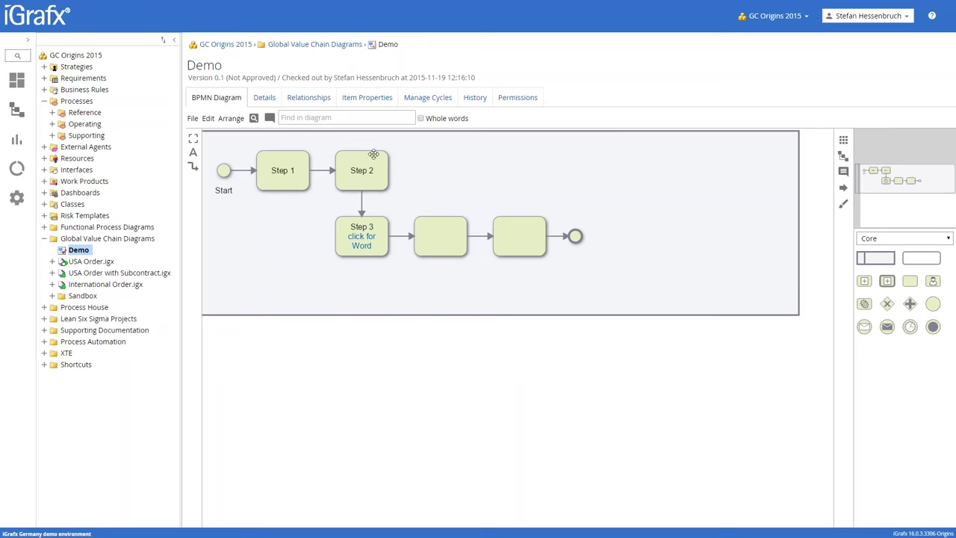
# Step: Add a connected task after the event at the end of the flow, and connect an exclusive gateway after that task
pyautogui.click(357, 172)
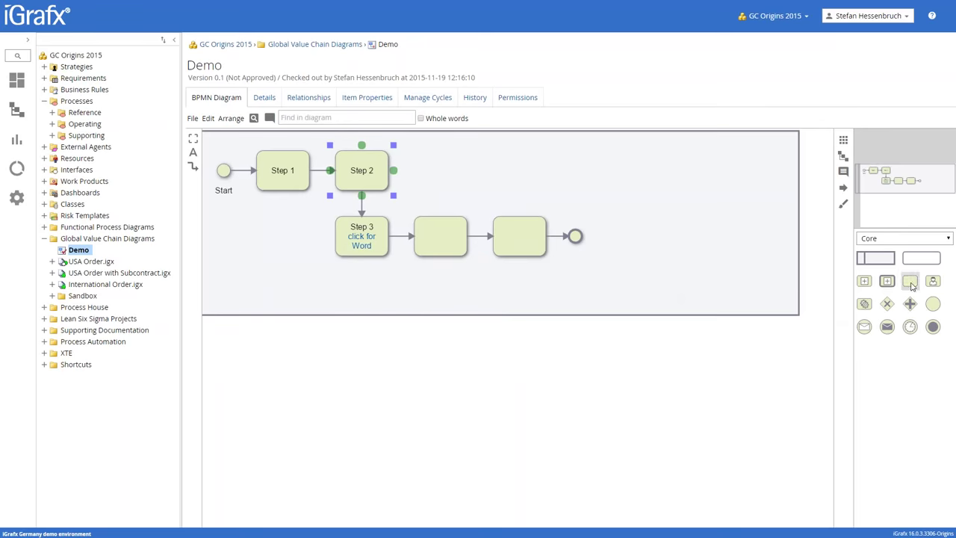
pyautogui.click(575, 235)
pyautogui.click(609, 248)
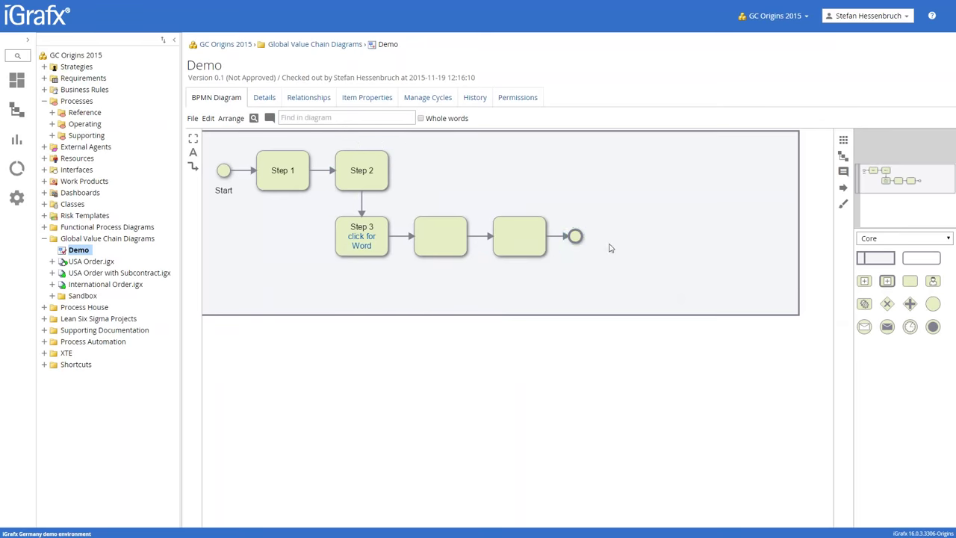
pyautogui.click(591, 237)
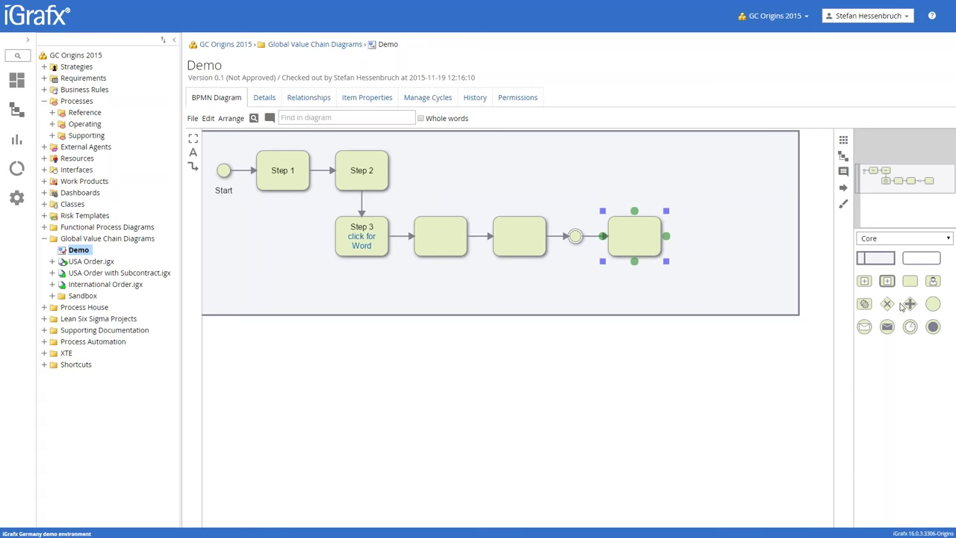
pyautogui.moveTo(901, 306); pyautogui.dragTo(694, 236)
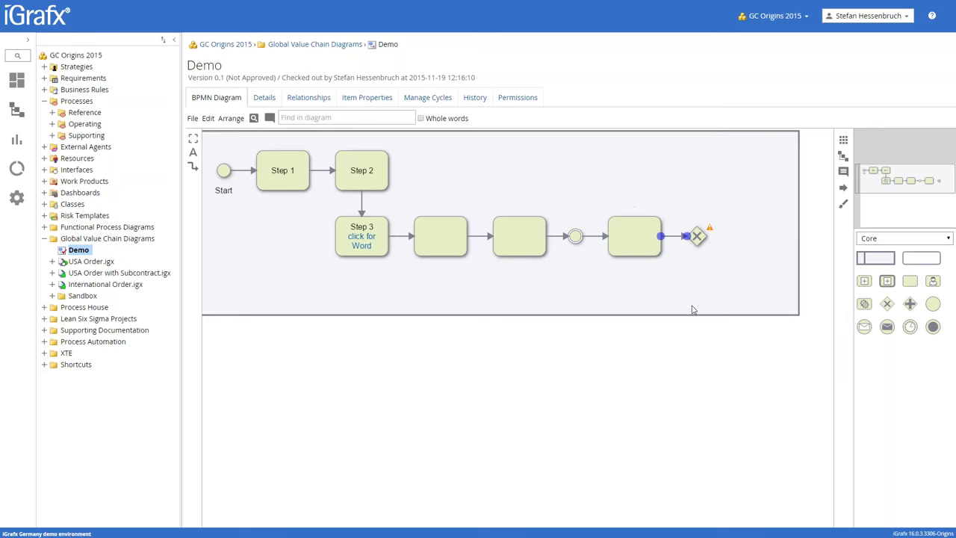
pyautogui.click(709, 228)
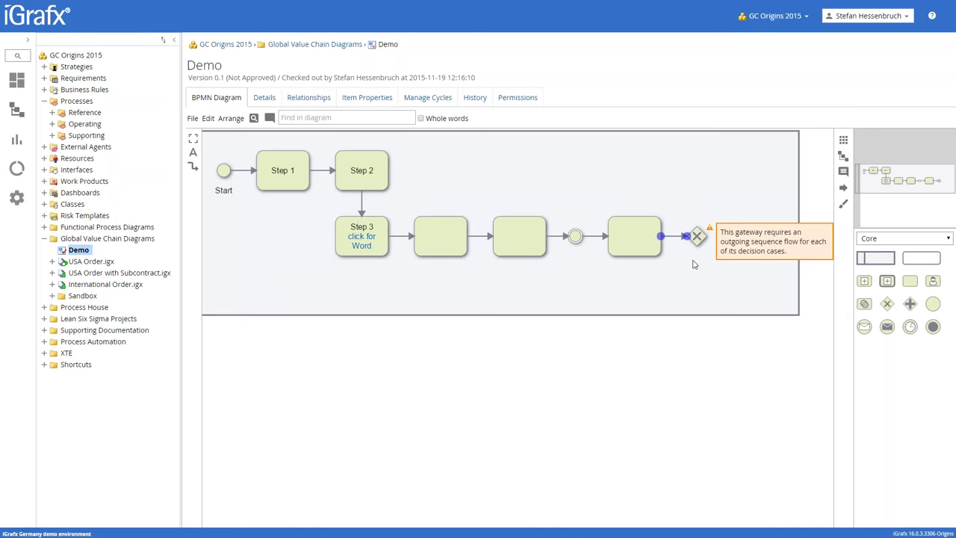
# Step: Branch the gateway to a Yes task beside it and a No task below it, and extend the pool's lower edge slightly
pyautogui.click(696, 237)
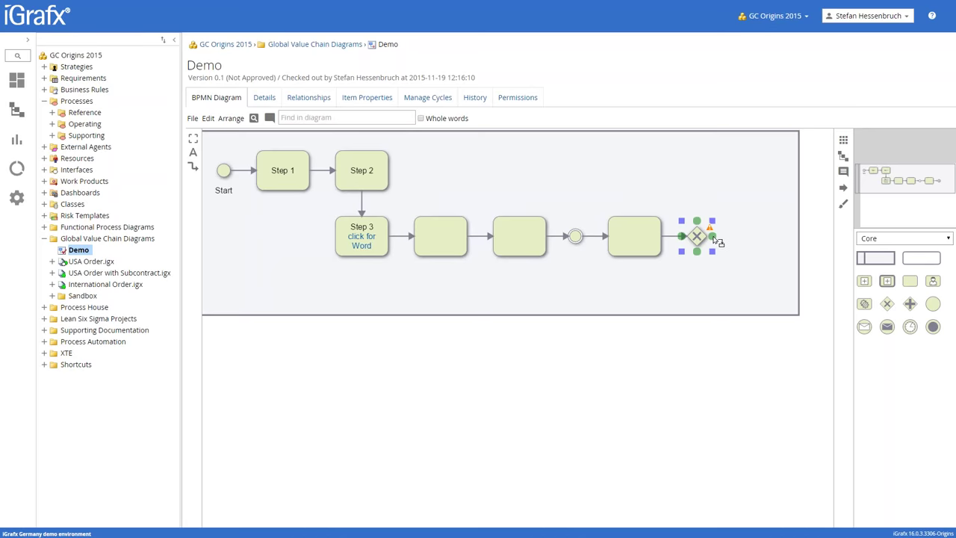
pyautogui.click(717, 241)
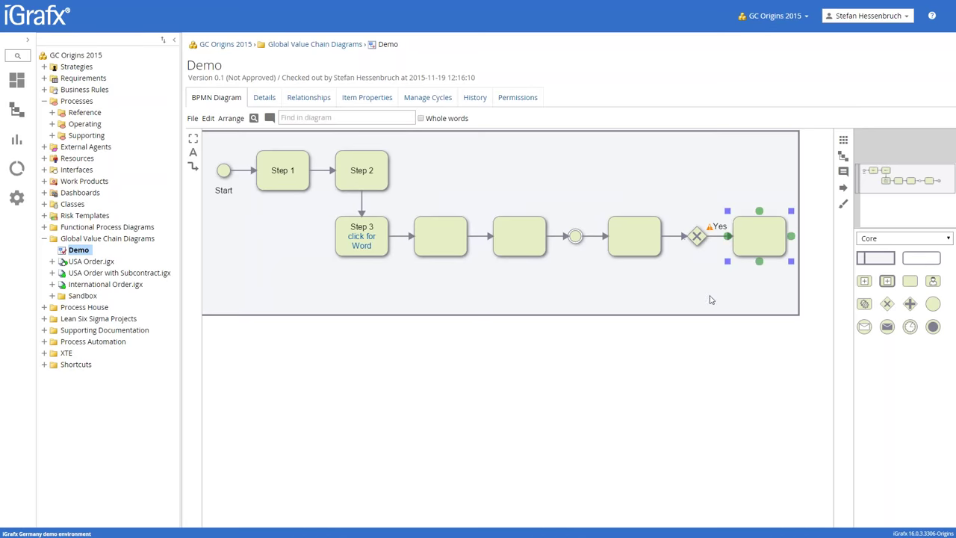
pyautogui.click(695, 238)
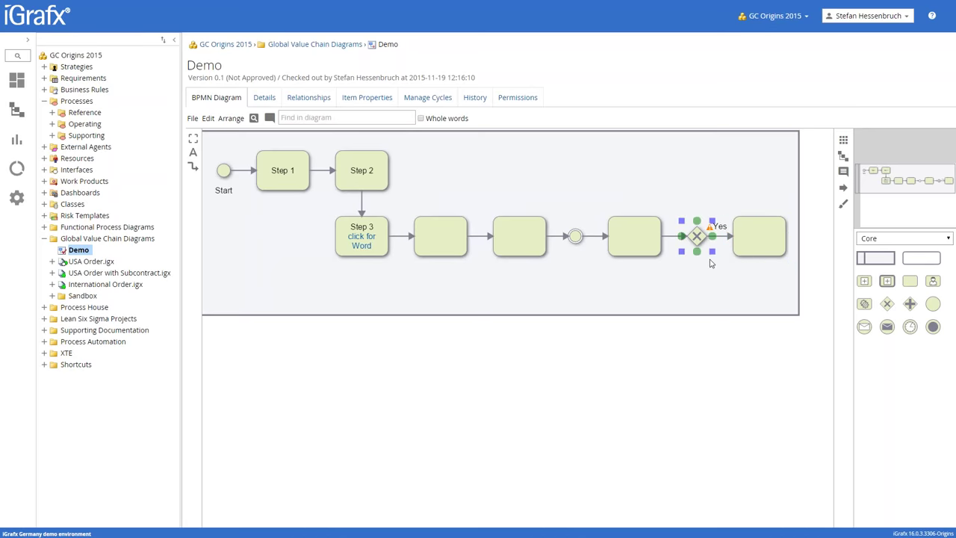
pyautogui.click(699, 254)
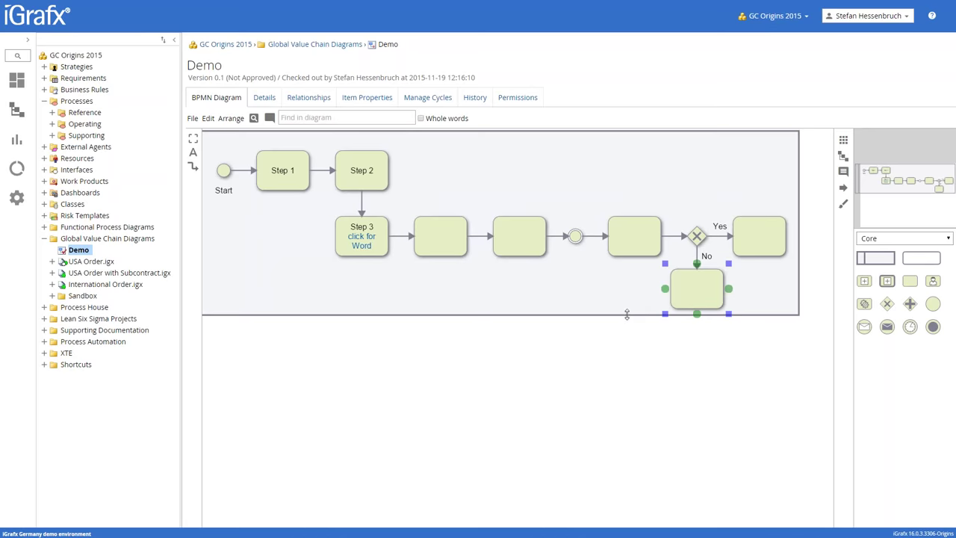
pyautogui.moveTo(627, 318); pyautogui.dragTo(627, 325)
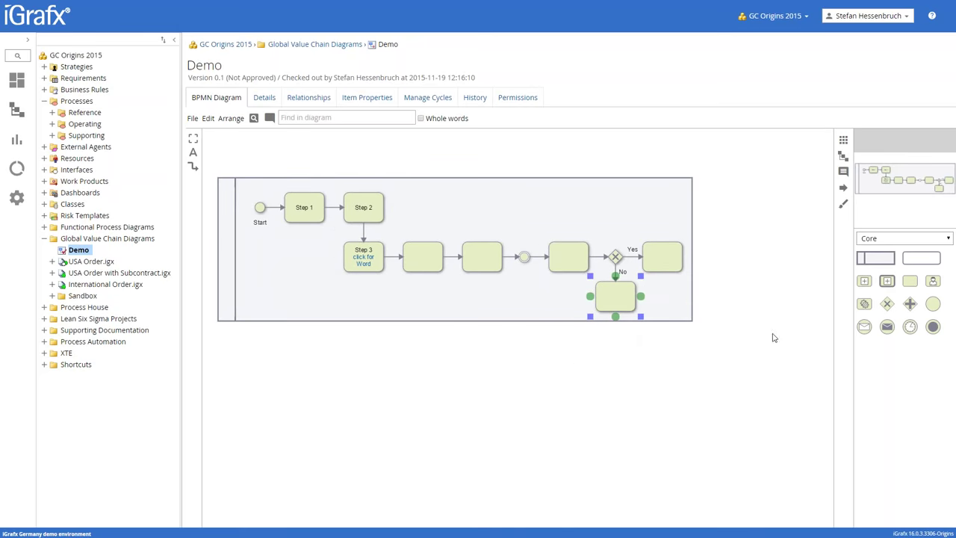
# Step: Place two pools side by side below the main pool, shortening the second to line up with the main pool's end
pyautogui.moveTo(873, 265); pyautogui.dragTo(336, 370)
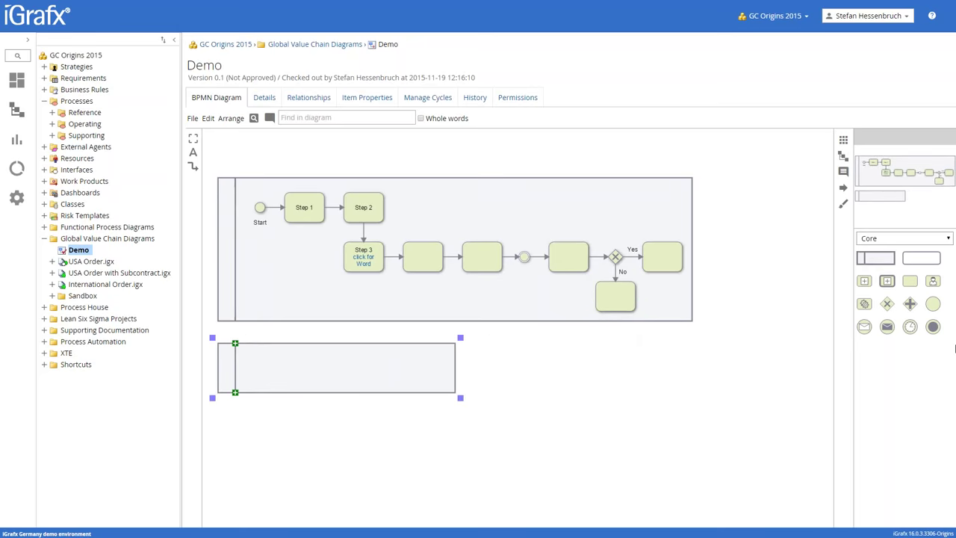
pyautogui.moveTo(870, 264); pyautogui.dragTo(585, 371)
pyautogui.click(585, 371)
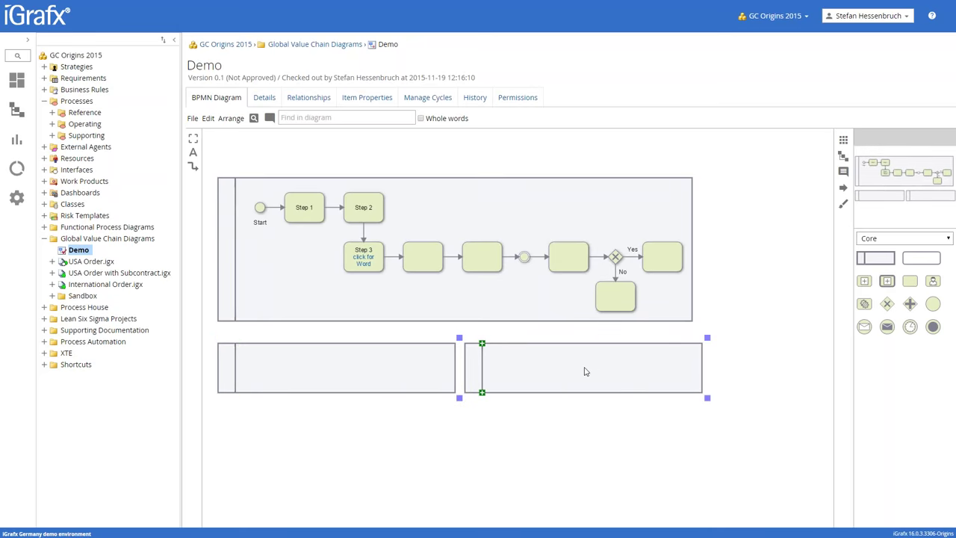
pyautogui.moveTo(705, 374); pyautogui.dragTo(686, 368)
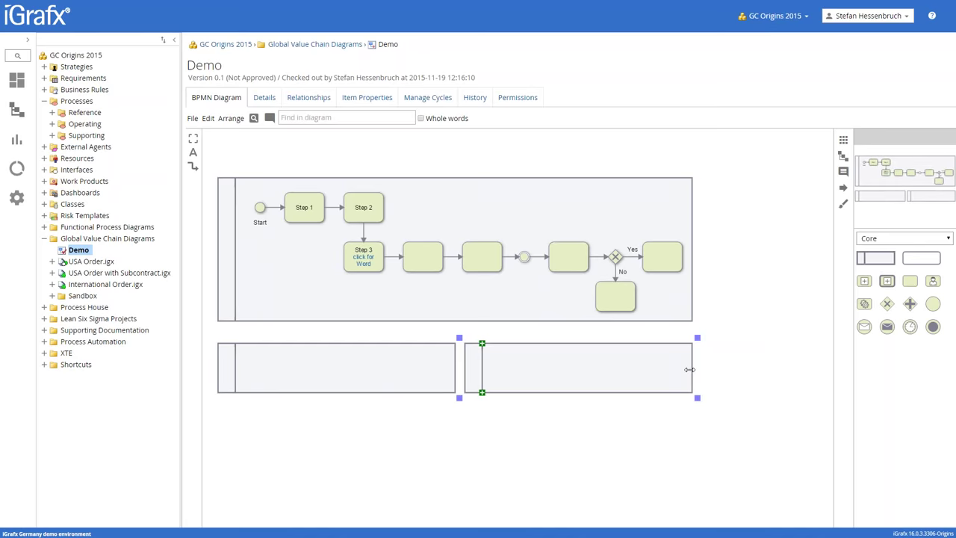
# Step: Name the two small pools Customer and Supplier
pyautogui.click(230, 366)
pyautogui.write('Customer')
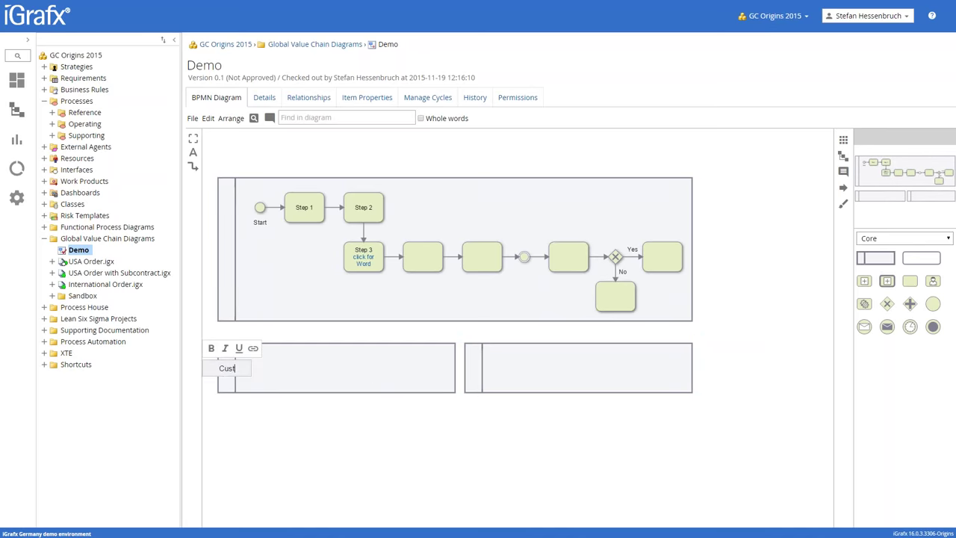
pyautogui.click(471, 380)
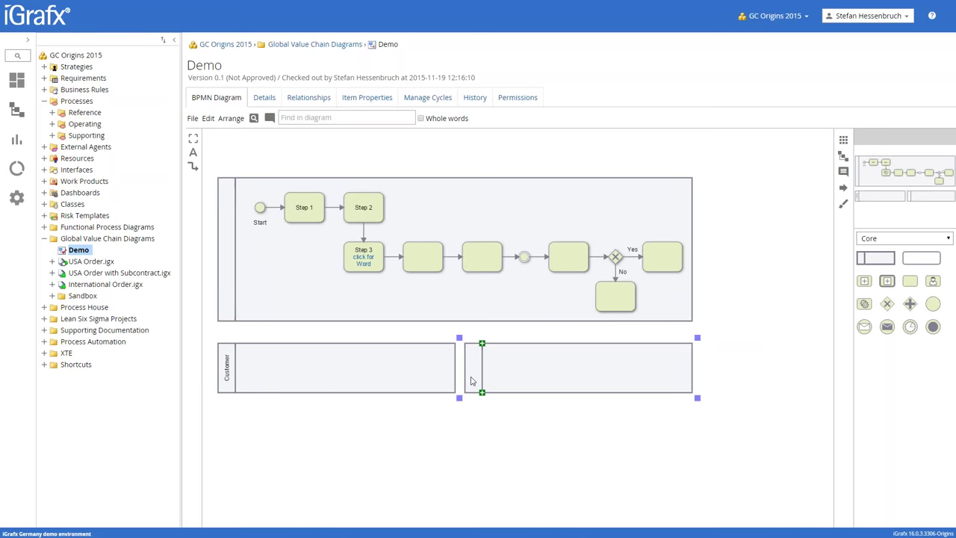
pyautogui.write('Suppl')
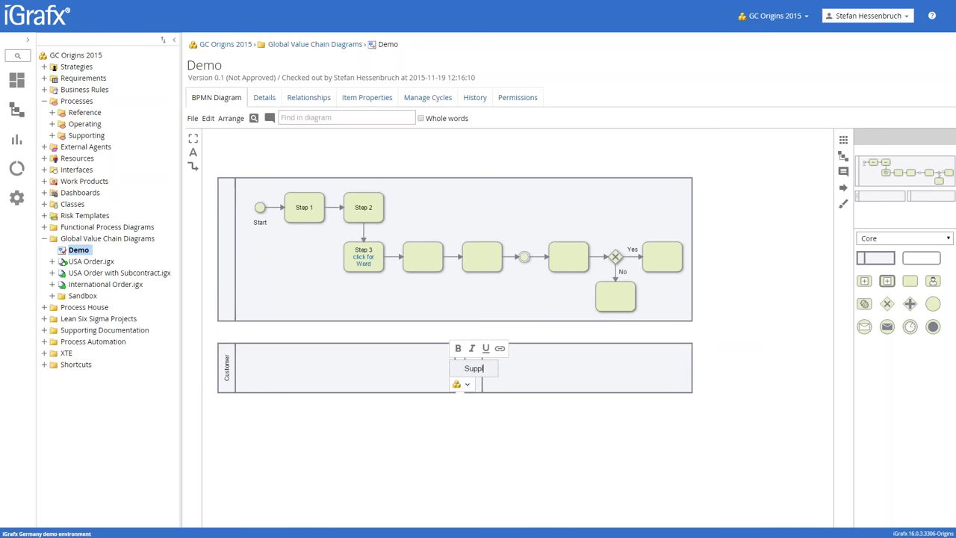
pyautogui.write('ier')
pyautogui.click(519, 443)
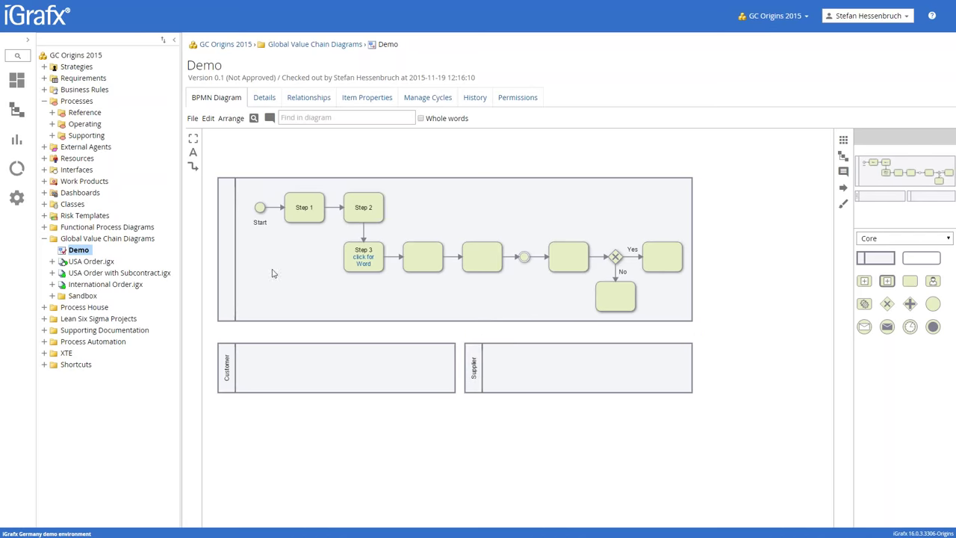
# Step: Try Company as the label of the main pool and show the matching repository objects
pyautogui.click(227, 253)
pyautogui.write('Compa')
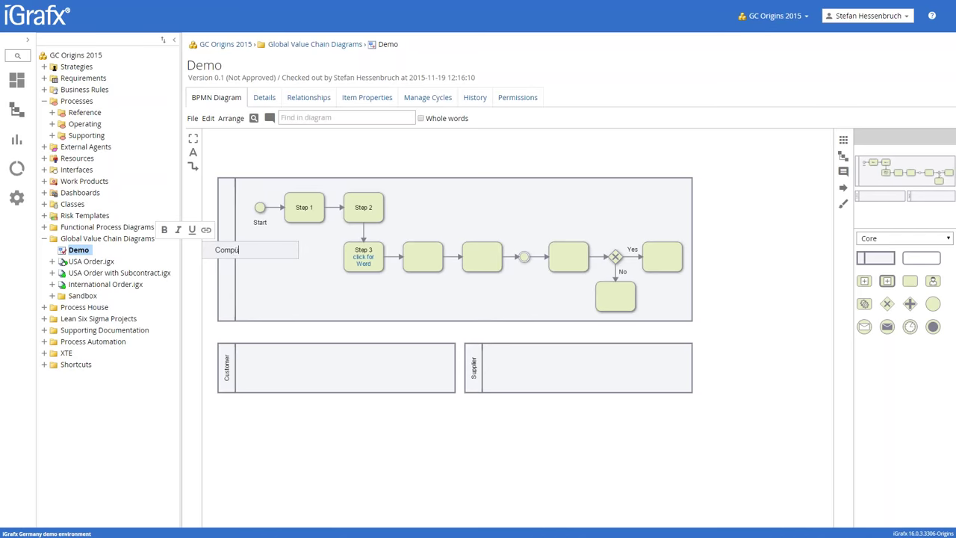
pyautogui.write('ny')
pyautogui.click(220, 266)
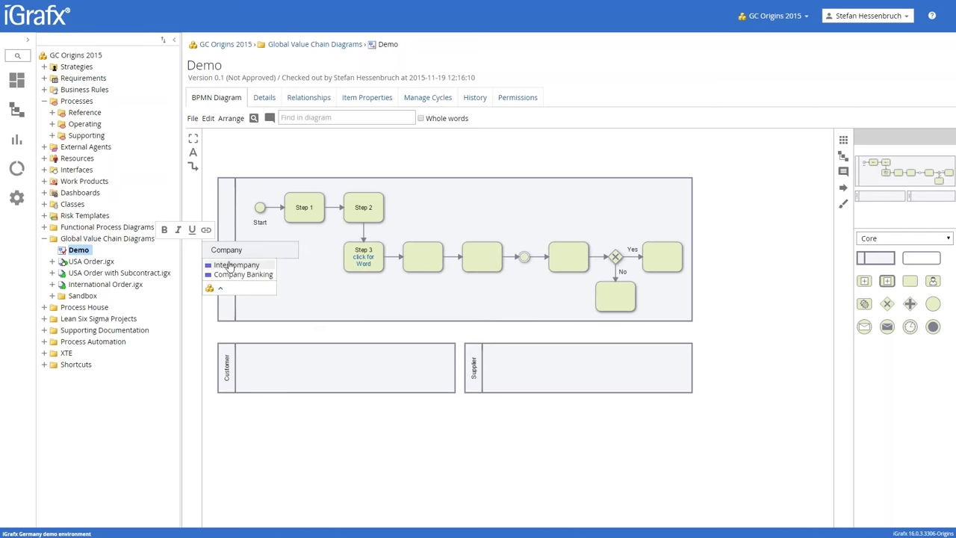
# Step: Replace the main pool's label with "Global corpo" and link it to the suggested repository object Global Corporation
pyautogui.moveTo(251, 251); pyautogui.dragTo(196, 255)
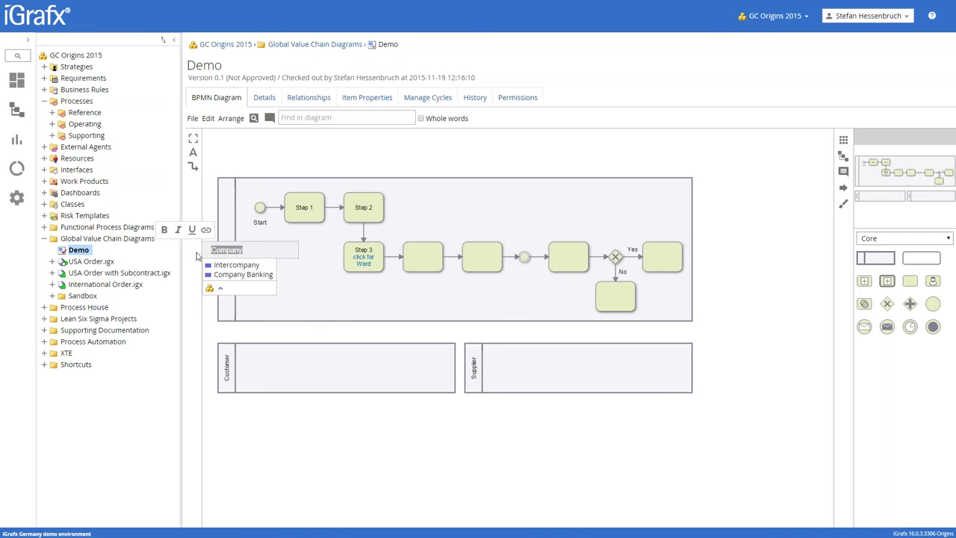
pyautogui.write('glob')
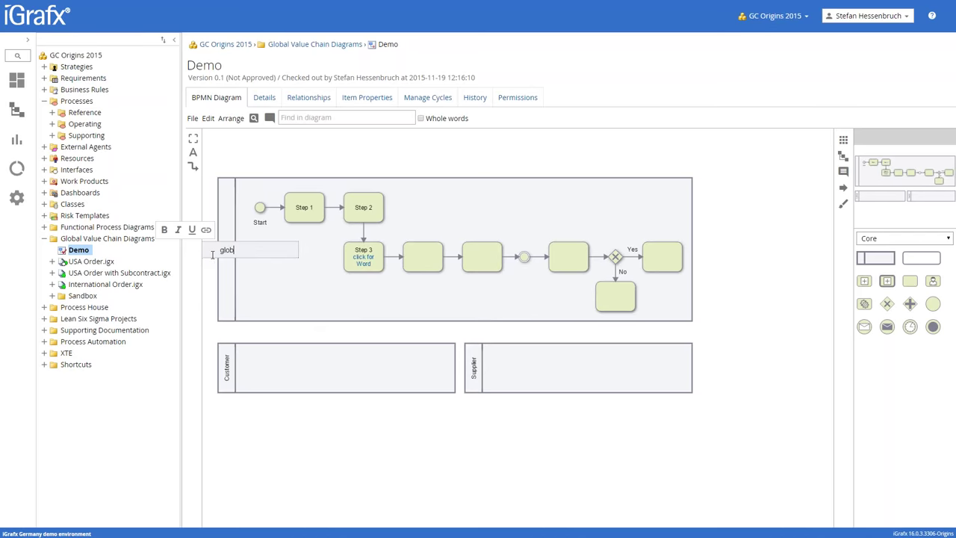
pyautogui.write('al corpo')
pyautogui.click(211, 251)
pyautogui.press('BackSpace')
pyautogui.write('G')
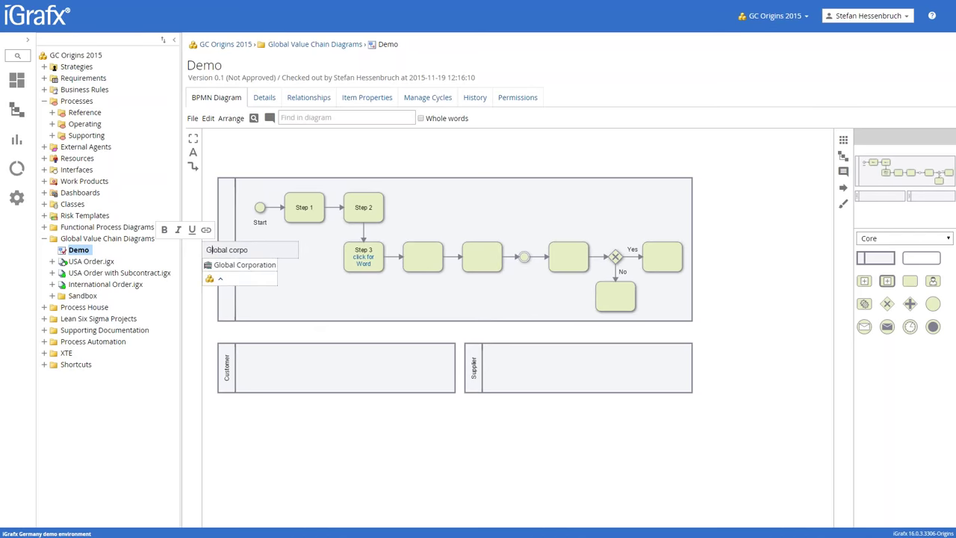
pyautogui.click(236, 265)
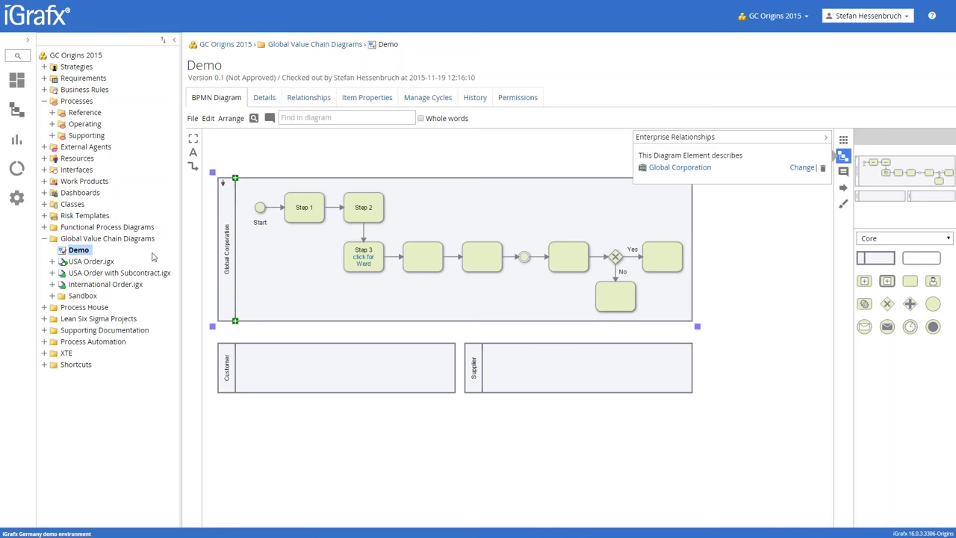
# Step: Add an enlarged second lane at the bottom of the Global Corporation pool and move the No task into it
pyautogui.click(235, 322)
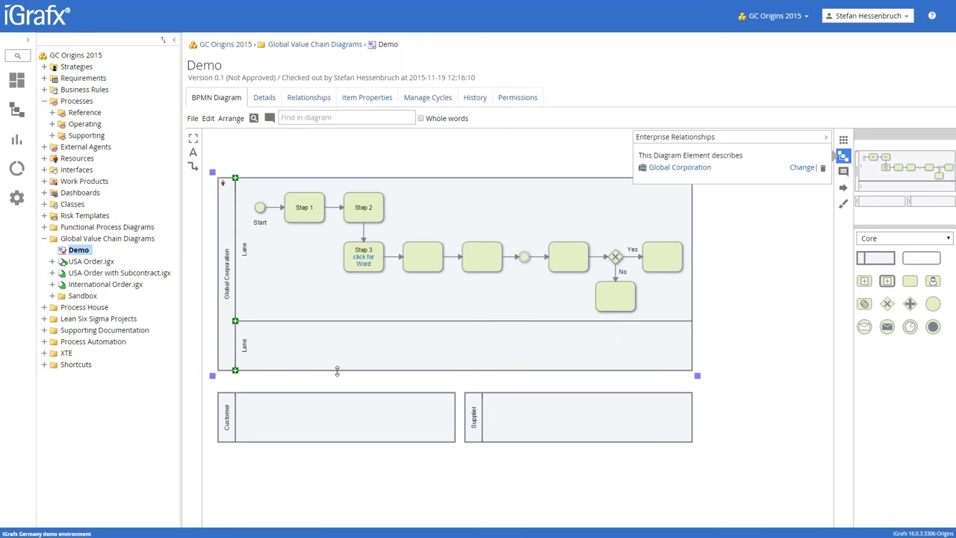
pyautogui.moveTo(338, 374); pyautogui.dragTo(340, 409)
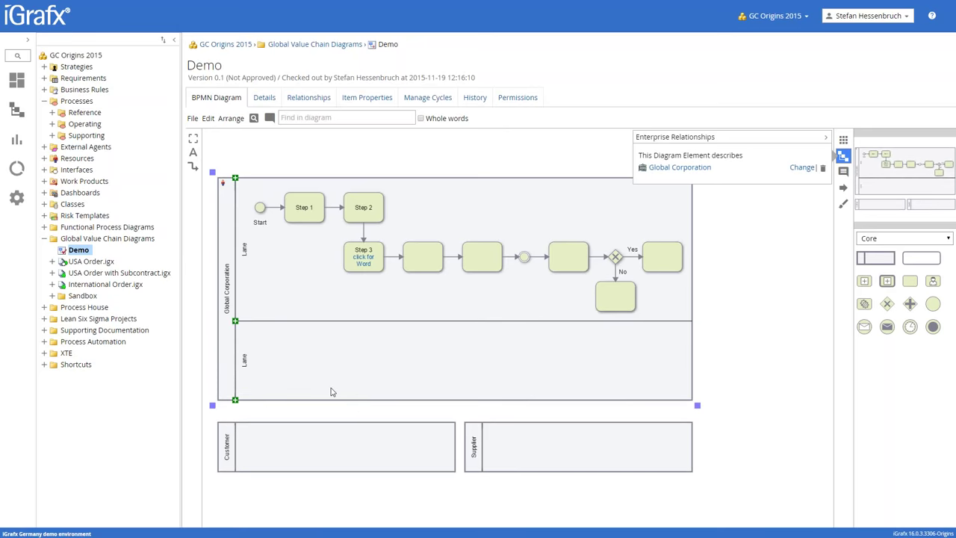
pyautogui.click(628, 288)
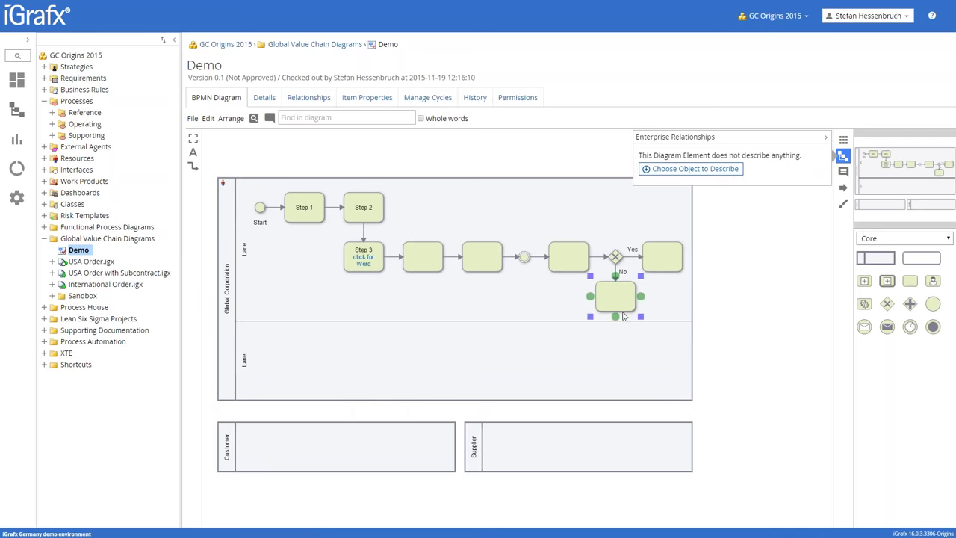
pyautogui.moveTo(622, 298); pyautogui.dragTo(620, 367)
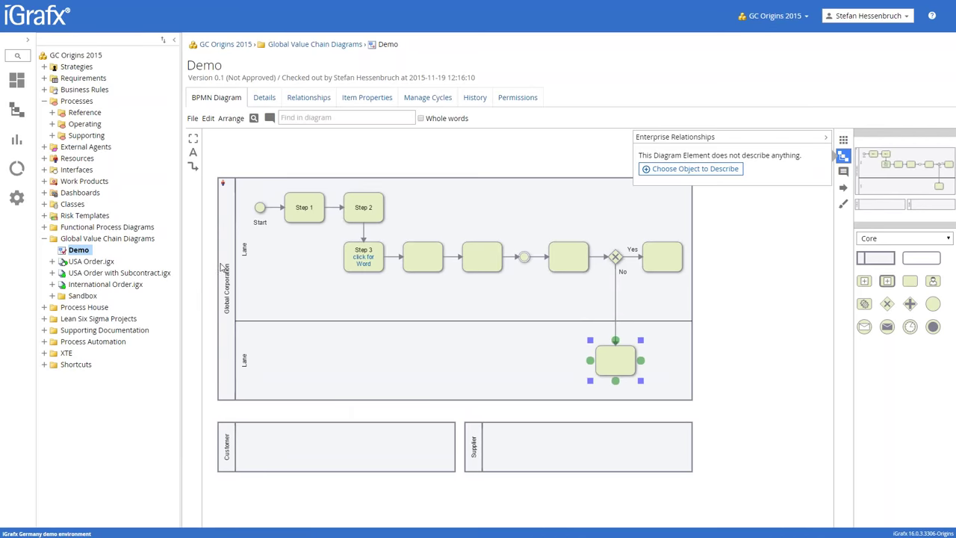
# Step: Link the lower lane of the Global Corporation pool to the repository resource Customer Service under Global Corporation
pyautogui.click(44, 159)
pyautogui.click(52, 181)
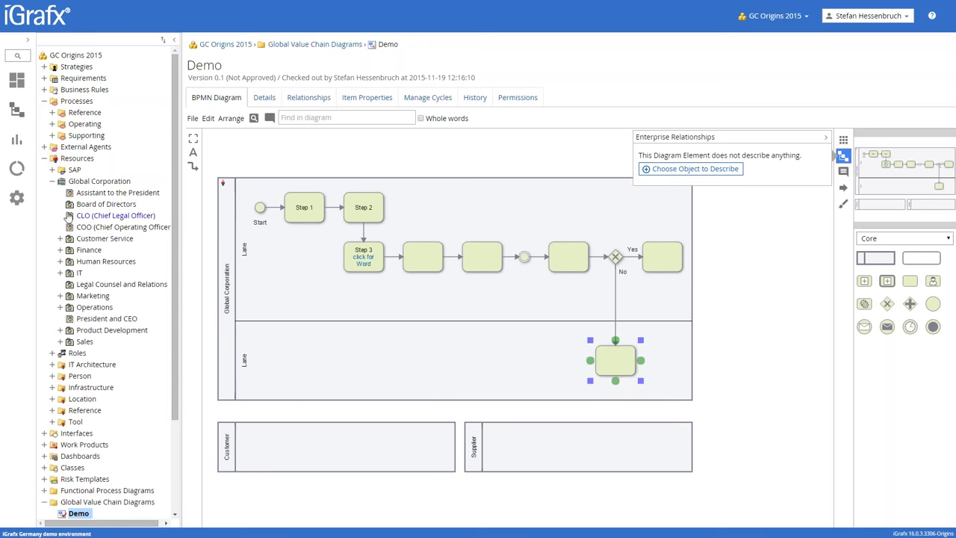
pyautogui.click(60, 238)
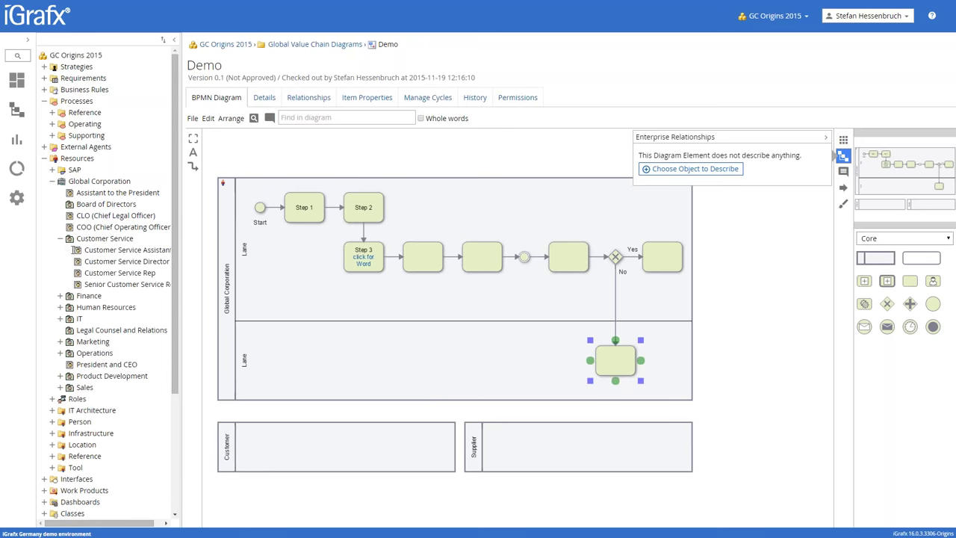
pyautogui.moveTo(74, 249); pyautogui.dragTo(262, 369)
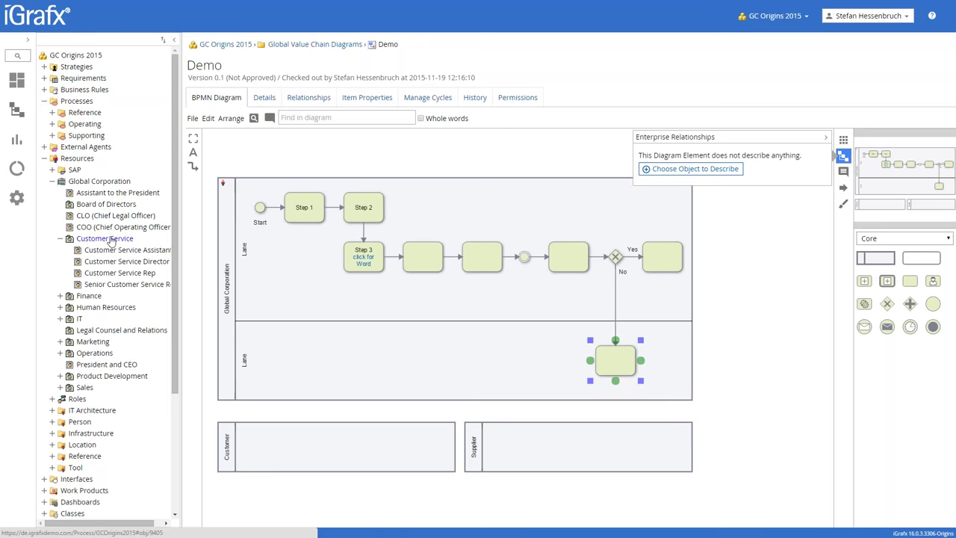
pyautogui.moveTo(105, 239); pyautogui.dragTo(243, 358)
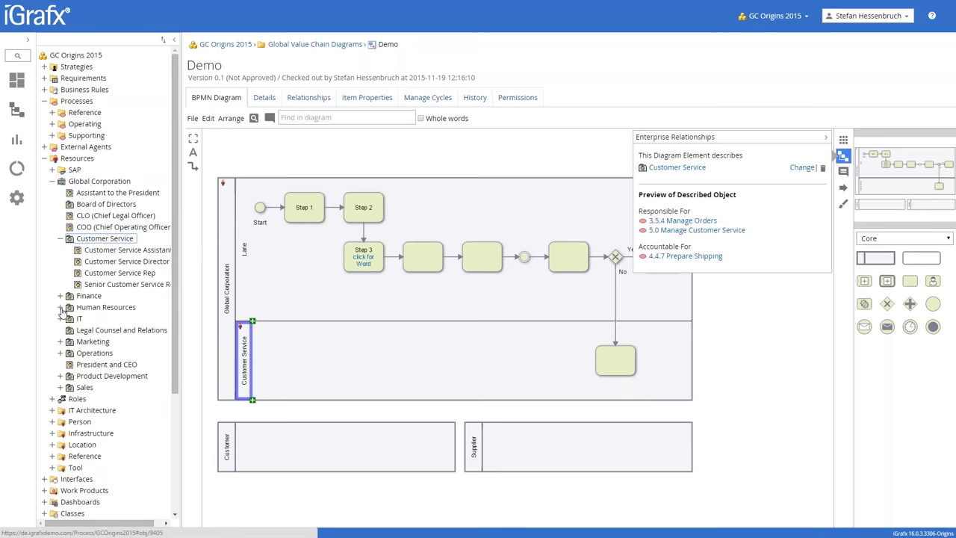
# Step: Link the upper lane of the Global Corporation pool to the resource Marketing Manager under Marketing, Marketing Management
pyautogui.click(61, 342)
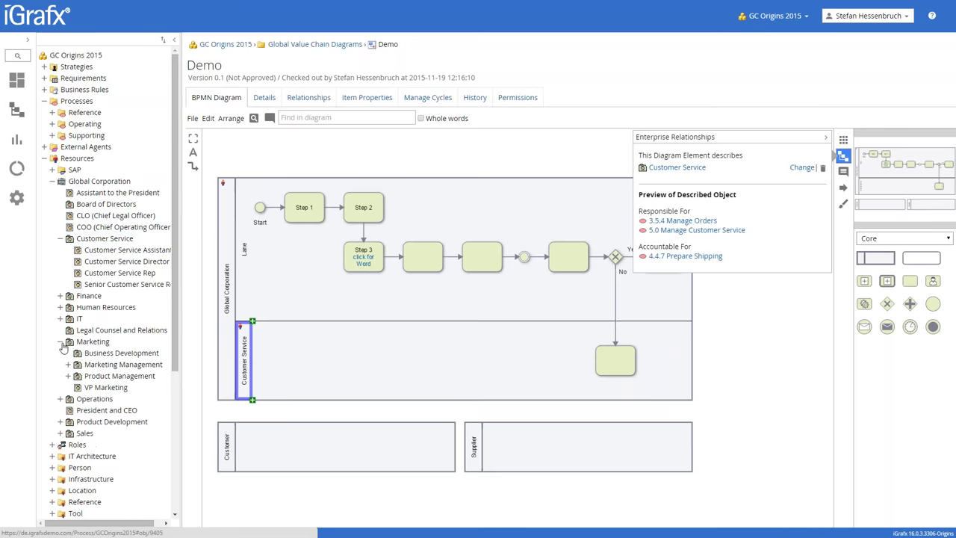
pyautogui.click(68, 364)
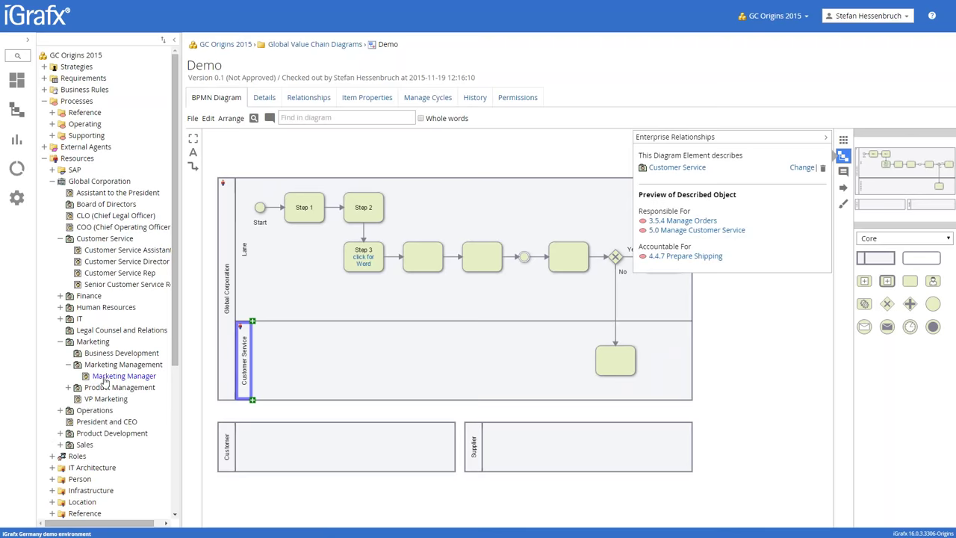
pyautogui.click(109, 377)
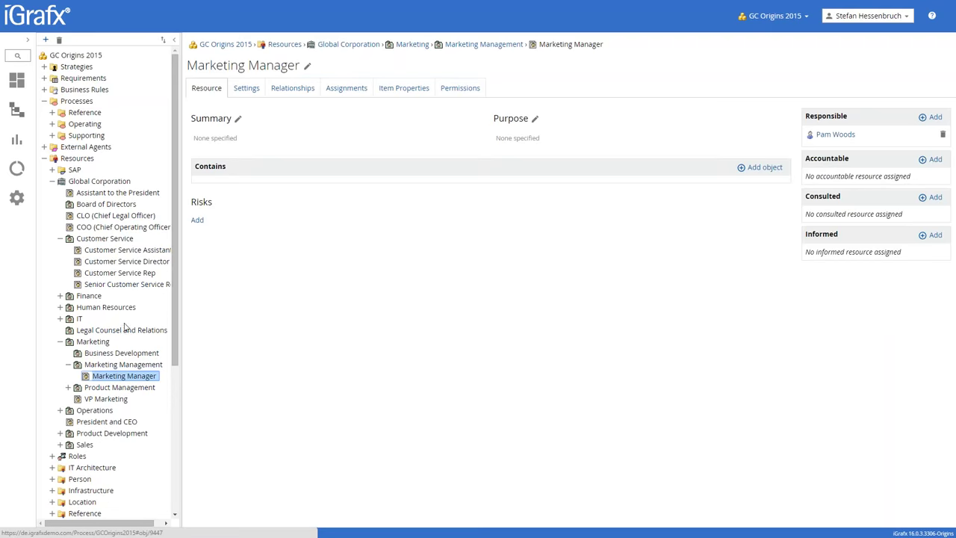
pyautogui.moveTo(173, 306); pyautogui.dragTo(172, 438)
pyautogui.click(77, 413)
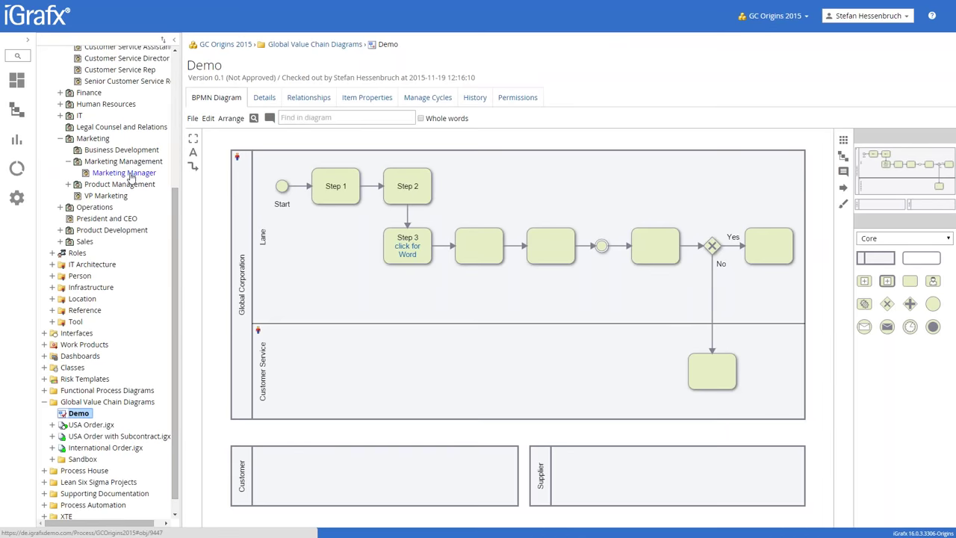
pyautogui.moveTo(131, 176); pyautogui.dragTo(263, 236)
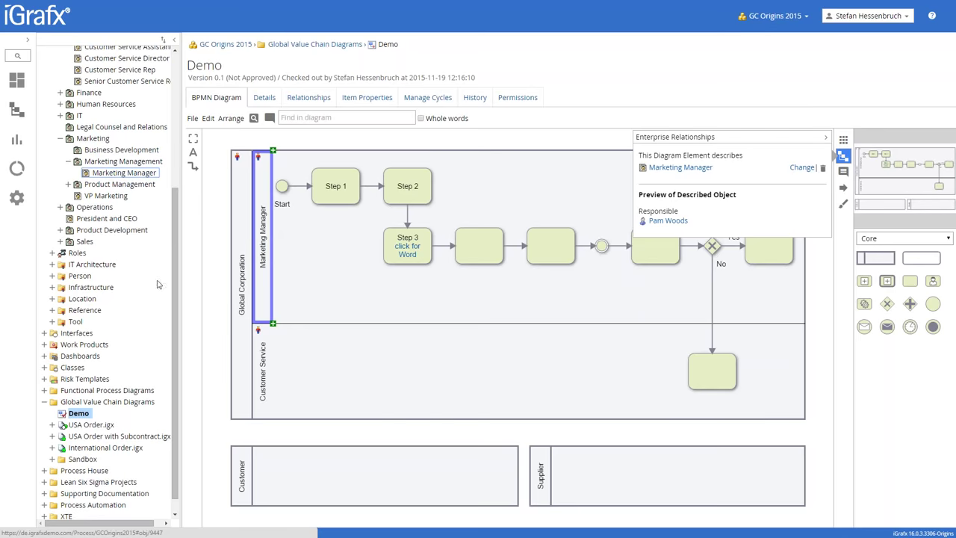
pyautogui.scroll(5, 177, 282)
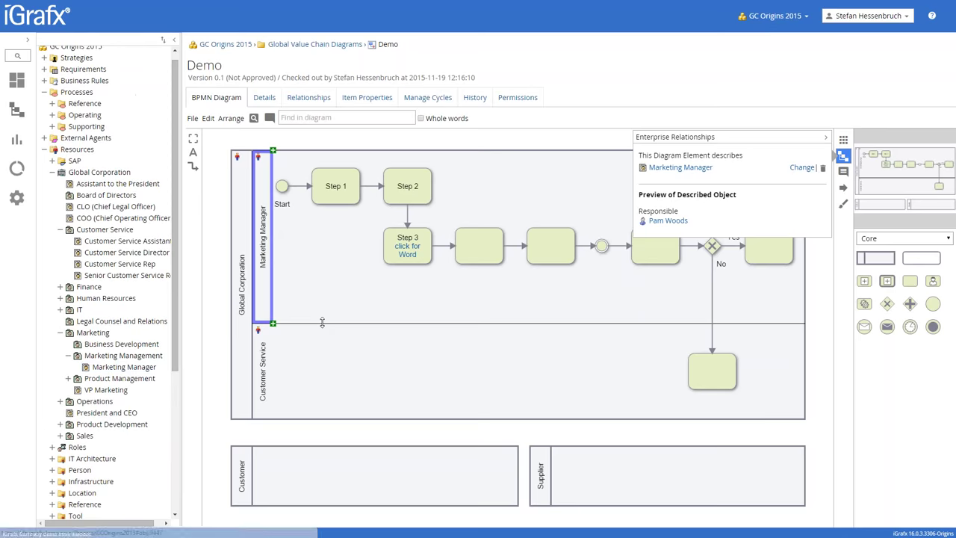
pyautogui.click(301, 267)
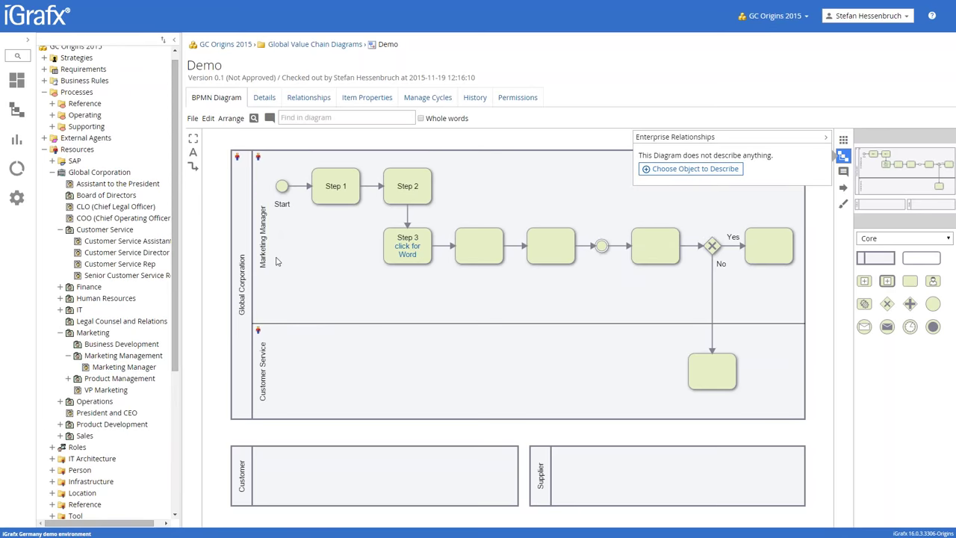
# Step: Split the Customer Service lane into two nested lanes
pyautogui.scroll(-2, 177, 313)
pyautogui.scroll(-4, 178, 313)
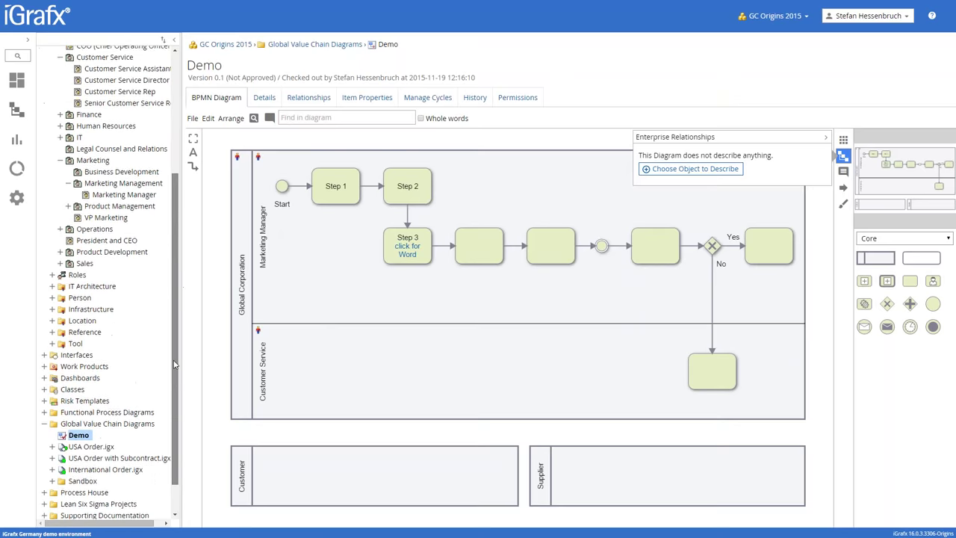
pyautogui.click(269, 410)
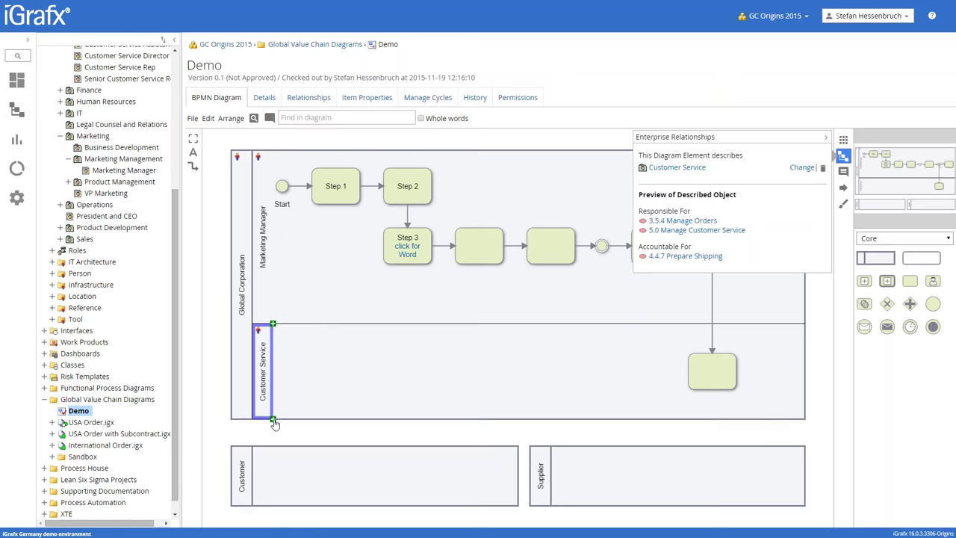
pyautogui.click(273, 419)
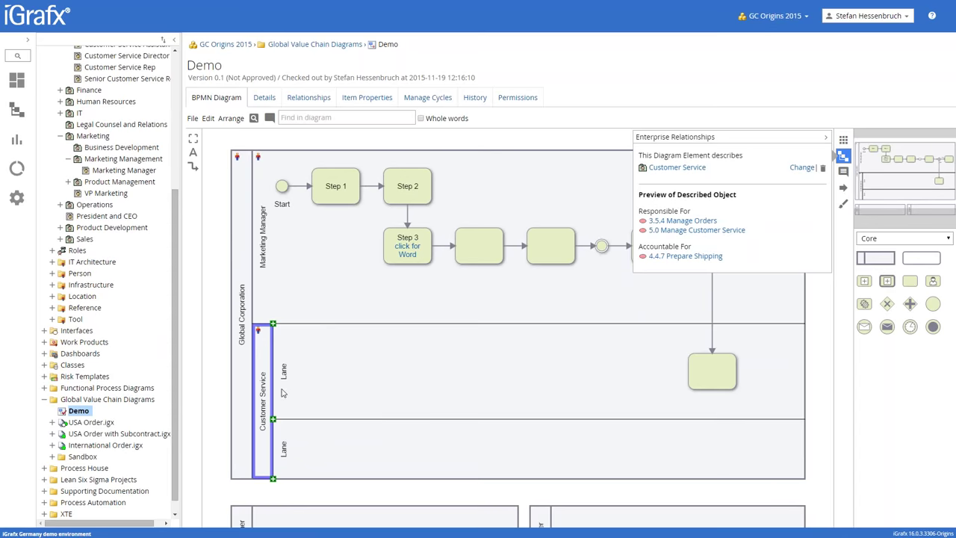
# Step: Delete both nested lanes of the Customer Service lane together with the No task in them
pyautogui.click(282, 391)
pyautogui.press('Delete')
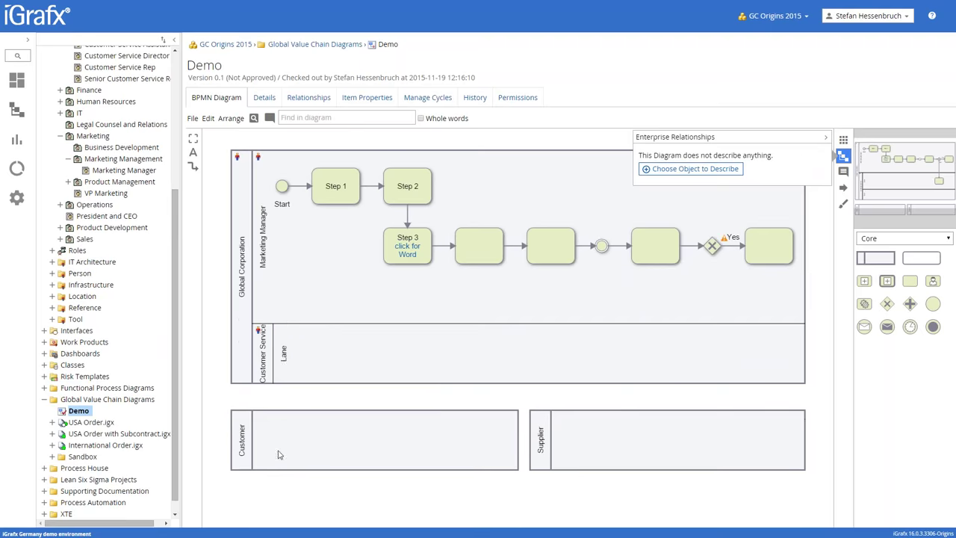
pyautogui.click(284, 354)
pyautogui.press('Delete')
# Step: Add a third lane at the bottom of the Global Corporation pool and link it to the business application Benchmarking Portal under IT Architecture, Systems
pyautogui.click(244, 373)
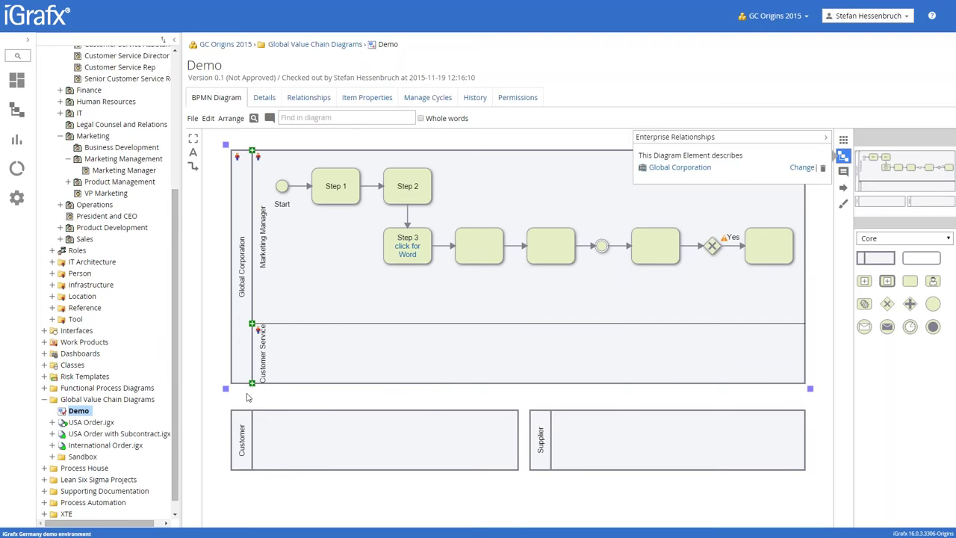
pyautogui.click(252, 383)
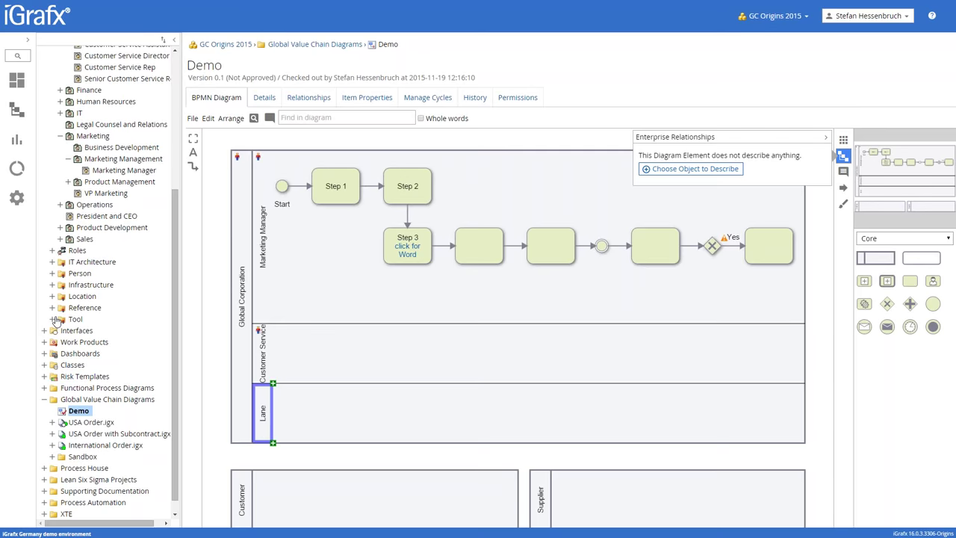
pyautogui.click(51, 262)
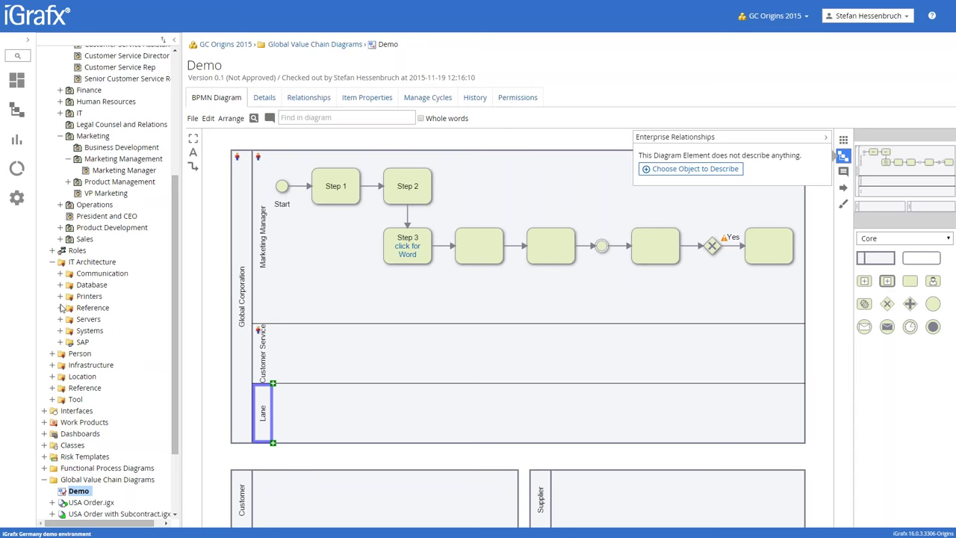
pyautogui.click(60, 330)
pyautogui.click(68, 342)
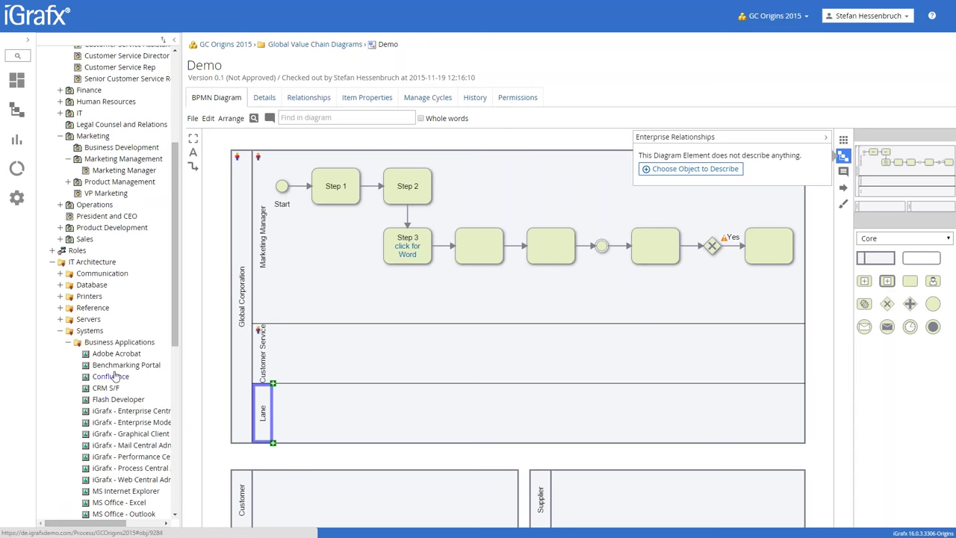
pyautogui.moveTo(114, 368); pyautogui.dragTo(267, 414)
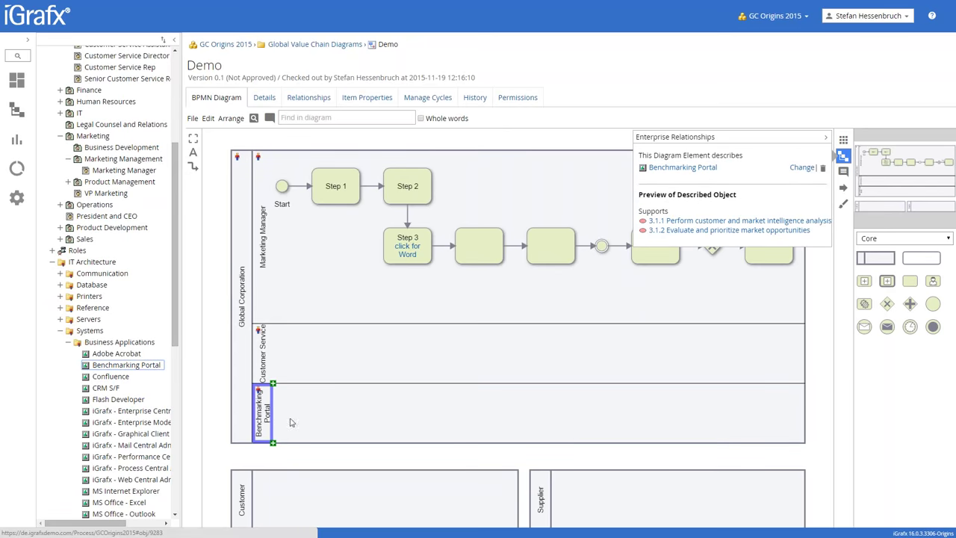
# Step: Review the enterprise relationships of the Marketing Manager, Customer Service and Benchmarking Portal lanes
pyautogui.click(265, 250)
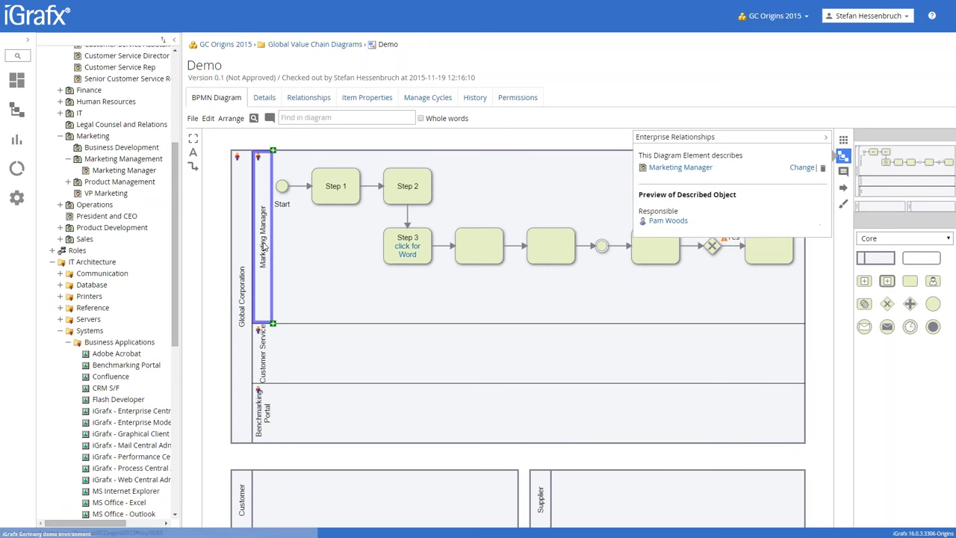
pyautogui.click(267, 357)
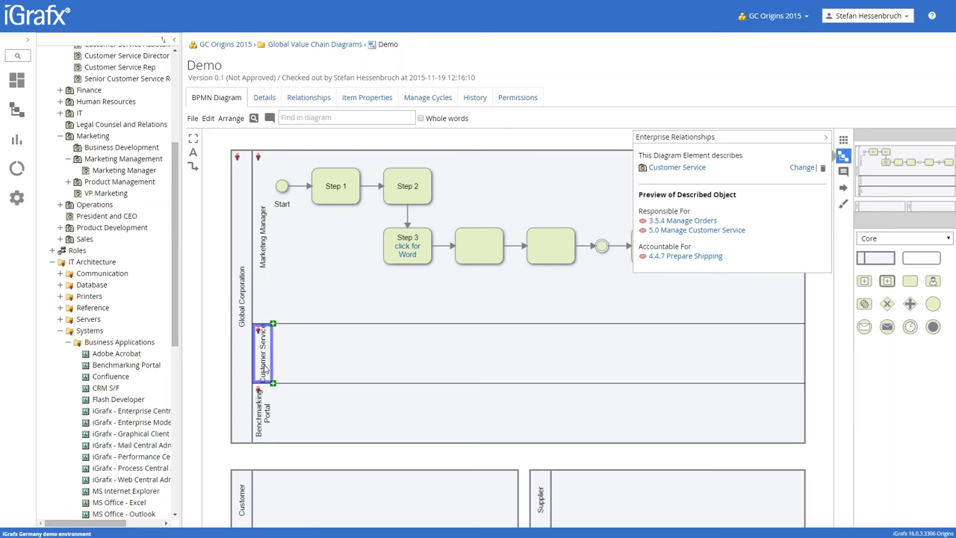
pyautogui.click(267, 419)
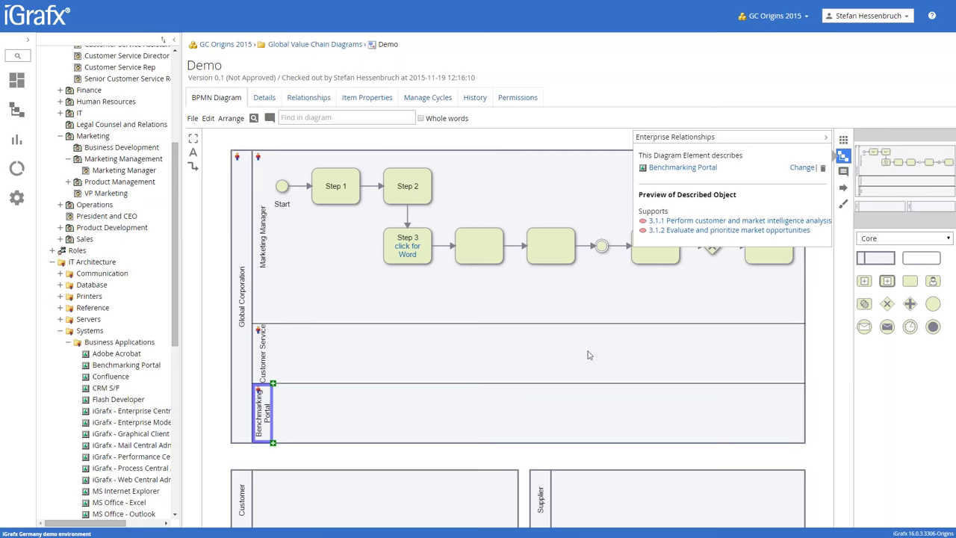
pyautogui.click(266, 259)
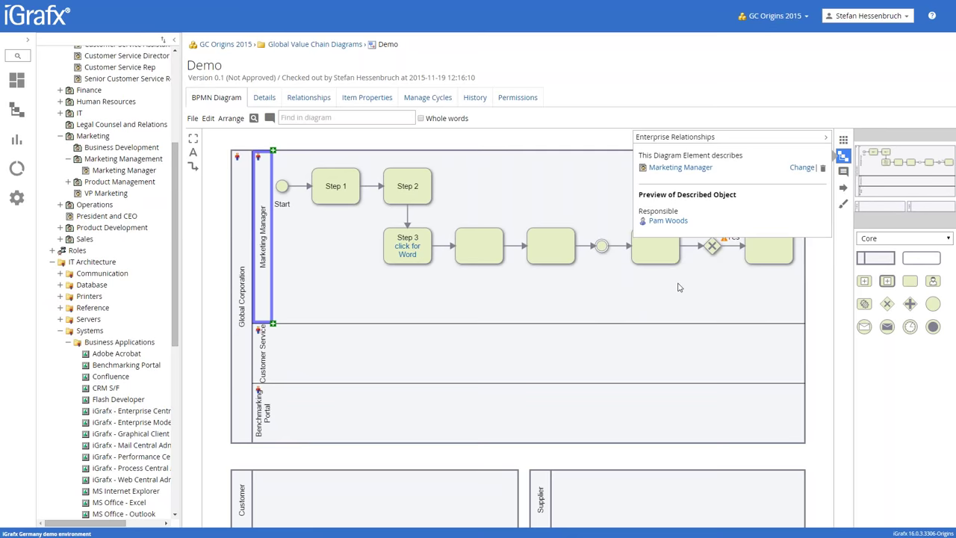
# Step: Move the unnamed elements between Step 3 and the gateway into the Benchmarking Portal lane, but place their middle task in the Customer Service lane
pyautogui.click(193, 138)
pyautogui.moveTo(448, 216); pyautogui.dragTo(668, 423)
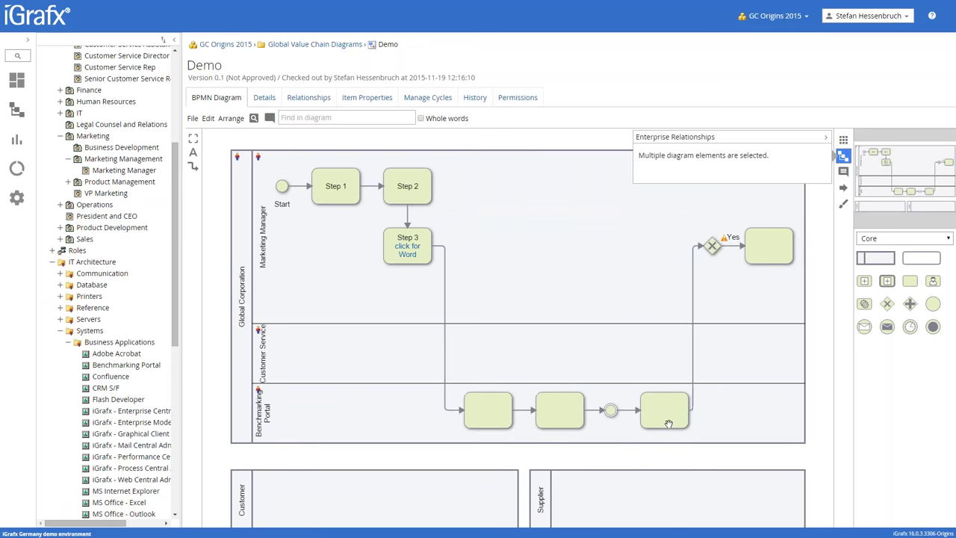
pyautogui.click(590, 433)
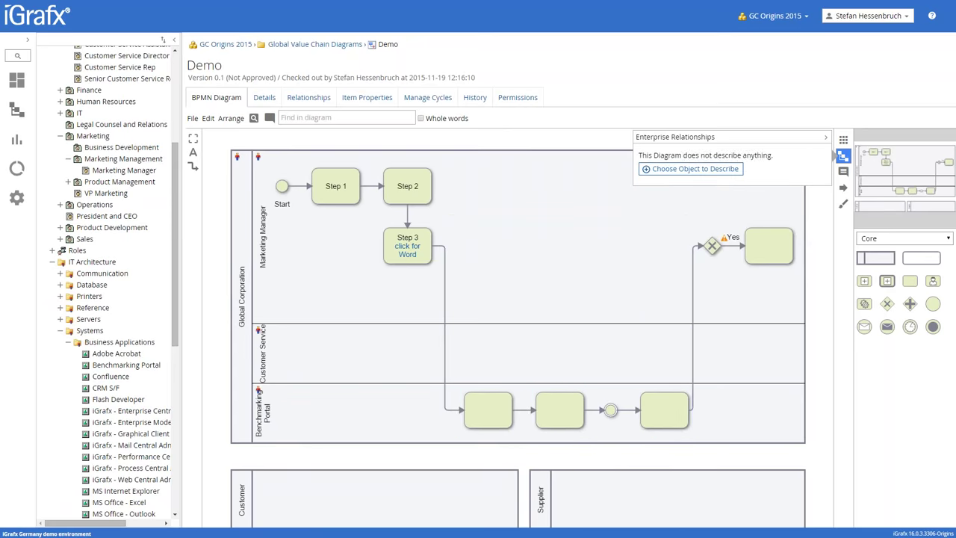
pyautogui.moveTo(561, 412); pyautogui.dragTo(561, 354)
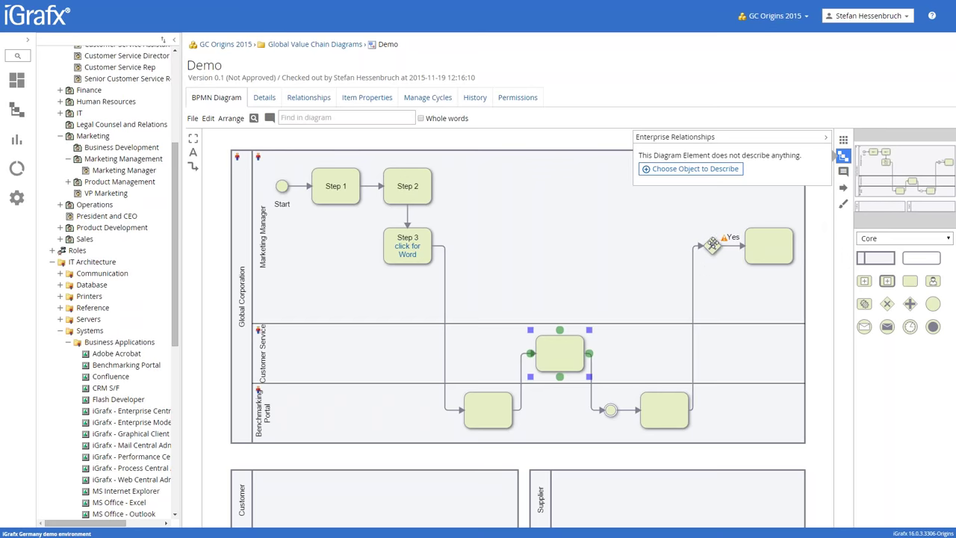
# Step: Connect the gateway's No branch back to Step 2
pyautogui.click(711, 246)
pyautogui.moveTo(711, 232)
pyautogui.mouseDown()
pyautogui.moveTo(706, 216)
pyautogui.moveTo(501, 188)
pyautogui.moveTo(418, 194)
pyautogui.moveTo(432, 186)
pyautogui.mouseUp()
pyautogui.click(556, 254)
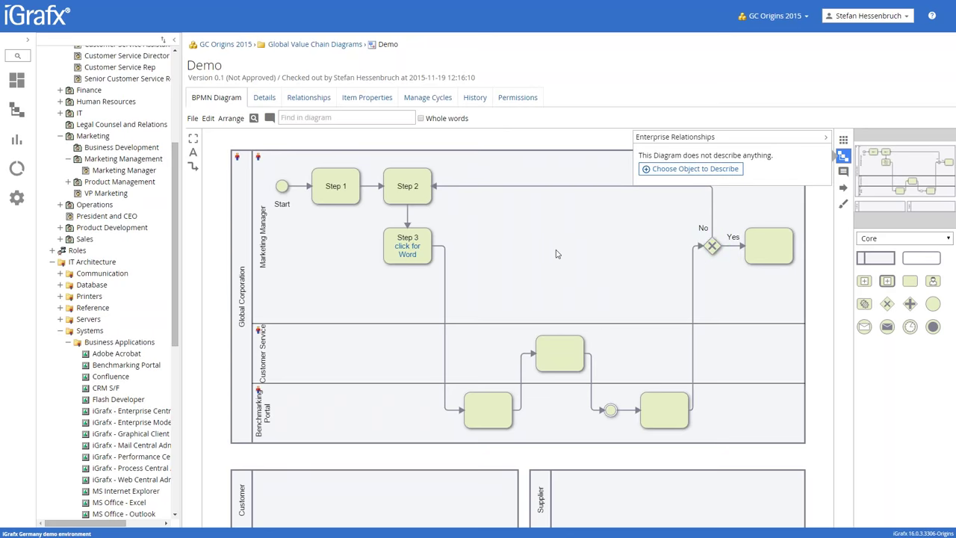
# Step: Draw a message flow from the bottom of Step 3 to the upper edge of the Customer pool
pyautogui.scroll(-3, 555, 254)
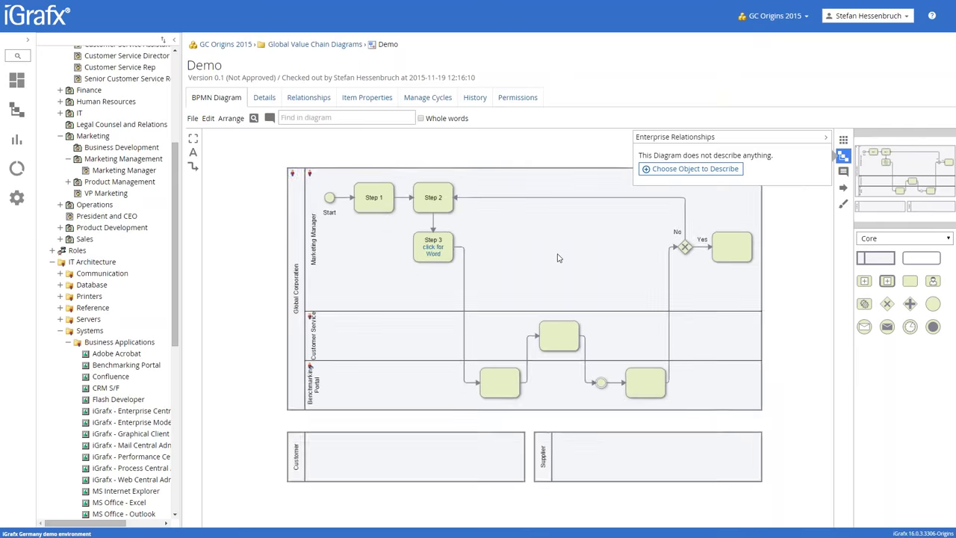
pyautogui.scroll(1, 555, 261)
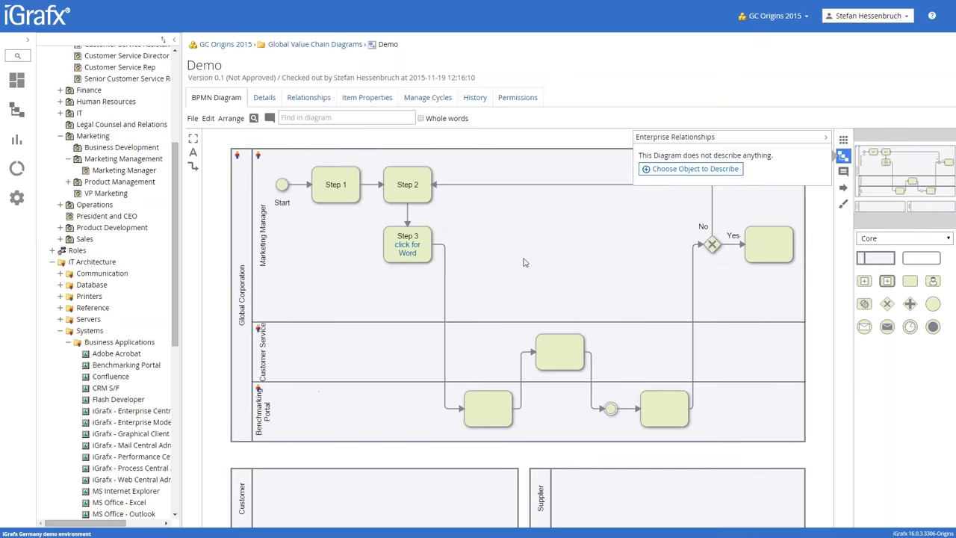
pyautogui.click(406, 259)
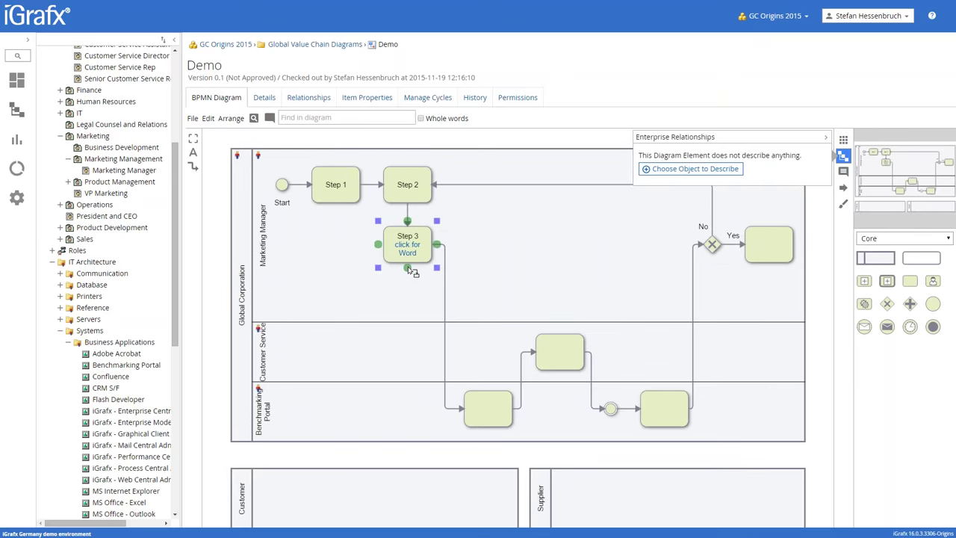
pyautogui.moveTo(407, 267); pyautogui.dragTo(407, 507)
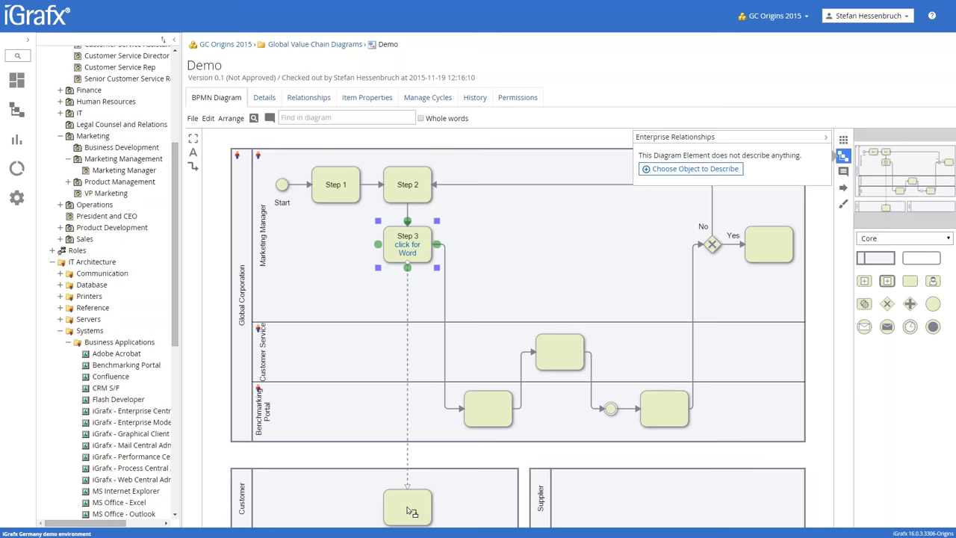
pyautogui.moveTo(407, 509); pyautogui.dragTo(408, 468)
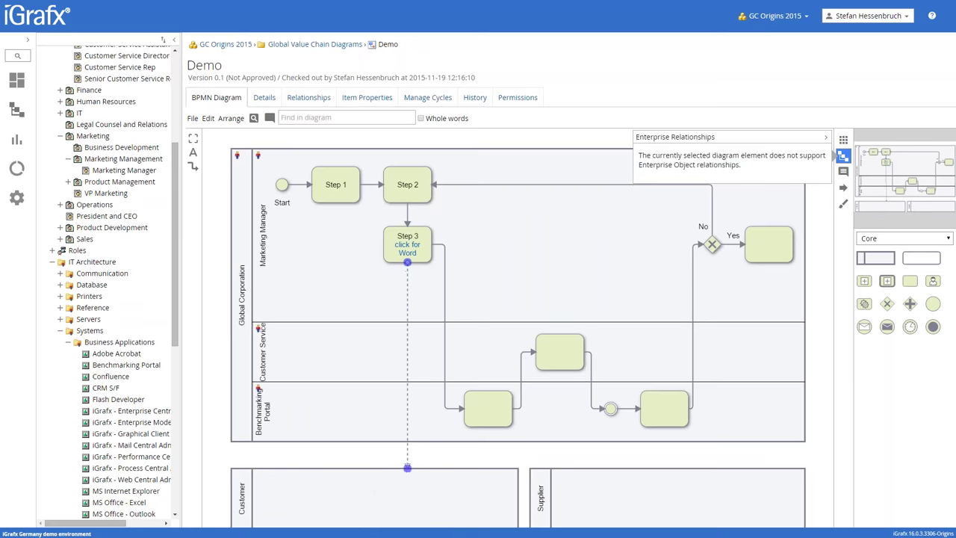
pyautogui.click(432, 484)
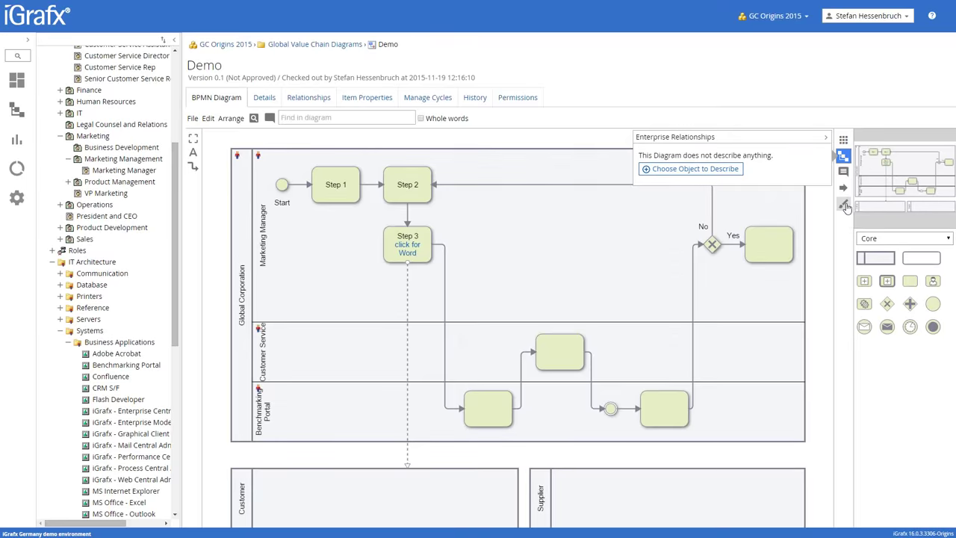
# Step: Switch to the slide presentation showing the Enterprise-wide Accessibility slide
pyautogui.hotkey('alt', 'Tab')
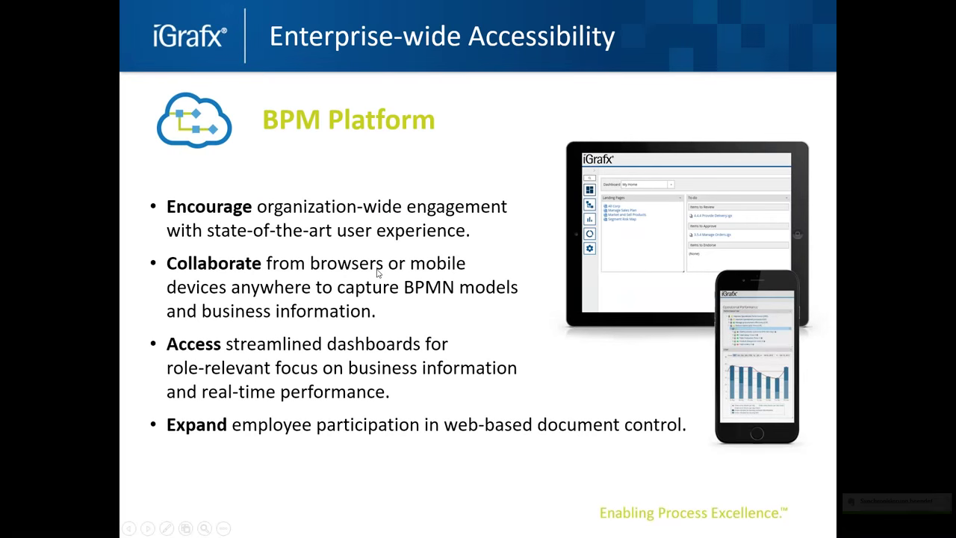
# Step: Switch back to the Demo diagram and move the Customer Service lane's task up into the Marketing Manager lane
pyautogui.hotkey('alt', 'Tab')
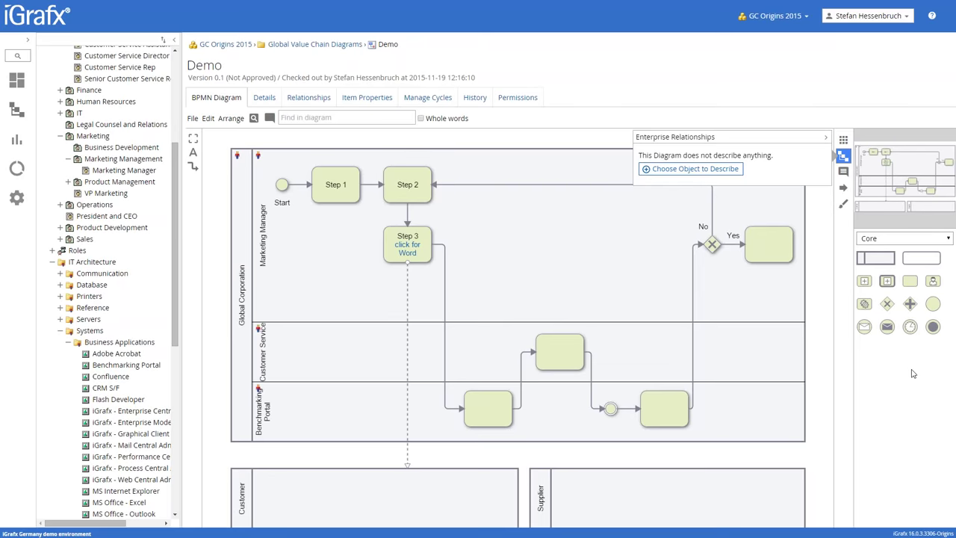
pyautogui.click(560, 353)
pyautogui.click(486, 407)
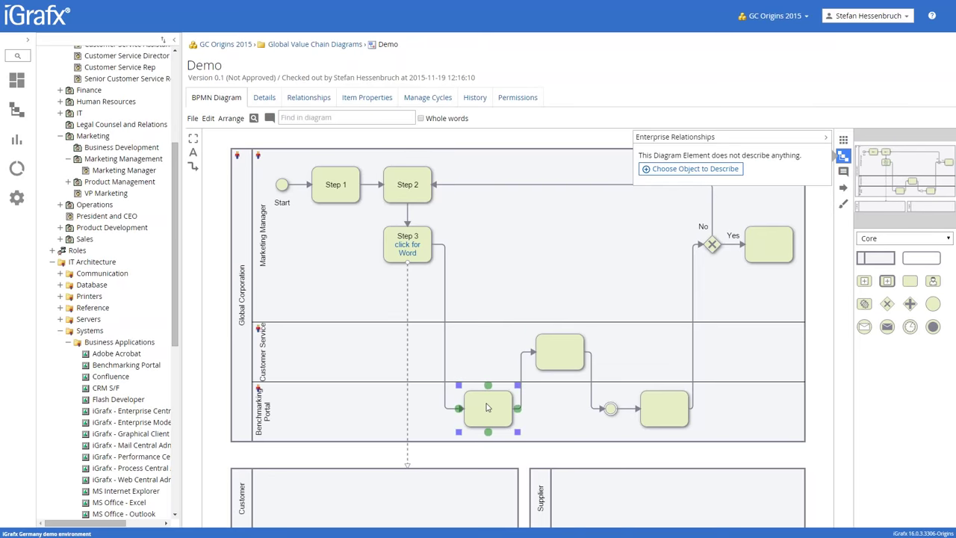
pyautogui.click(550, 352)
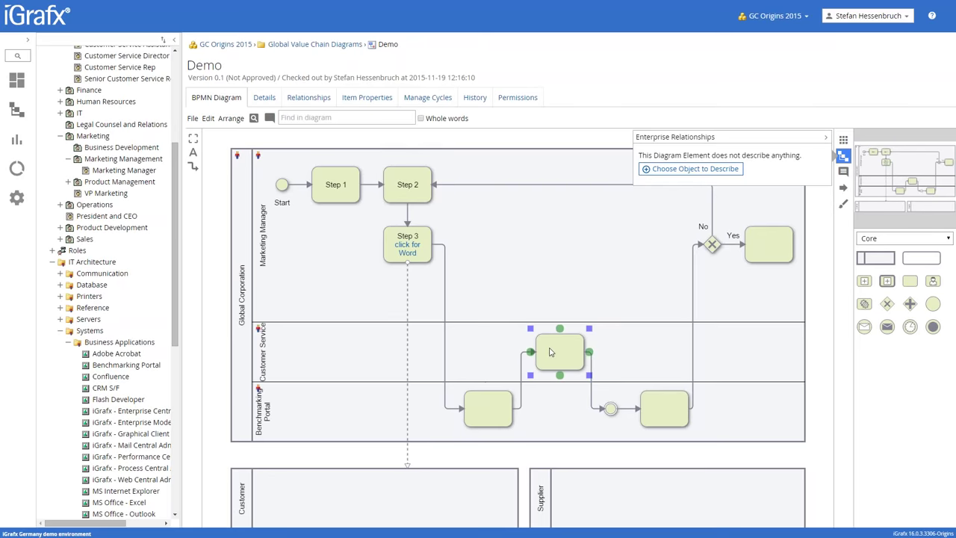
pyautogui.moveTo(561, 341); pyautogui.dragTo(564, 248)
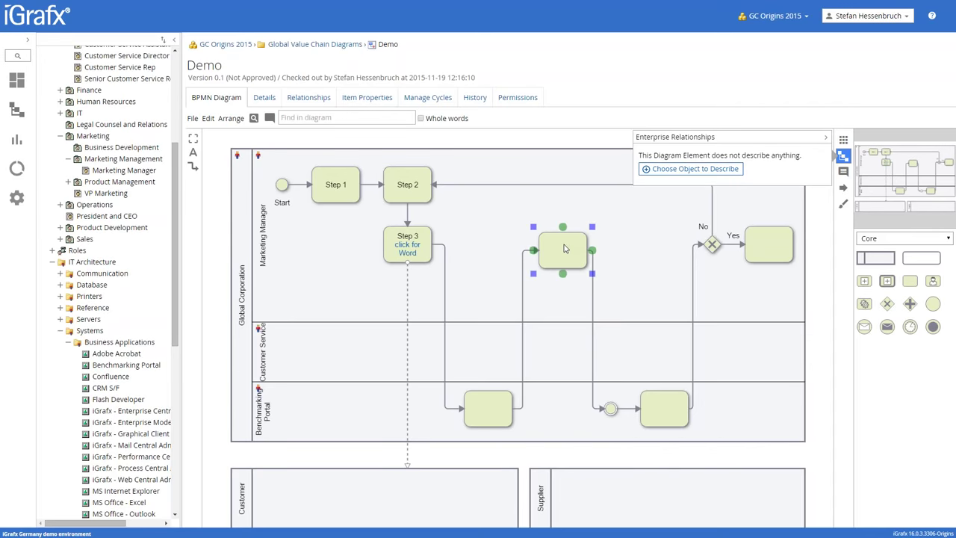
# Step: Examine the moved task, its connectors and the surrounding lanes at different magnifications
pyautogui.scroll(5, 448, 321)
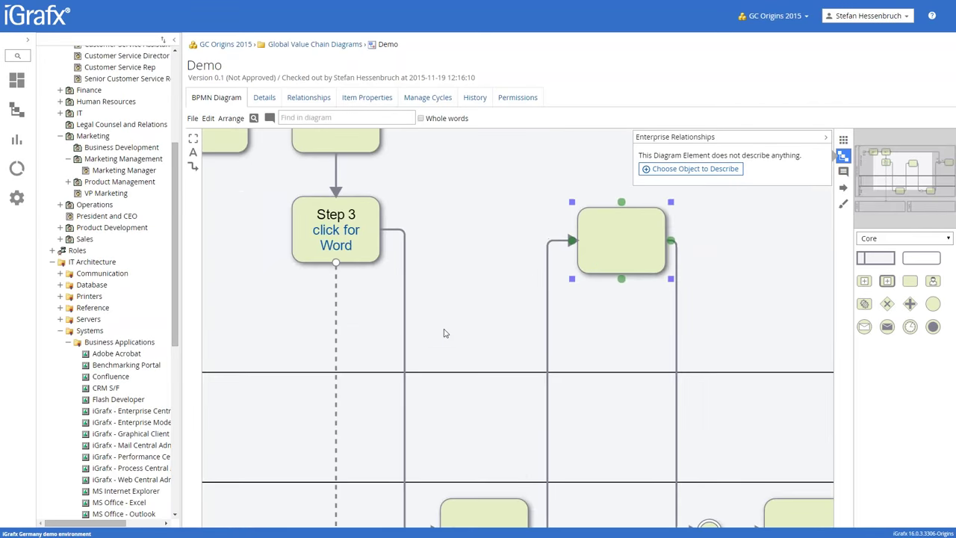
pyautogui.scroll(-5, 443, 357)
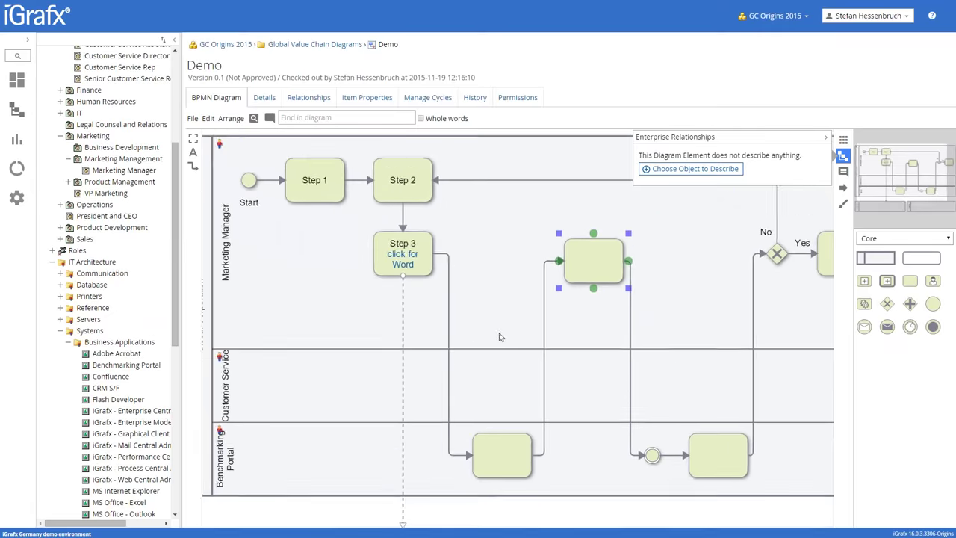
pyautogui.scroll(5, 517, 339)
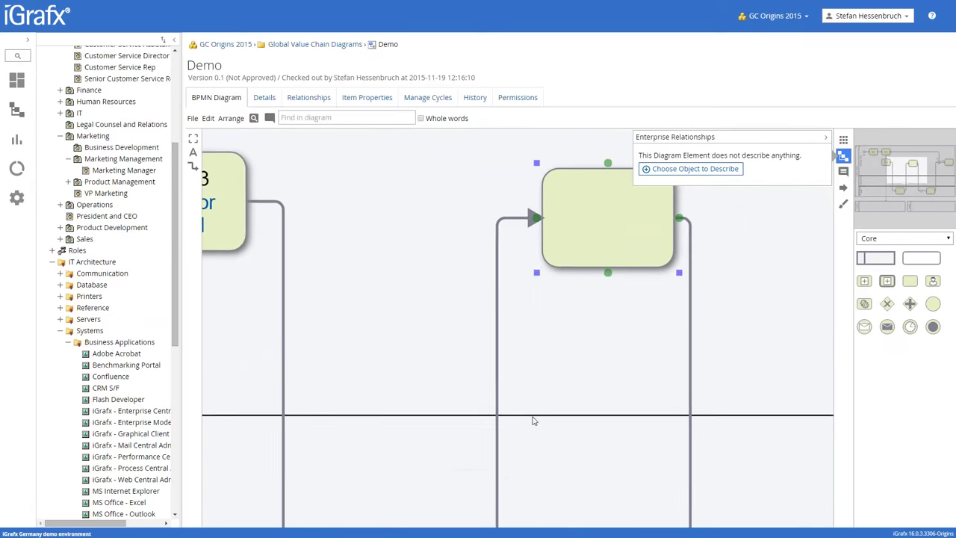
pyautogui.scroll(-4, 539, 422)
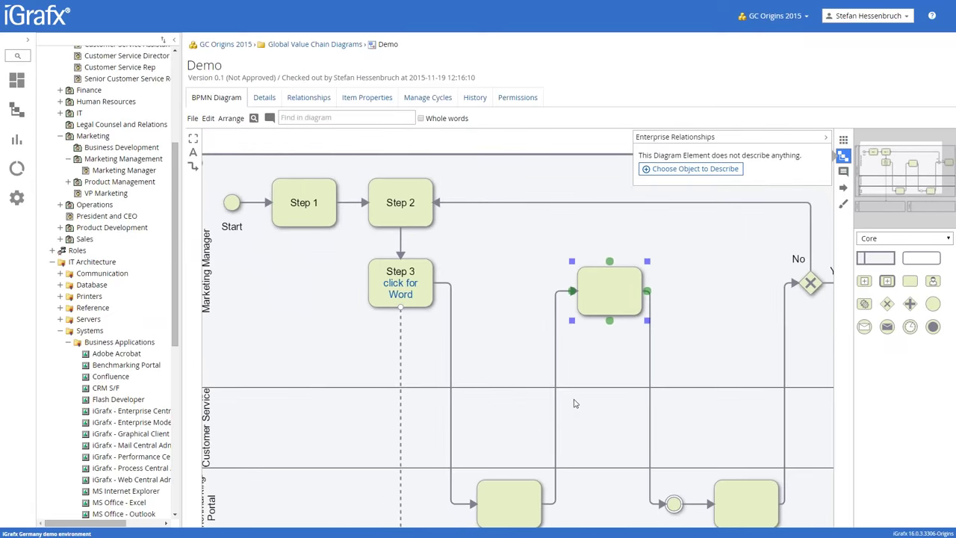
pyautogui.click(605, 386)
pyautogui.scroll(2, 525, 288)
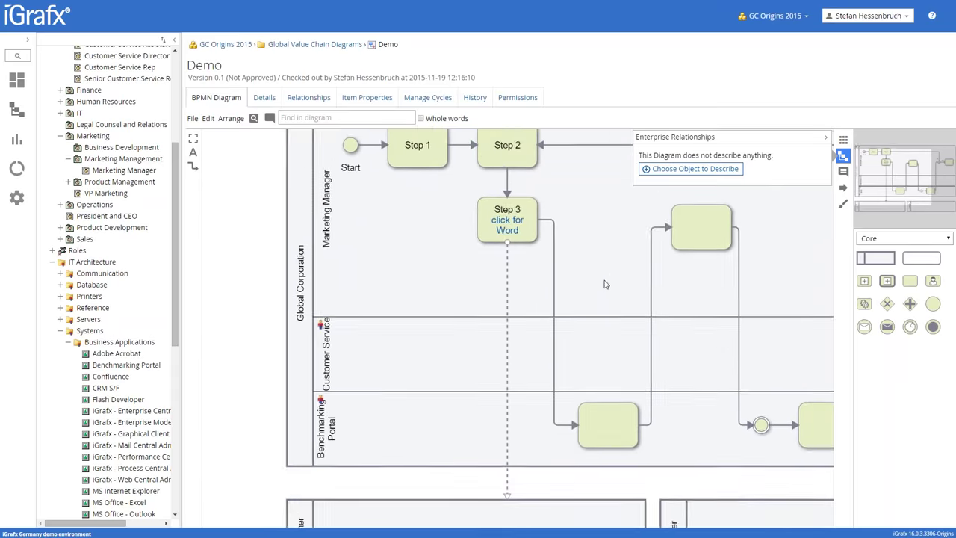
pyautogui.scroll(-2, 519, 345)
pyautogui.scroll(-1, 518, 345)
pyautogui.scroll(1, 512, 335)
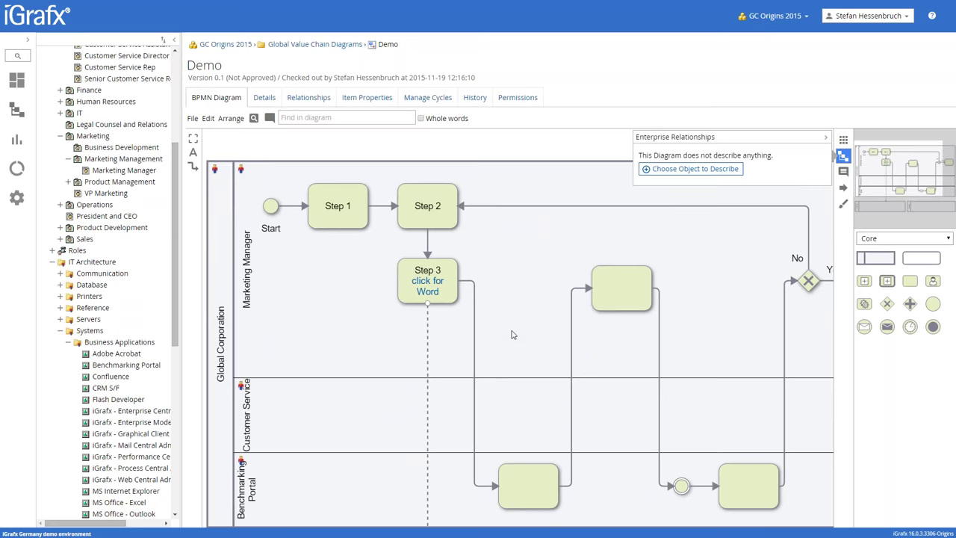
# Step: Try adding a connected task below the unnamed Marketing Manager task, place it in the Customer Service lane, and delete it
pyautogui.click(617, 291)
pyautogui.click(621, 319)
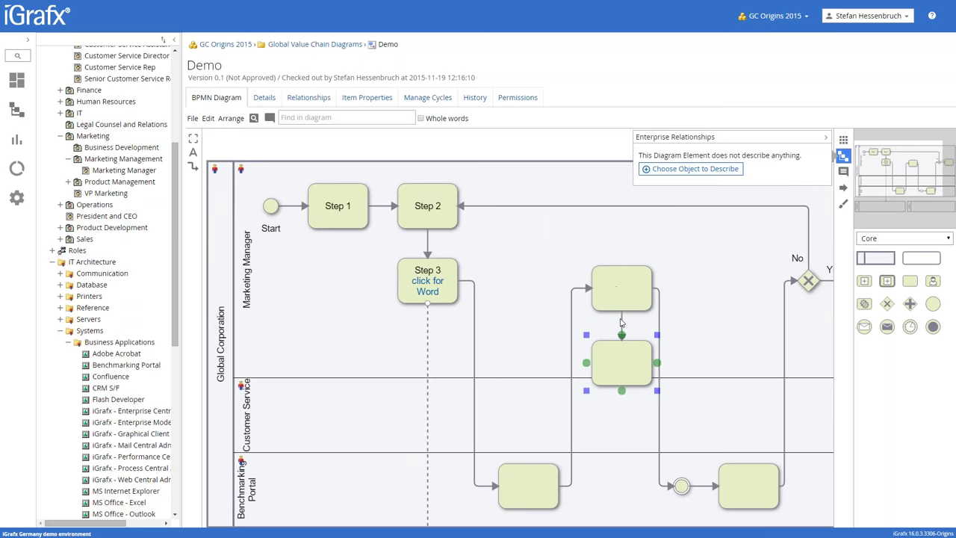
pyautogui.moveTo(619, 370); pyautogui.dragTo(618, 430)
pyautogui.press('Delete')
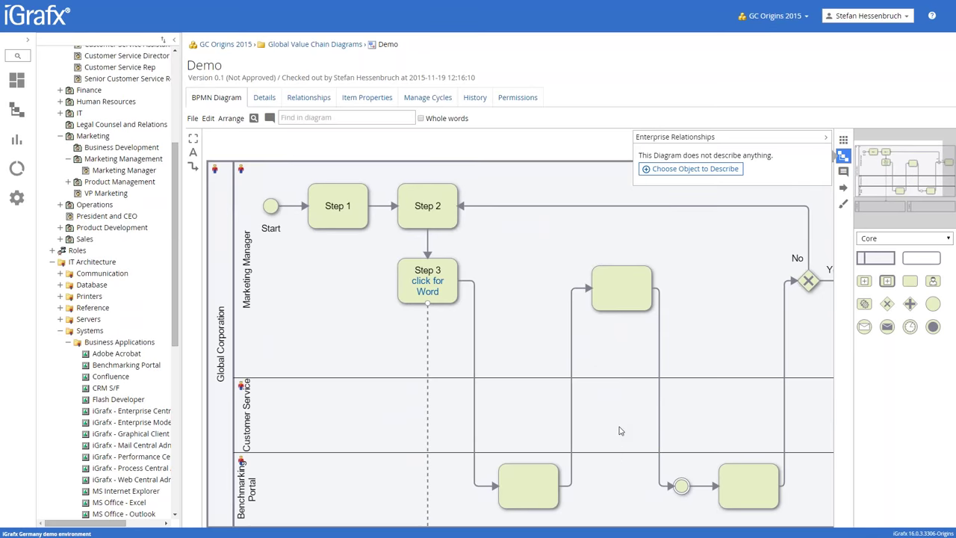
# Step: Open the first Benchmarking Portal task's label for editing and bring up the on-screen touch keyboard
pyautogui.click(527, 485)
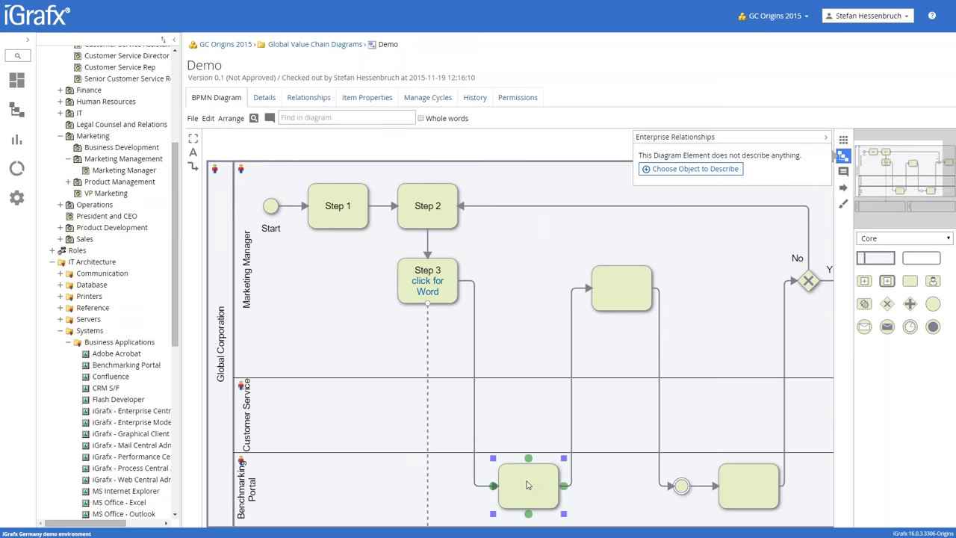
pyautogui.doubleClick(527, 485)
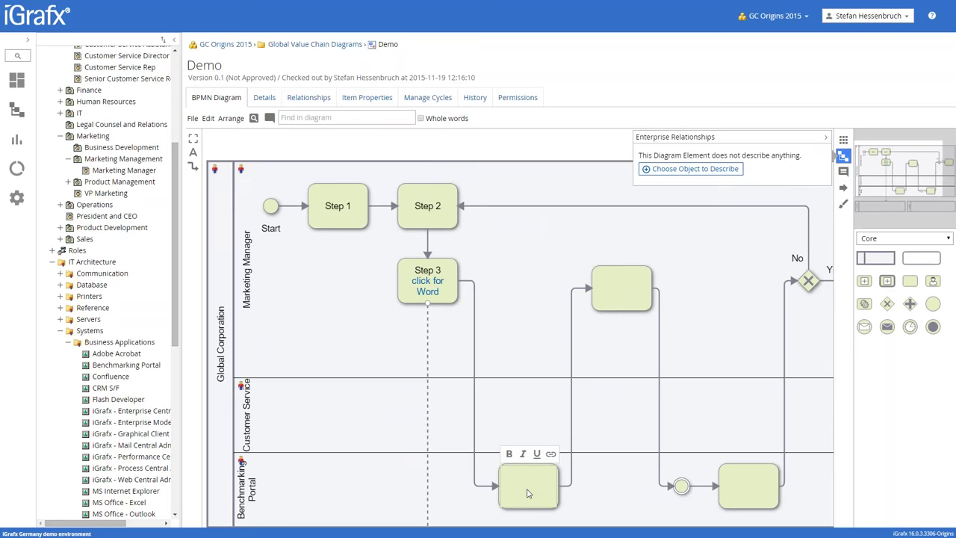
pyautogui.press('super')
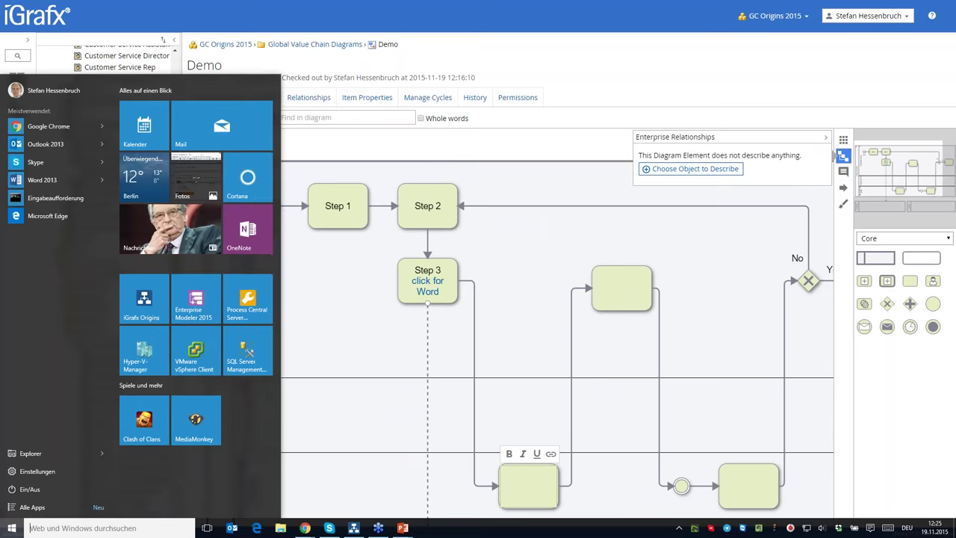
pyautogui.click(109, 377)
pyautogui.click(452, 460)
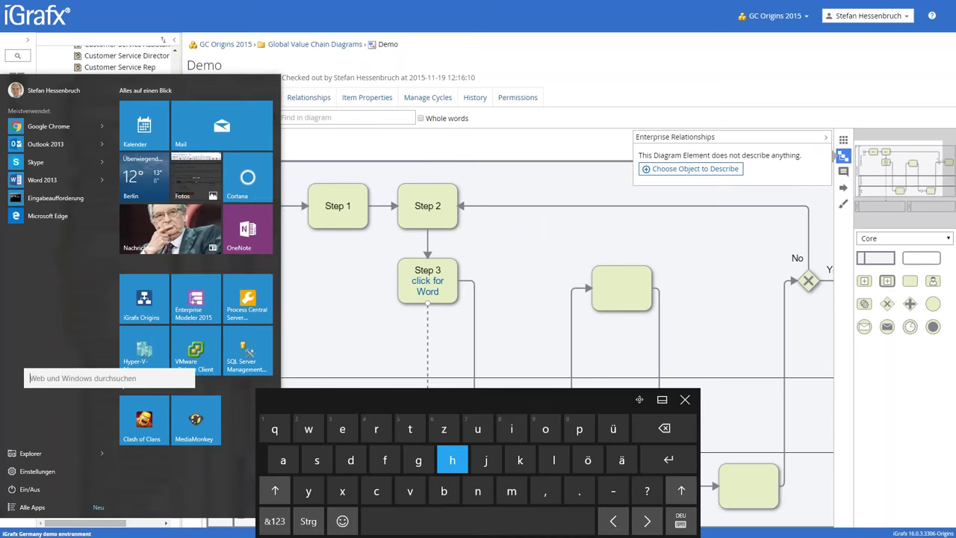
# Step: Label the unnamed task between Step 3 and the gateway in the Marketing Manager lane "test"
pyautogui.click(615, 302)
pyautogui.click(615, 301)
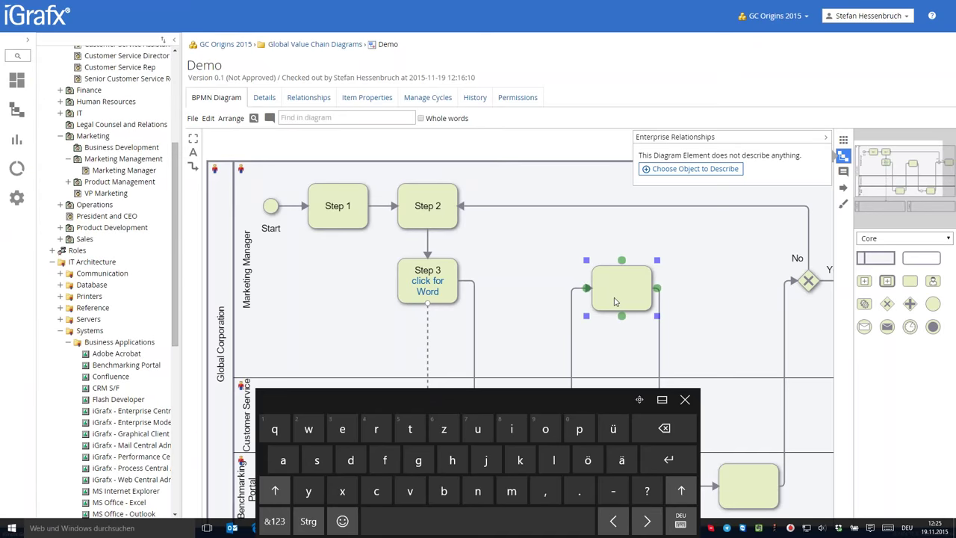
pyautogui.write('test')
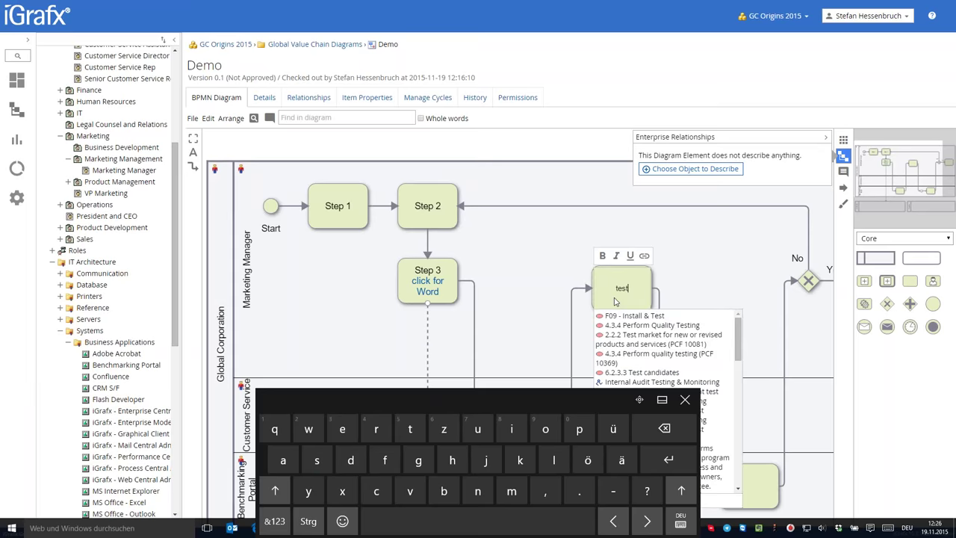
pyautogui.click(721, 258)
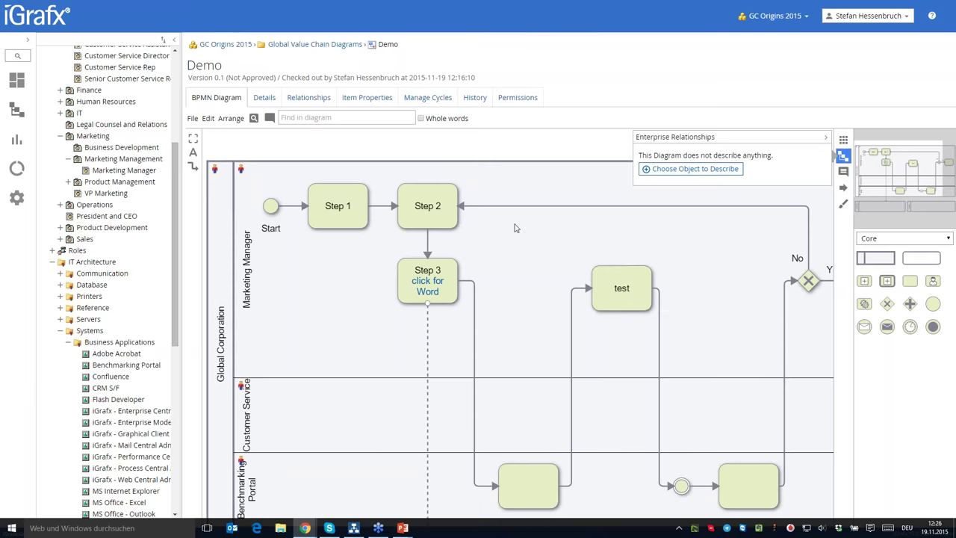
# Step: Switch to the dashboard area and display the CS Performance Overview dashboard
pyautogui.hotkey('alt', 'Tab')
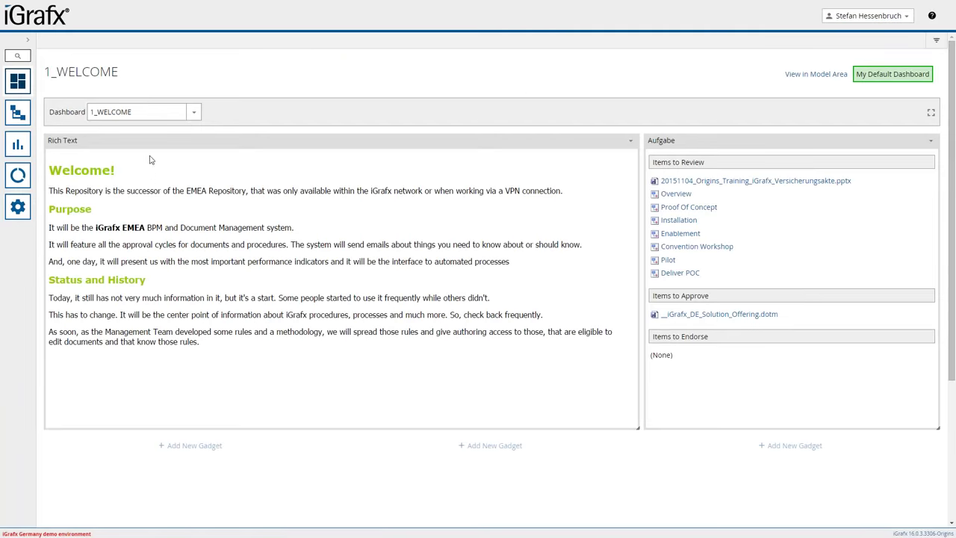
pyautogui.click(181, 112)
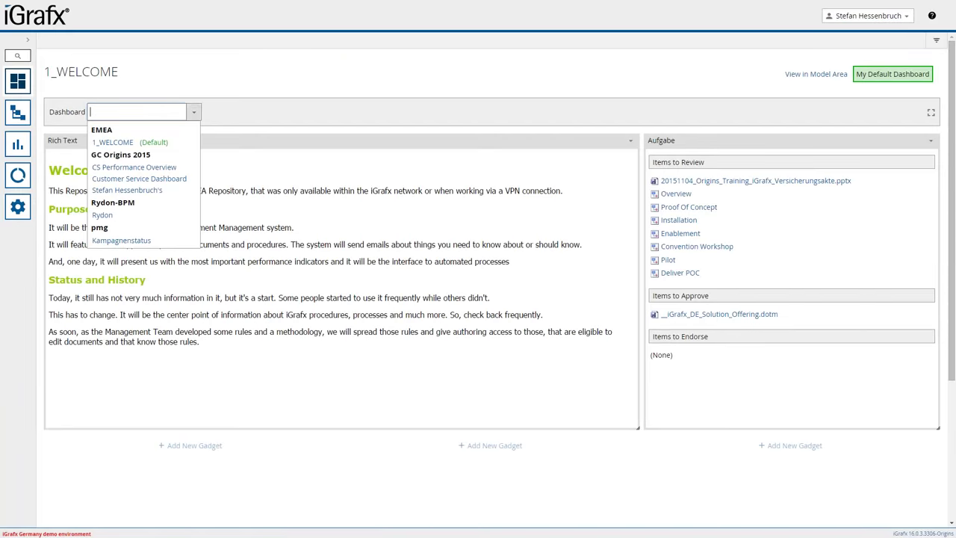
pyautogui.click(143, 169)
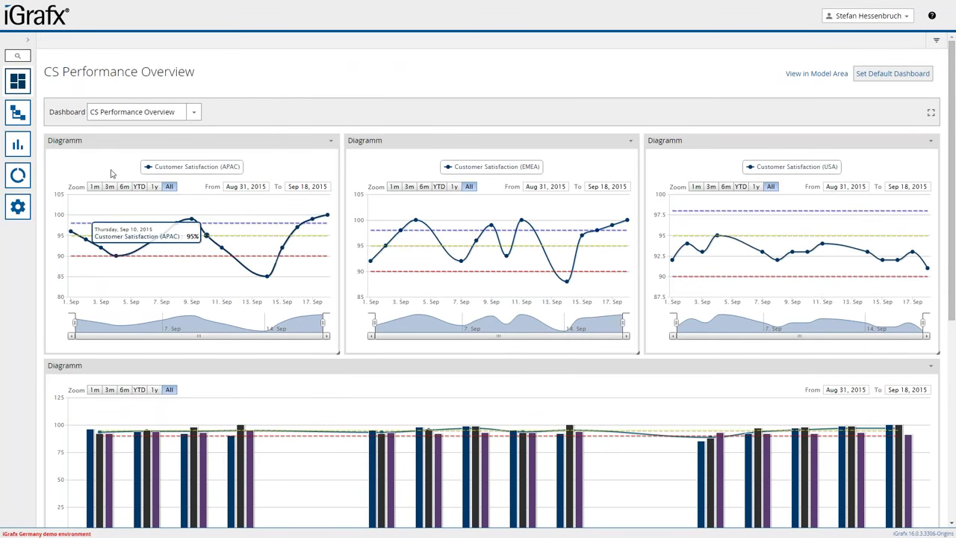
# Step: Return to the GC Origins 2015 model area, collapse Global Value Chain Diagrams, and open the Dashboards folder
pyautogui.click(20, 113)
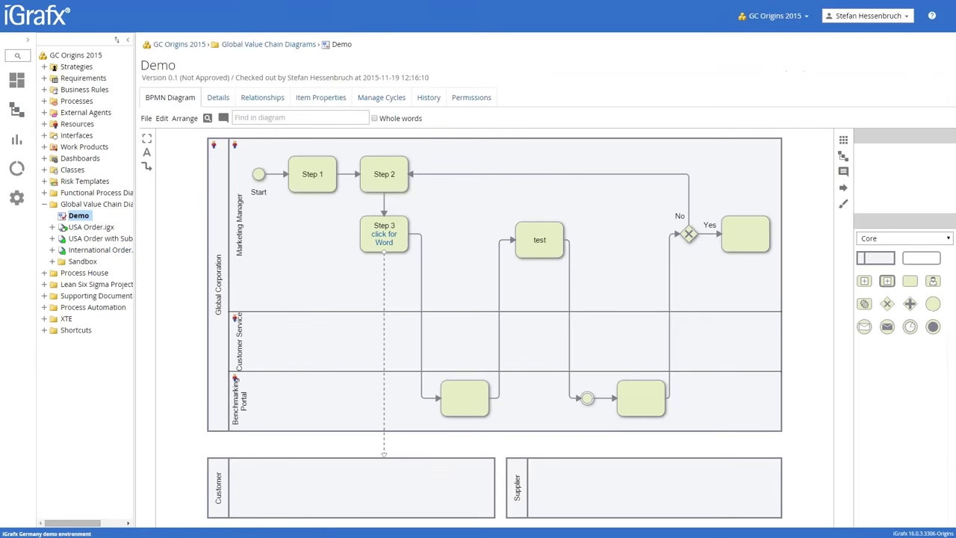
pyautogui.click(44, 204)
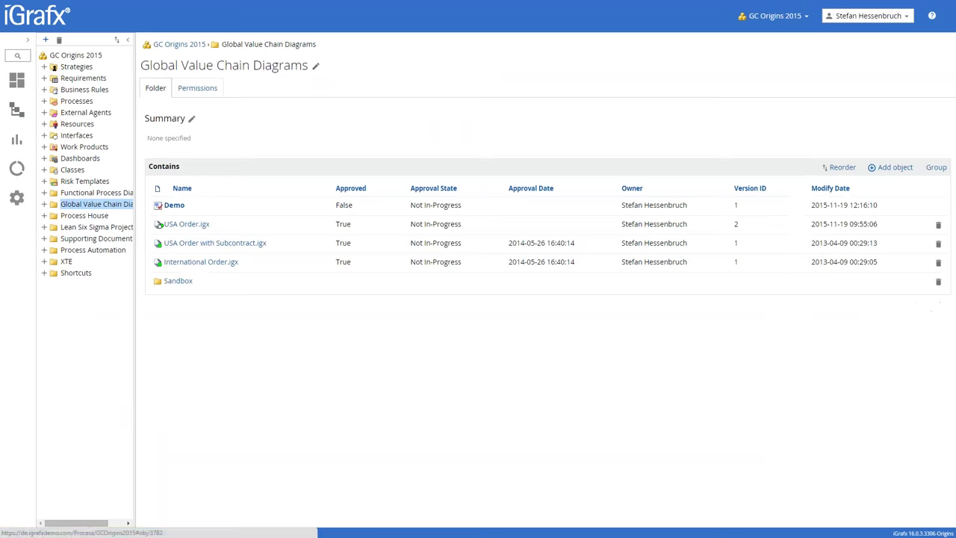
pyautogui.click(132, 208)
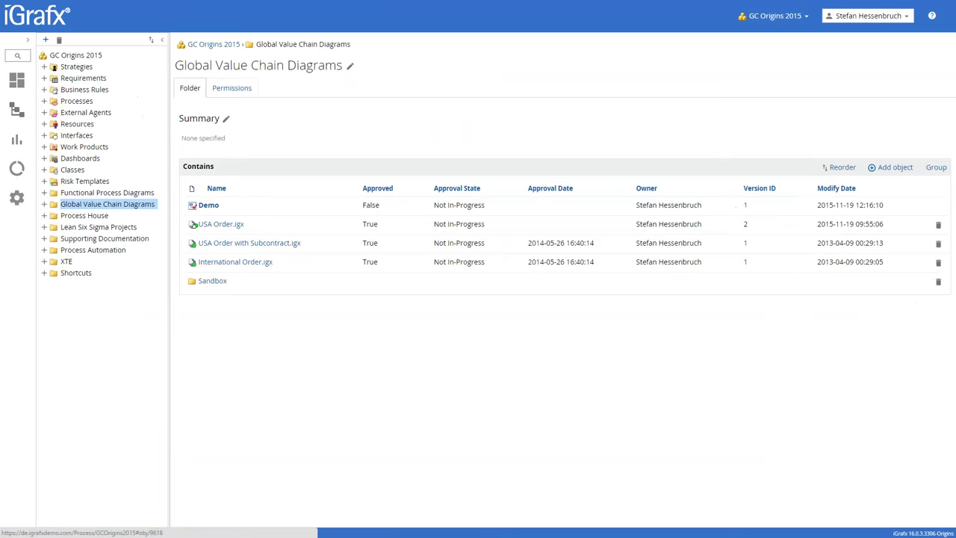
pyautogui.click(44, 159)
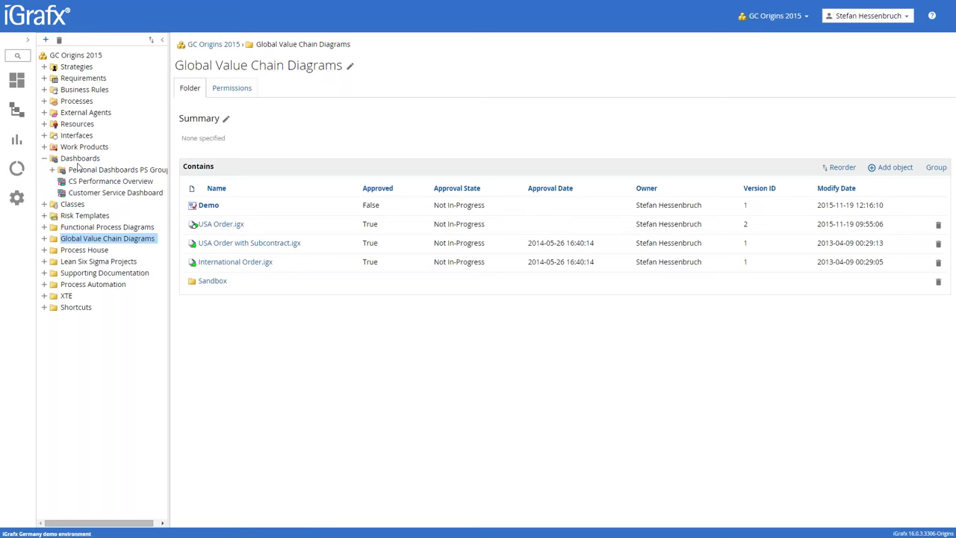
pyautogui.click(75, 160)
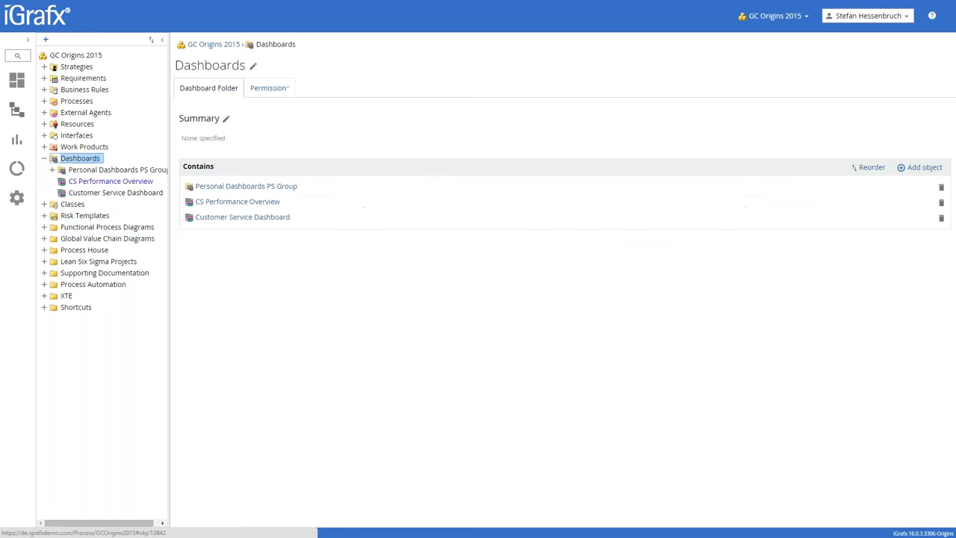
# Step: Create an empty dashboard named Demo in the Dashboards folder and open it
pyautogui.click(46, 40)
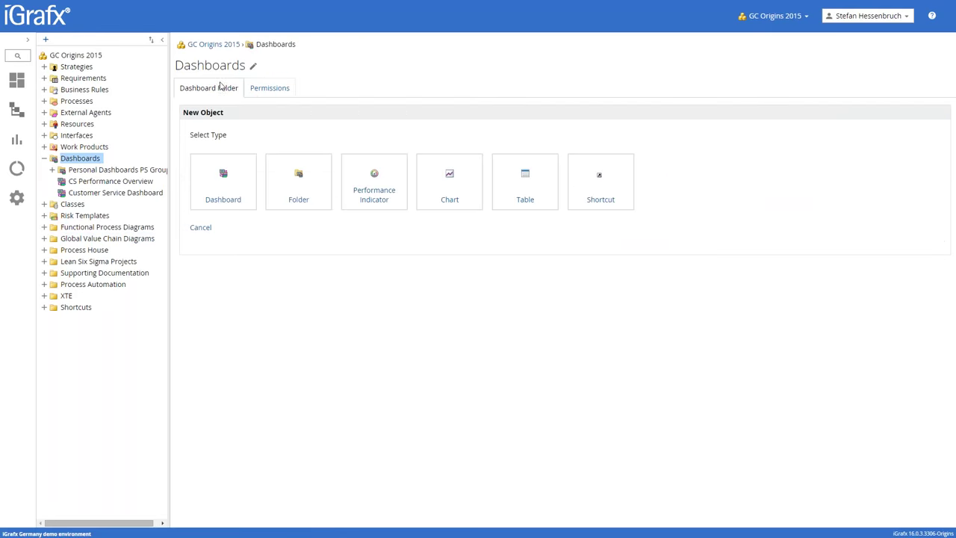
pyautogui.click(246, 199)
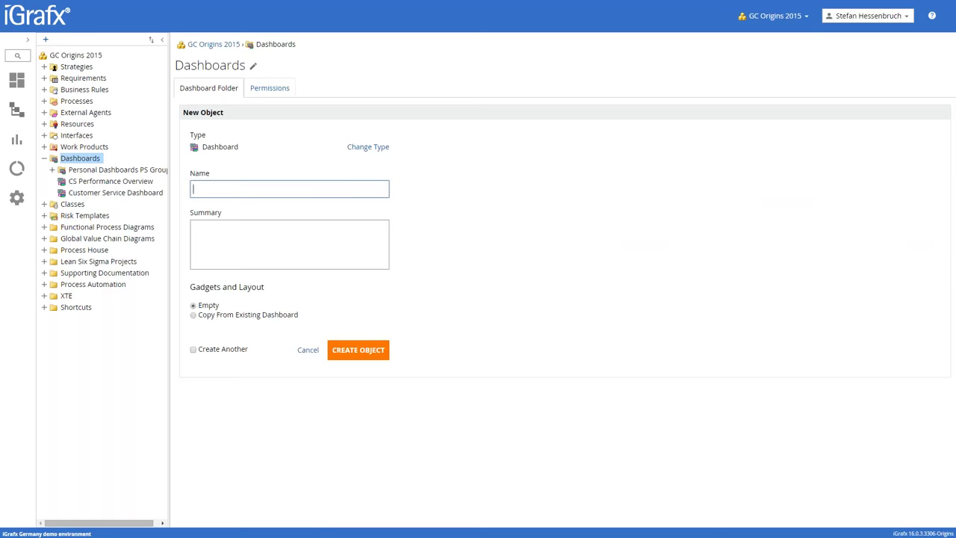
pyautogui.write('Demo')
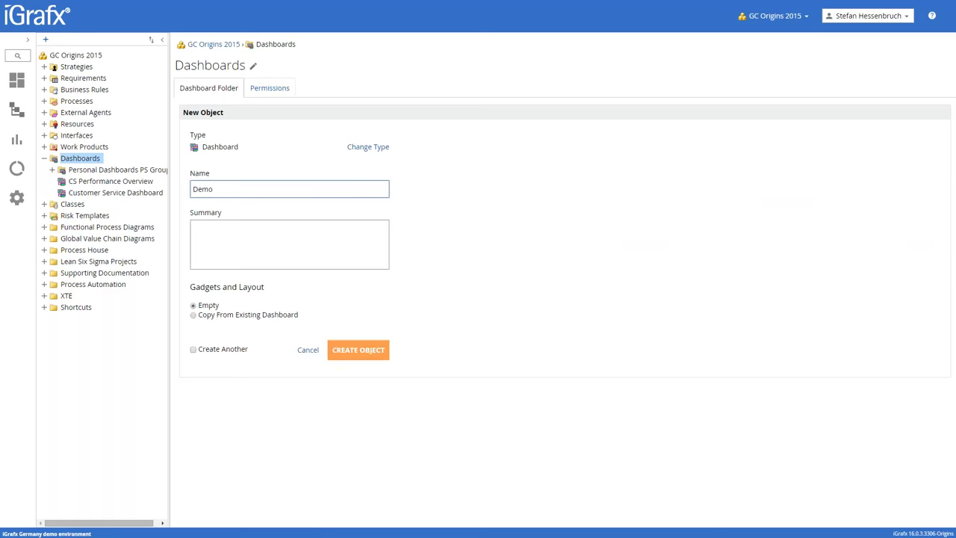
pyautogui.click(366, 351)
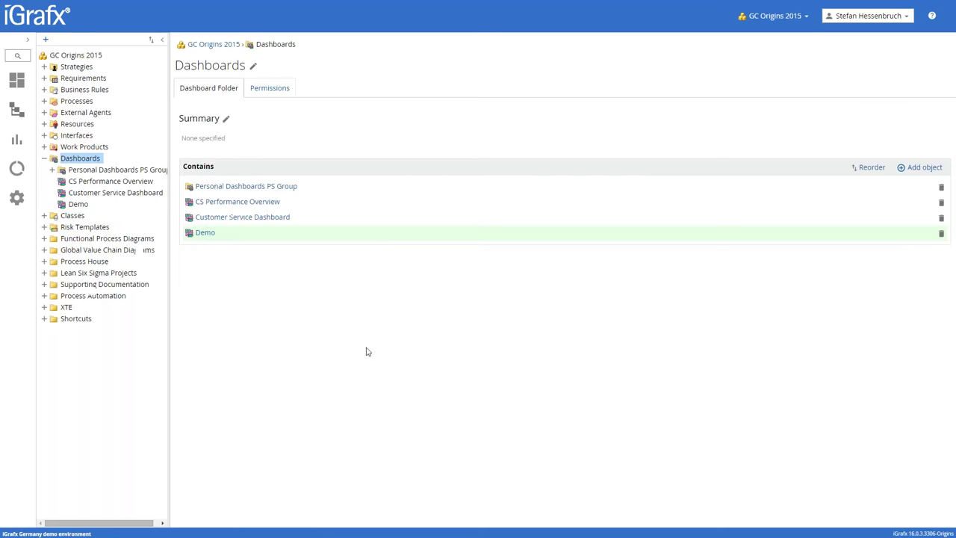
pyautogui.click(203, 233)
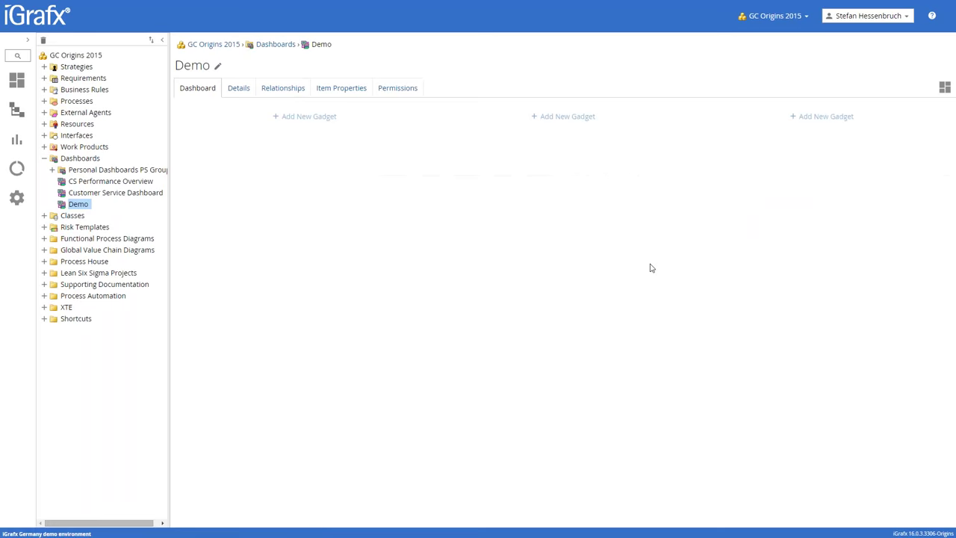
# Step: Add a To-do gadget to the first column of the Demo dashboard
pyautogui.click(316, 120)
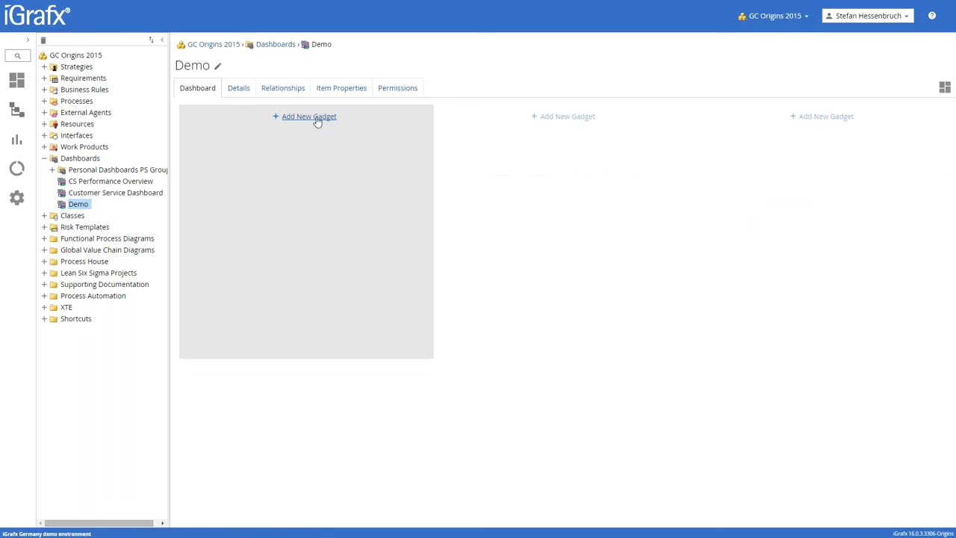
pyautogui.click(317, 120)
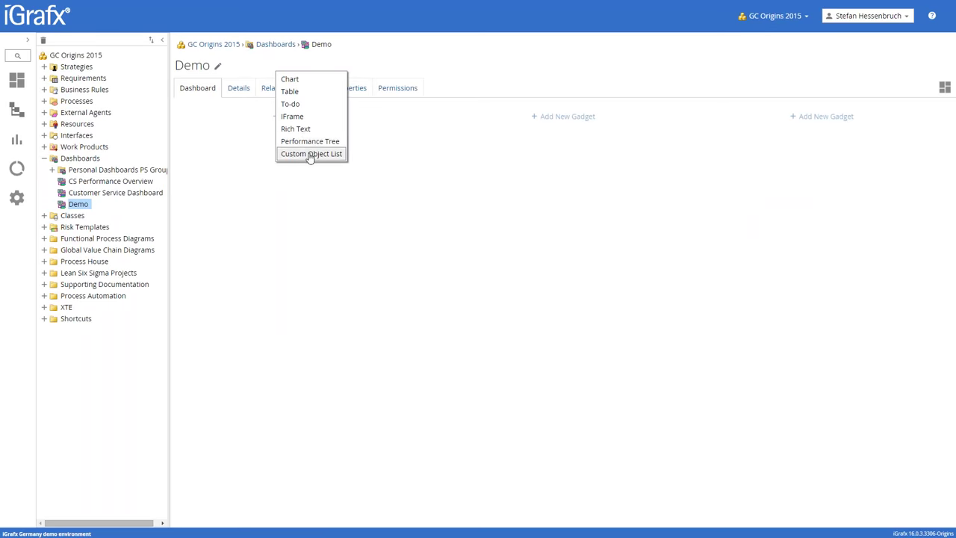
pyautogui.click(305, 108)
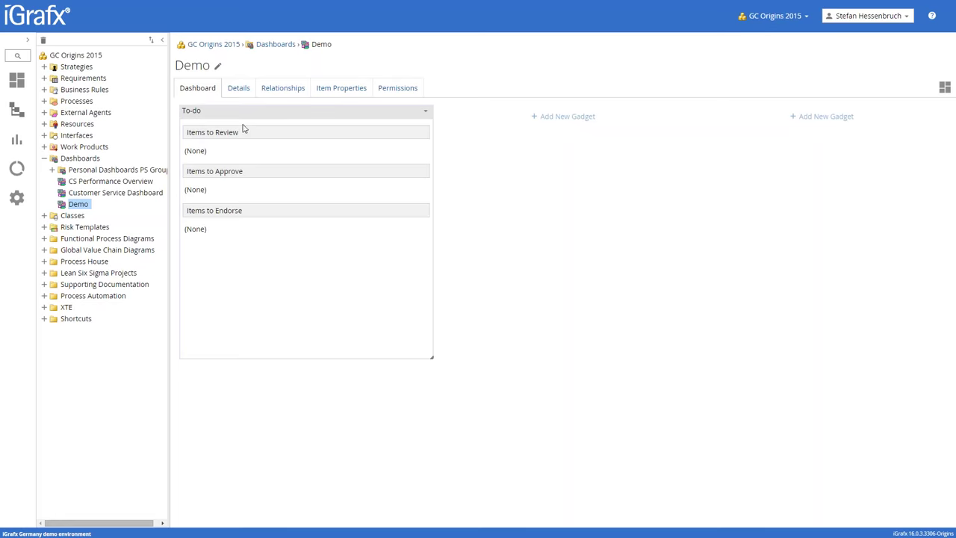
# Step: Add a Chart gadget to the second column of the Demo dashboard and open its configuration
pyautogui.click(565, 117)
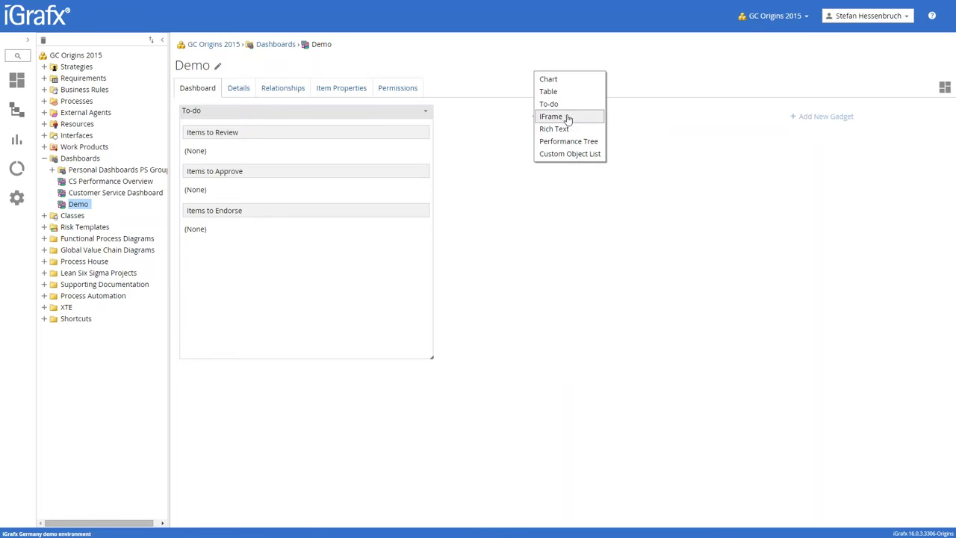
pyautogui.click(554, 85)
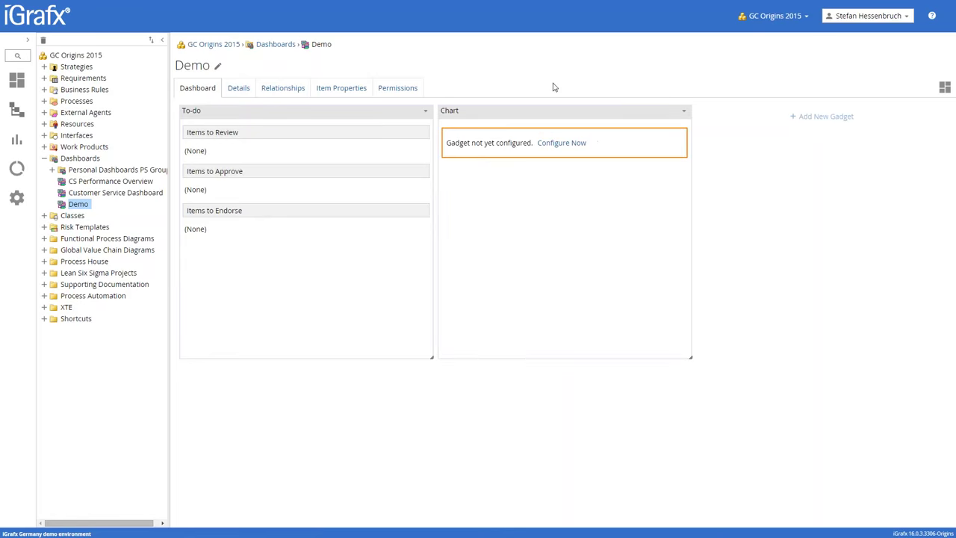
pyautogui.click(554, 145)
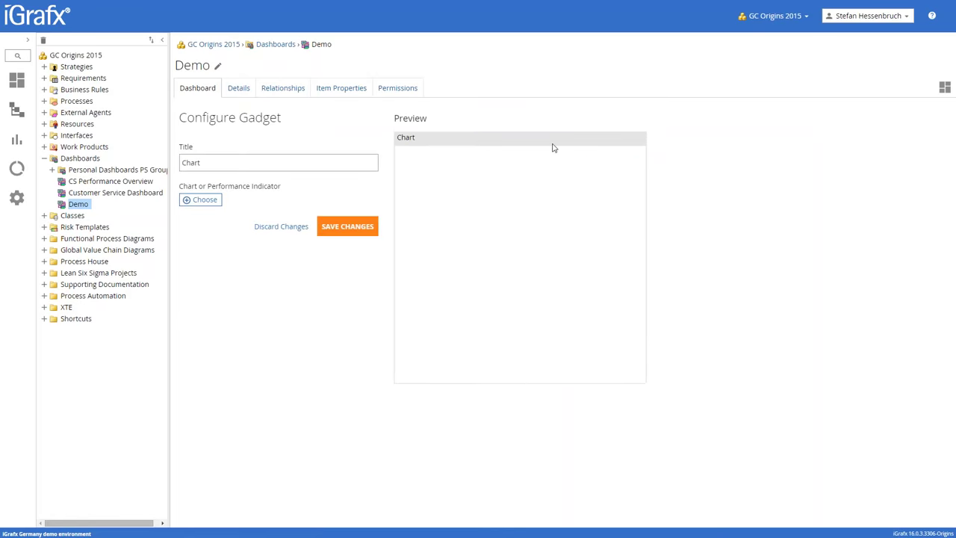
# Step: Search the objects for "customer sat", assign Customer Satisfaction Overview as the gadget's chart, and save the gadget configuration
pyautogui.click(204, 199)
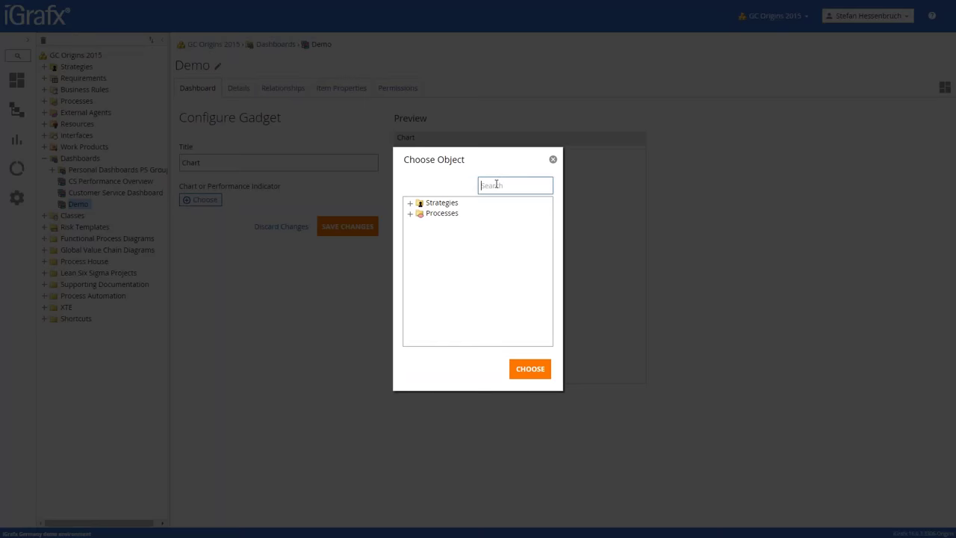
pyautogui.click(409, 213)
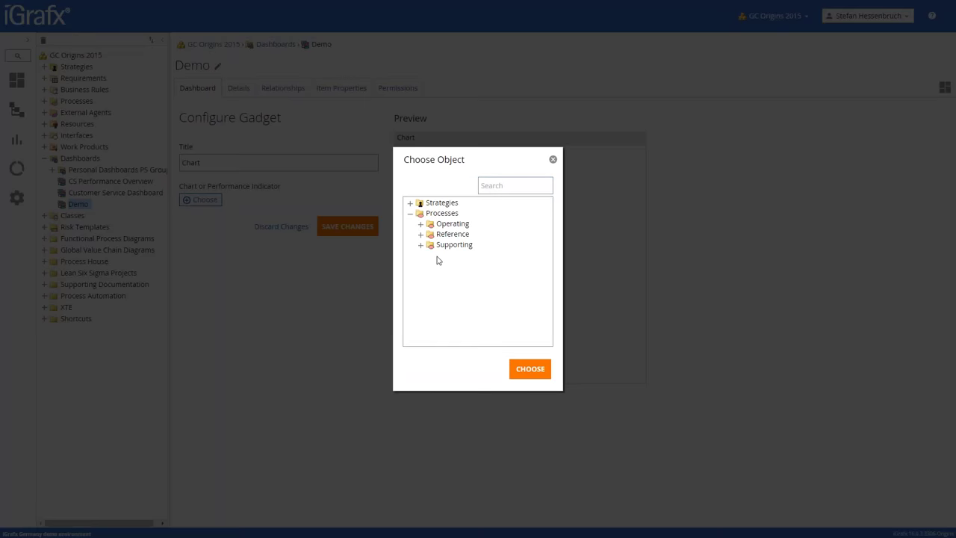
pyautogui.click(500, 187)
pyautogui.write('cust')
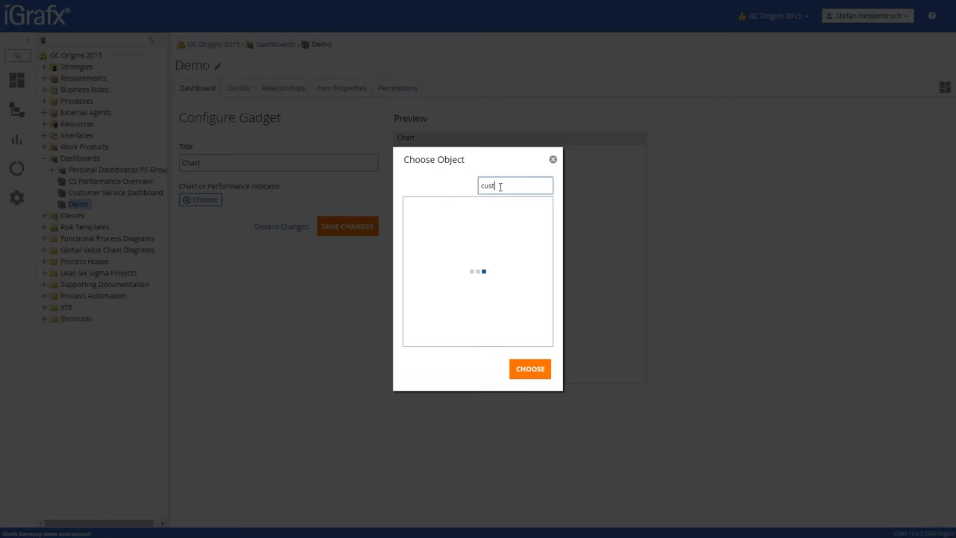
pyautogui.write('omer ')
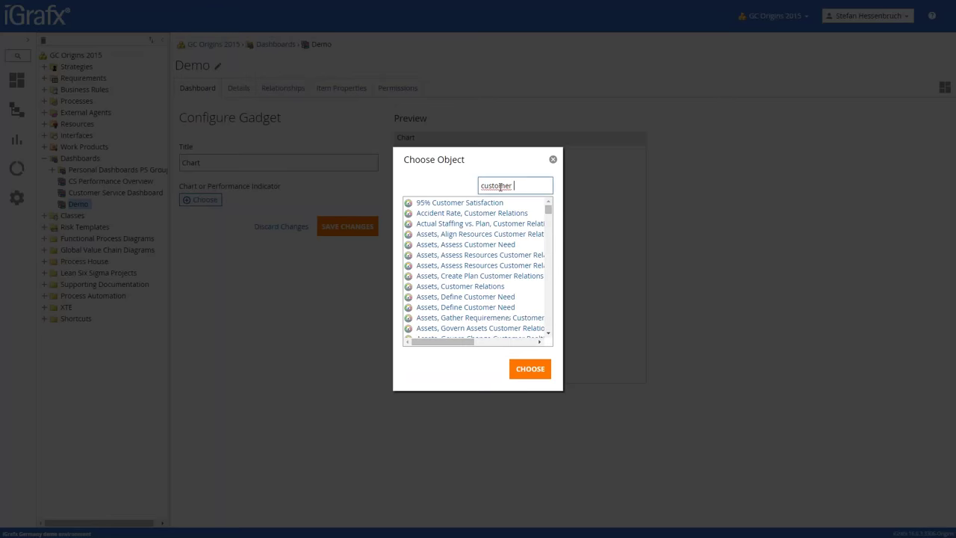
pyautogui.write('servi')
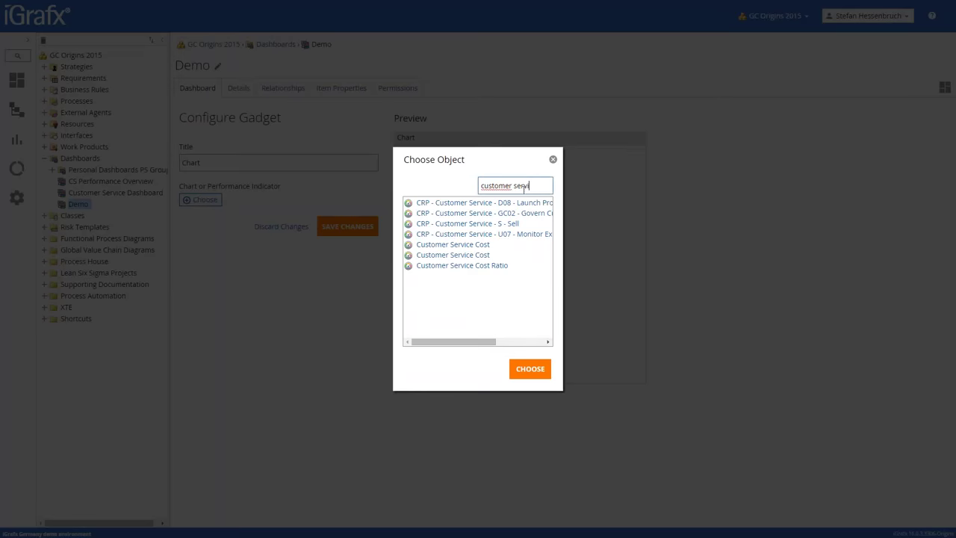
pyautogui.doubleClick(537, 189)
pyautogui.write('sat')
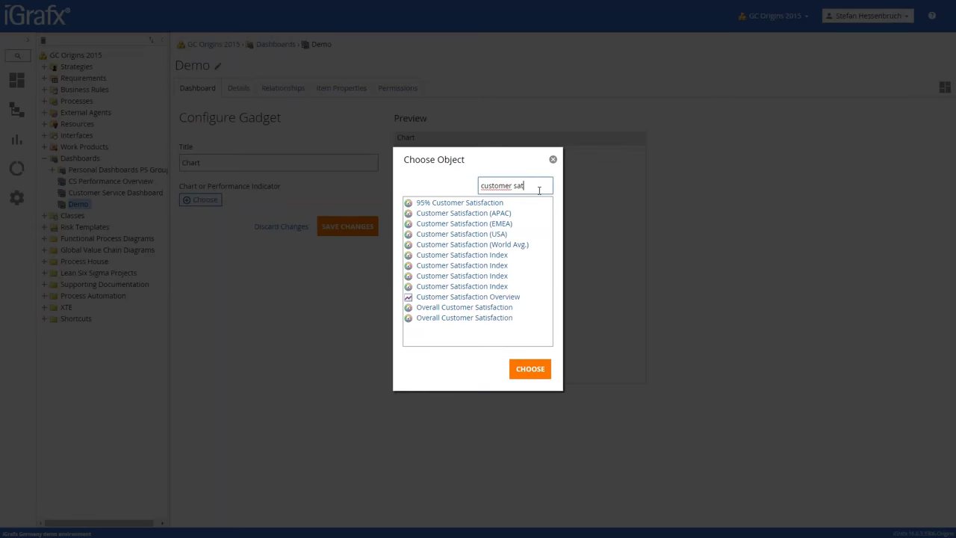
pyautogui.click(467, 298)
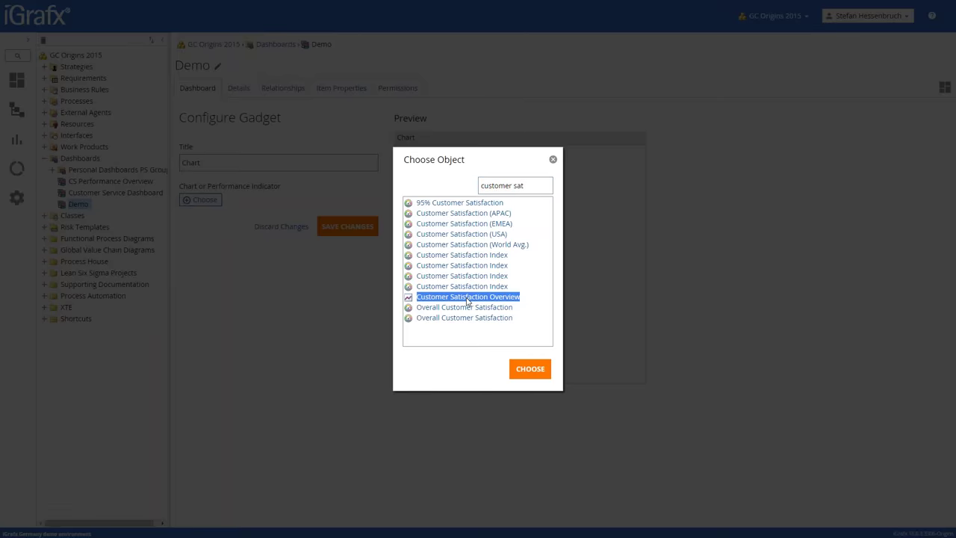
pyautogui.click(529, 369)
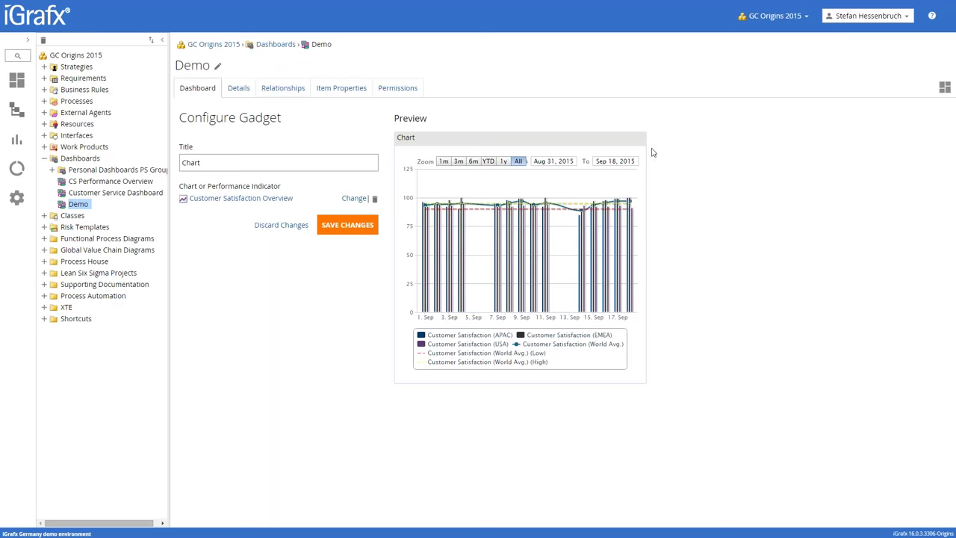
pyautogui.click(345, 226)
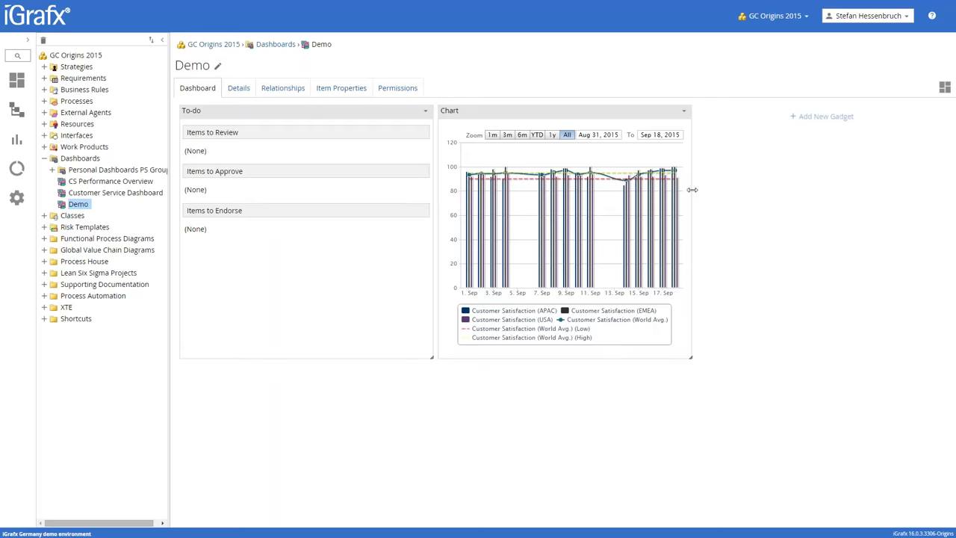
# Step: Widen the Chart gadget to two columns and rearrange the dashboard with the chart first and the To-do gadget in the third column
pyautogui.moveTo(692, 189); pyautogui.dragTo(939, 191)
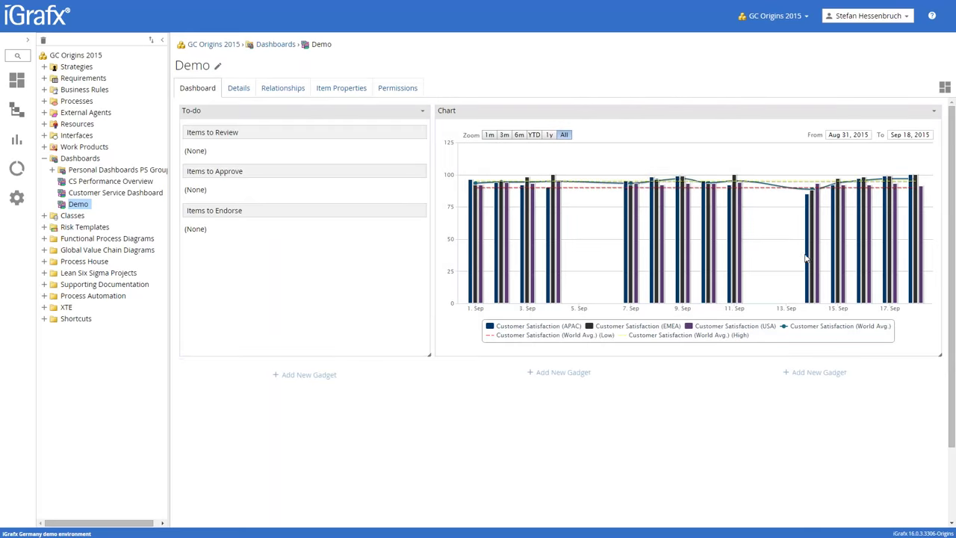
pyautogui.moveTo(674, 355)
pyautogui.mouseDown()
pyautogui.moveTo(680, 238)
pyautogui.moveTo(676, 354)
pyautogui.mouseUp()
pyautogui.moveTo(358, 112); pyautogui.dragTo(359, 366)
pyautogui.moveTo(490, 117); pyautogui.dragTo(314, 116)
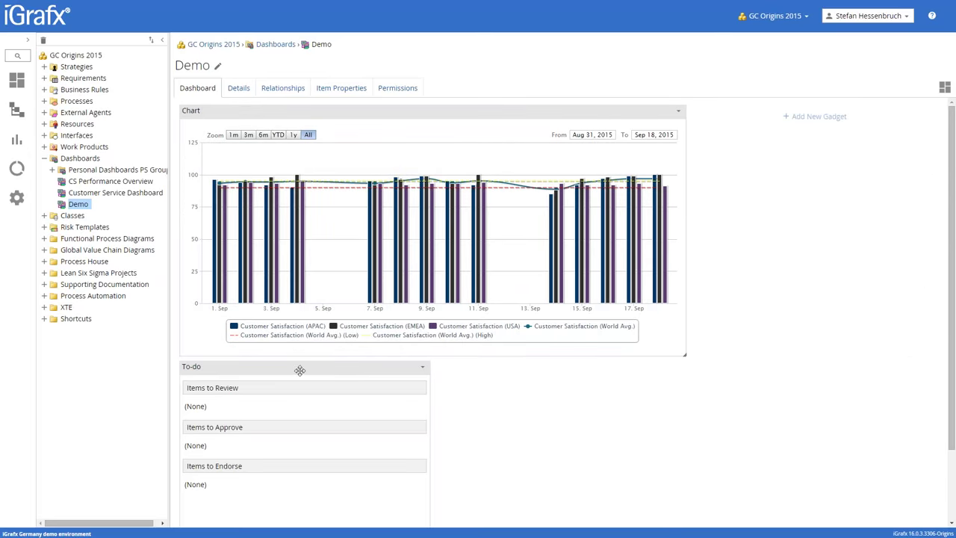
pyautogui.moveTo(299, 370); pyautogui.dragTo(835, 124)
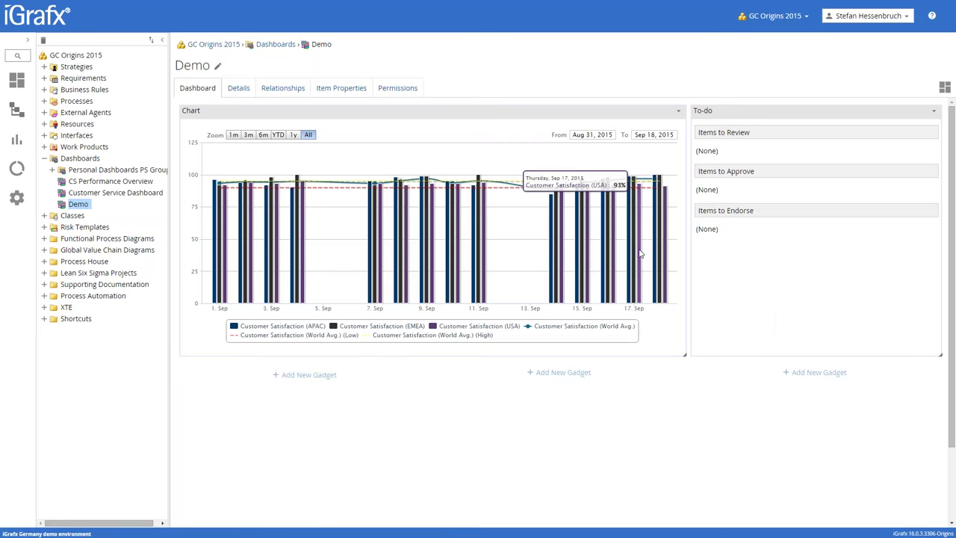
# Step: Collapse the Dashboards folder in the model tree, then show the BPM Platform presentation slide briefly and return to iGrafx
pyautogui.click(43, 158)
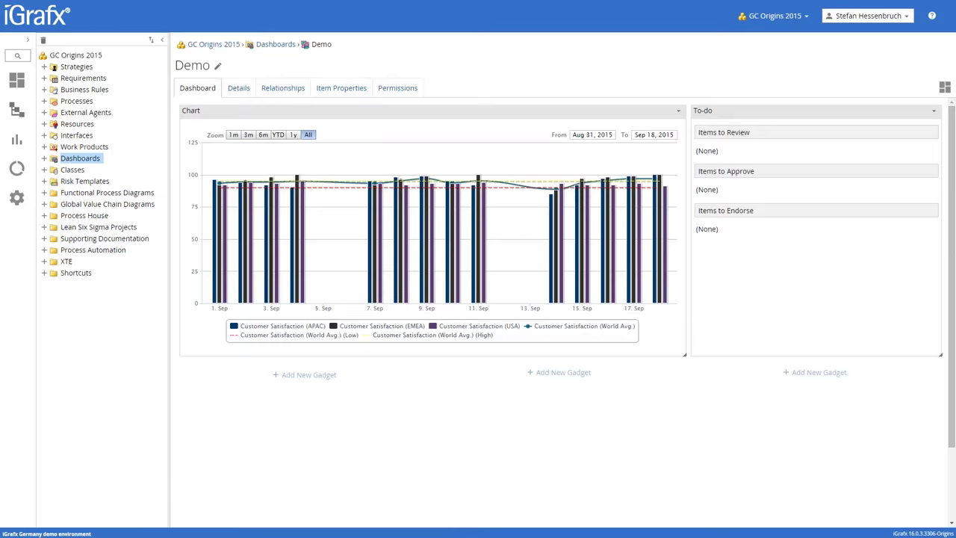
pyautogui.hotkey('alt', 'Tab')
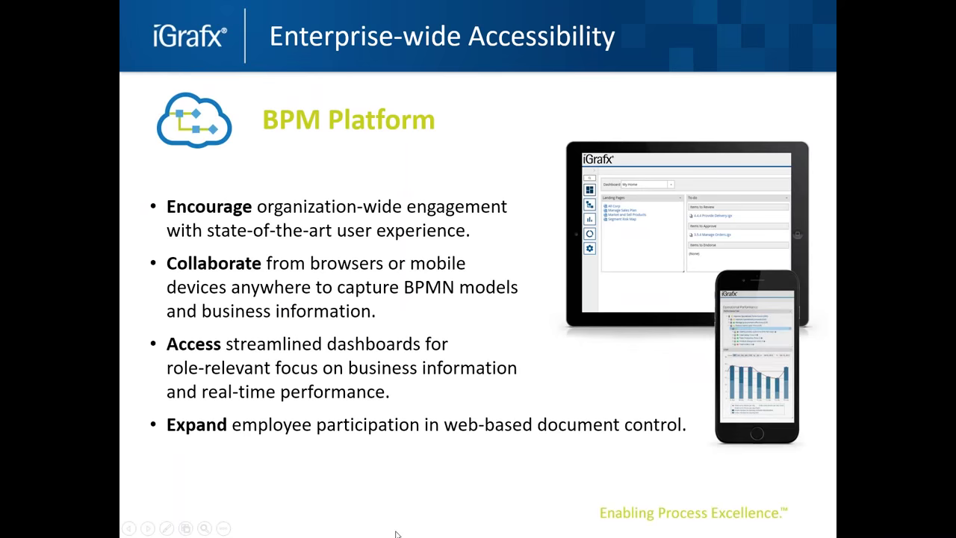
pyautogui.hotkey('alt', 'Tab')
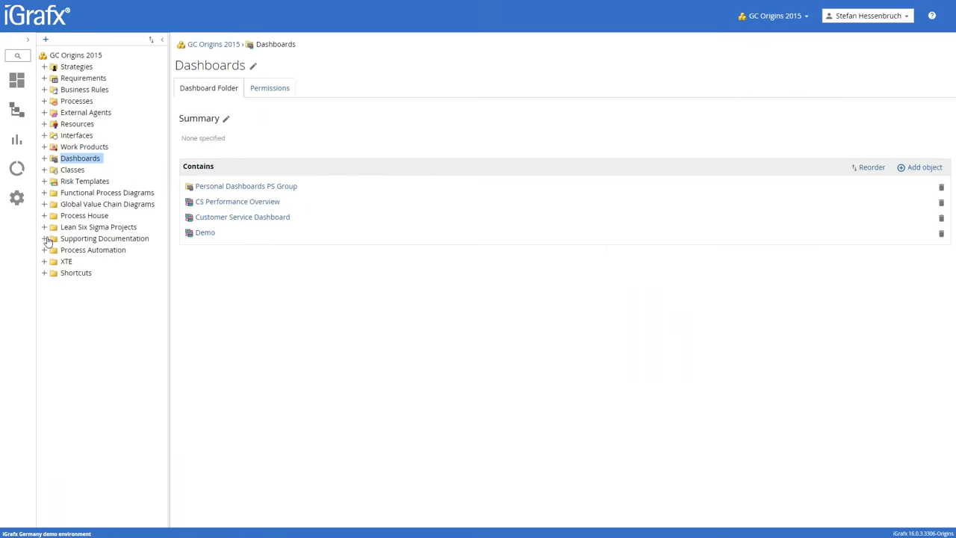
# Step: Expand and open the Supporting Documentation folder and display the form for a new External File object in it
pyautogui.click(44, 238)
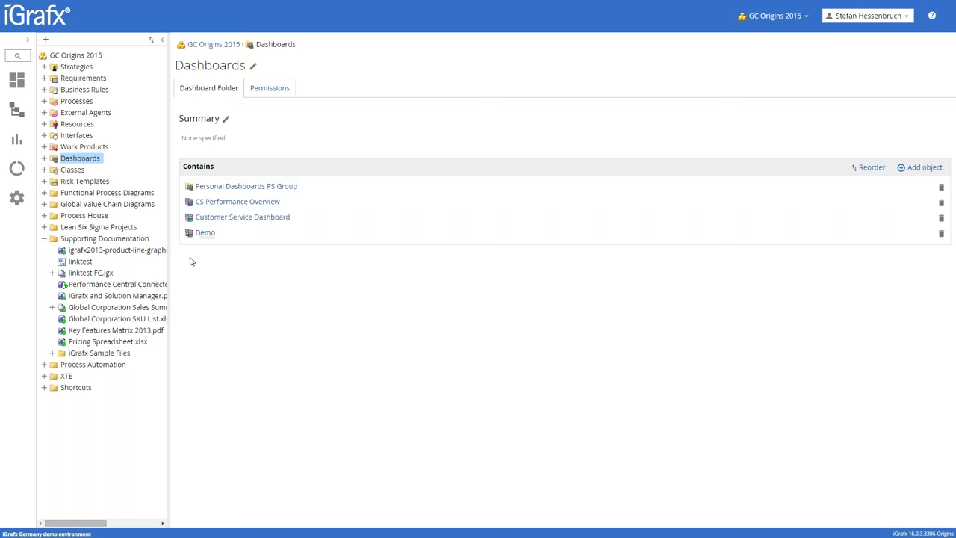
pyautogui.click(101, 239)
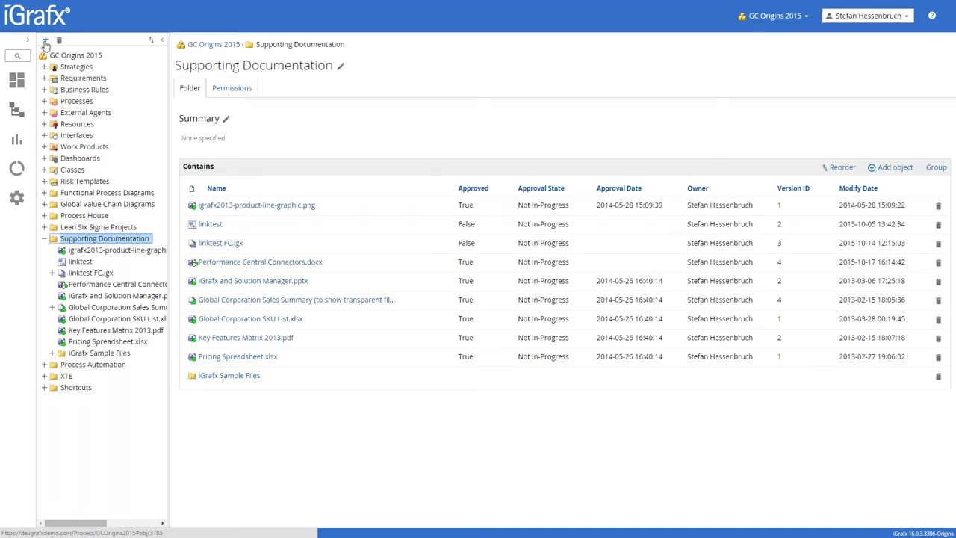
pyautogui.click(46, 41)
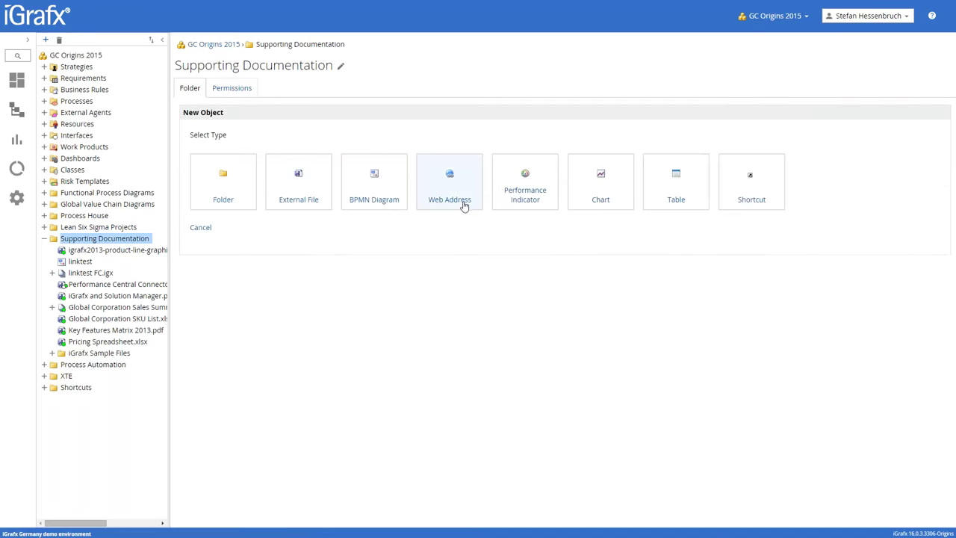
pyautogui.click(320, 186)
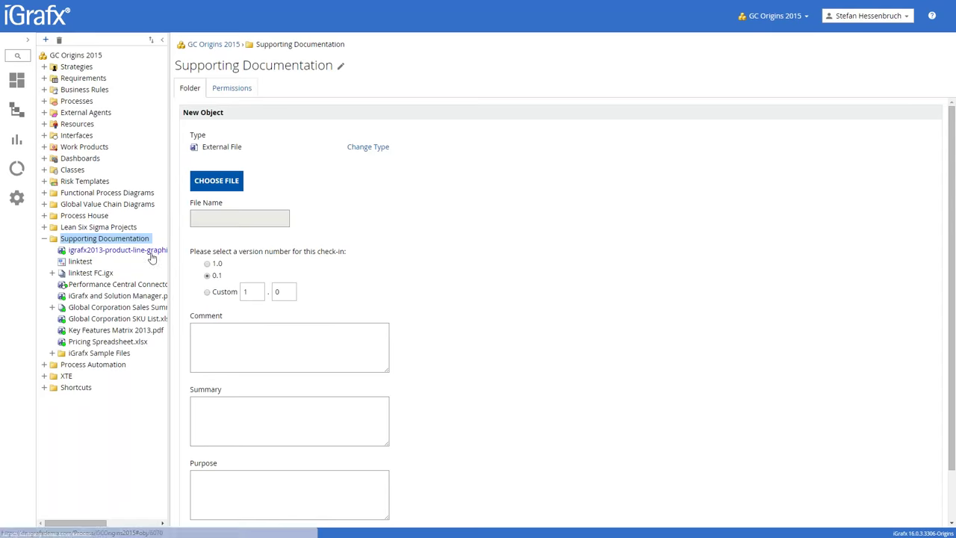
# Step: View the pages of Performance Central Connectors.docx, the Global Corporation Sales Summary diagram, and iGrafx and Solution Manager.pptx
pyautogui.click(90, 287)
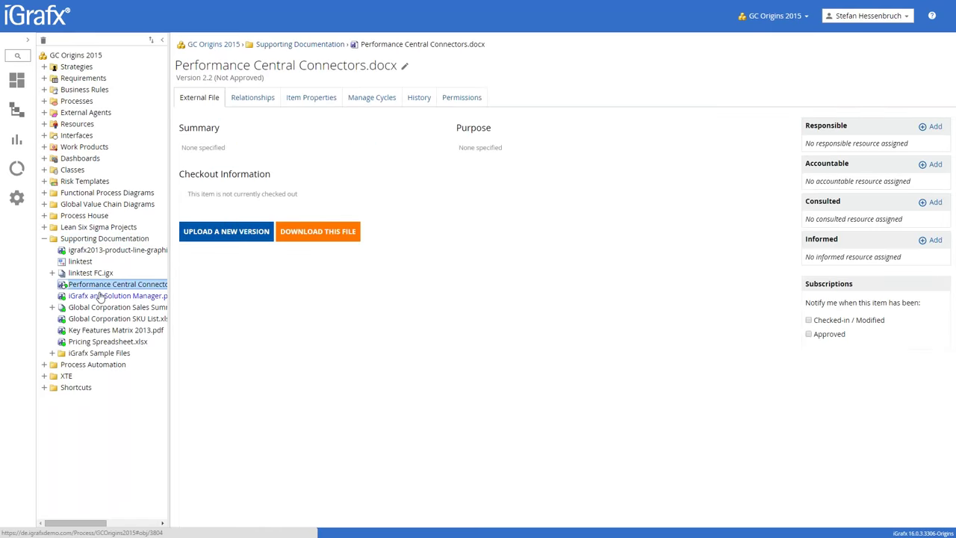
pyautogui.click(96, 296)
pyautogui.click(96, 308)
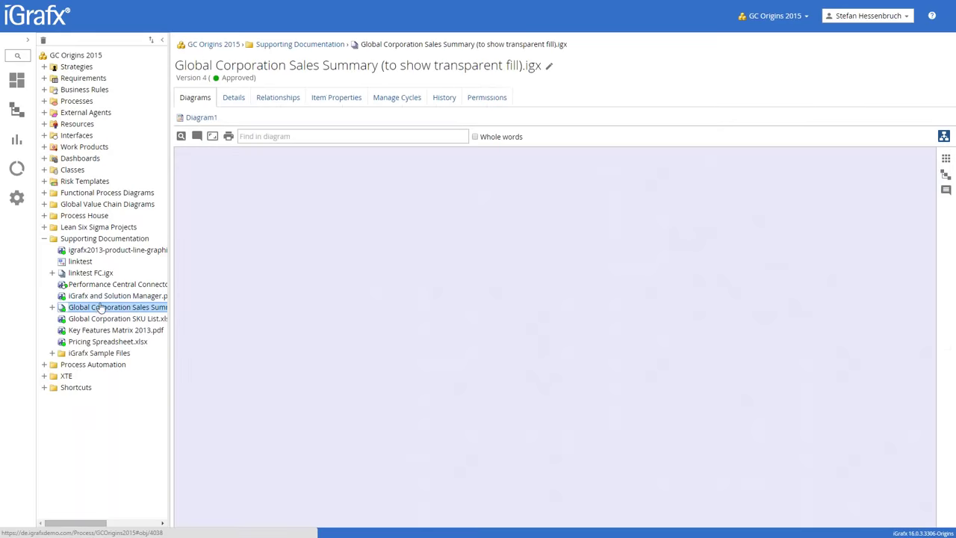
pyautogui.click(102, 297)
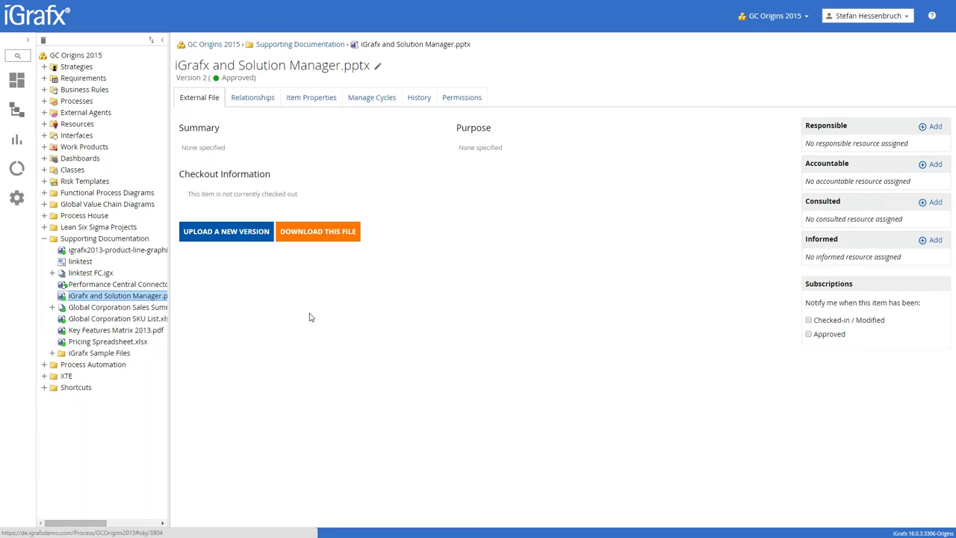
# Step: Switch to the presentation, advance to the User Experience slide, and return to iGrafx
pyautogui.hotkey('alt', 'Tab')
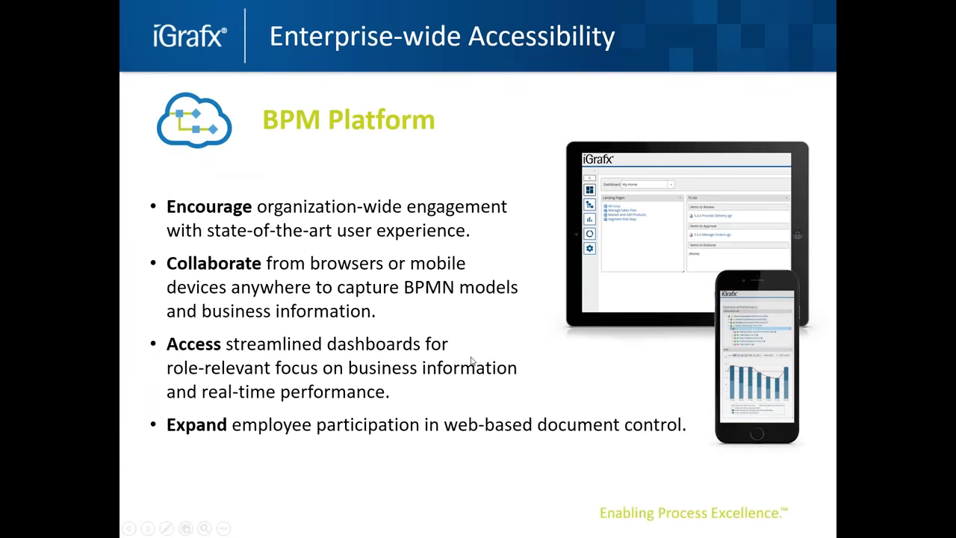
pyautogui.press('Right')
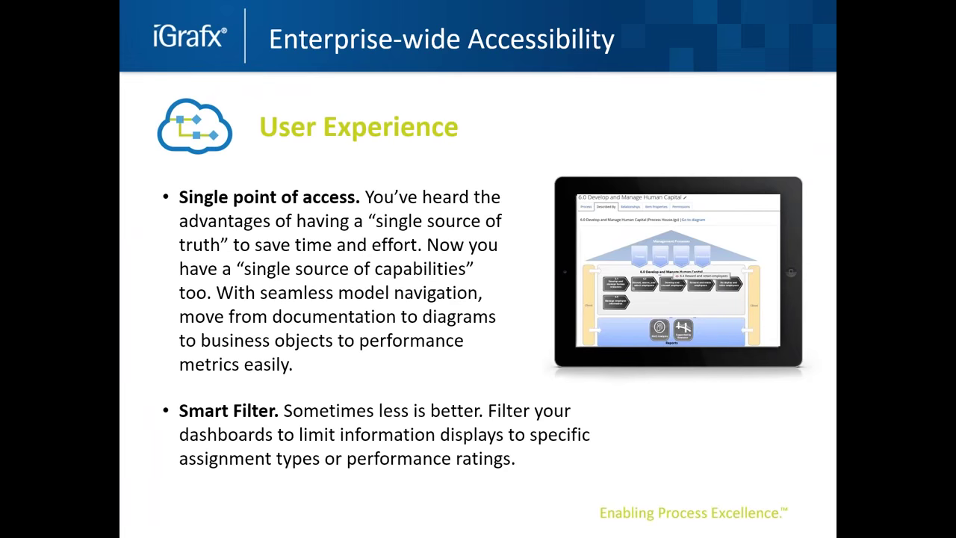
pyautogui.hotkey('alt', 'Tab')
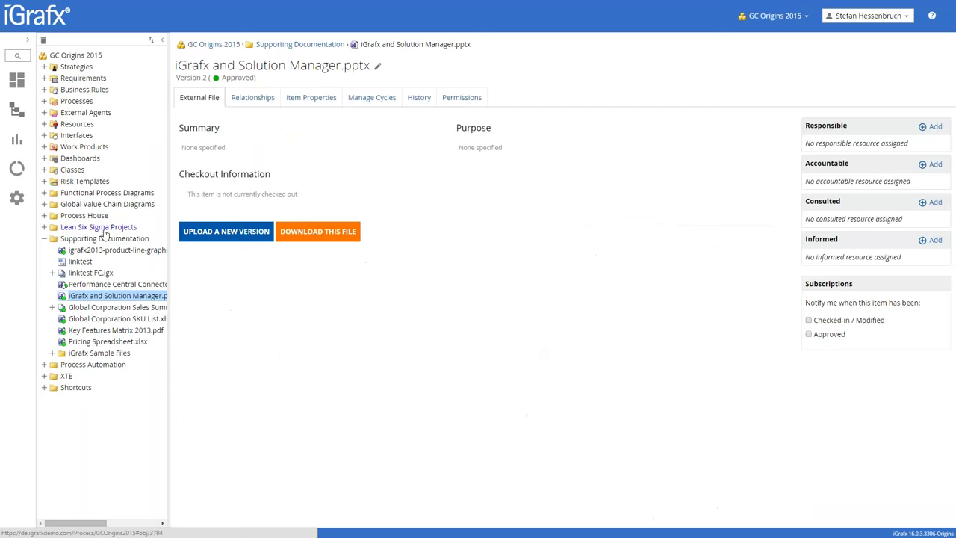
# Step: Collapse Supporting Documentation, expand Resources, Person and Employees, and open the signed-in employee's resource page
pyautogui.click(43, 238)
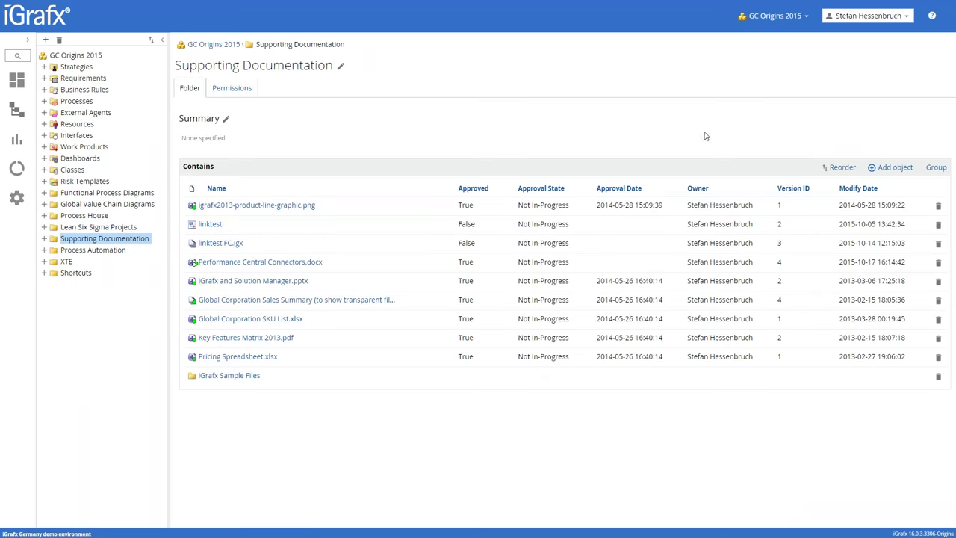
pyautogui.click(885, 16)
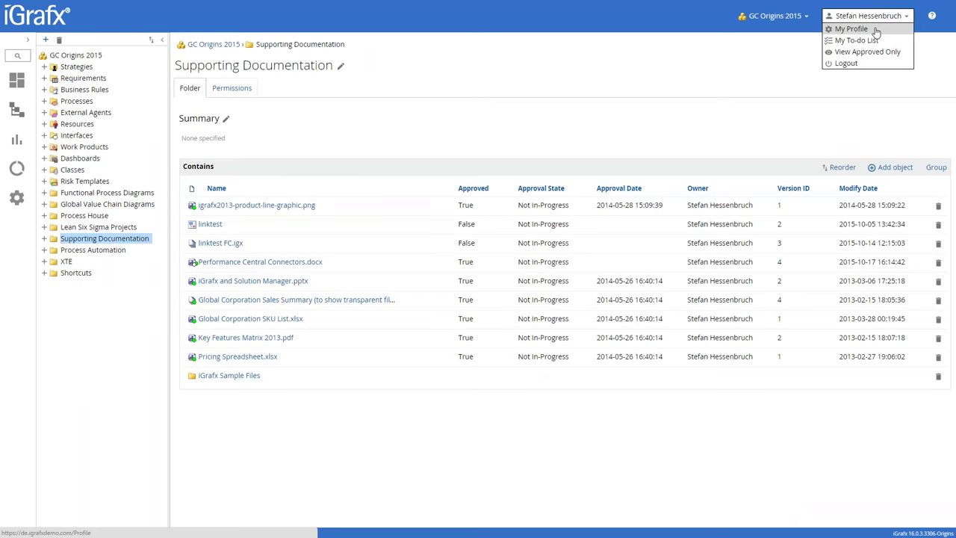
pyautogui.click(44, 124)
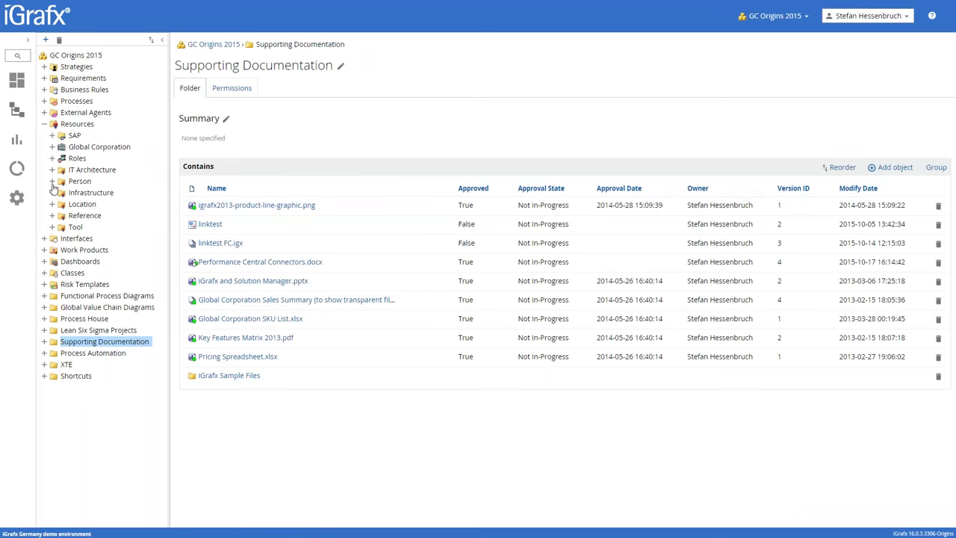
pyautogui.click(52, 182)
pyautogui.click(60, 192)
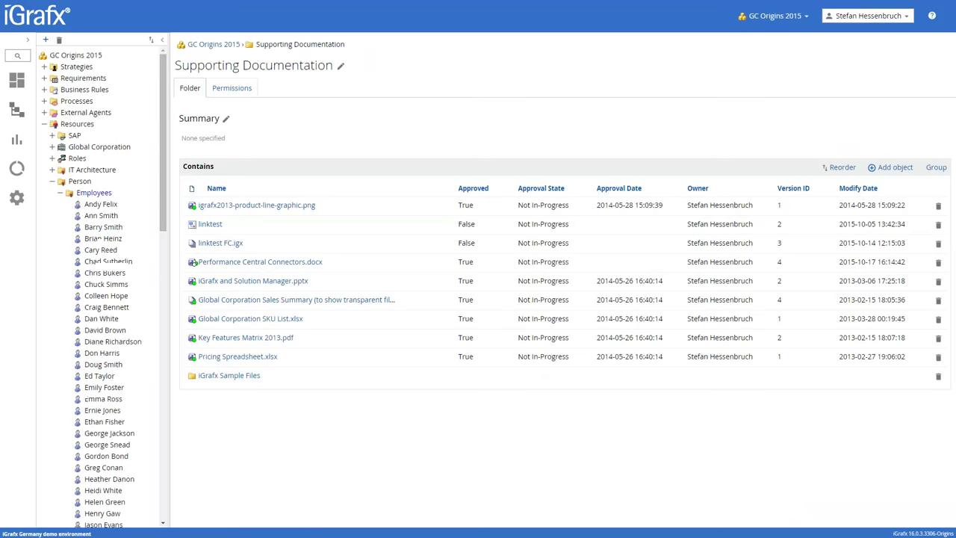
pyautogui.scroll(-5, 147, 368)
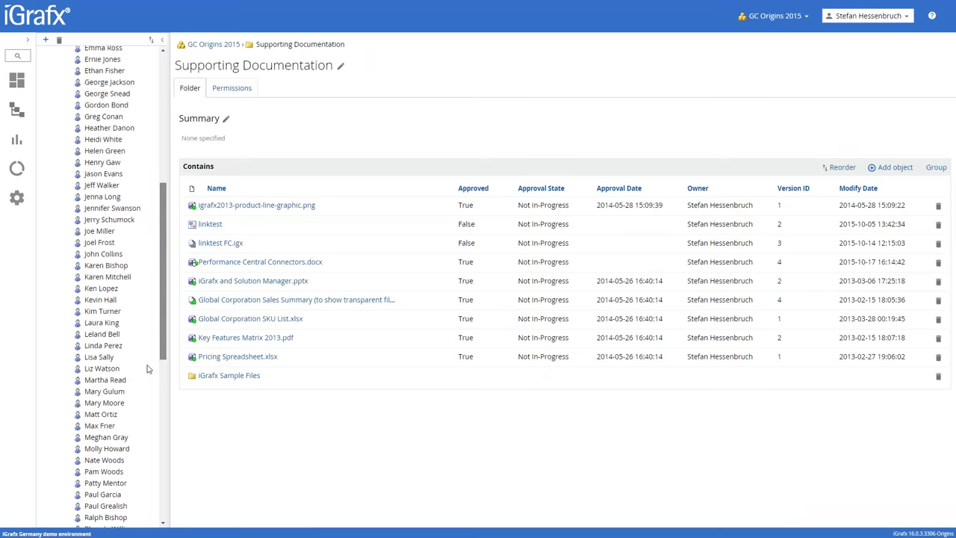
pyautogui.scroll(-5, 147, 368)
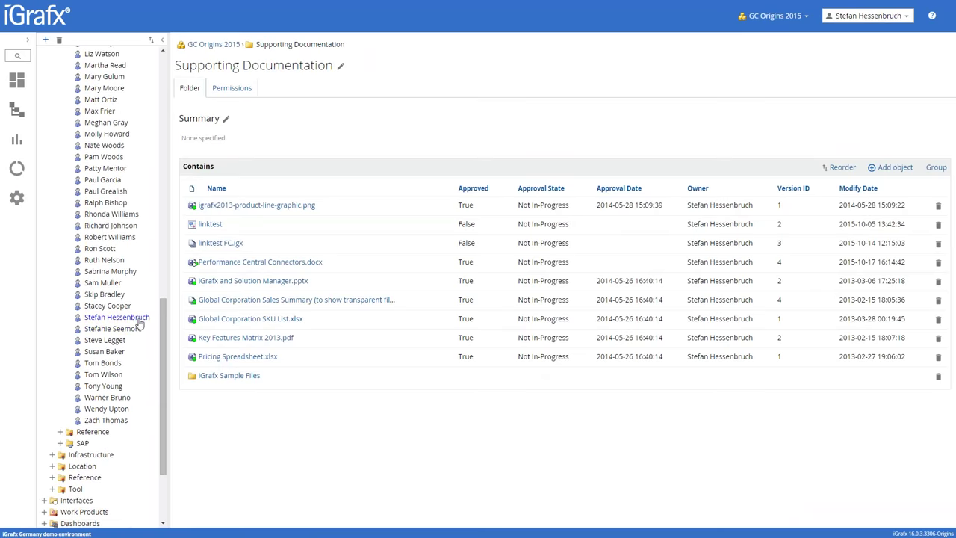
pyautogui.click(139, 321)
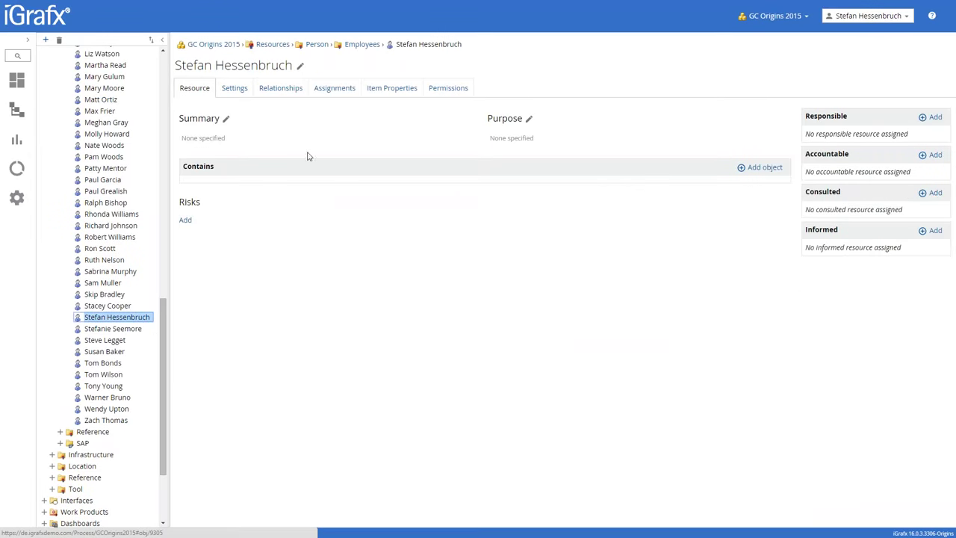
# Step: Show the employee's assignments, filter them by Goal, and add the Job object type before removing it again
pyautogui.click(331, 91)
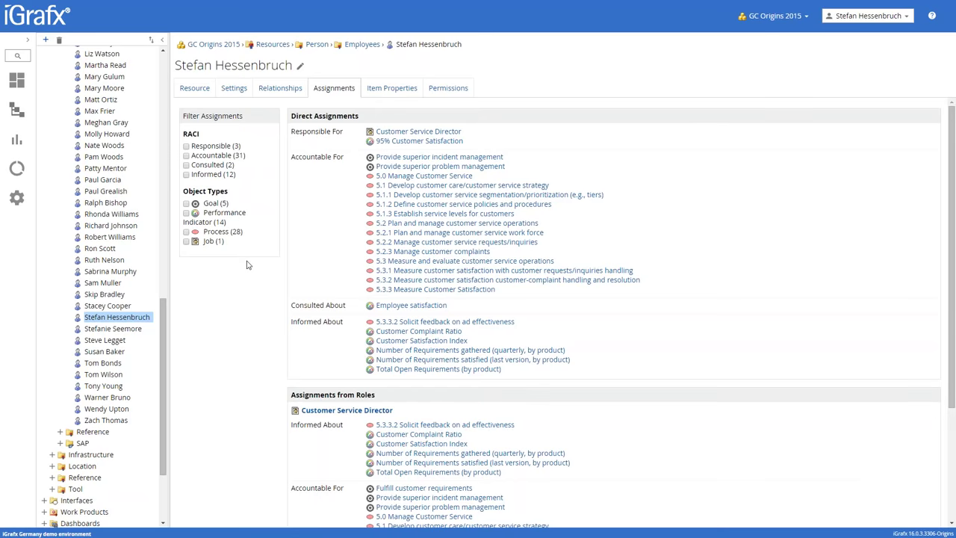
pyautogui.click(186, 204)
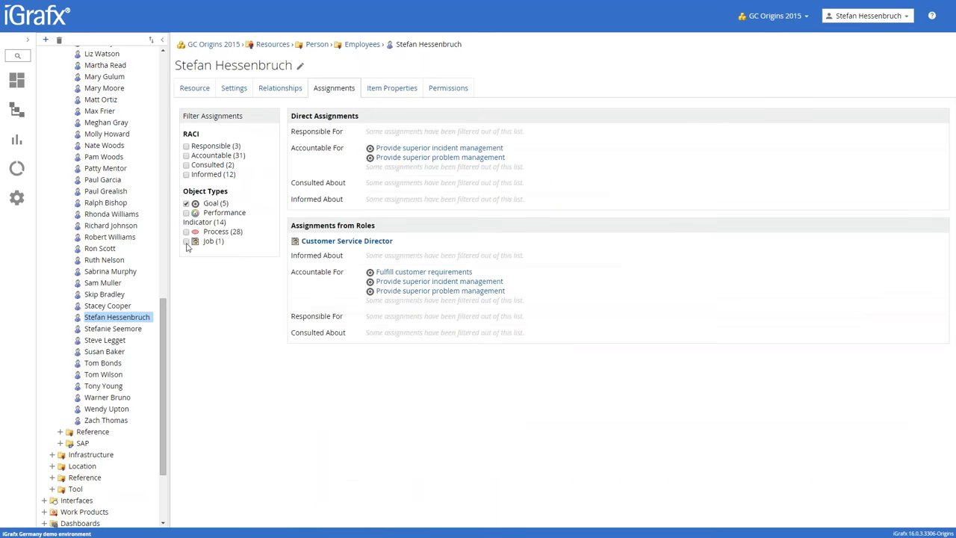
pyautogui.click(186, 241)
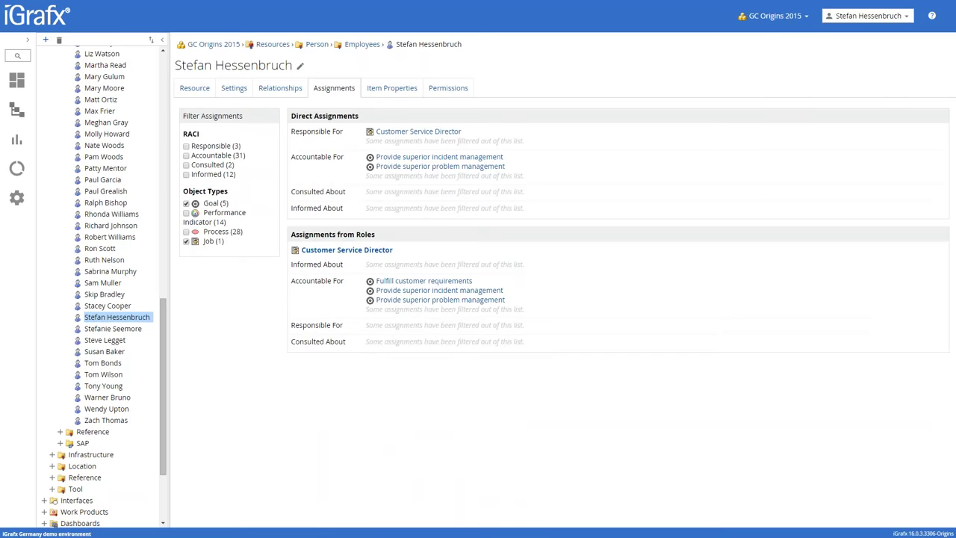
pyautogui.click(187, 241)
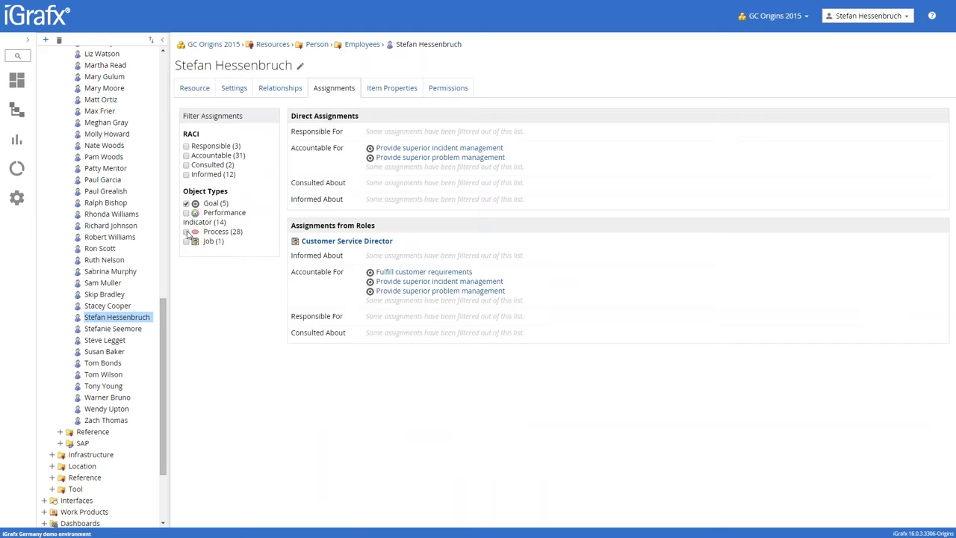
# Step: Filter the employee's assignments to the Process object type only, review the list, and clear the filter
pyautogui.click(187, 232)
pyautogui.click(186, 204)
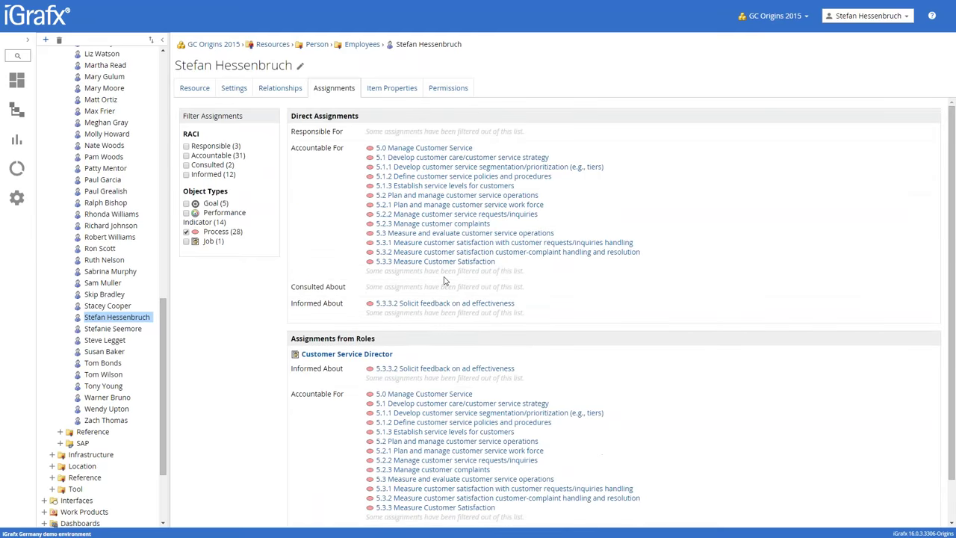
pyautogui.scroll(-1, 443, 281)
pyautogui.scroll(1, 443, 281)
pyautogui.click(187, 232)
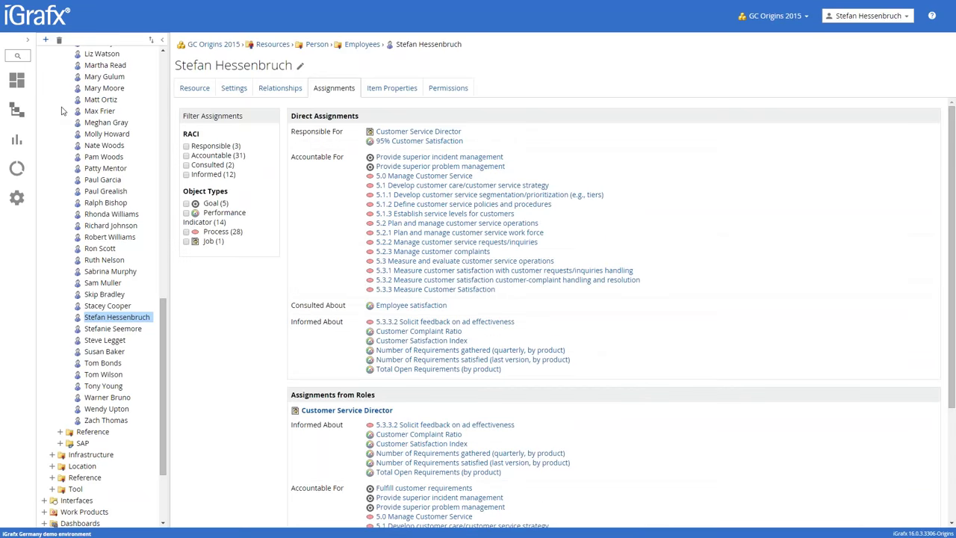
# Step: Open the CS Performance Overview dashboard and view its customer satisfaction charts down to the combined bar chart
pyautogui.click(17, 80)
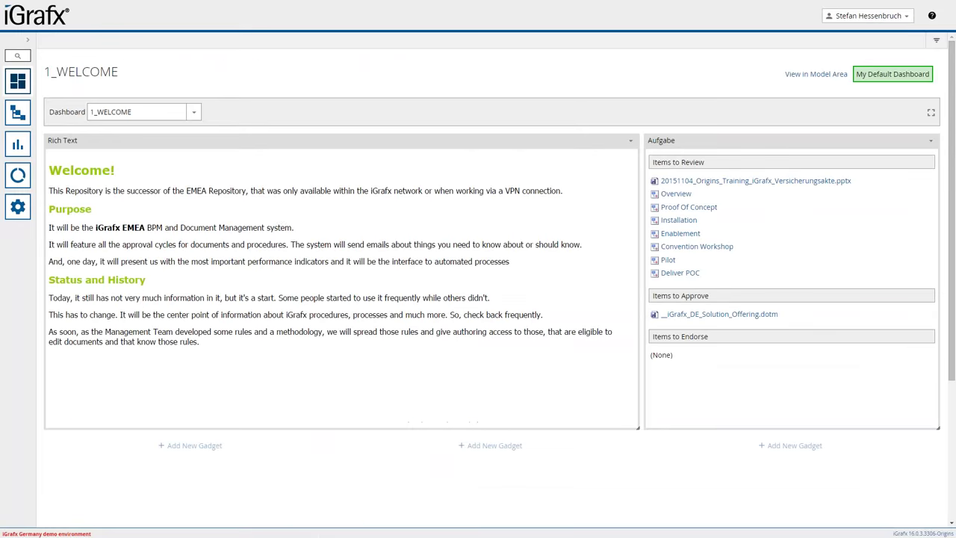
pyautogui.click(193, 112)
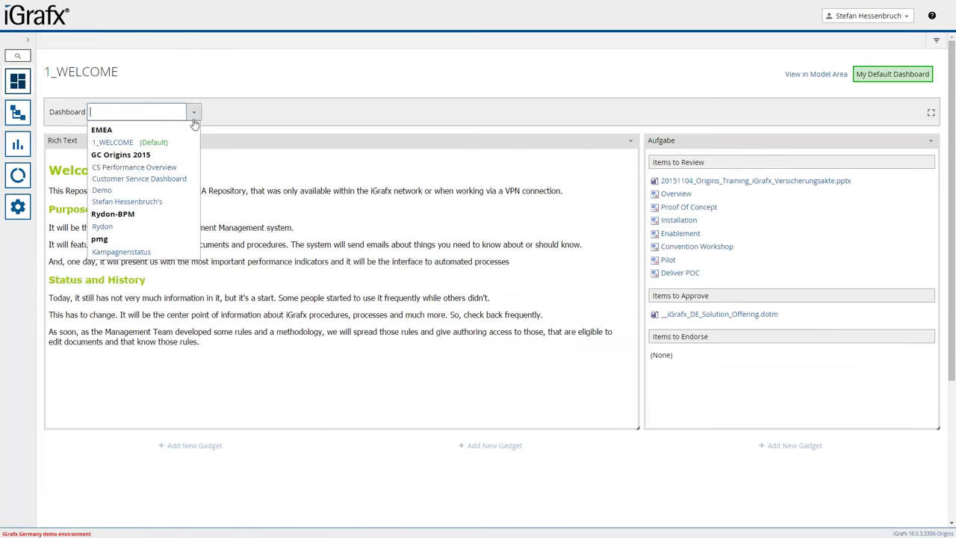
pyautogui.click(133, 166)
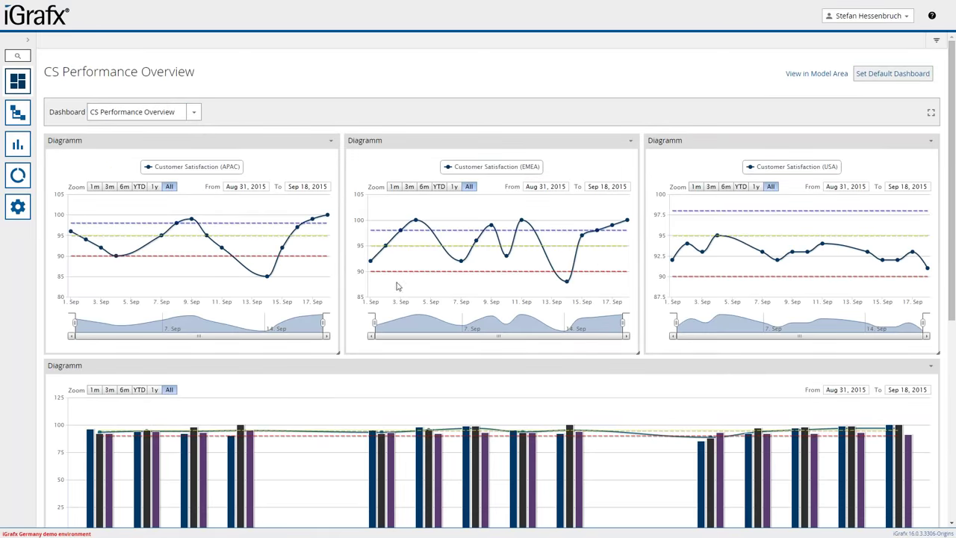
pyautogui.scroll(-2, 384, 436)
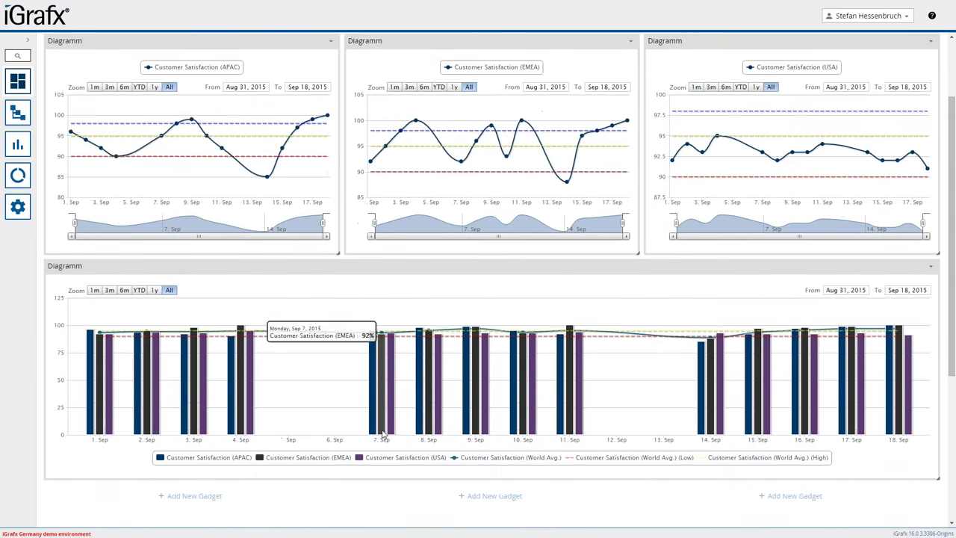
pyautogui.scroll(-1, 382, 433)
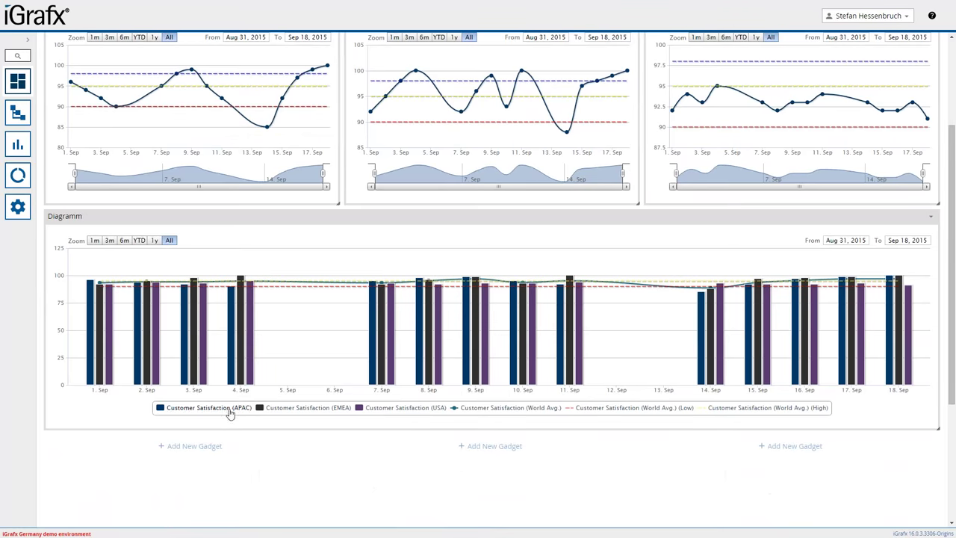
# Step: Hide and restore the Customer Satisfaction (EMEA) series in the combined chart, and inspect the September 10 point in the EMEA line chart
pyautogui.click(300, 410)
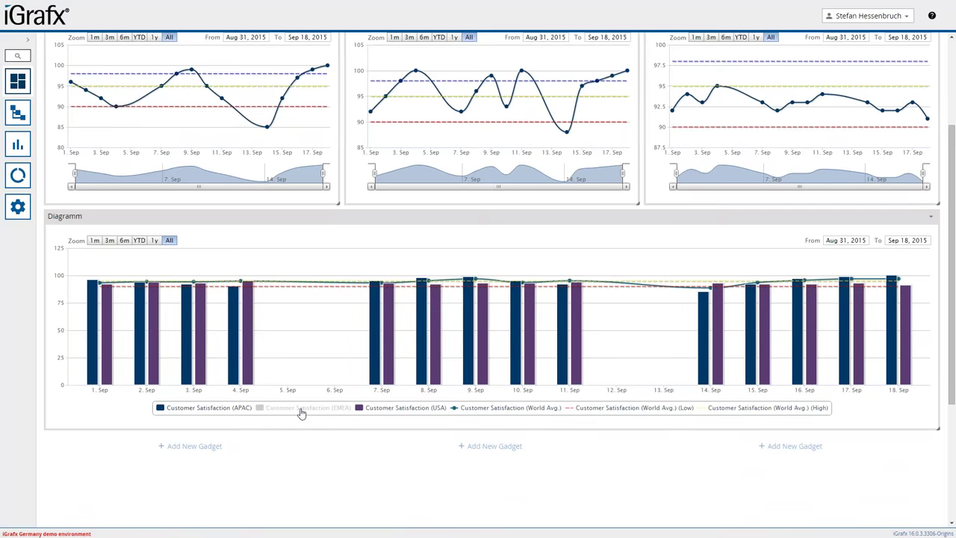
pyautogui.click(301, 410)
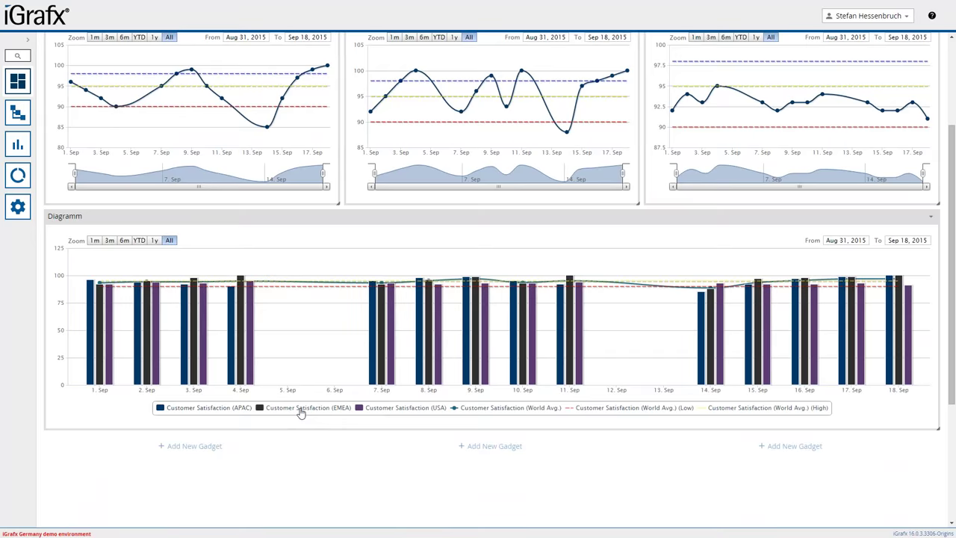
pyautogui.scroll(3, 301, 410)
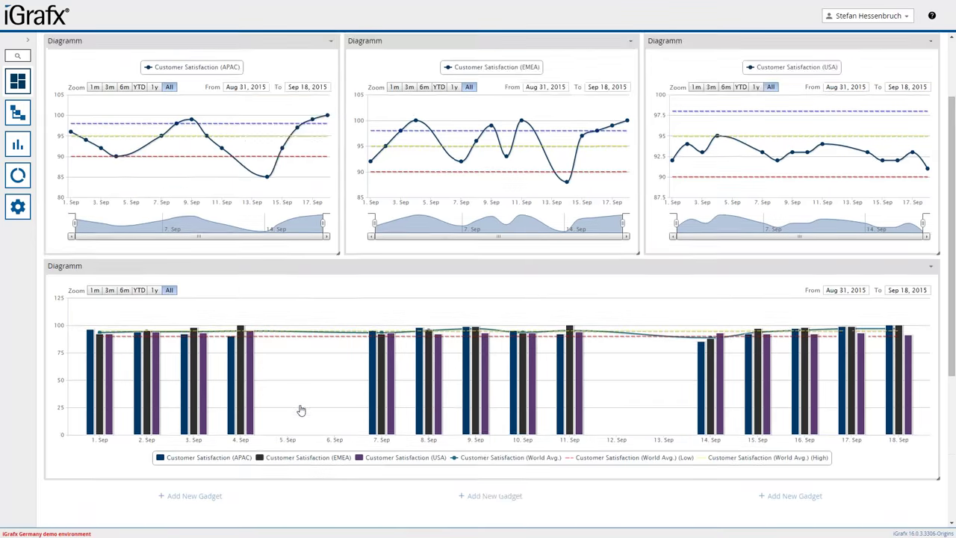
pyautogui.moveTo(502, 260)
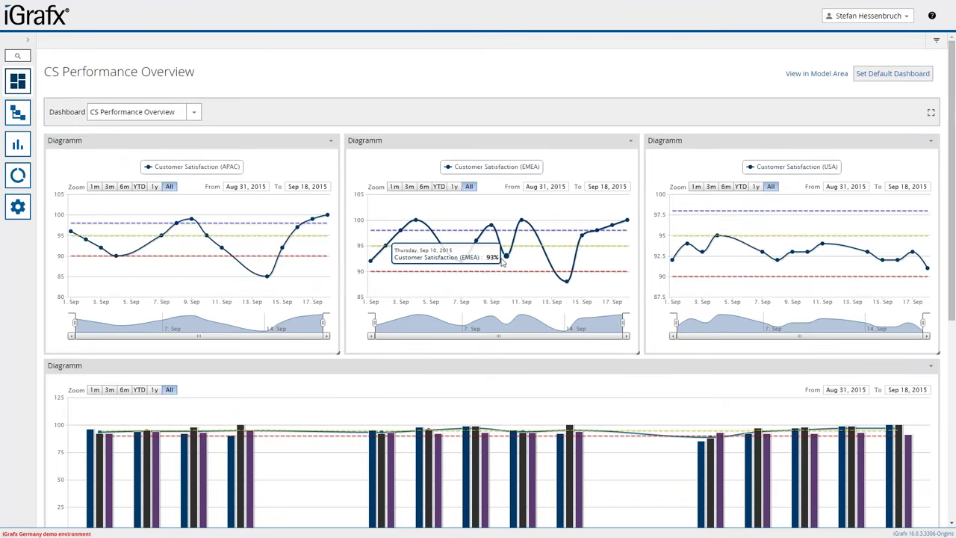
# Step: Switch to the presentation, advance to the Web Modeling slide, and switch to iGrafx Process for Six Sigma
pyautogui.hotkey('alt', 'Tab')
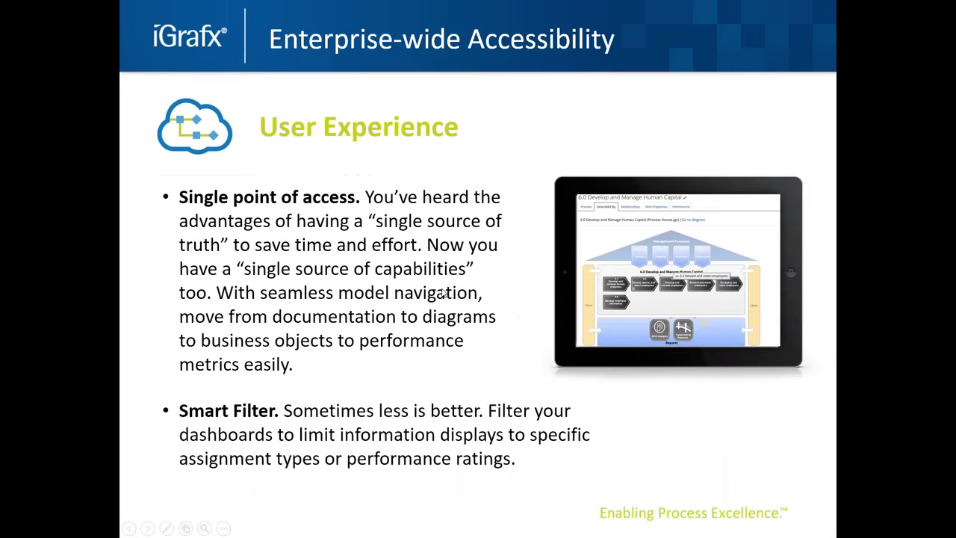
pyautogui.click(443, 294)
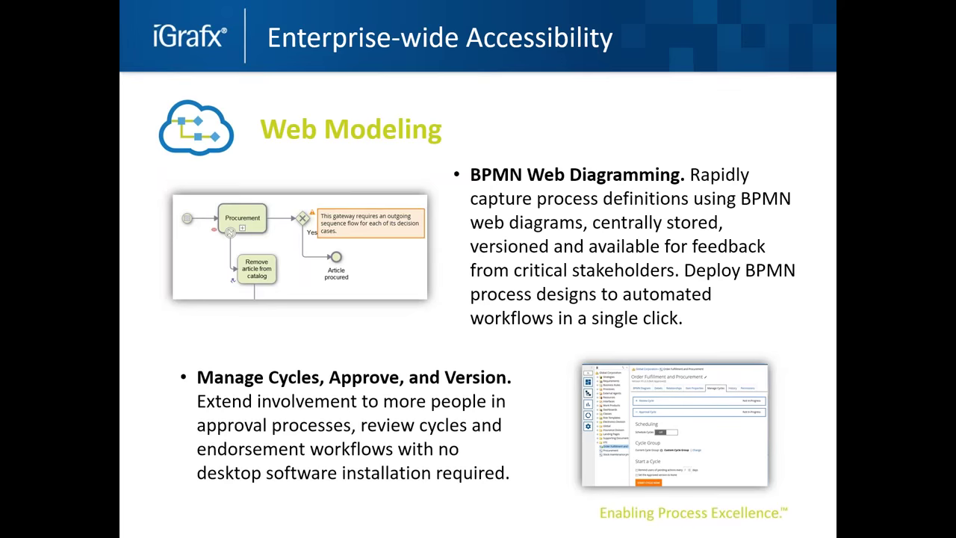
pyautogui.hotkey('alt', 'Tab')
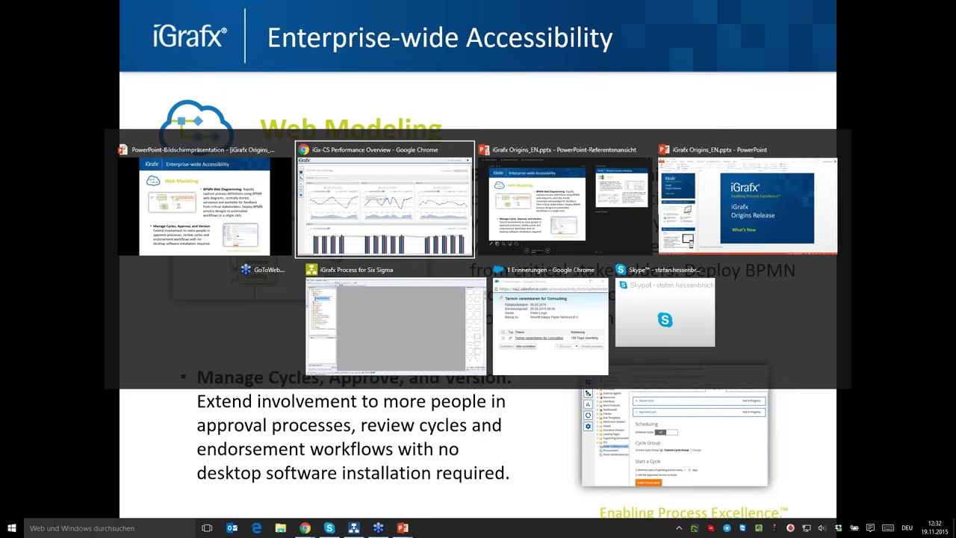
pyautogui.press('Down')
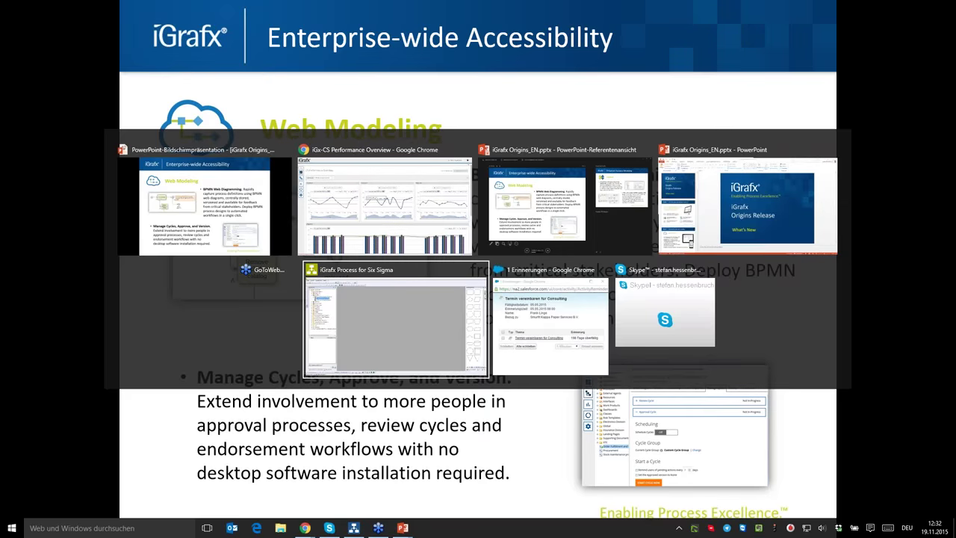
pyautogui.press('Return')
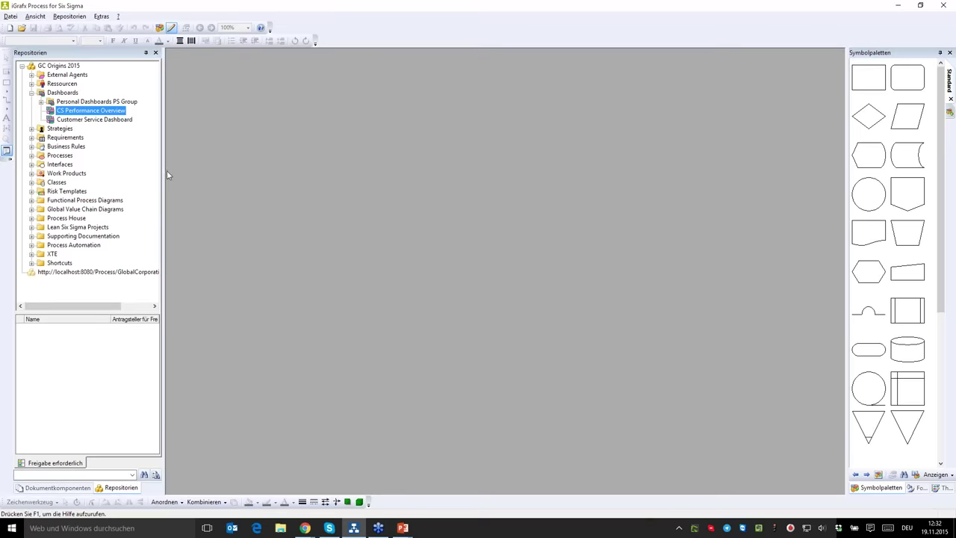
# Step: Refresh the repository tree and select the Demo dashboard in the Dashboards folder
pyautogui.rightClick(152, 147)
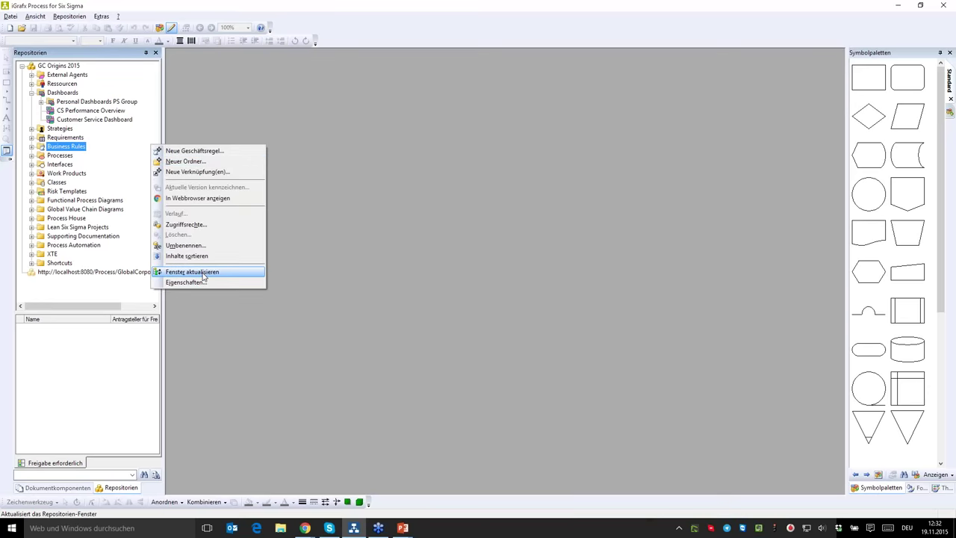
pyautogui.click(200, 271)
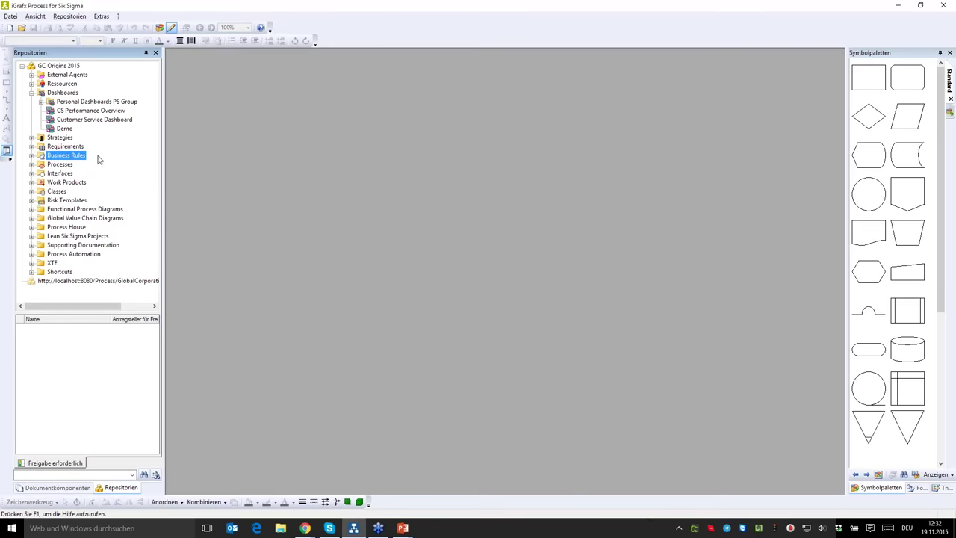
pyautogui.click(63, 129)
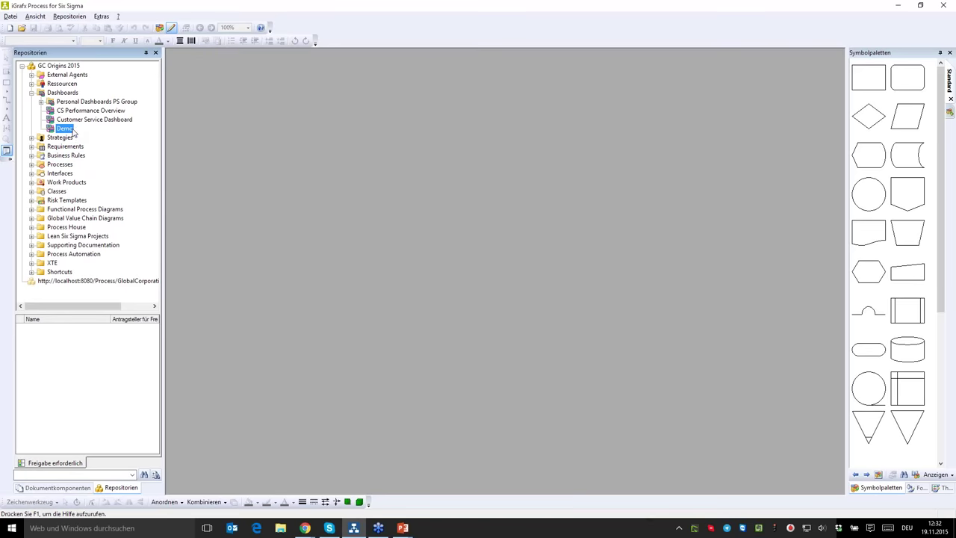
# Step: Browse the contents of the Functional Process Diagrams, Global Value Chain Diagrams and Dashboards folders in the repository tree
pyautogui.click(33, 210)
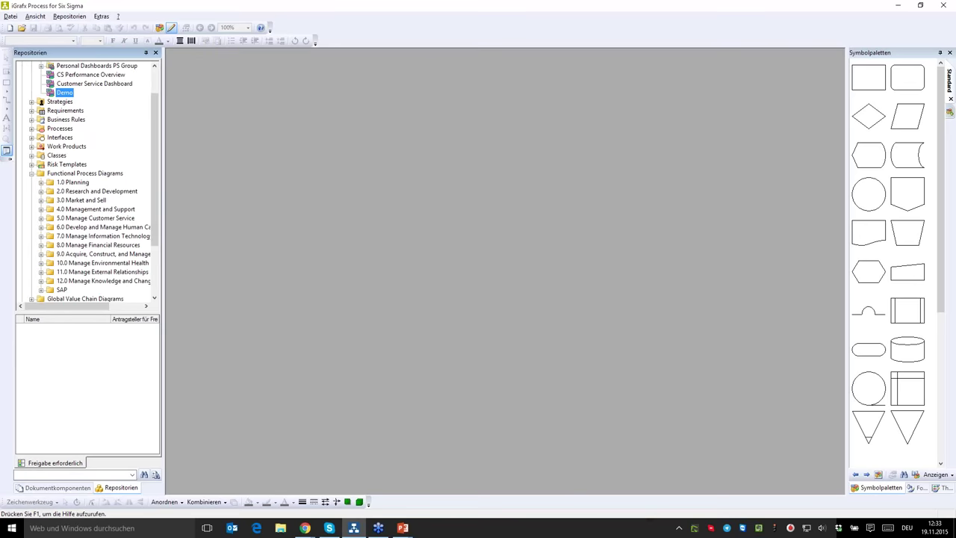
pyautogui.click(31, 173)
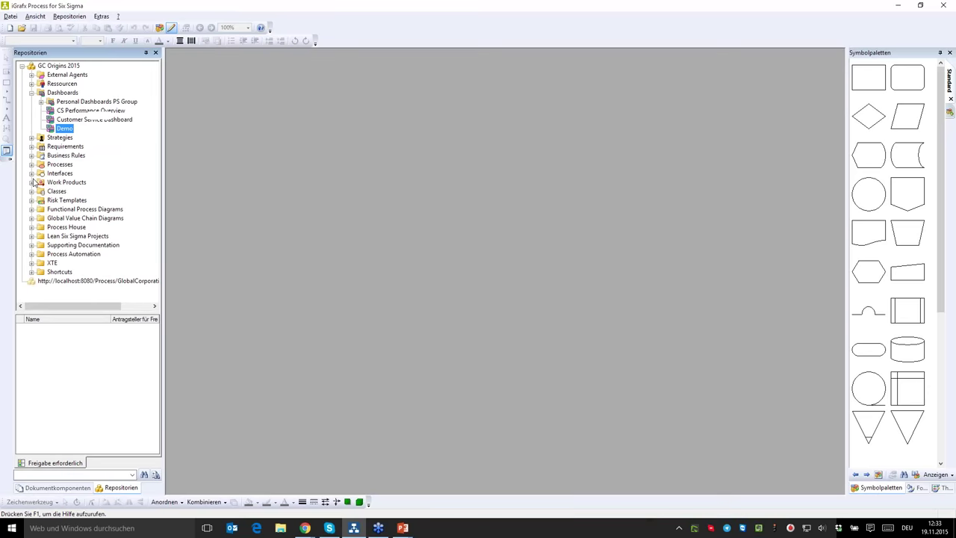
pyautogui.click(31, 218)
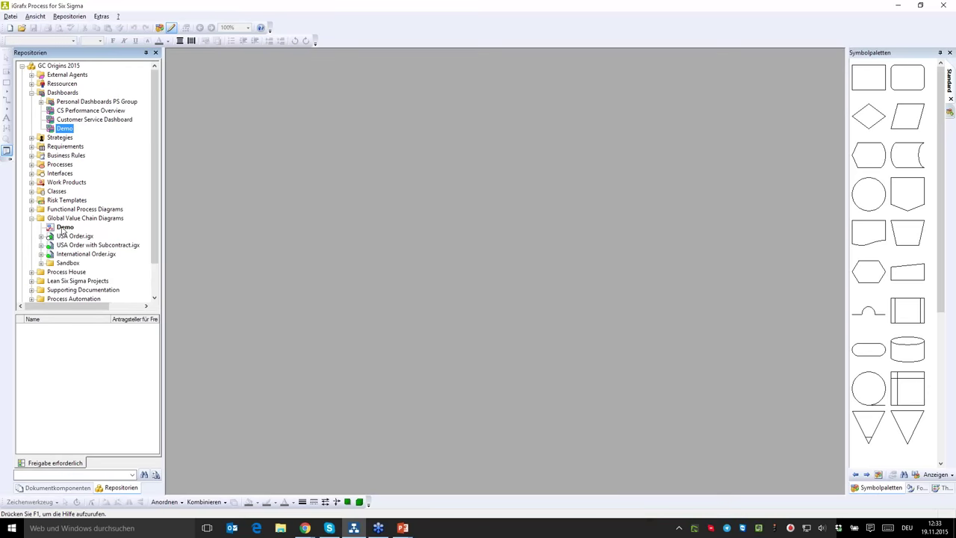
pyautogui.click(64, 228)
pyautogui.click(63, 246)
pyautogui.click(73, 255)
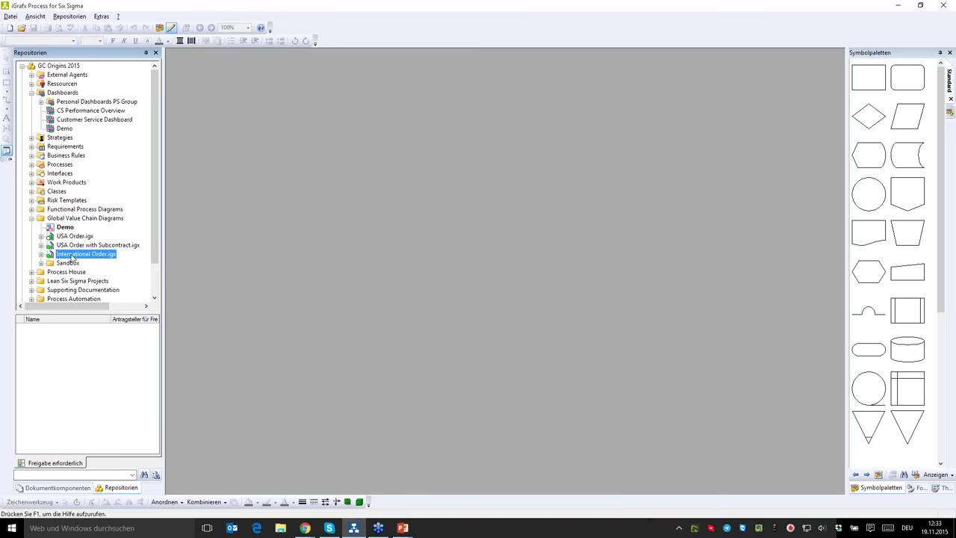
pyautogui.click(31, 218)
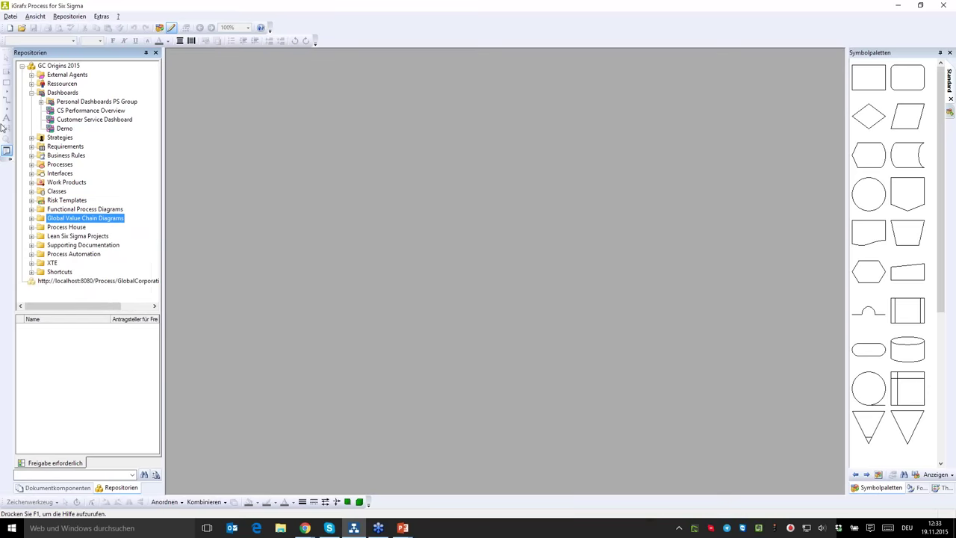
pyautogui.click(31, 93)
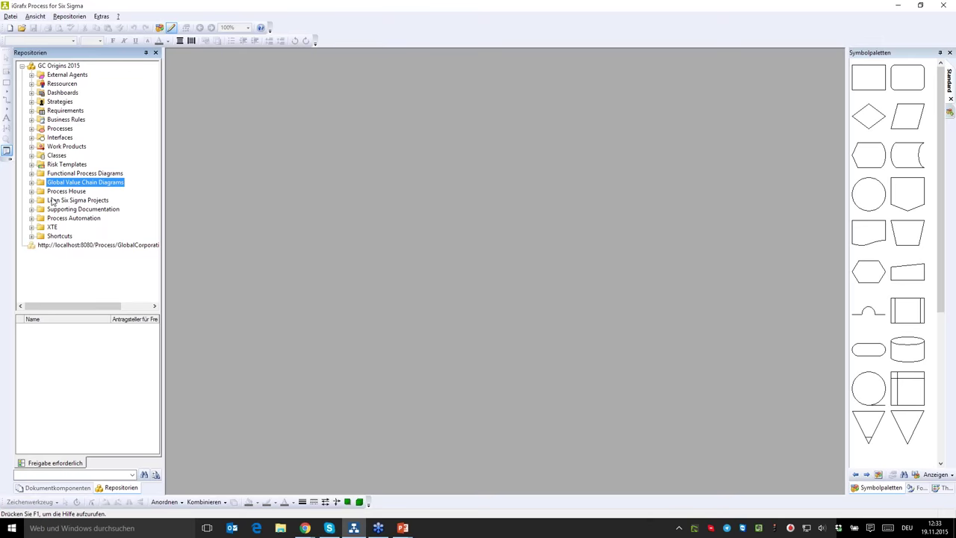
pyautogui.click(32, 93)
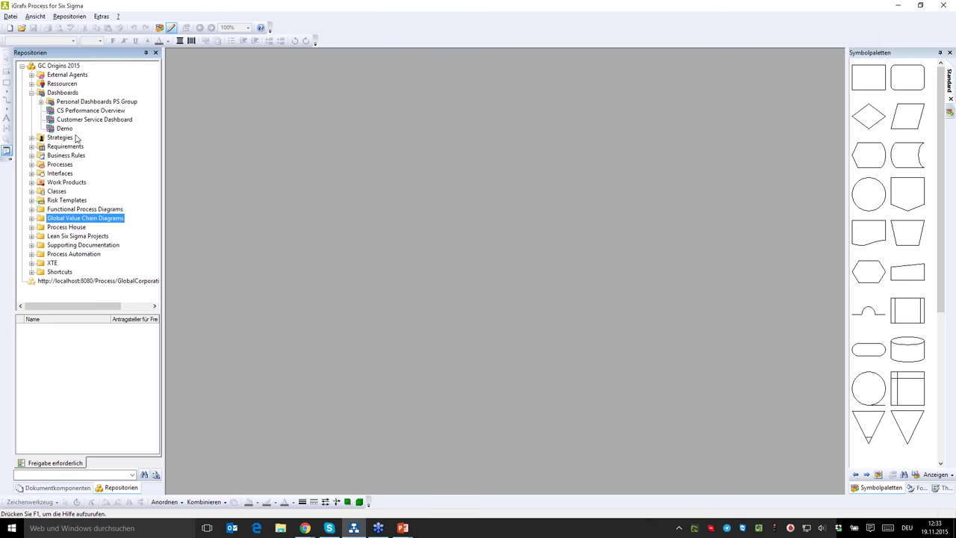
# Step: Open the access rights of the GC Origins 2015 repository and return to the presentation's Web Modeling slide
pyautogui.rightClick(100, 112)
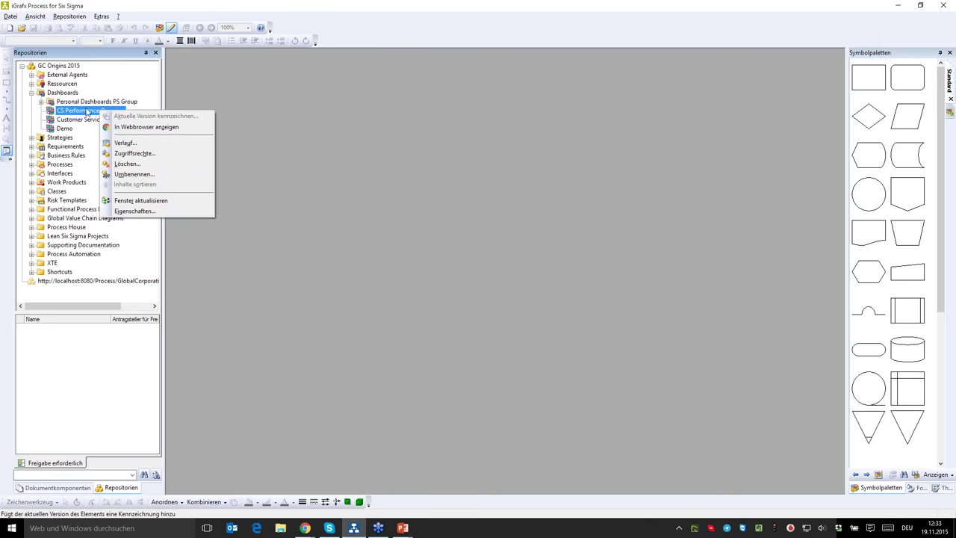
pyautogui.rightClick(51, 67)
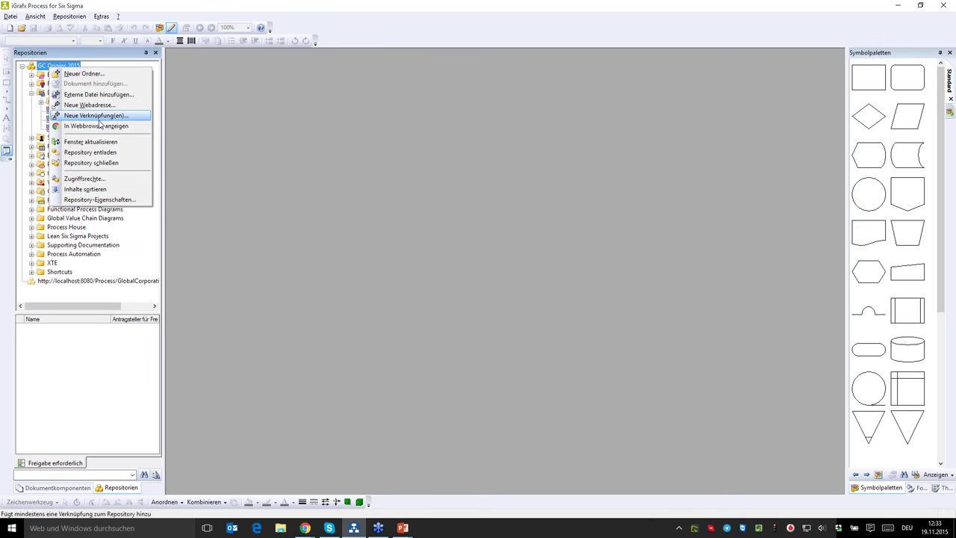
pyautogui.click(99, 181)
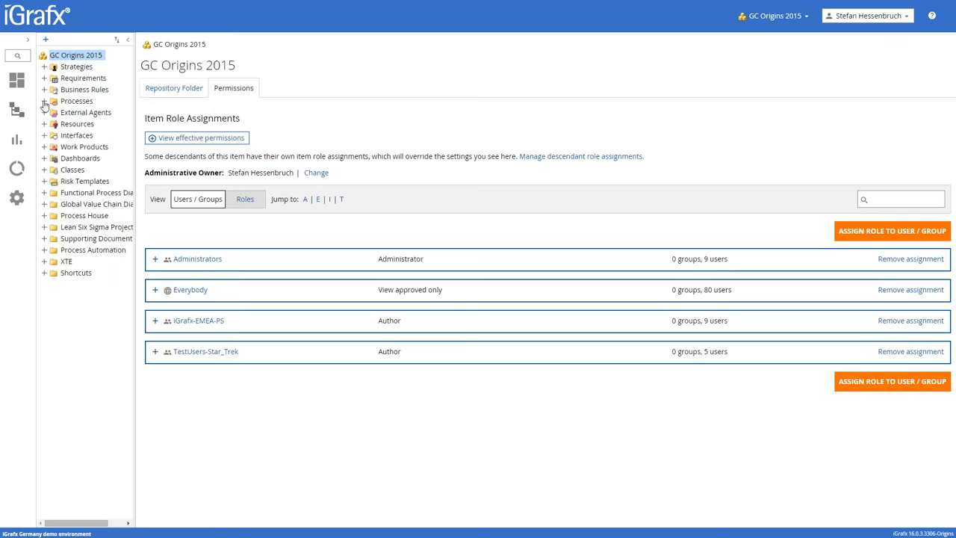
pyautogui.hotkey('alt', 'Tab')
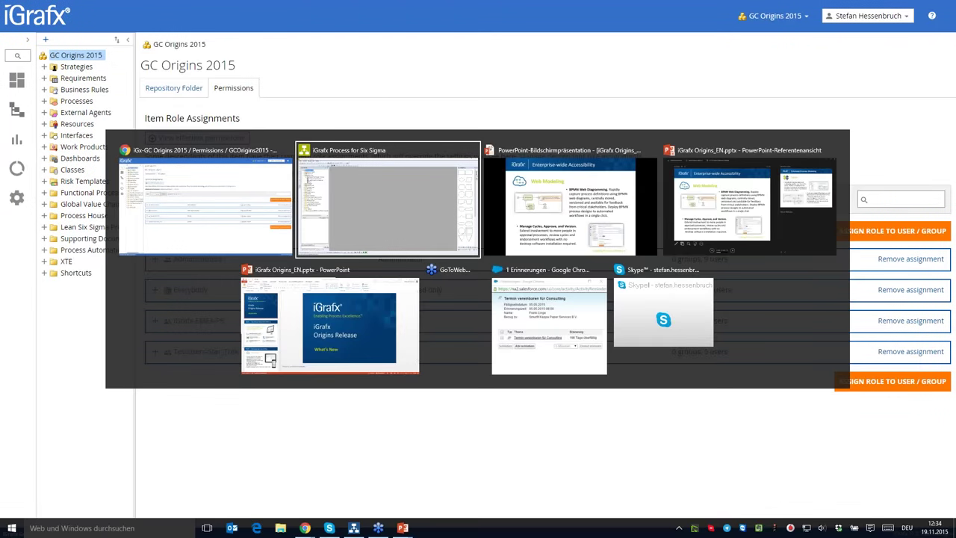
pyautogui.hotkey('alt', 'Tab')
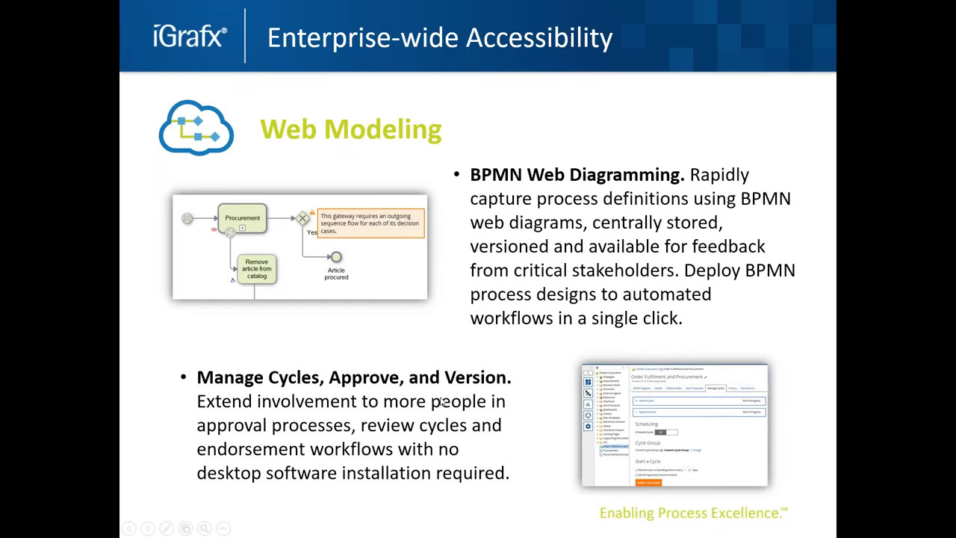
# Step: Switch to the iGrafx web platform and open the BPMN diagram of Demo in the Global Value Chain Diagrams folder
pyautogui.hotkey('alt', 'Tab')
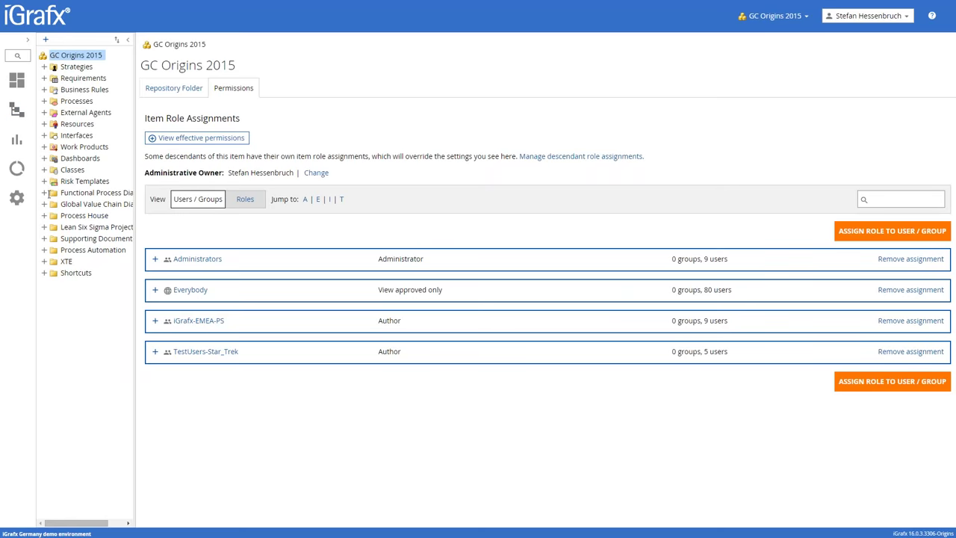
pyautogui.click(43, 204)
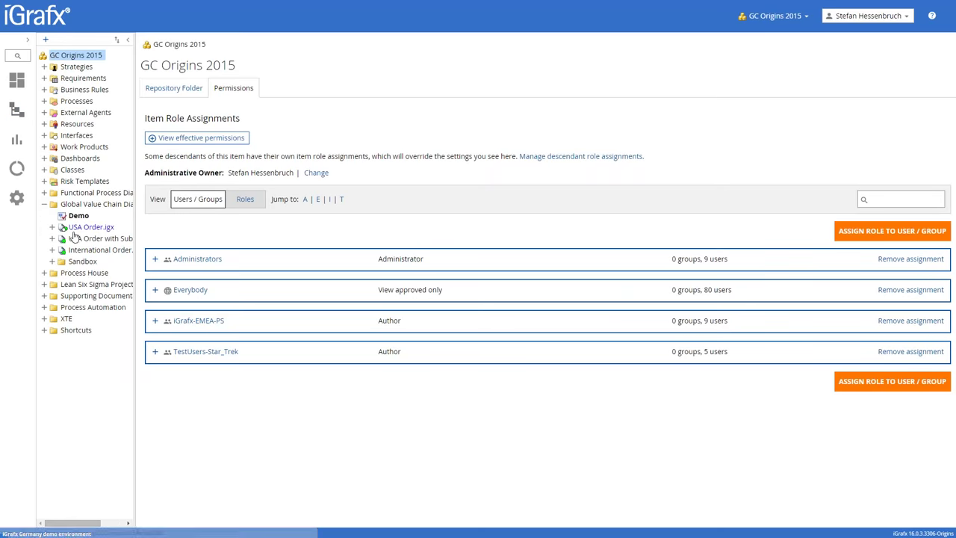
pyautogui.click(74, 216)
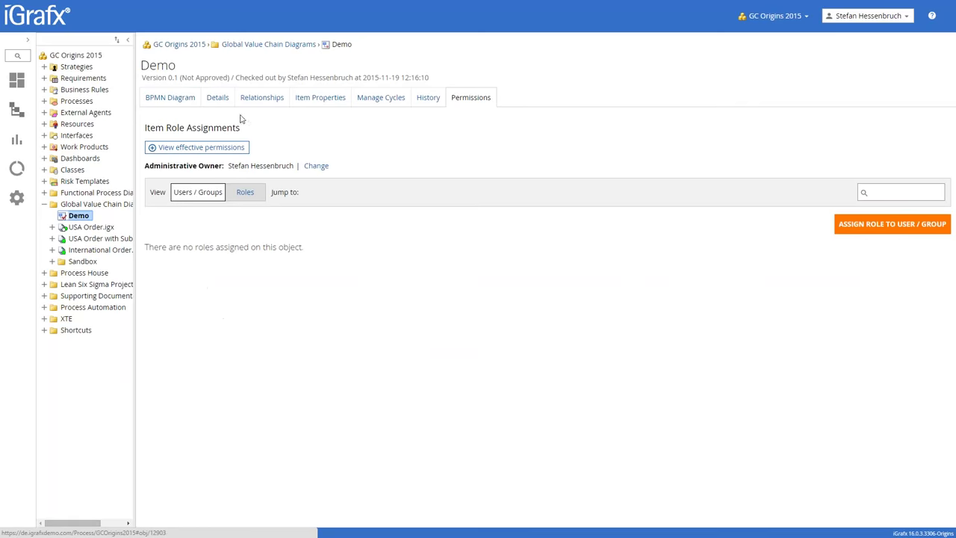
pyautogui.click(177, 97)
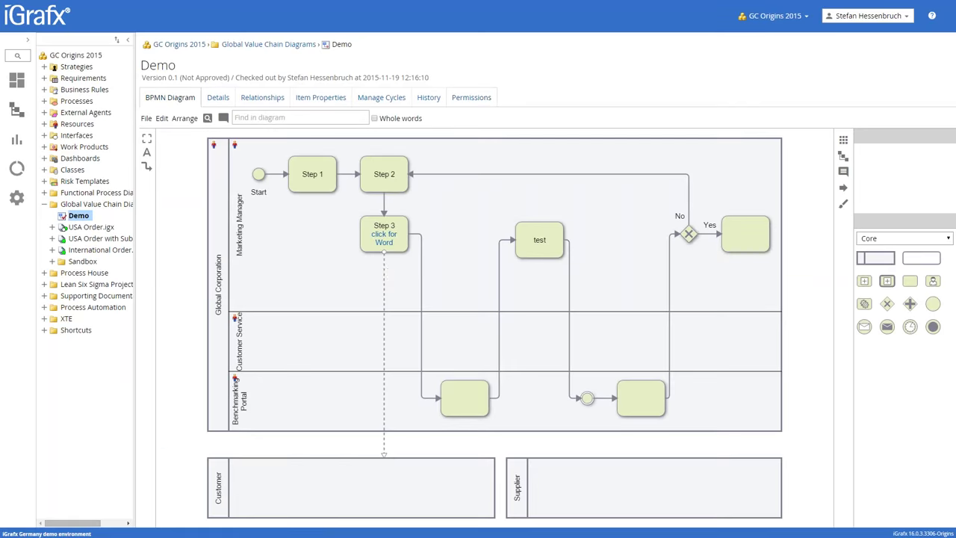
# Step: Check in the Demo diagram as version 0.2 without a comment
pyautogui.click(147, 118)
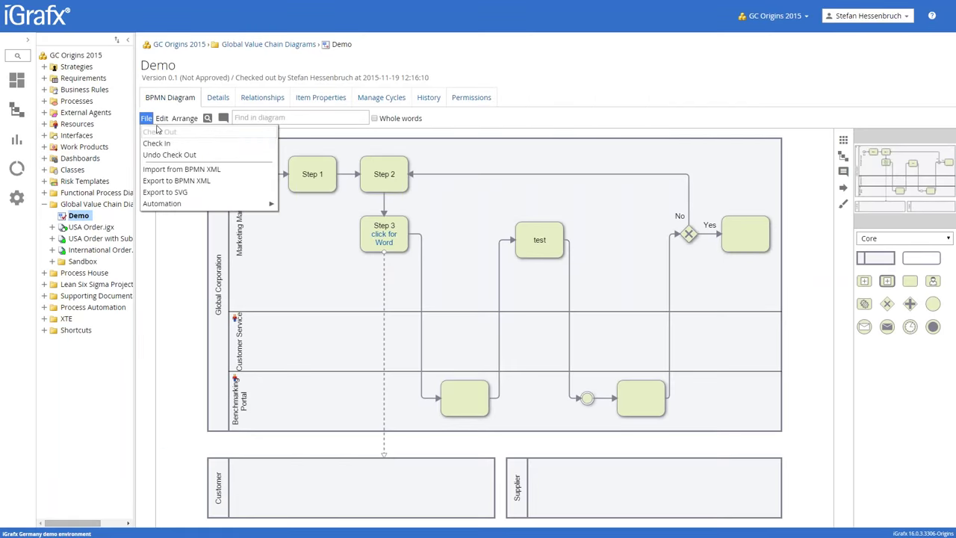
pyautogui.click(171, 144)
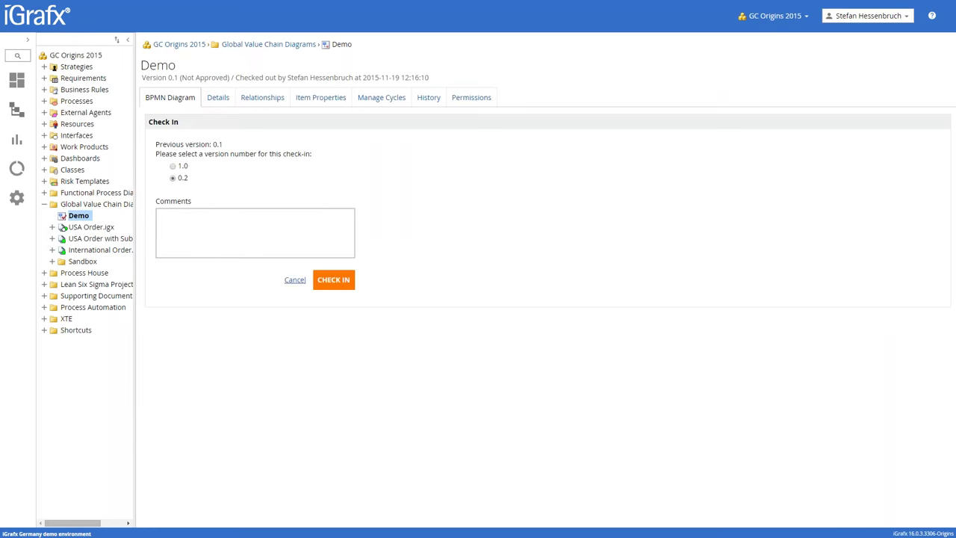
pyautogui.click(334, 285)
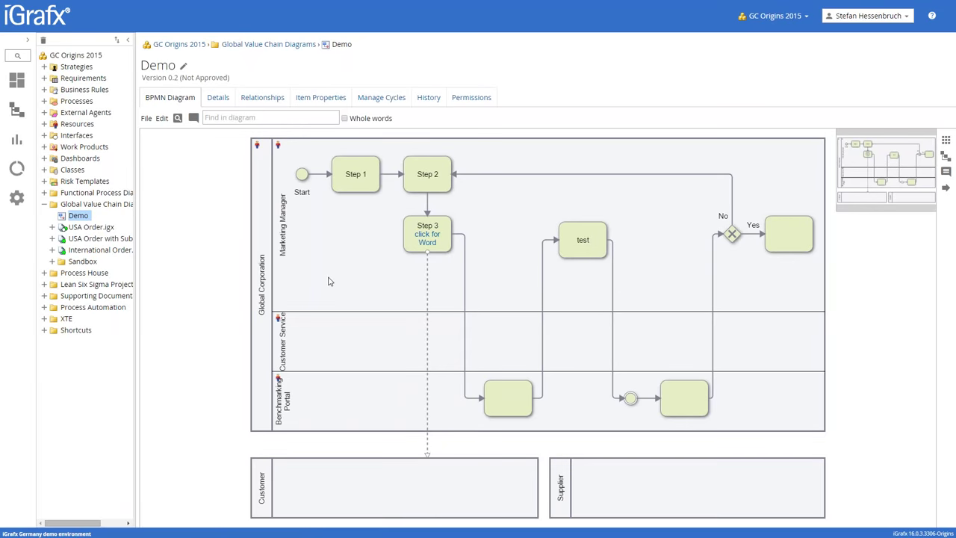
# Step: View the Demo diagram's cycle management, item properties, relationships and details
pyautogui.click(392, 99)
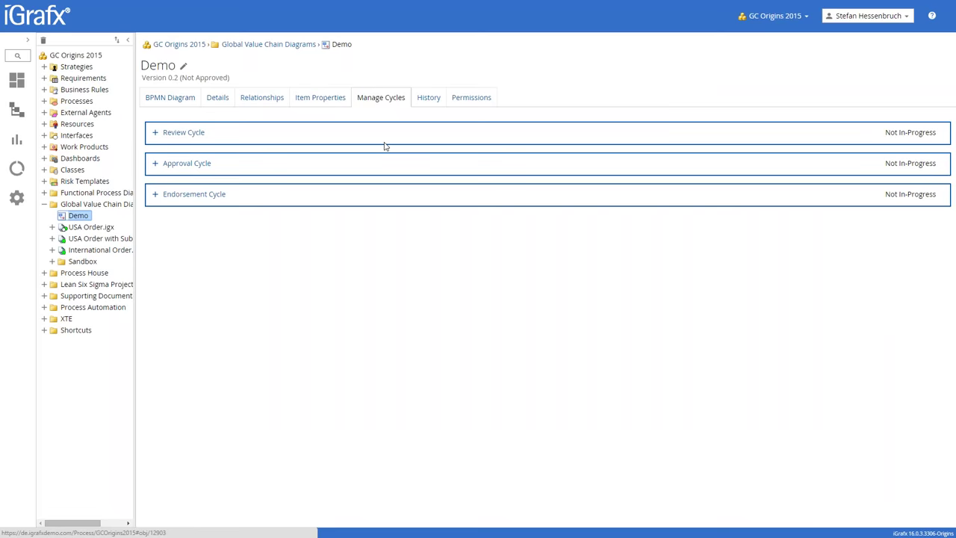
pyautogui.click(313, 102)
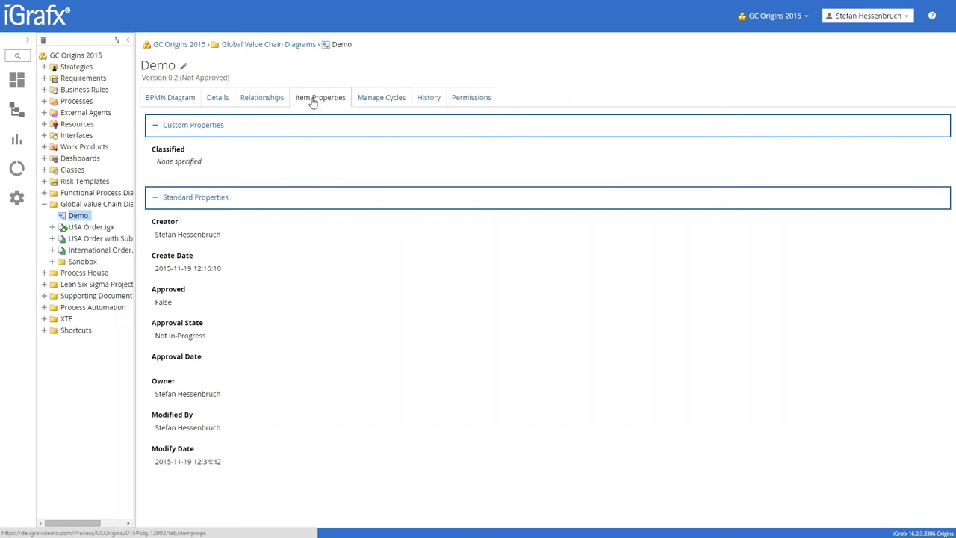
pyautogui.click(271, 101)
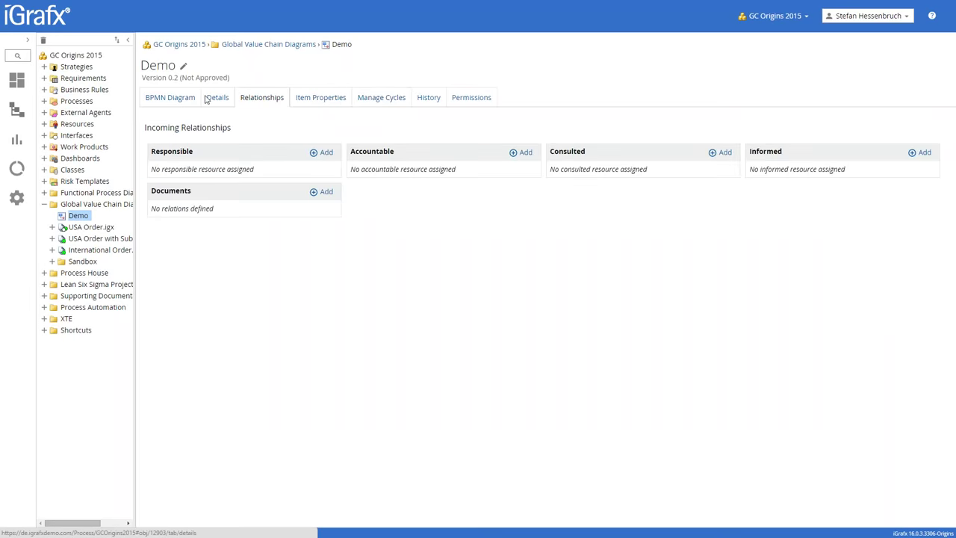
pyautogui.click(217, 101)
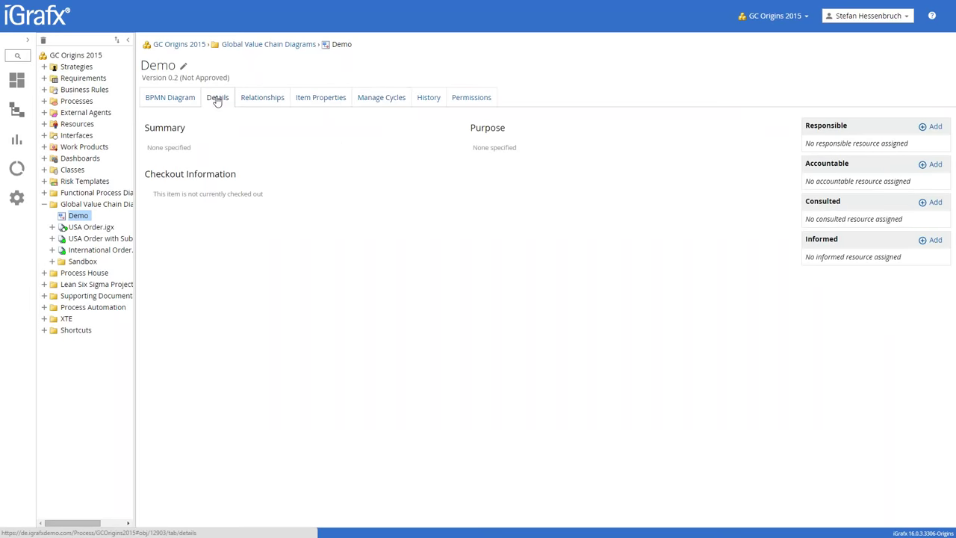
# Step: Start an approval cycle for the Demo diagram with the Default Approval Group
pyautogui.click(389, 99)
pyautogui.click(176, 167)
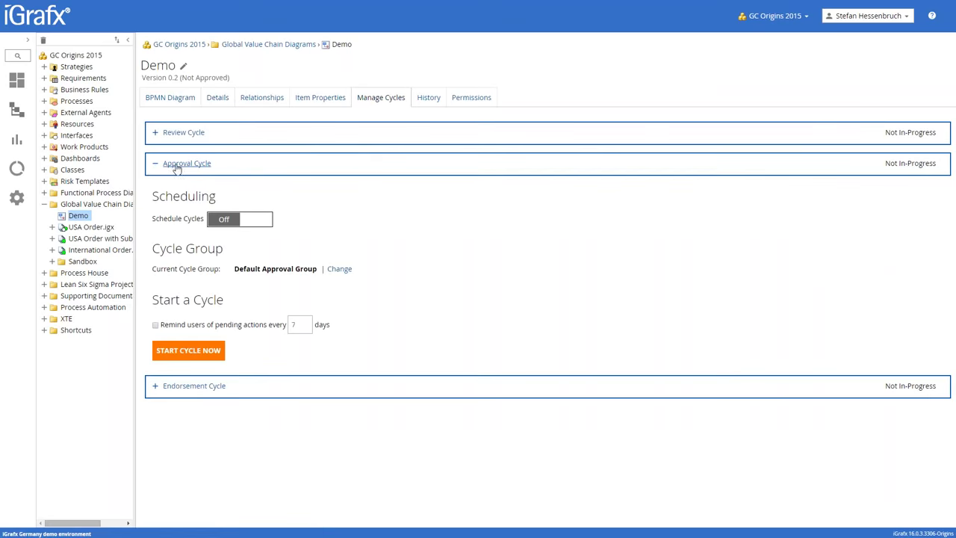
pyautogui.click(192, 352)
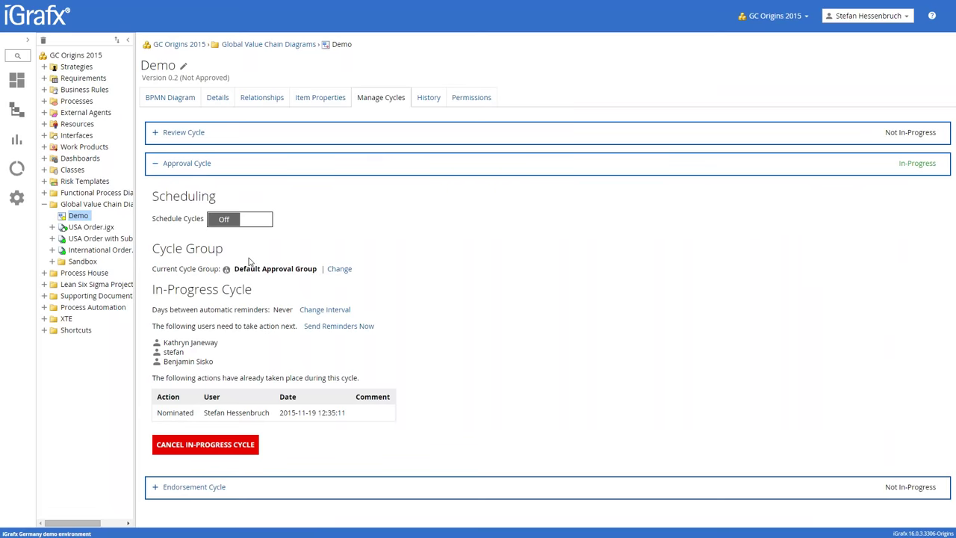
# Step: Inspect the members of the Default Approval Group and cancel the in-progress approval cycle
pyautogui.click(341, 268)
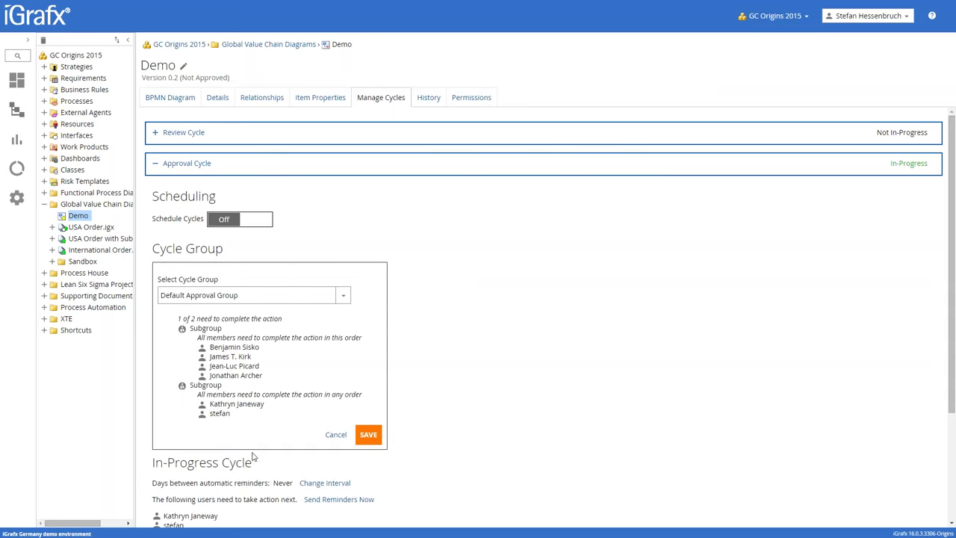
pyautogui.click(335, 436)
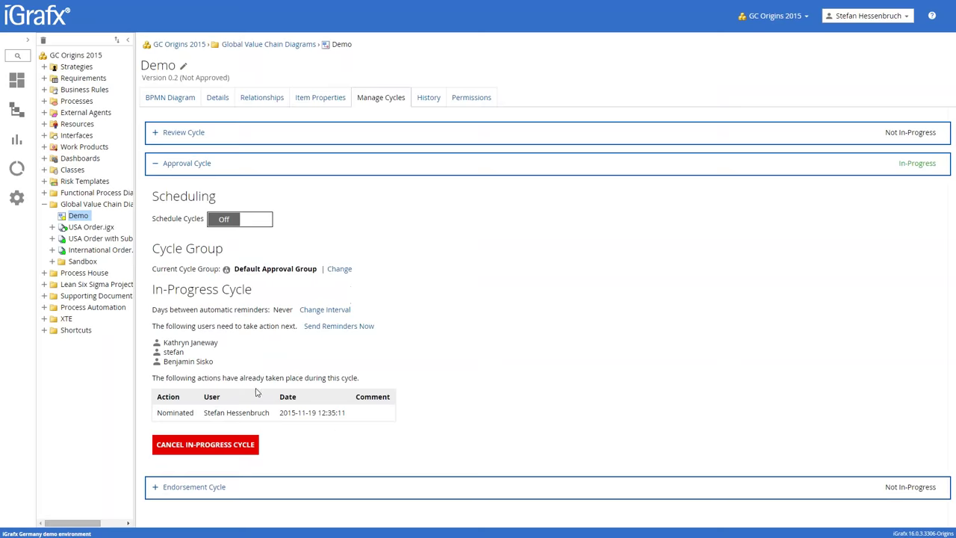
pyautogui.click(229, 445)
pyautogui.click(518, 309)
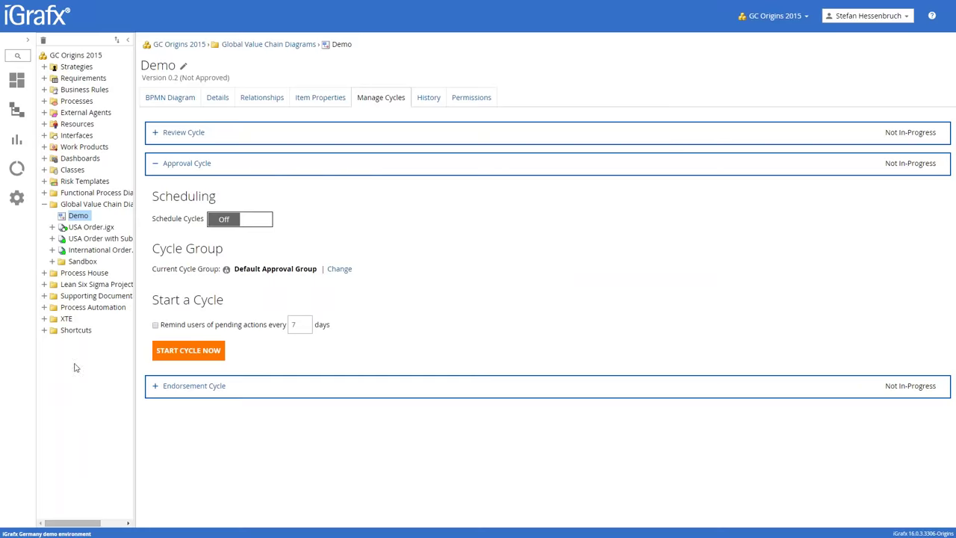
# Step: Choose Custom Cycle Group for Demo's approval cycle and start creating the group
pyautogui.click(337, 270)
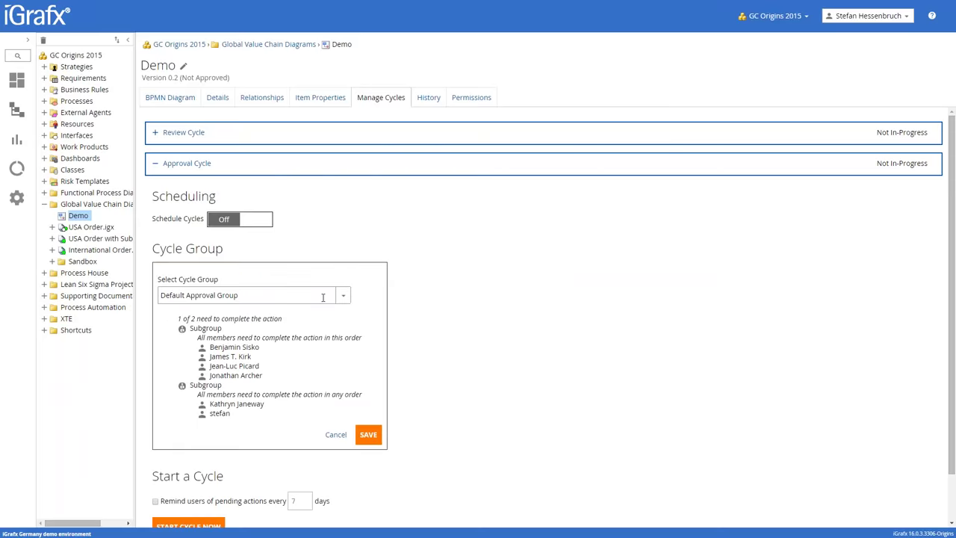
pyautogui.click(343, 296)
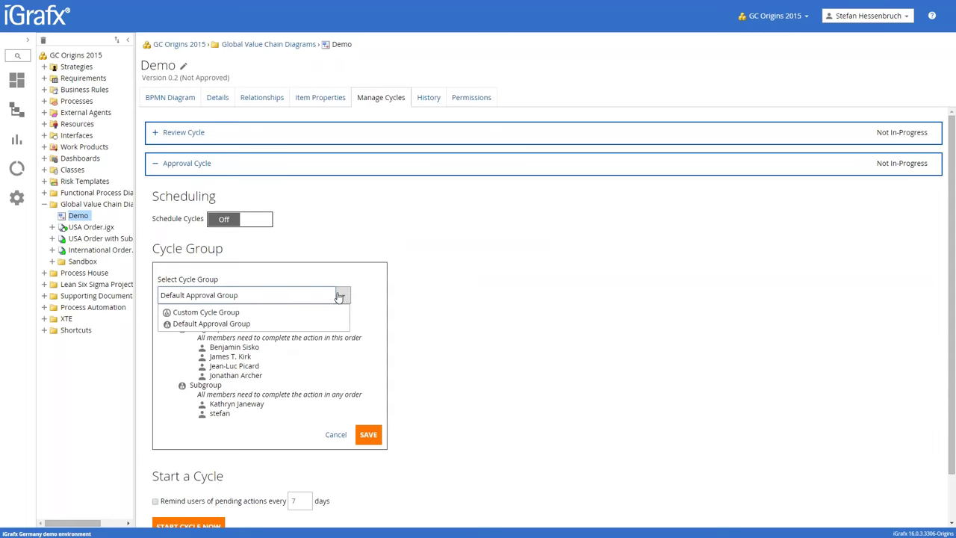
pyautogui.click(298, 312)
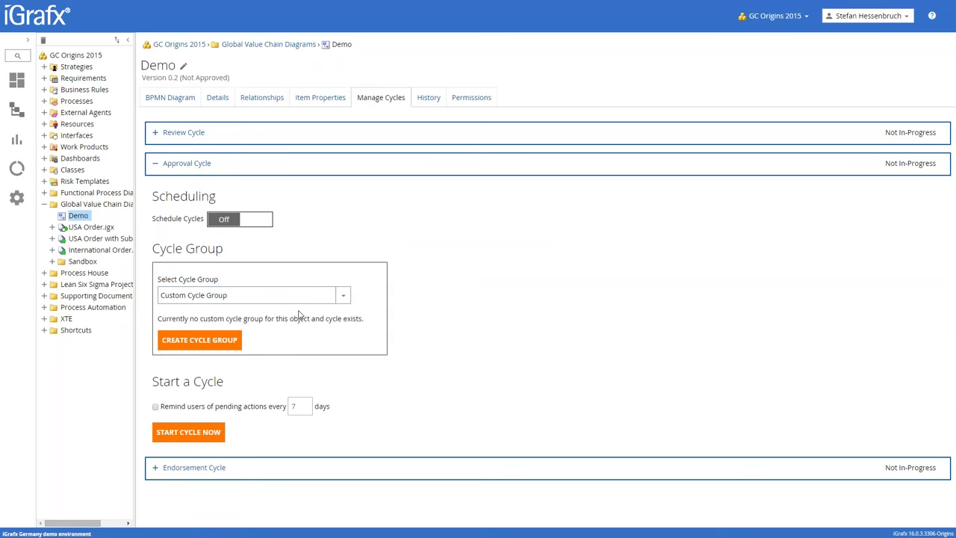
pyautogui.click(207, 340)
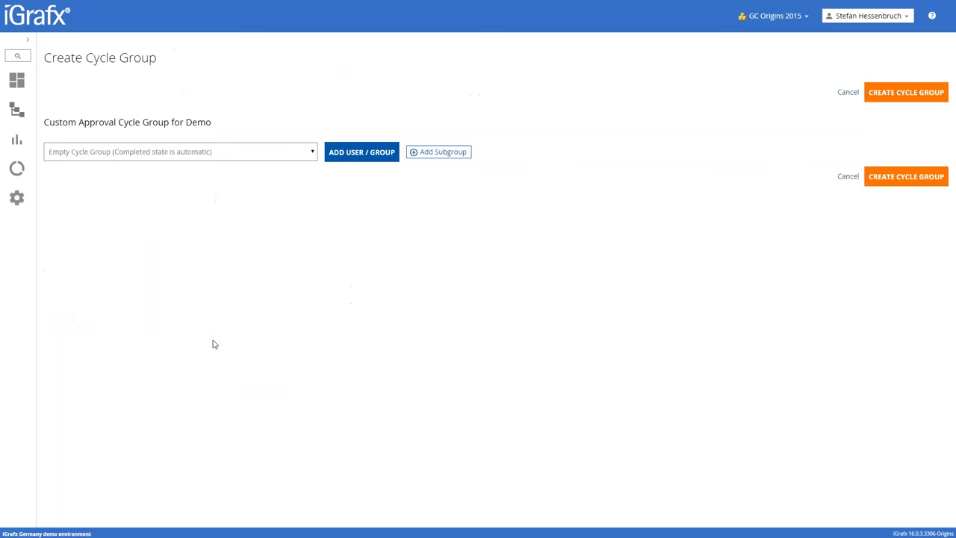
# Step: Browse the users and cycle groups available for the custom approval cycle group without selecting any
pyautogui.click(356, 157)
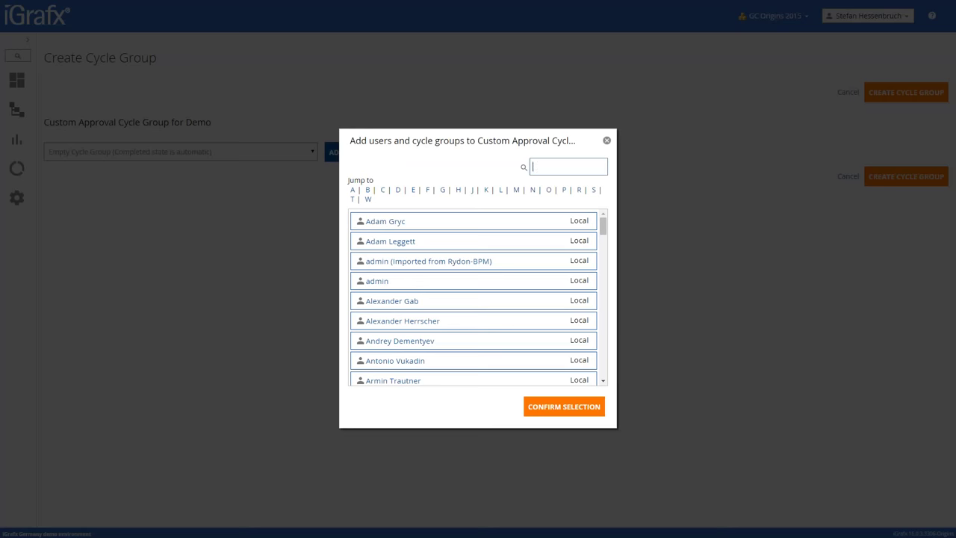
pyautogui.moveTo(603, 226)
pyautogui.mouseDown()
pyautogui.moveTo(604, 273)
pyautogui.moveTo(603, 222)
pyautogui.moveTo(601, 234)
pyautogui.mouseUp()
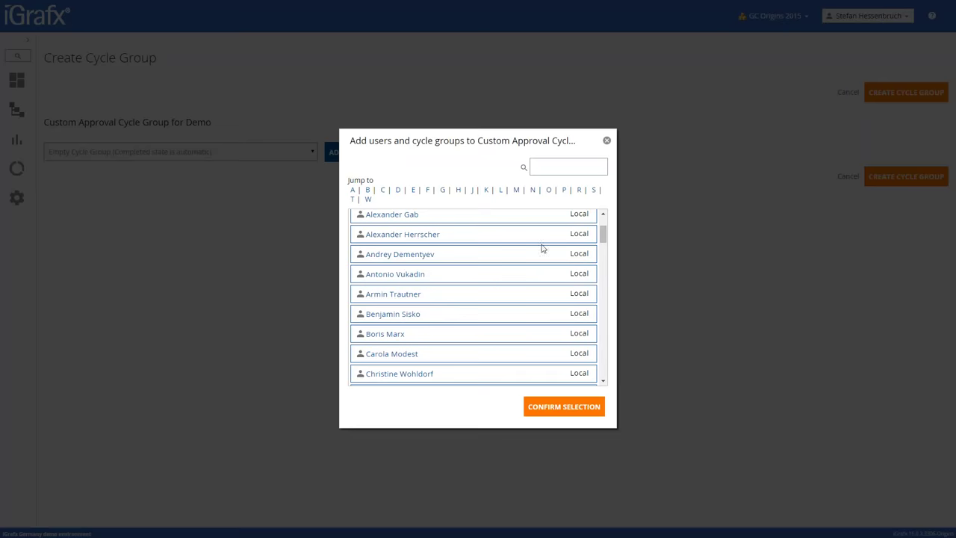
pyautogui.moveTo(601, 236)
pyautogui.mouseDown()
pyautogui.moveTo(606, 363)
pyautogui.moveTo(604, 220)
pyautogui.mouseUp()
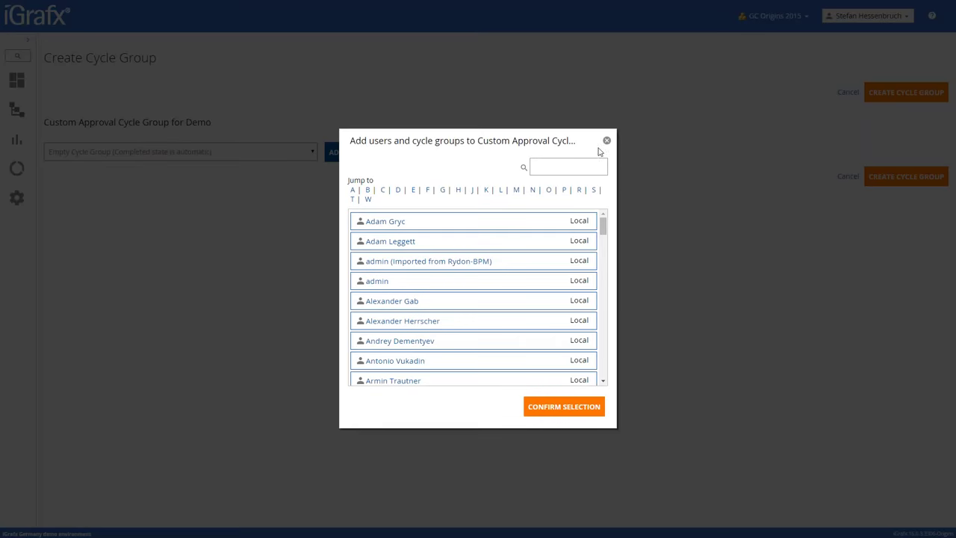
pyautogui.click(606, 142)
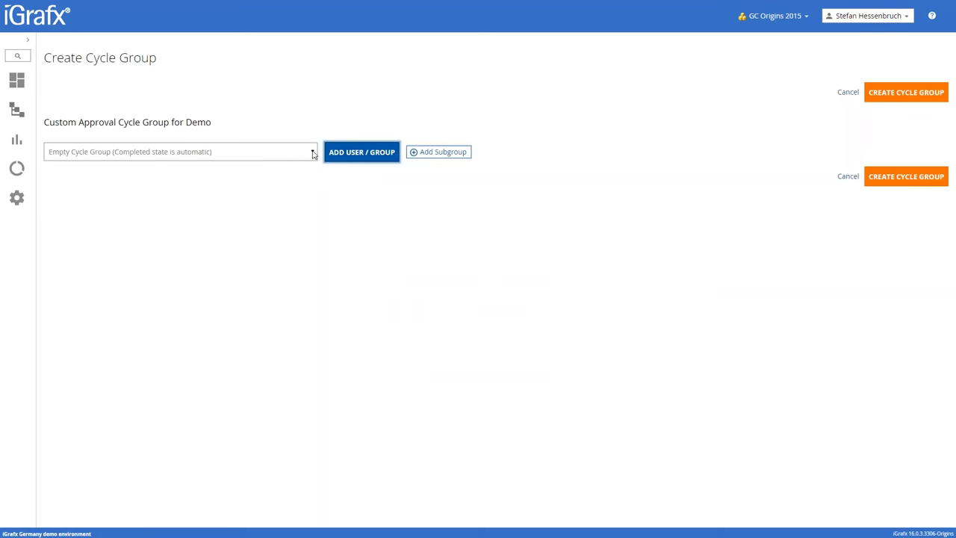
# Step: Add a subgroup with another subgroup nested inside it to the custom approval cycle group, and cancel creating the group
pyautogui.click(442, 152)
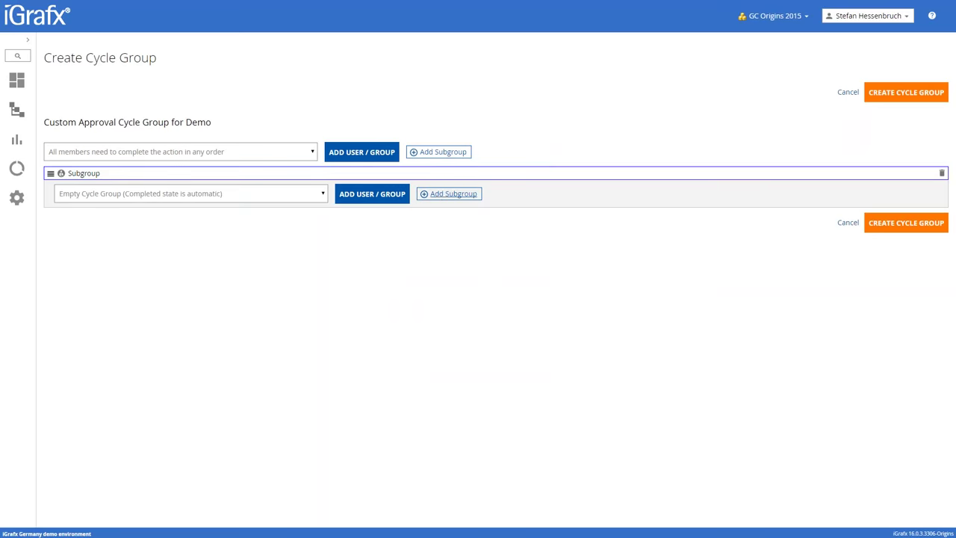
pyautogui.click(443, 196)
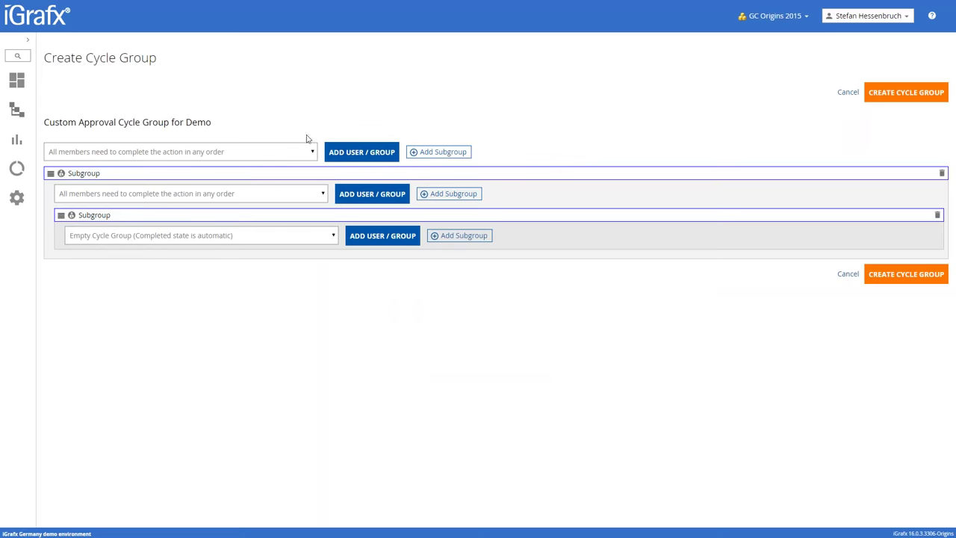
pyautogui.click(848, 92)
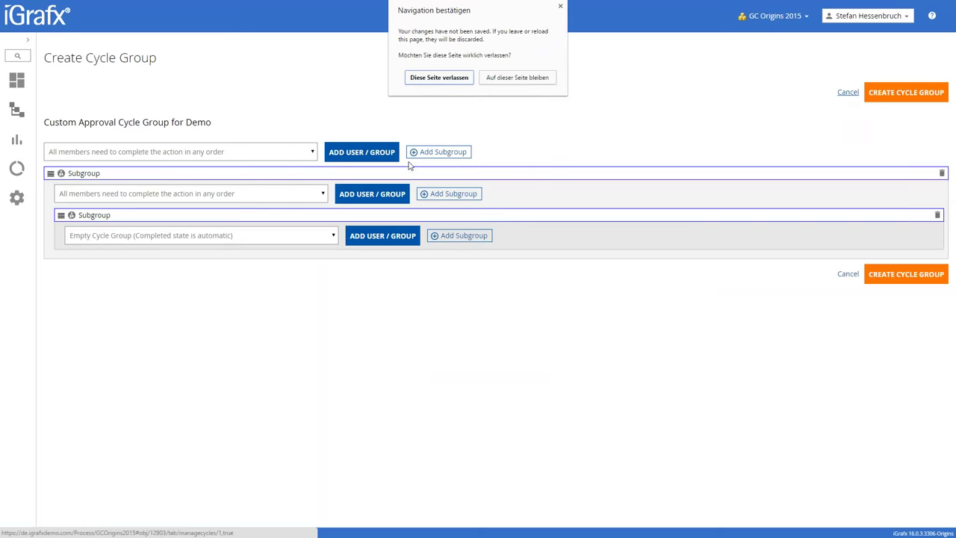
# Step: Discard the unsaved custom approval cycle group and check the Demo diagram's Approval Cycle settings and the personal to-do list
pyautogui.click(433, 79)
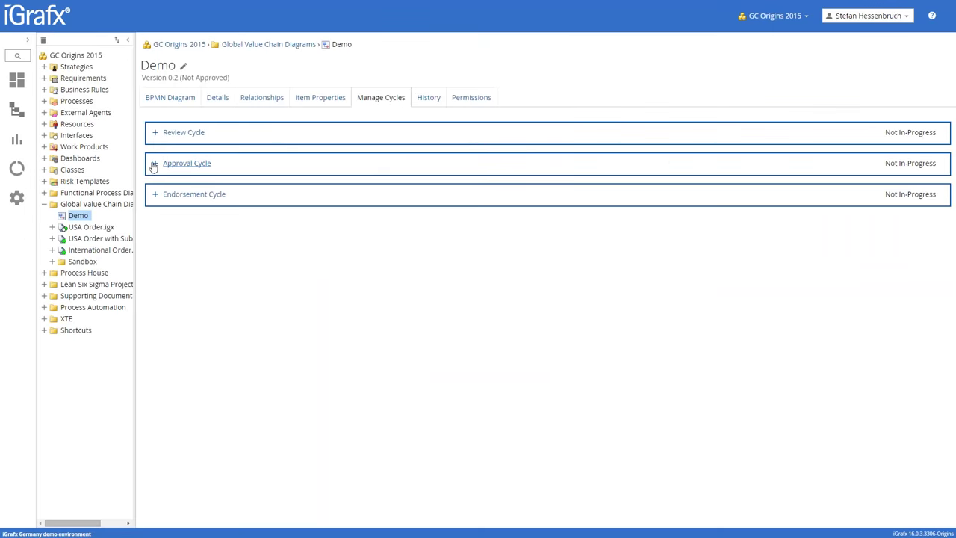
pyautogui.click(155, 165)
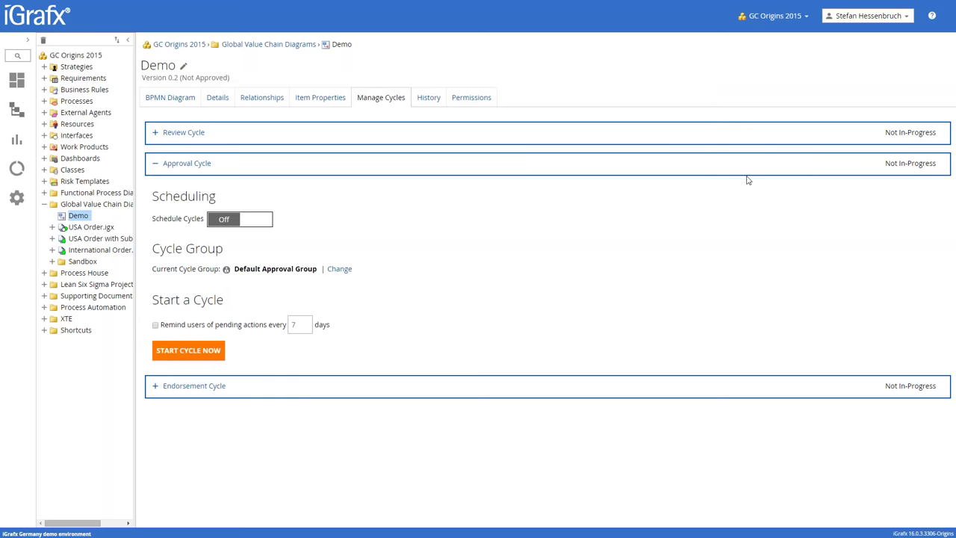
pyautogui.click(888, 18)
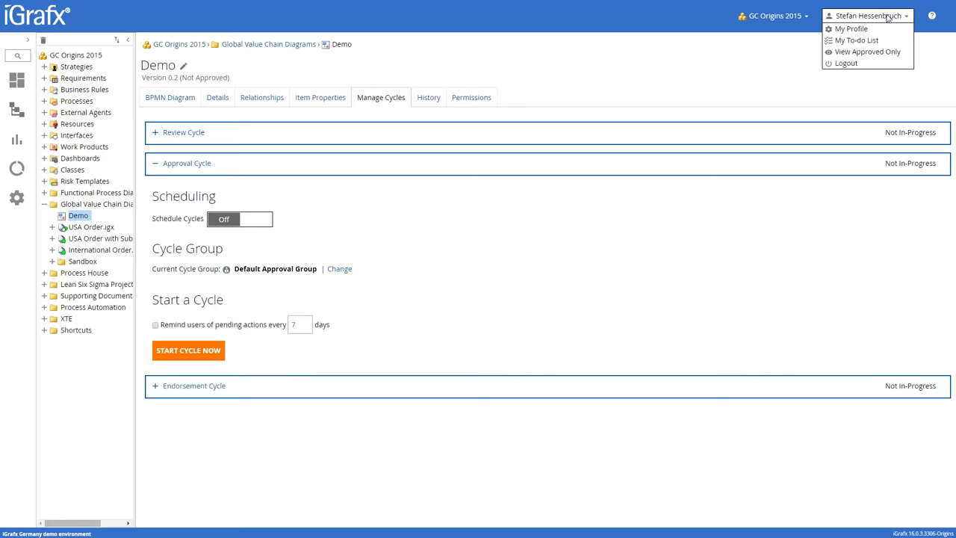
pyautogui.click(848, 43)
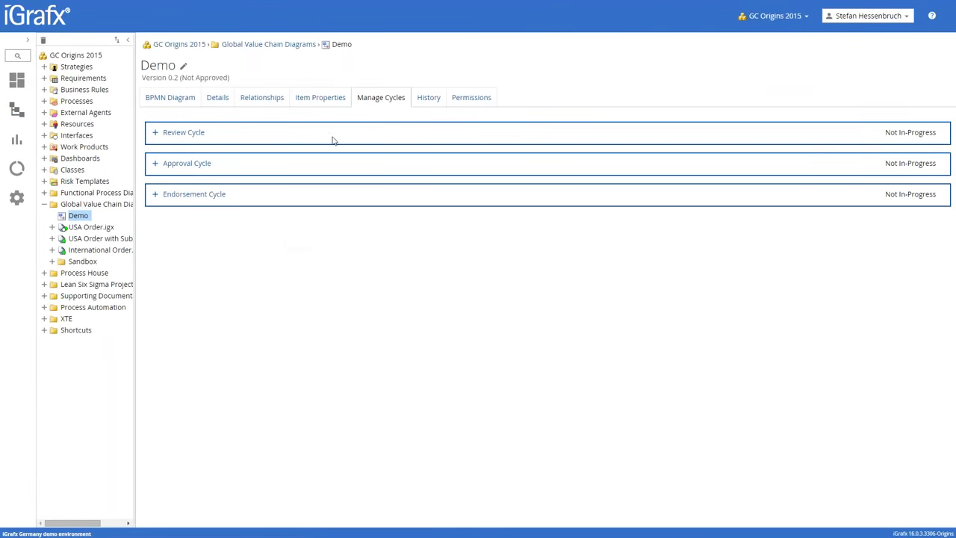
pyautogui.hotkey('alt', 'Tab')
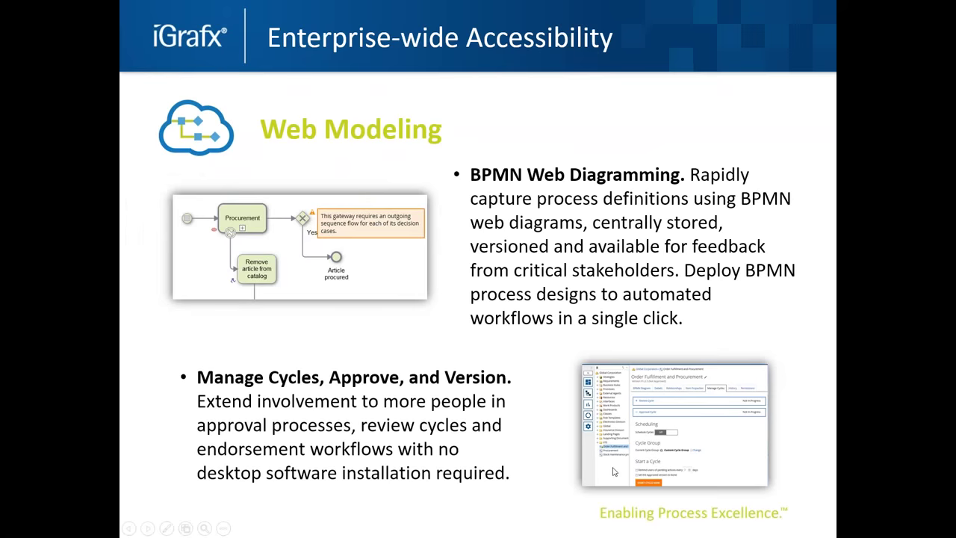
pyautogui.click(613, 471)
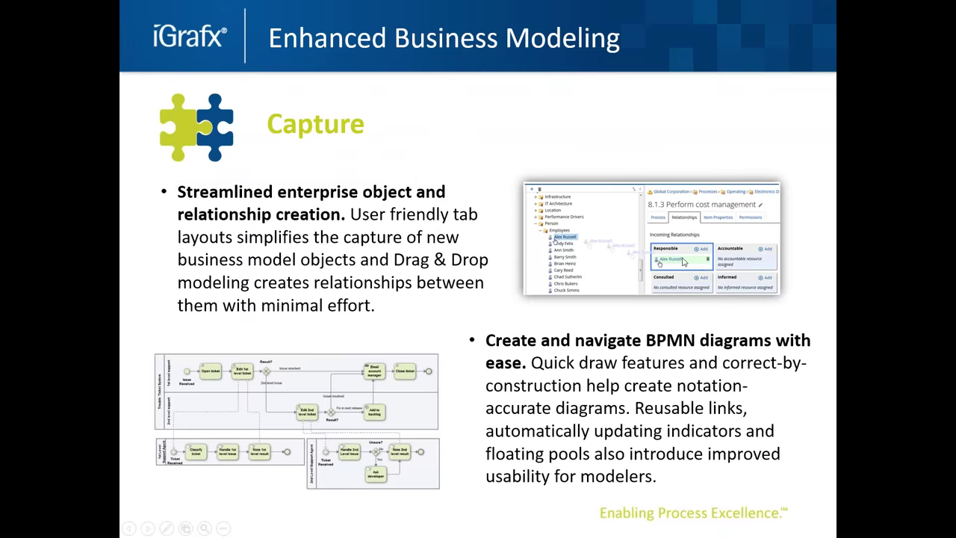
pyautogui.hotkey('alt', 'Tab')
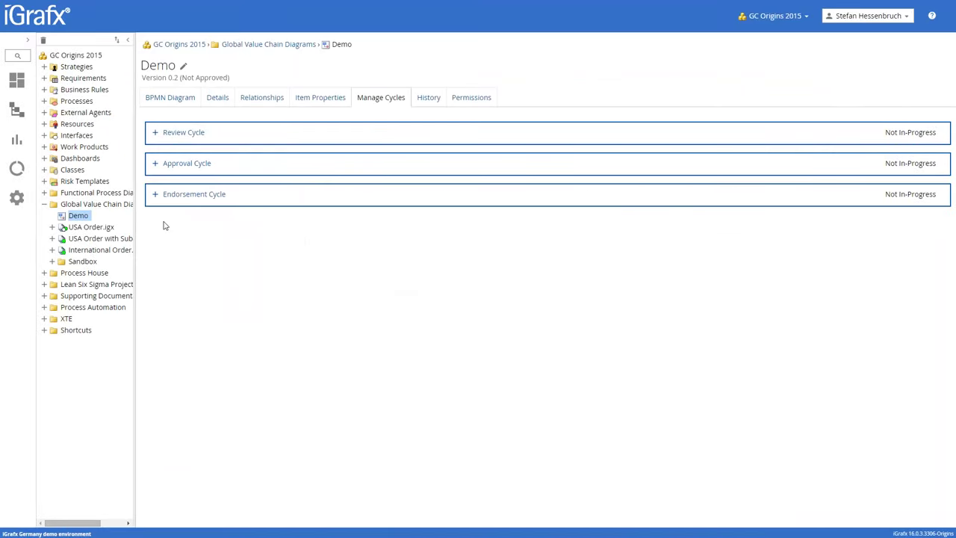
# Step: Collapse the Global Value Chain Diagrams folder and widen the repository tree to fit the full folder names
pyautogui.click(44, 205)
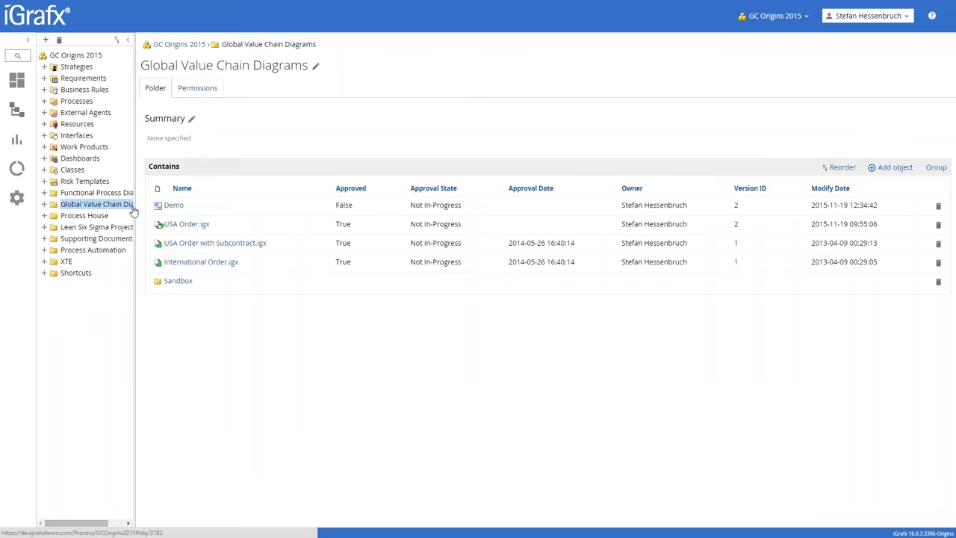
pyautogui.moveTo(134, 212); pyautogui.dragTo(131, 211)
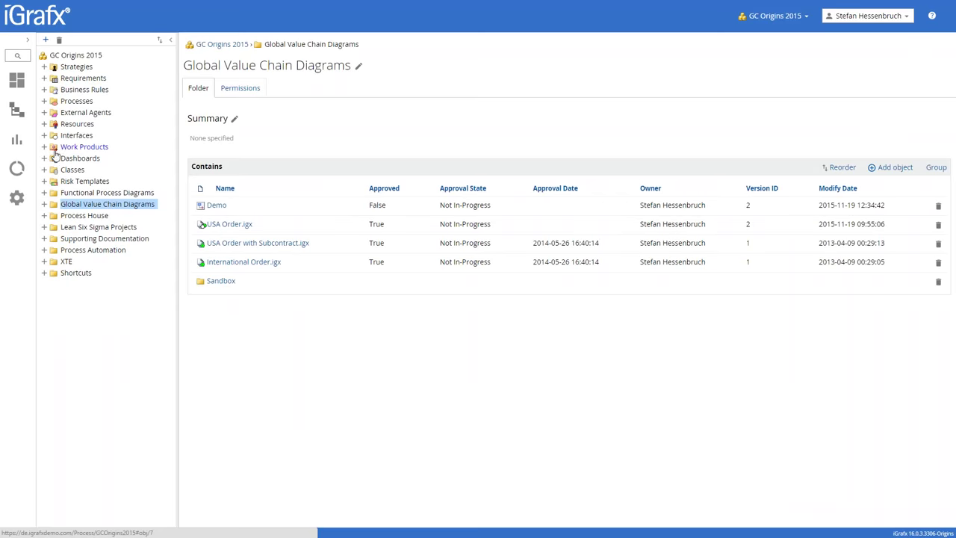
# Step: Open the 5.0 Manage Customer Service process in the Functional Processes folder under Processes > Operating
pyautogui.click(45, 101)
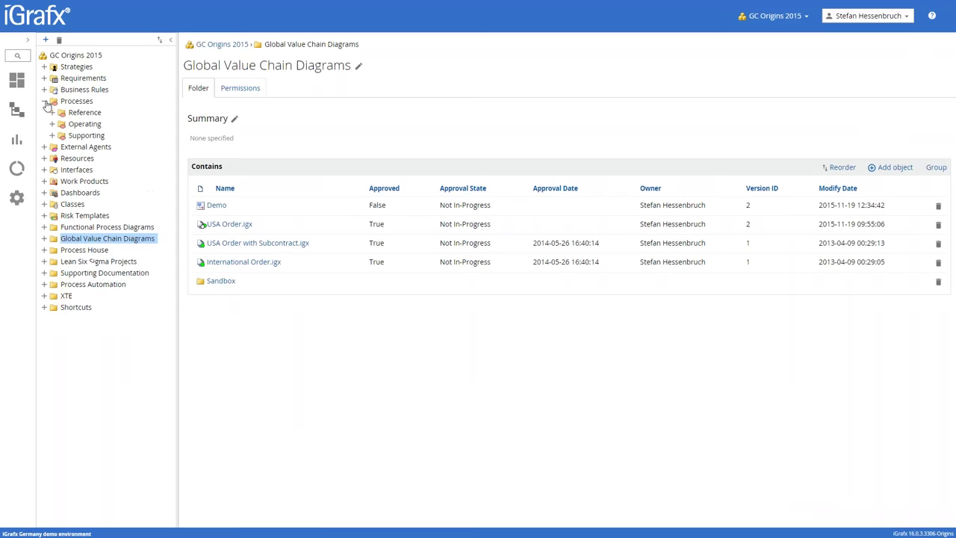
pyautogui.click(51, 124)
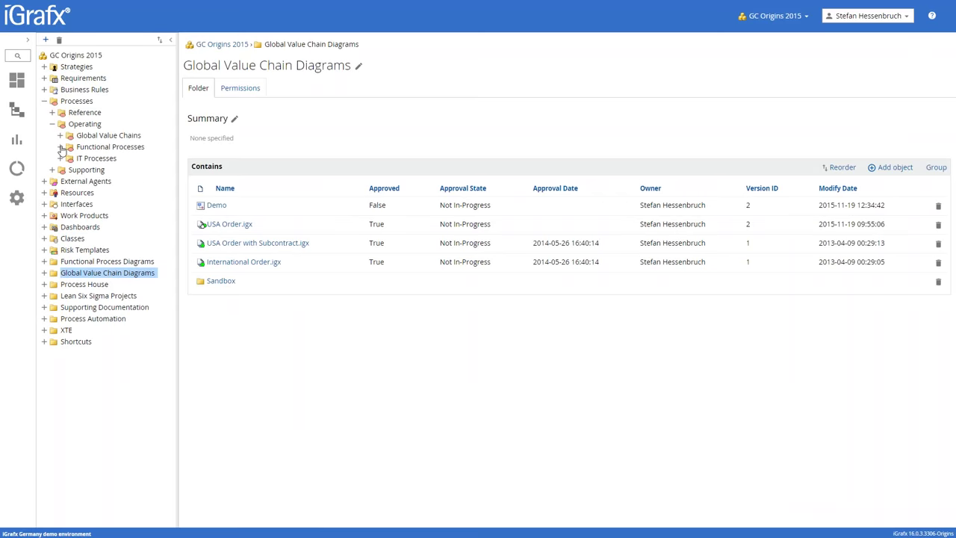
pyautogui.click(60, 146)
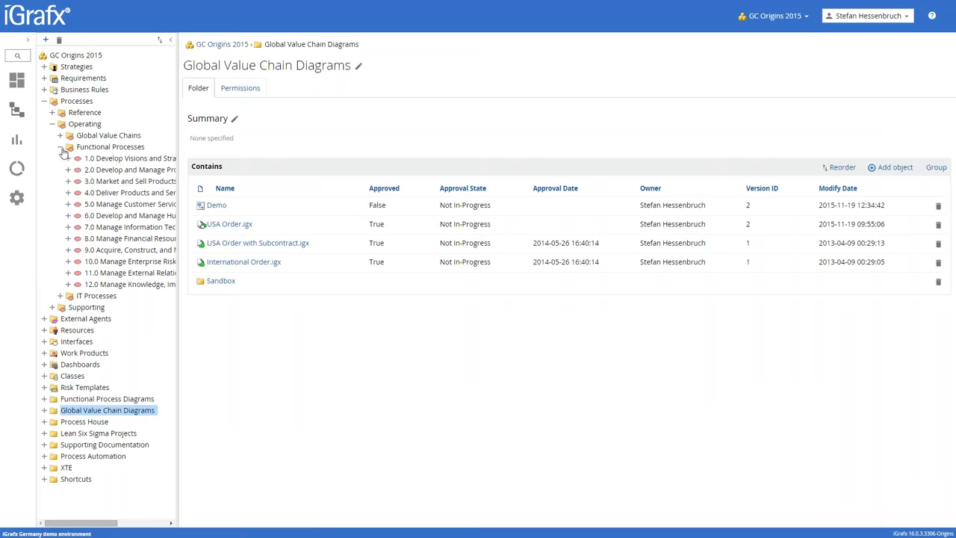
pyautogui.click(115, 205)
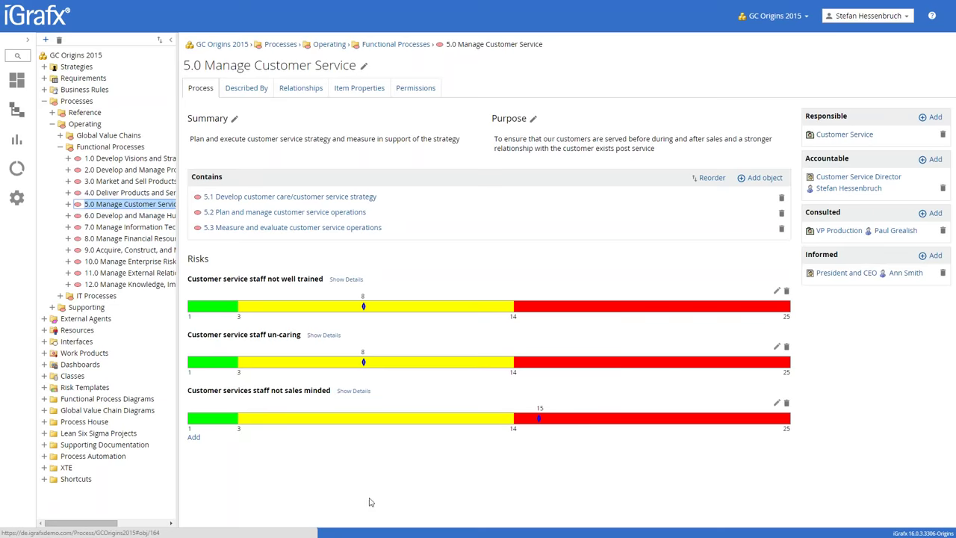
# Step: Examine the two diagrams describing 5.0 Manage Customer Service and the process's incoming and outgoing relationships
pyautogui.click(247, 88)
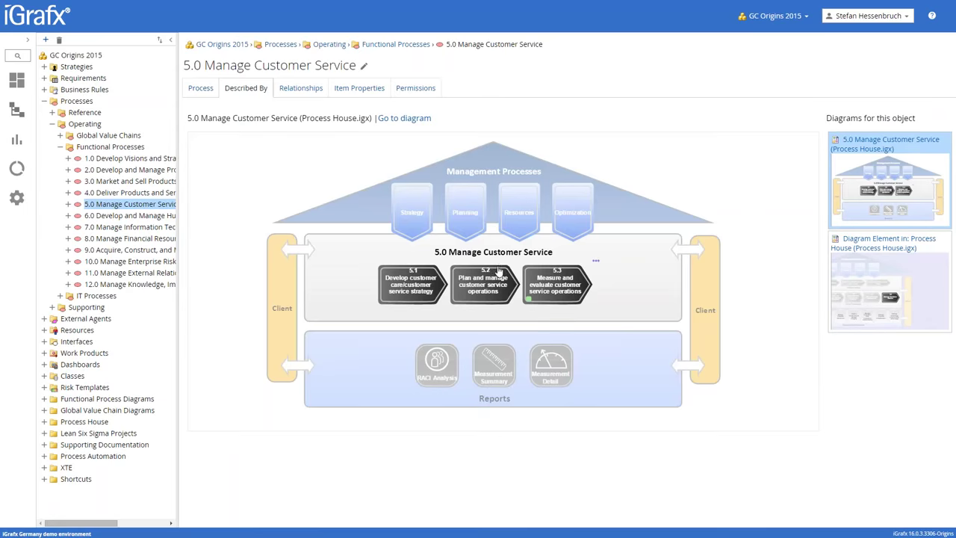
pyautogui.click(936, 272)
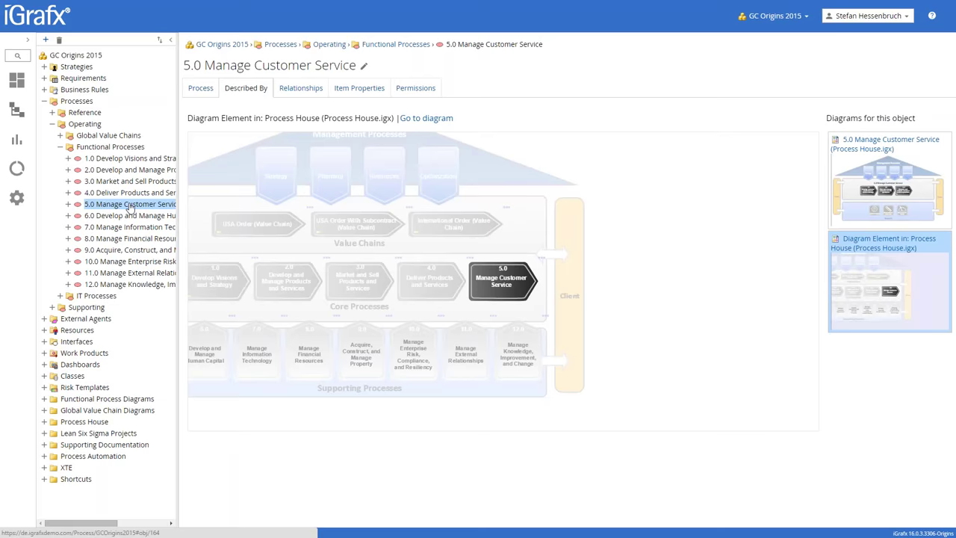
pyautogui.click(869, 207)
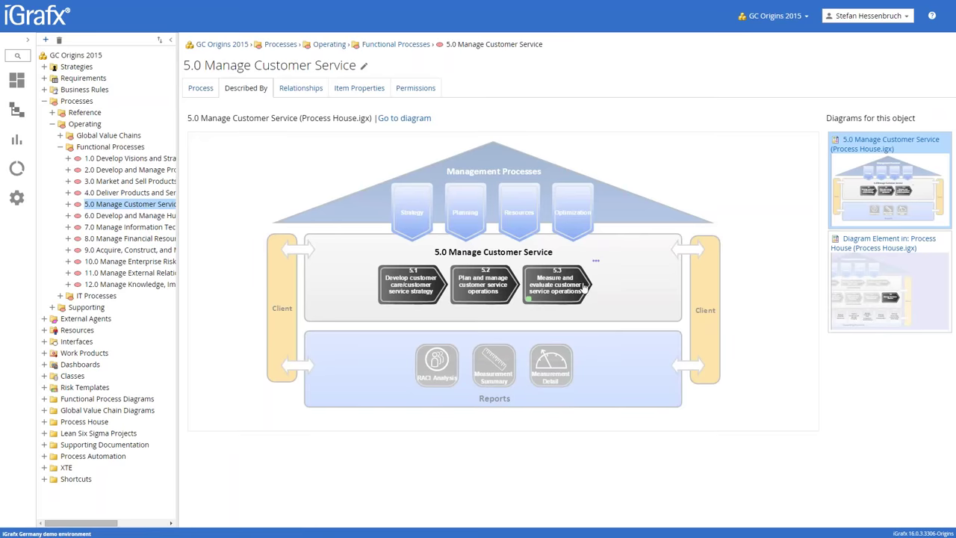
pyautogui.click(301, 91)
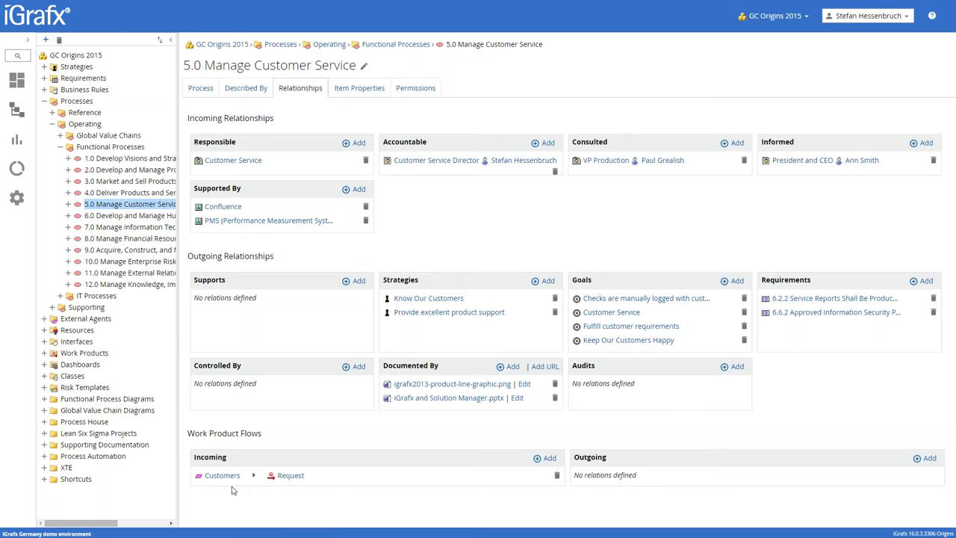
# Step: Create a new process object named Demo in the Functional Processes folder
pyautogui.click(136, 217)
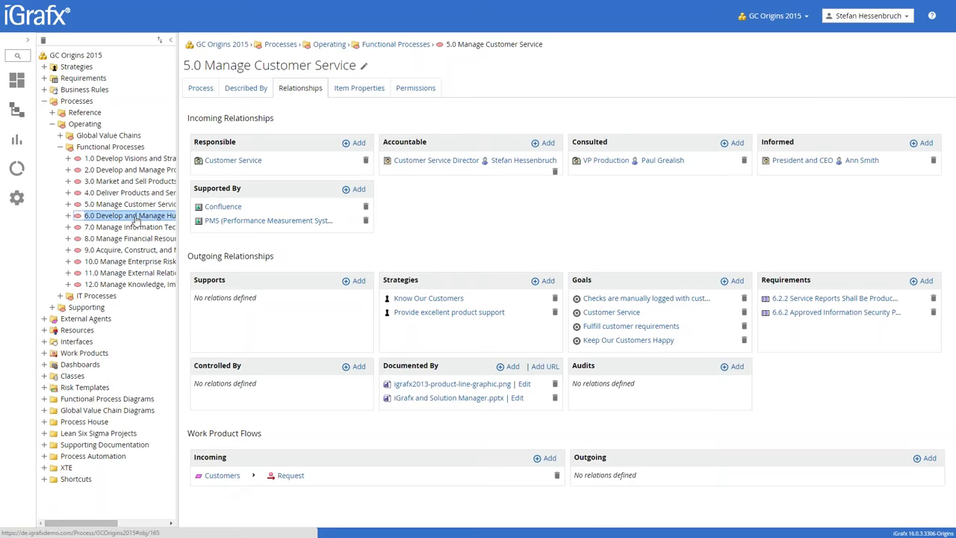
pyautogui.click(129, 193)
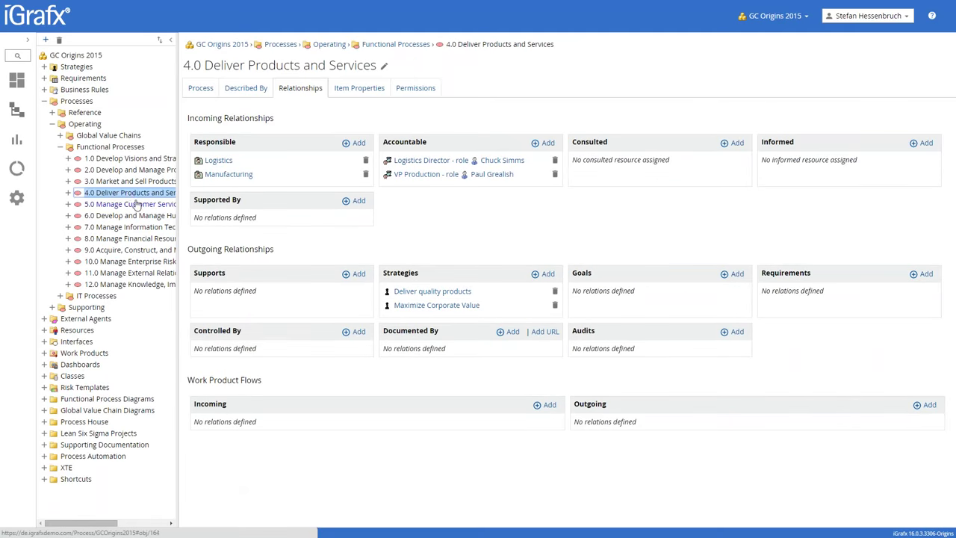
pyautogui.click(105, 147)
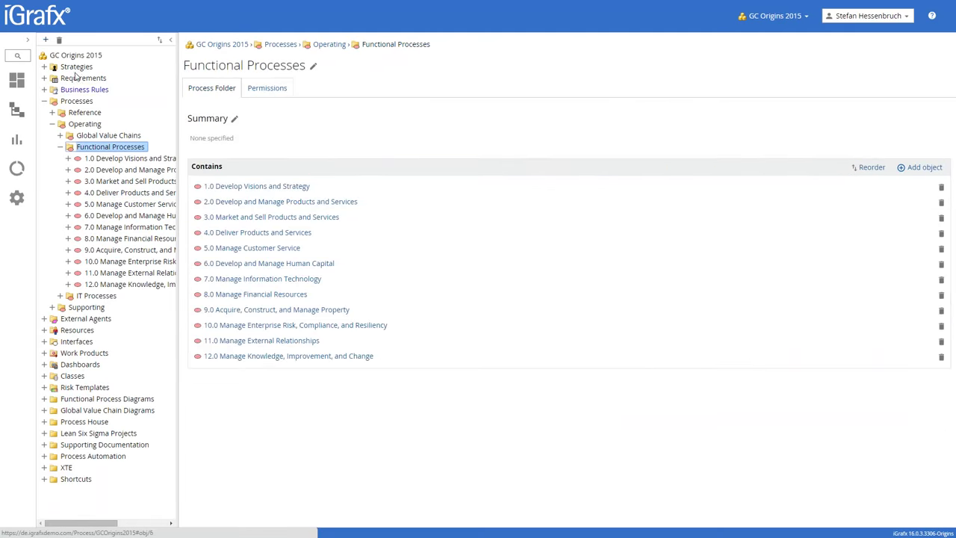
pyautogui.click(45, 40)
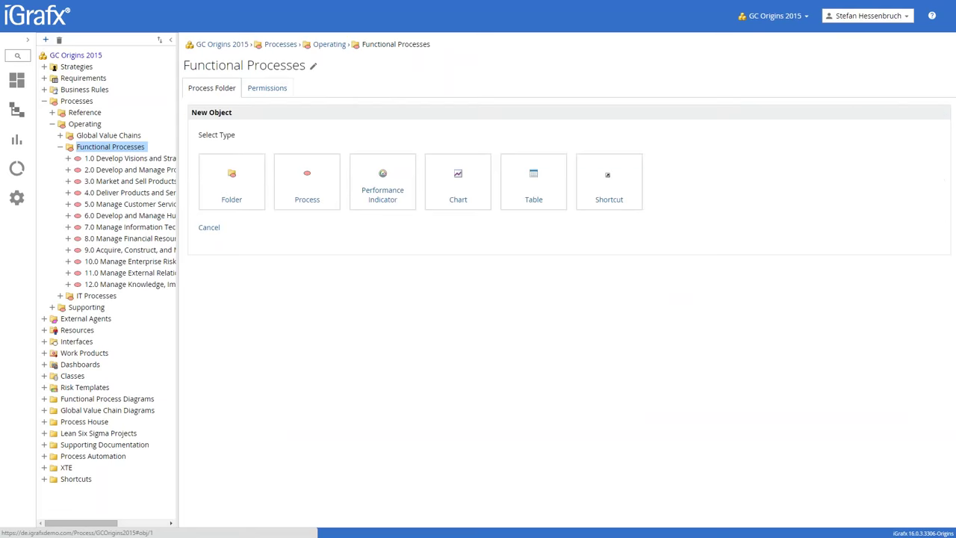
pyautogui.click(305, 173)
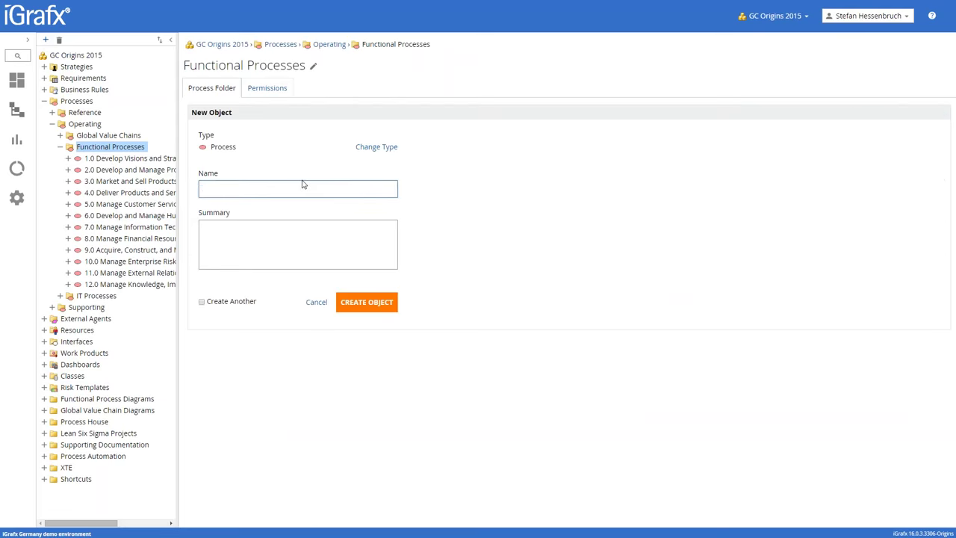
pyautogui.write('Demo')
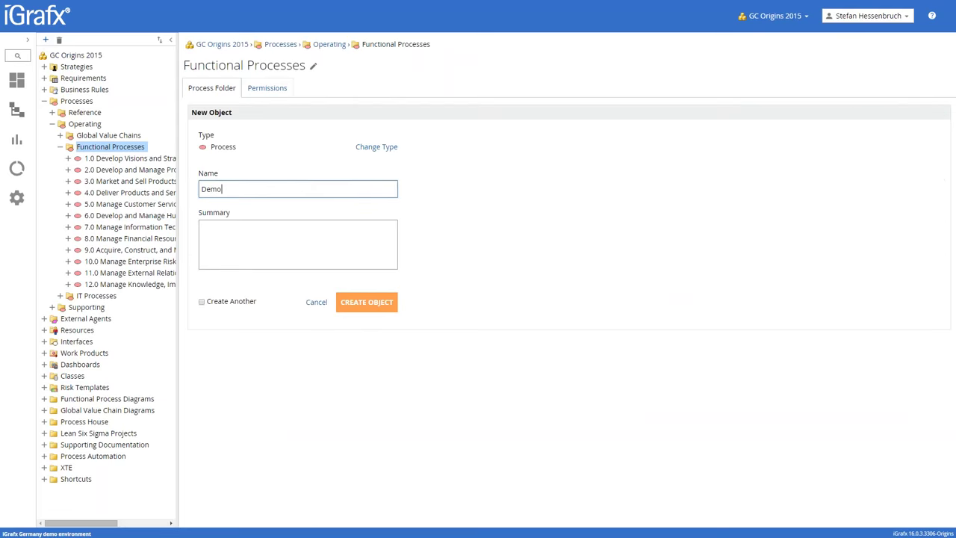
pyautogui.click(367, 311)
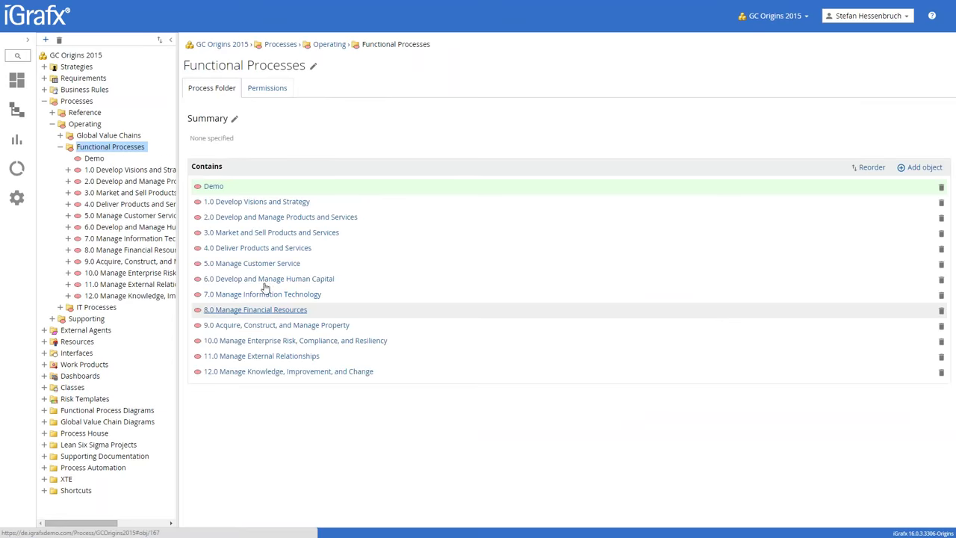
# Step: Assign the Customer Service role as Responsible in the new Demo process's relationships
pyautogui.click(214, 186)
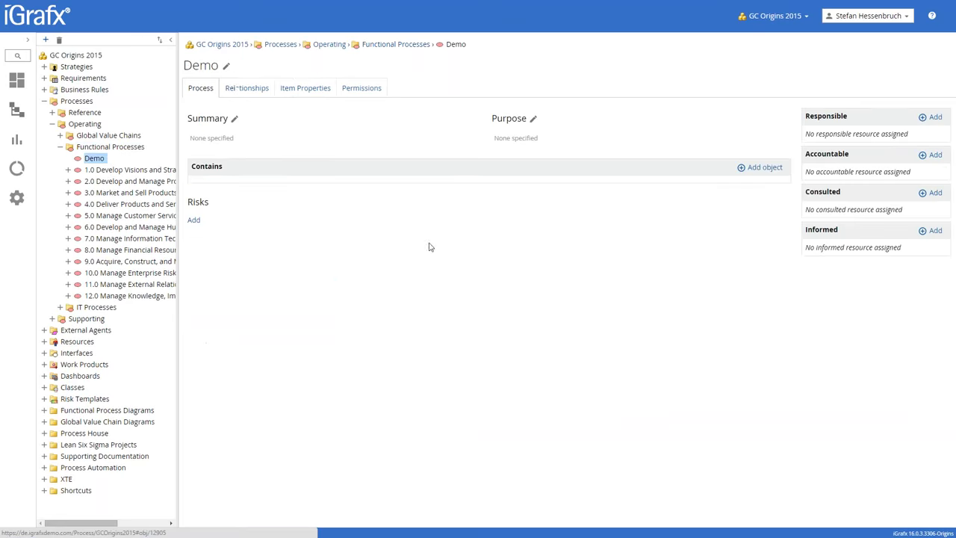
pyautogui.click(253, 89)
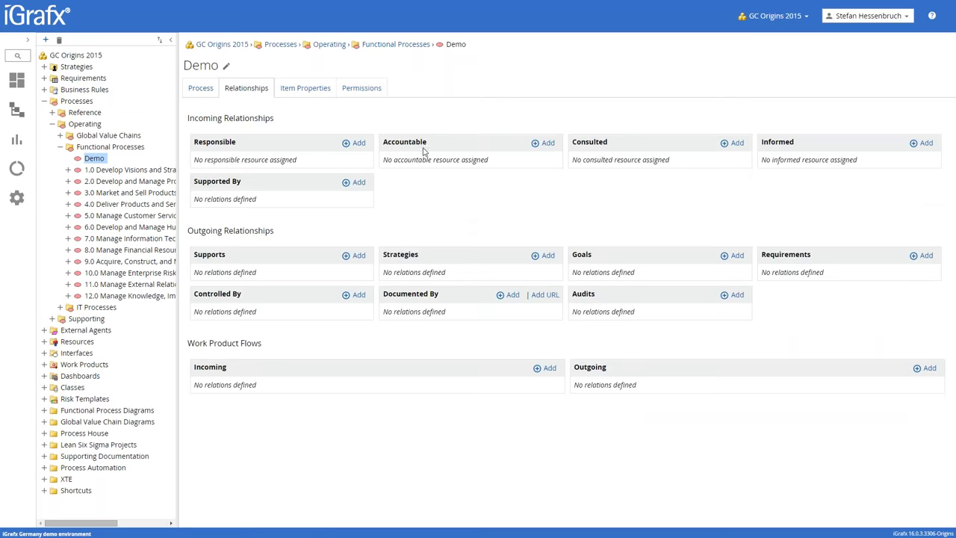
pyautogui.click(358, 145)
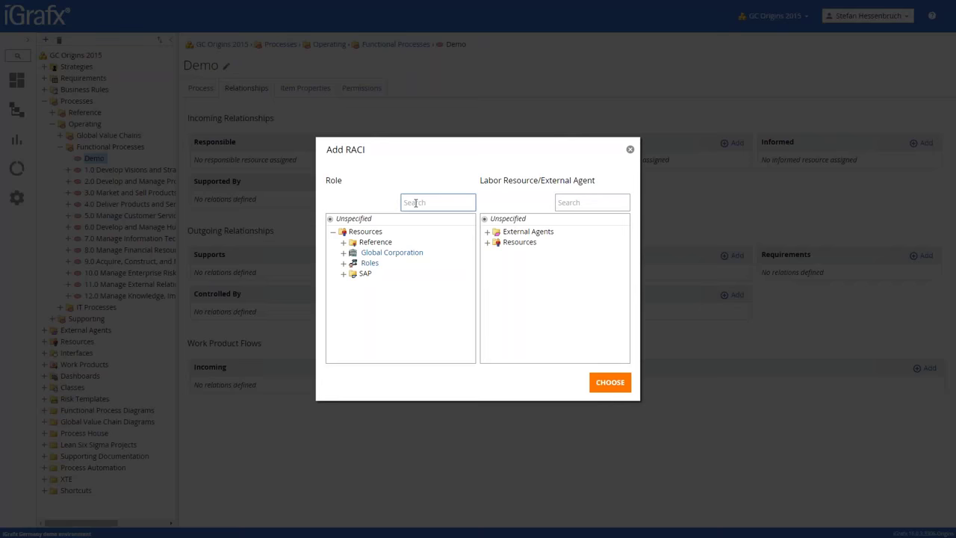
pyautogui.write('custo')
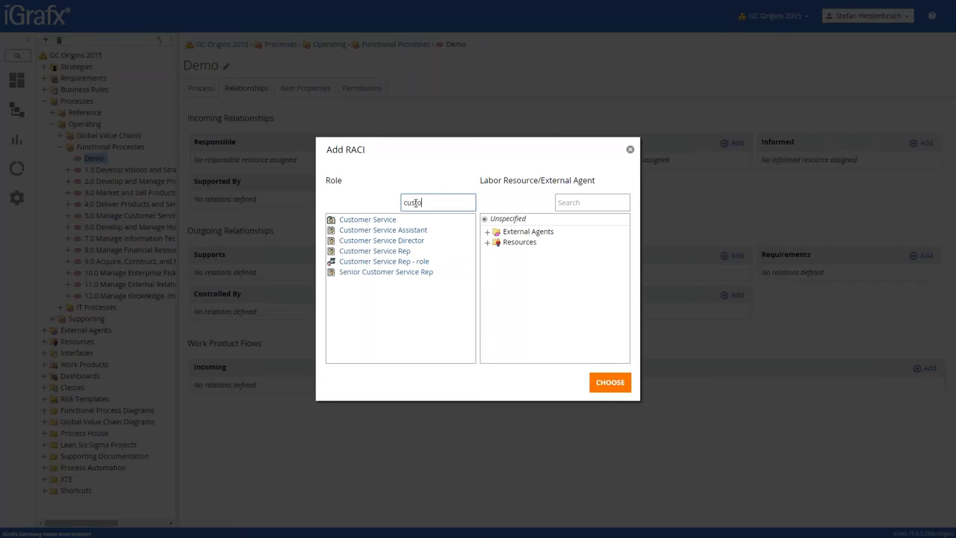
pyautogui.click(367, 220)
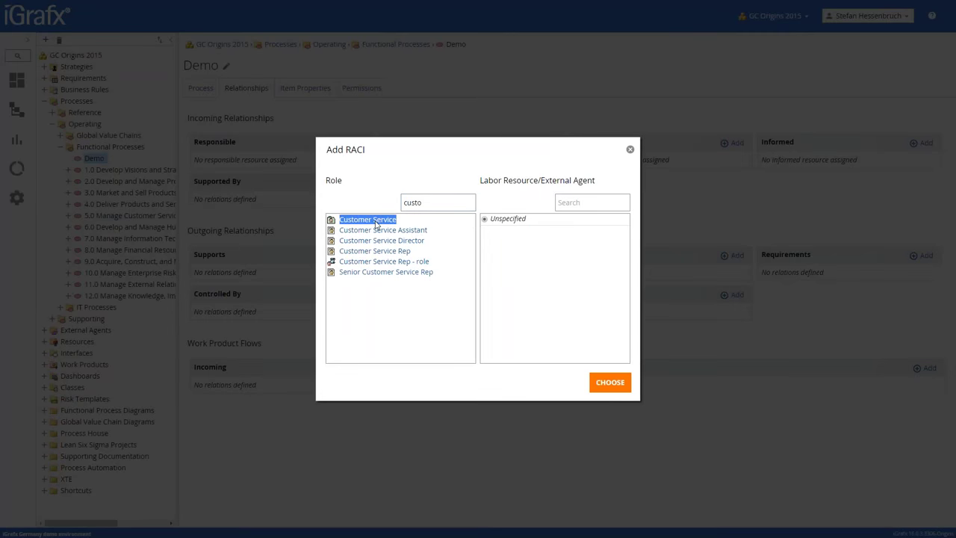
pyautogui.click(617, 384)
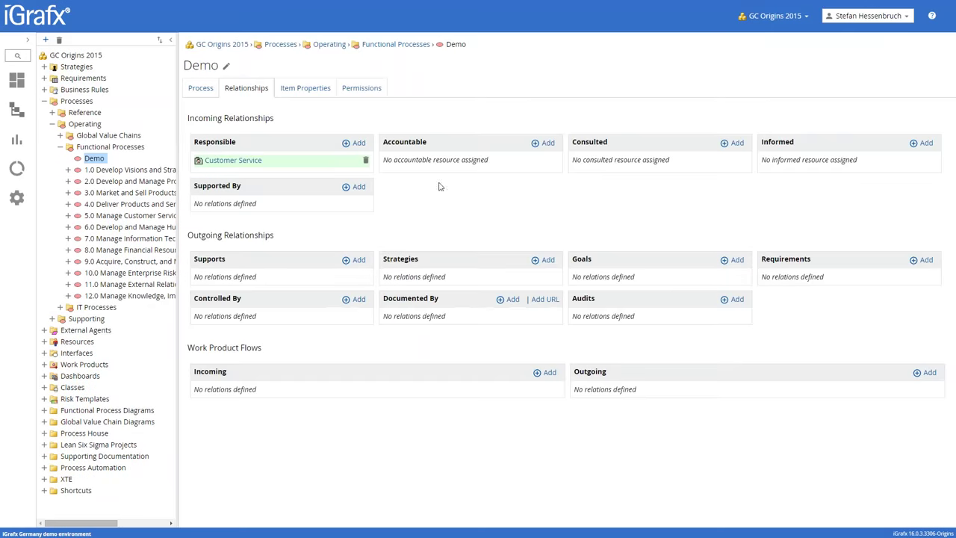
# Step: Assign the Customer Service Director role, together with the signed-in user's labor resource, as Accountable for the Demo process
pyautogui.click(546, 147)
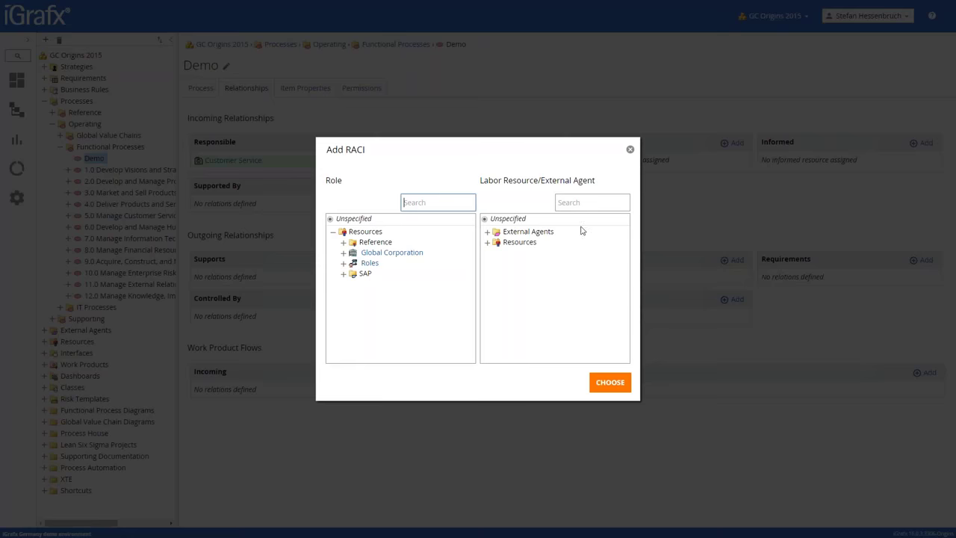
pyautogui.click(585, 201)
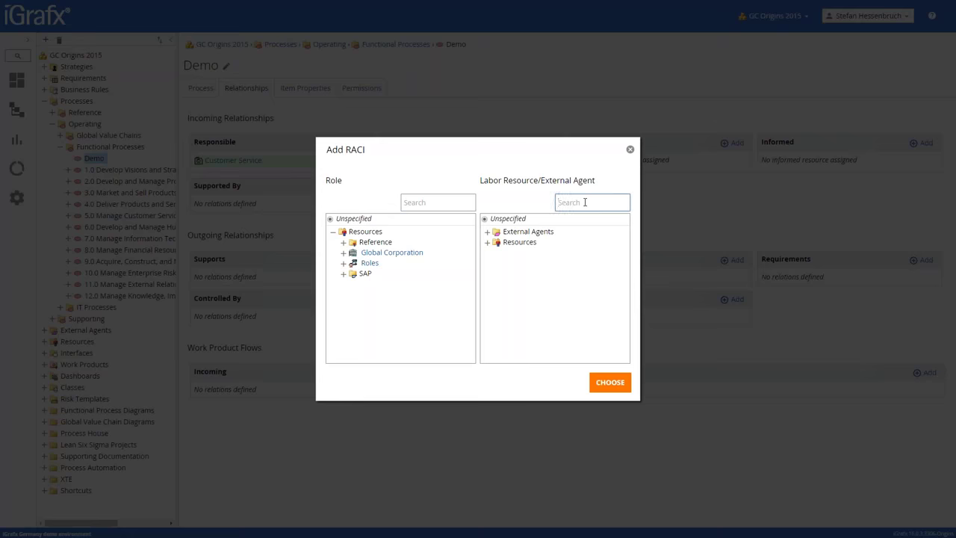
pyautogui.write('stef')
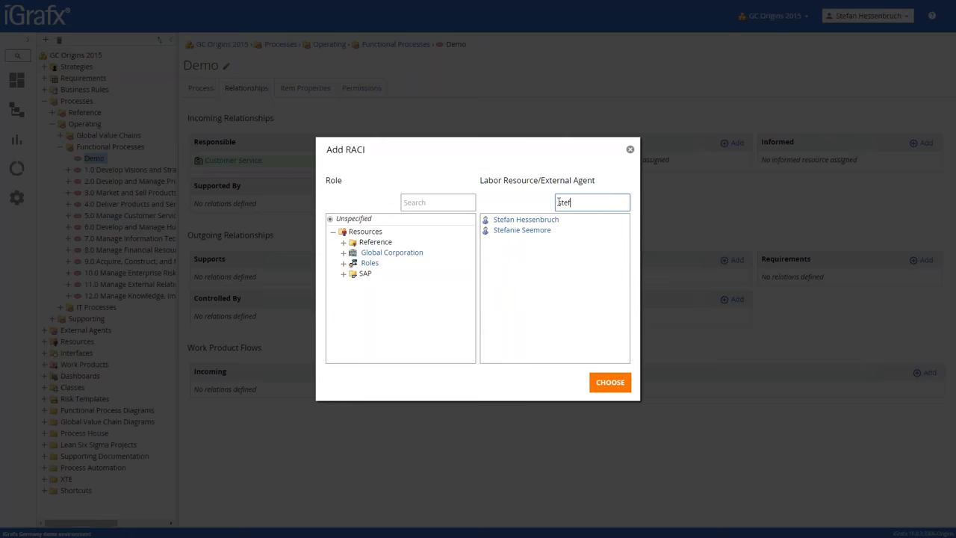
pyautogui.click(527, 221)
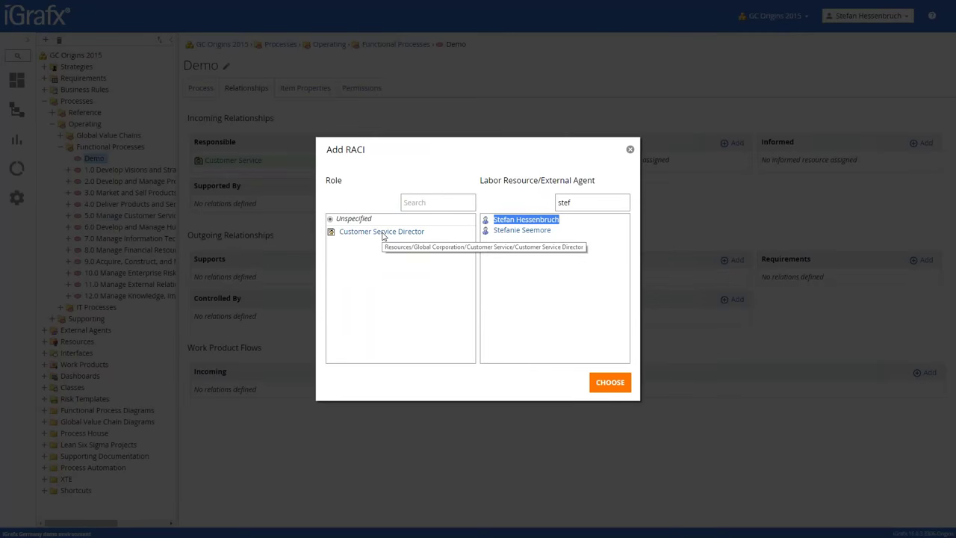
pyautogui.click(384, 232)
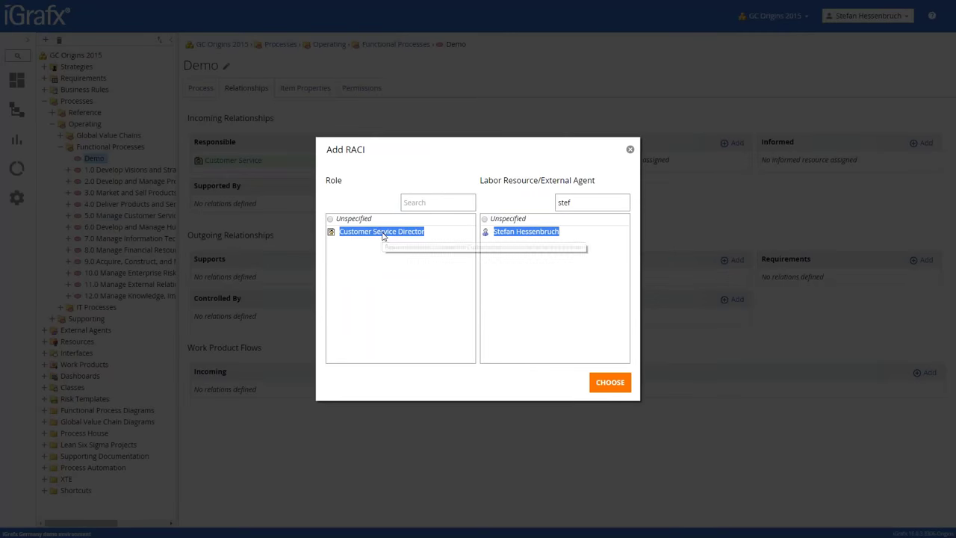
pyautogui.click(610, 382)
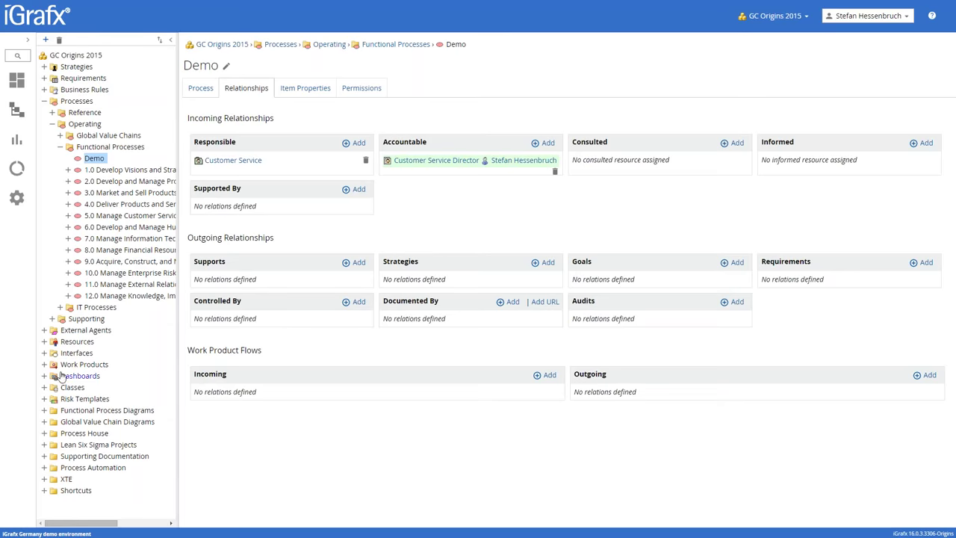
# Step: Add the PMS business application from Resources > IT Architecture > Systems to Demo's Supported By relationships
pyautogui.click(44, 341)
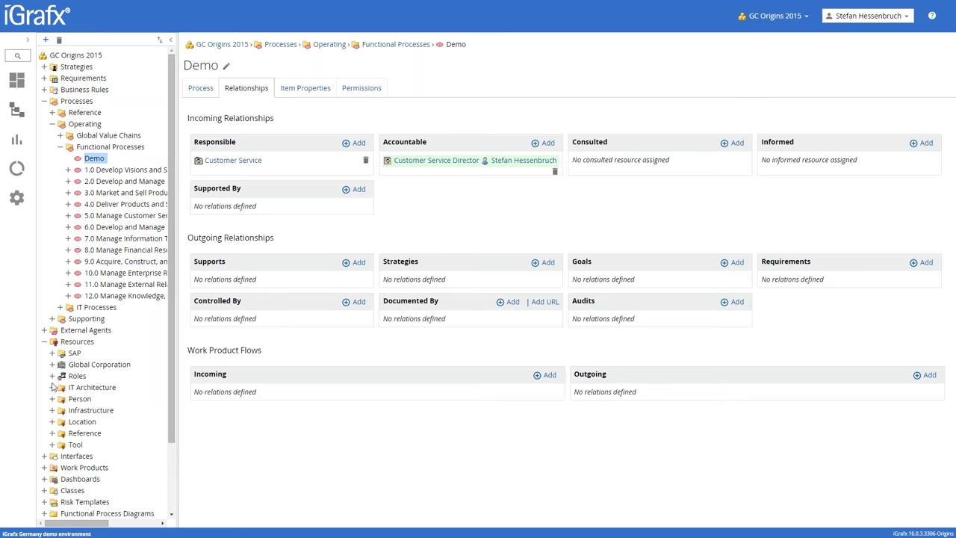
pyautogui.click(52, 387)
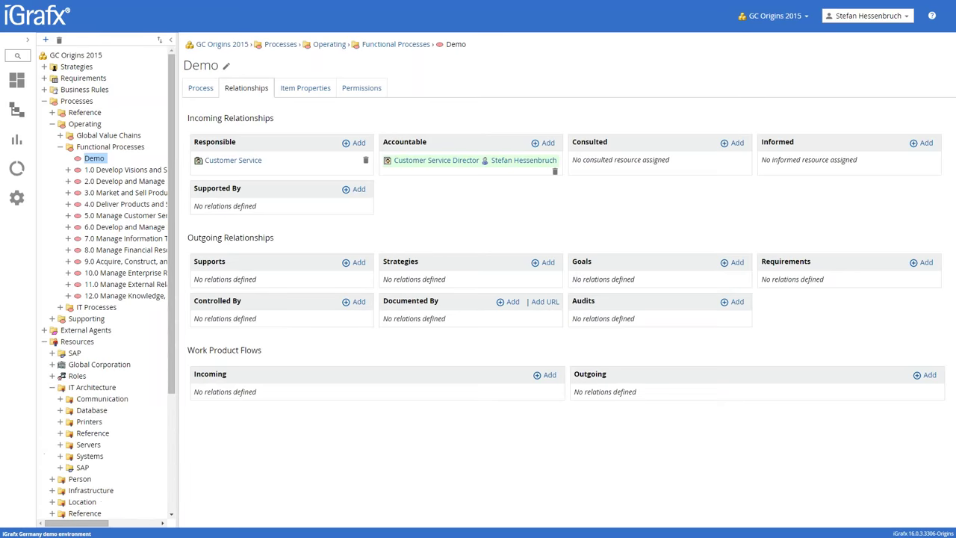
pyautogui.click(59, 455)
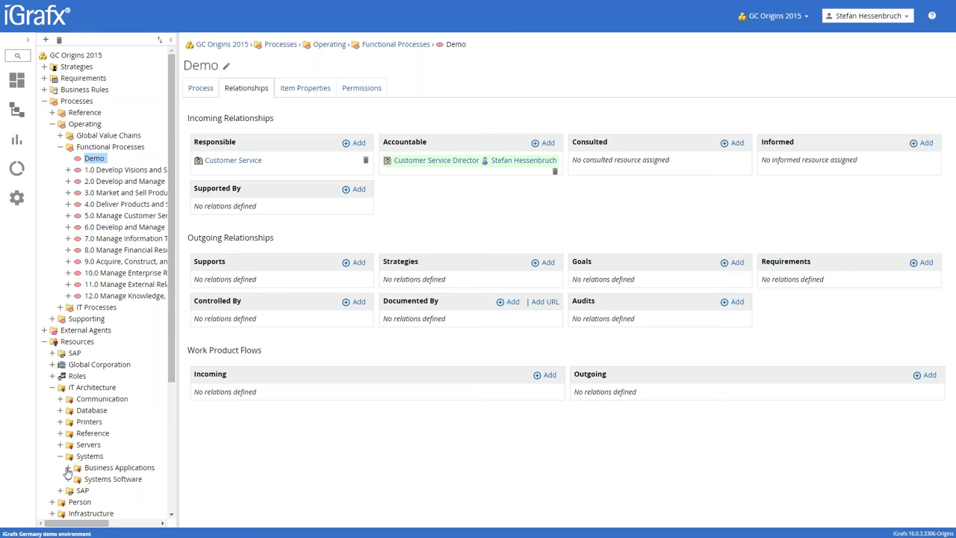
pyautogui.click(68, 467)
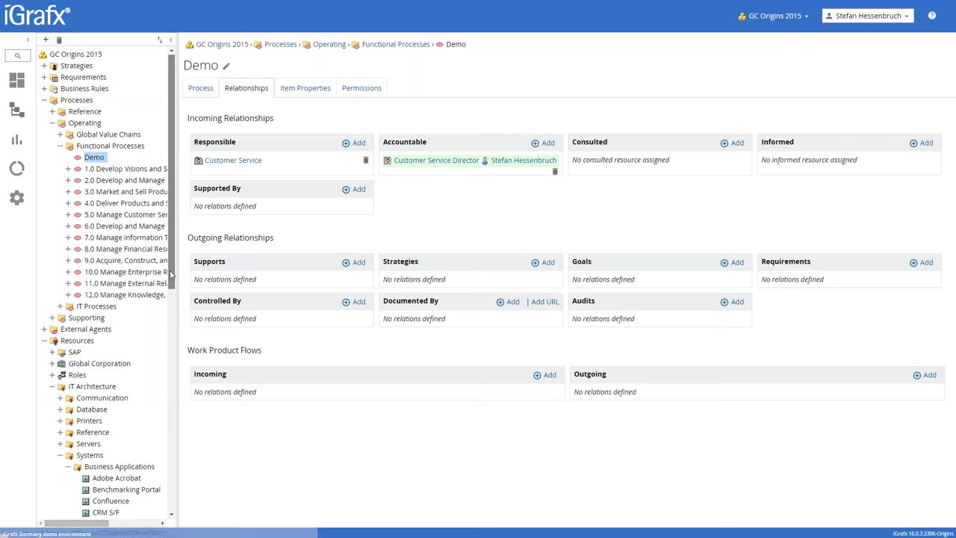
pyautogui.moveTo(171, 275); pyautogui.dragTo(171, 402)
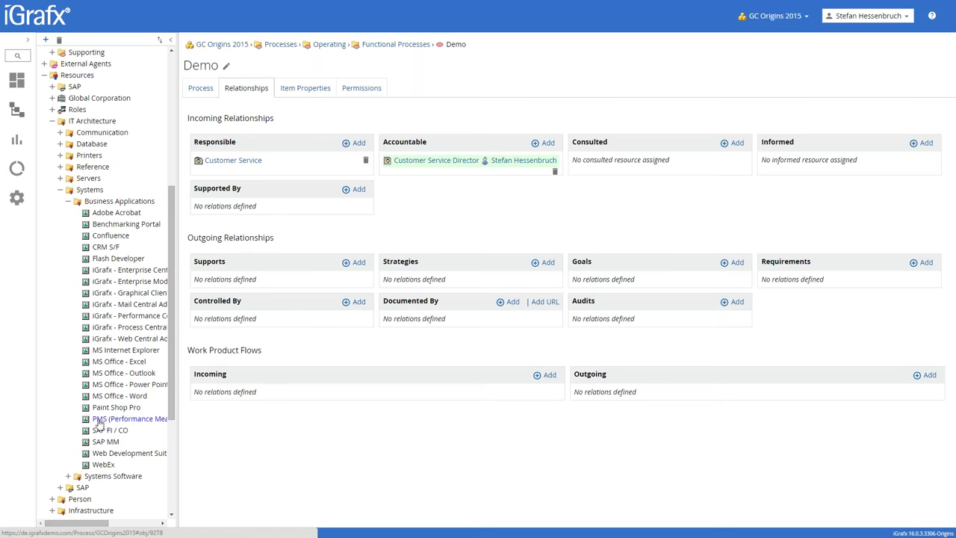
pyautogui.moveTo(101, 420); pyautogui.dragTo(243, 209)
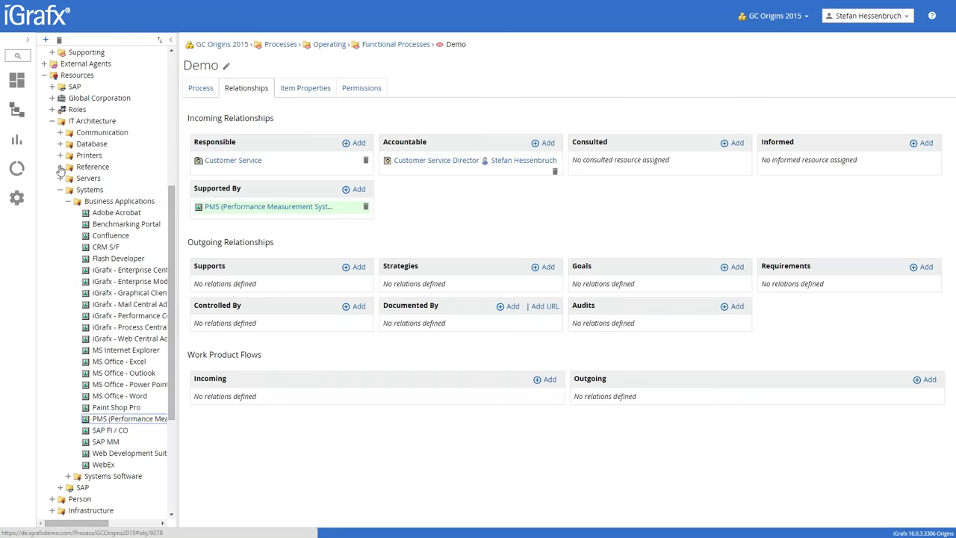
# Step: Assign Global Corporation's COO (Chief Operating Officer) as Consulted and the CFO under Finance as Informed for the Demo process
pyautogui.click(61, 189)
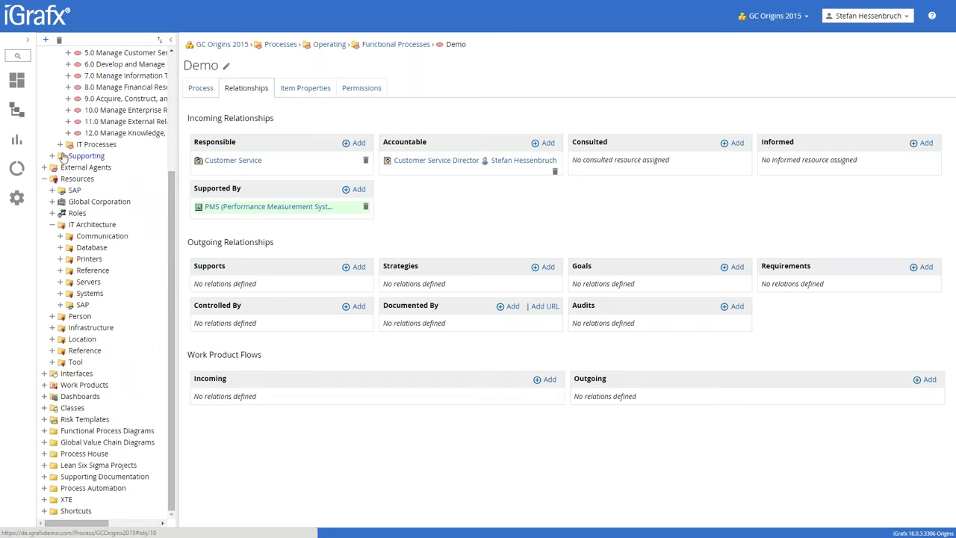
pyautogui.click(52, 201)
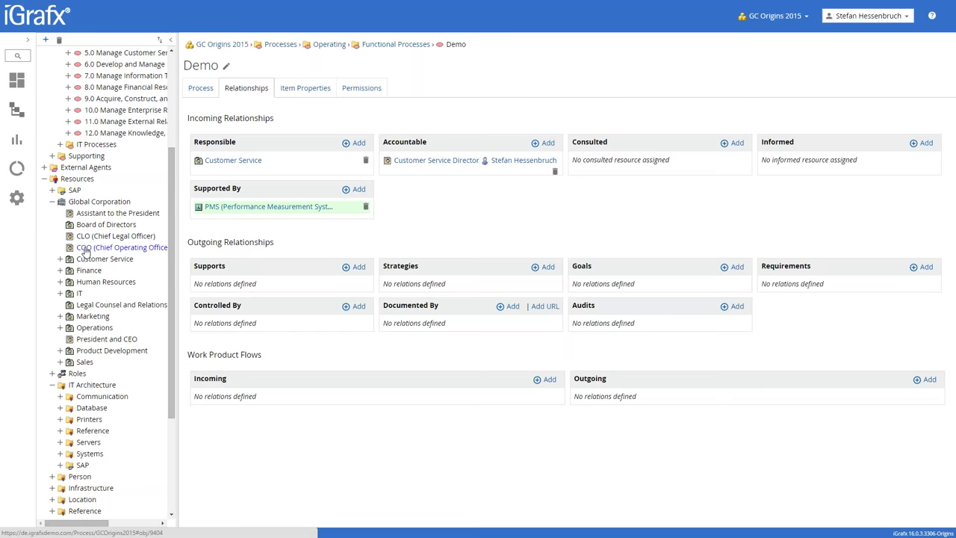
pyautogui.moveTo(85, 252); pyautogui.dragTo(617, 170)
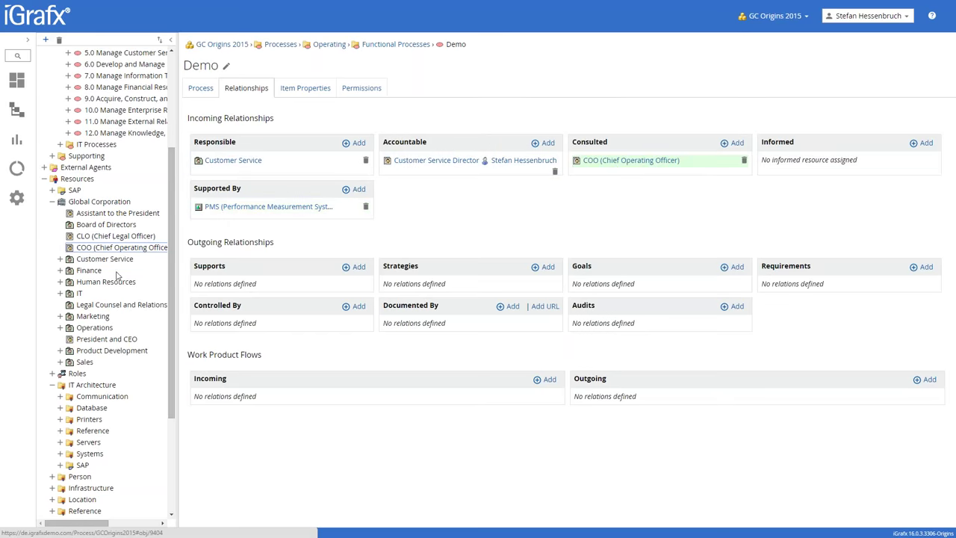
pyautogui.click(60, 271)
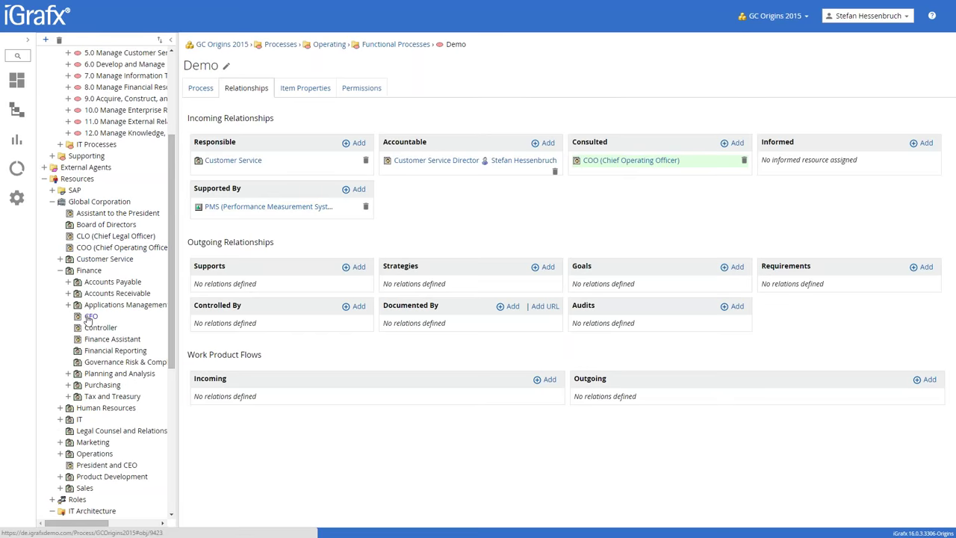
pyautogui.moveTo(88, 316); pyautogui.dragTo(858, 164)
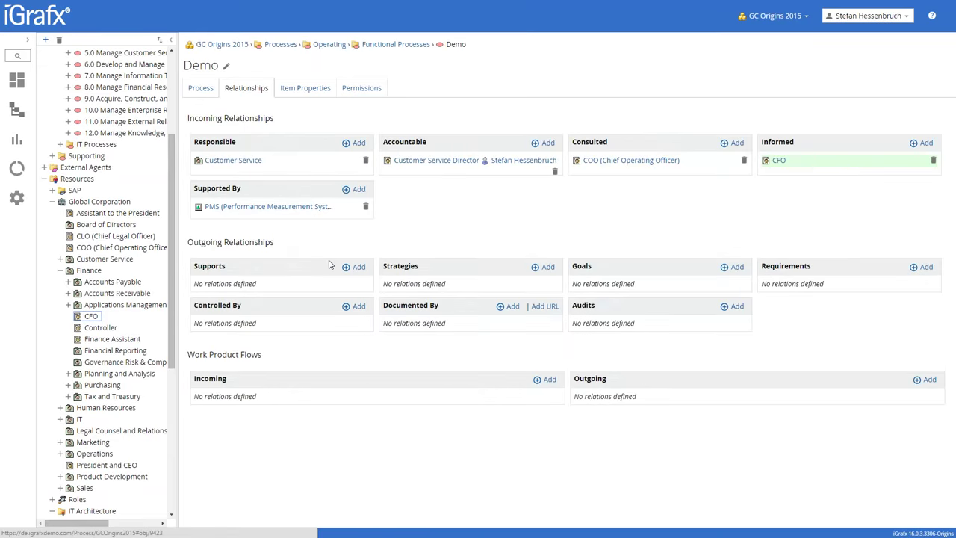
pyautogui.hotkey('alt', 'Tab')
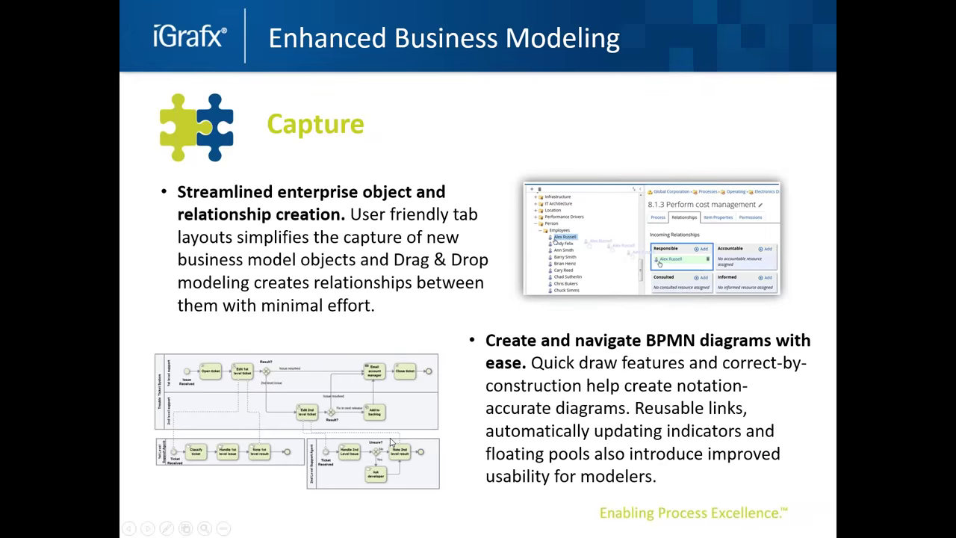
pyautogui.hotkey('alt', 'Tab')
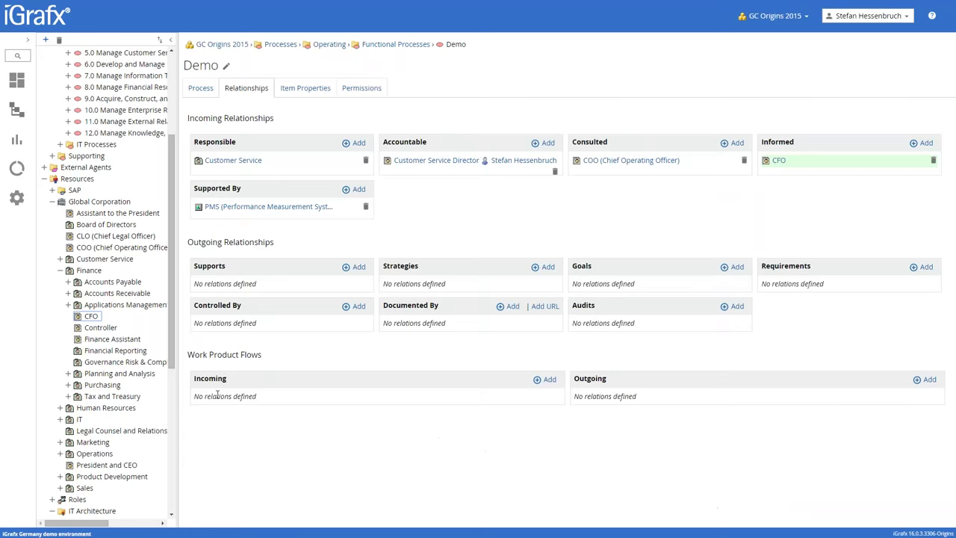
pyautogui.hotkey('alt', 'Tab')
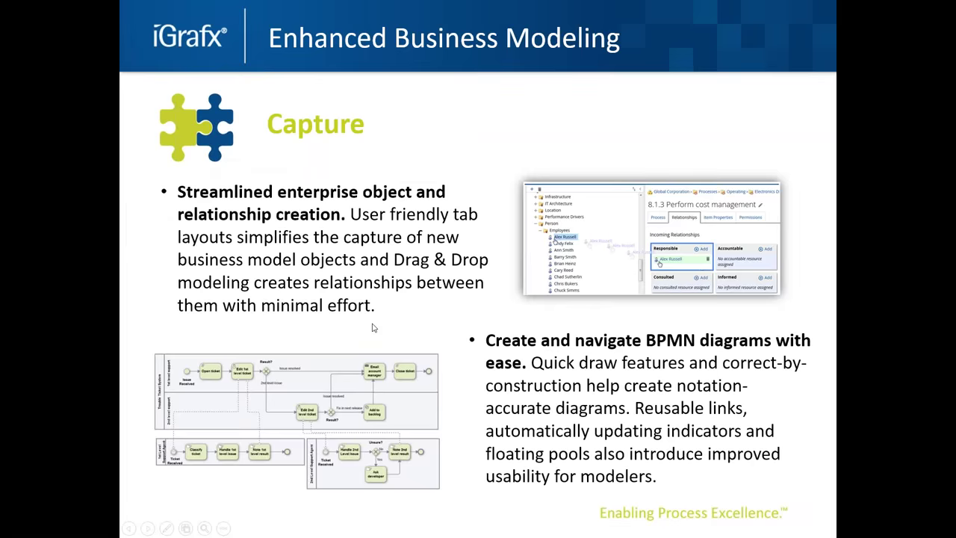
pyautogui.press('Right')
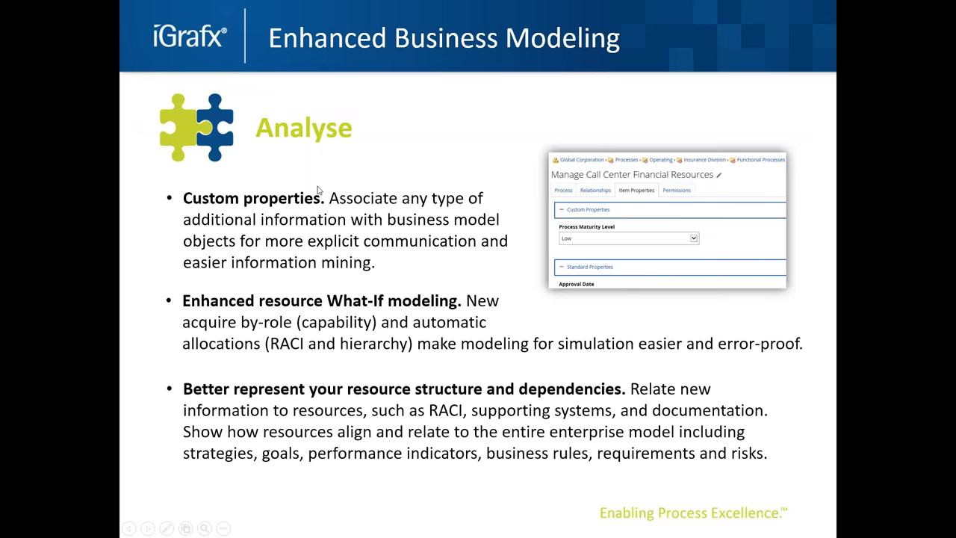
# Step: Switch back to iGrafx and review the item properties, describing diagrams and relationships of the 1.0 Develop Visions and Strategy process
pyautogui.hotkey('alt', 'Tab')
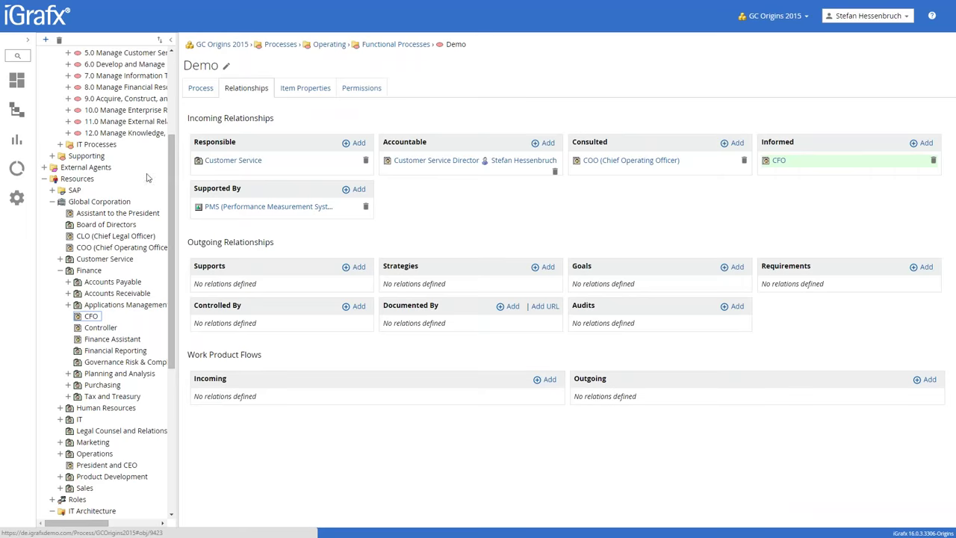
pyautogui.scroll(1, 172, 167)
pyautogui.scroll(2, 173, 167)
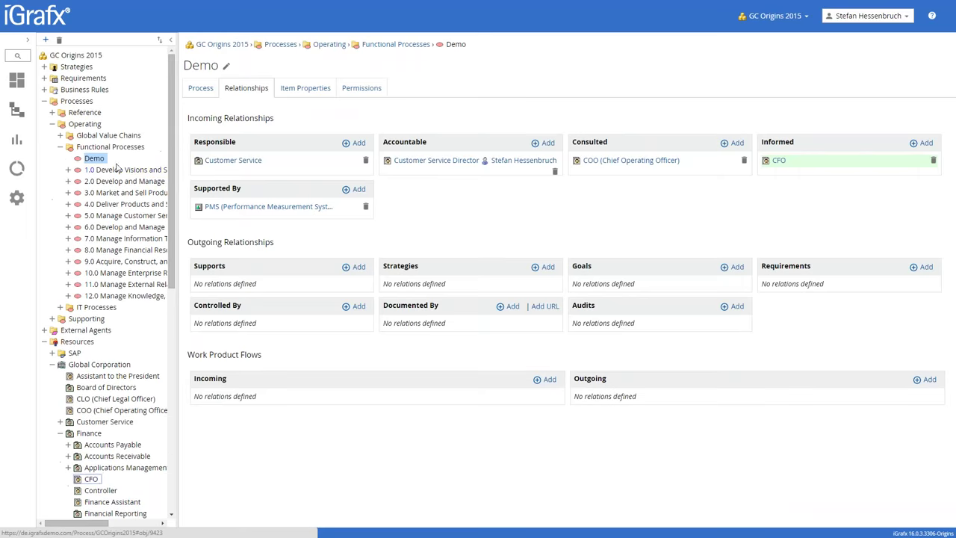
pyautogui.click(118, 169)
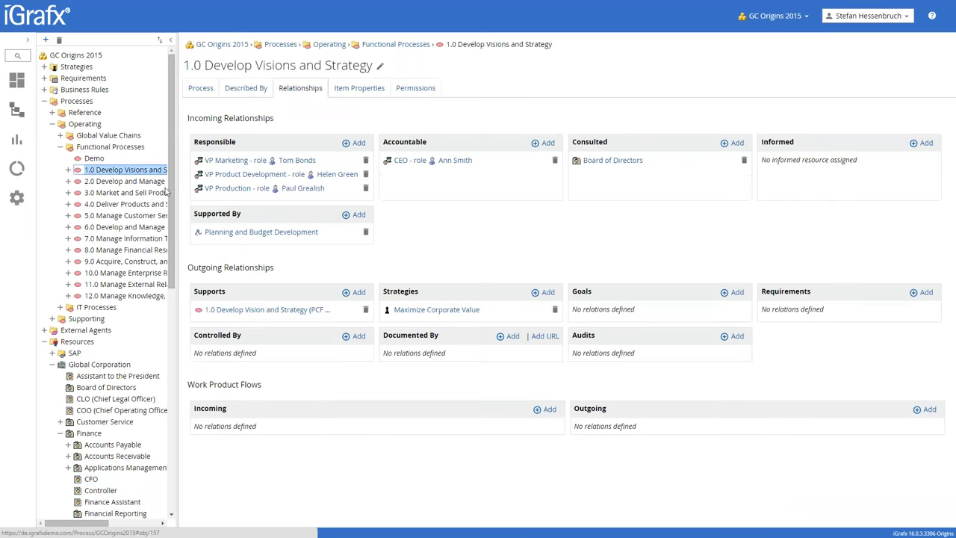
pyautogui.click(356, 89)
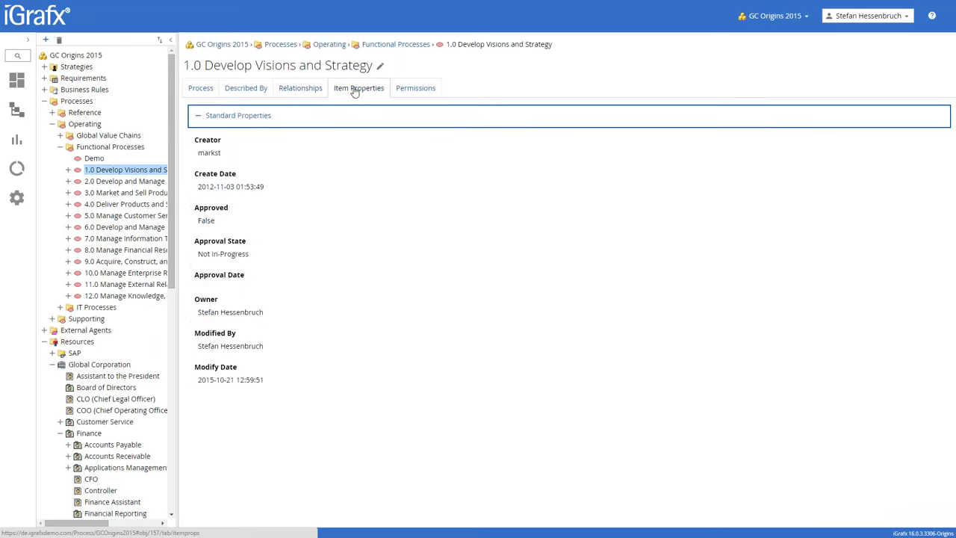
pyautogui.click(200, 88)
pyautogui.click(254, 90)
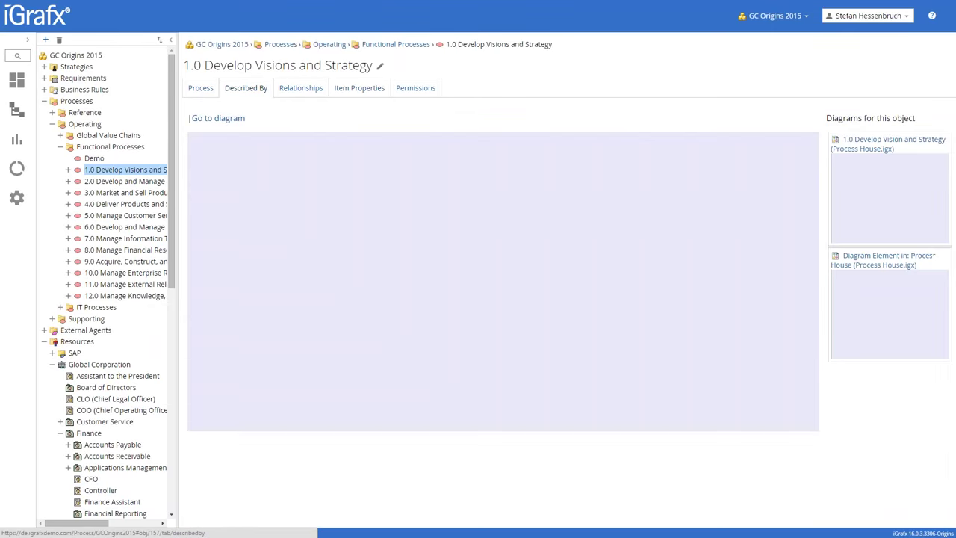
pyautogui.click(301, 91)
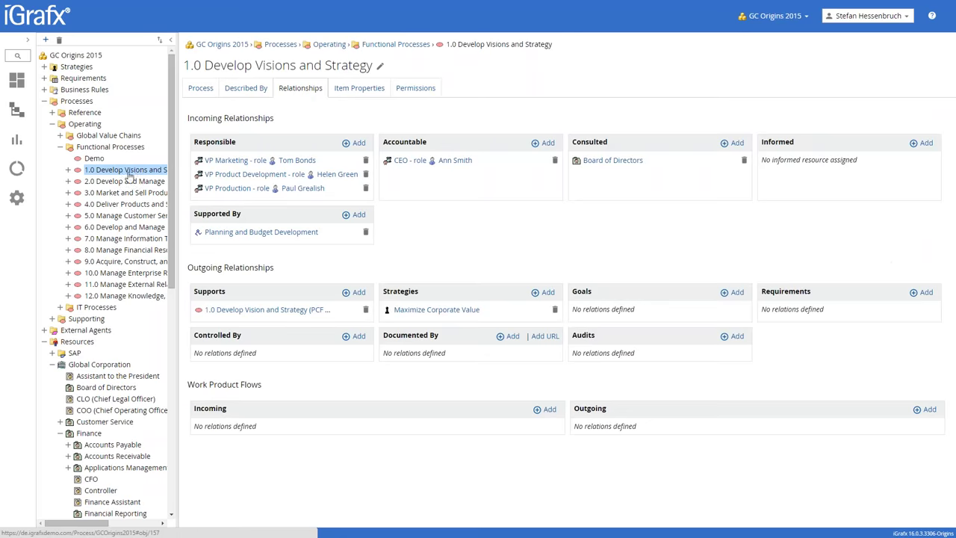
# Step: Examine the Process Maturity and Classified definitions in the repository's custom properties configuration, including their types and object availability
pyautogui.moveTo(17, 169)
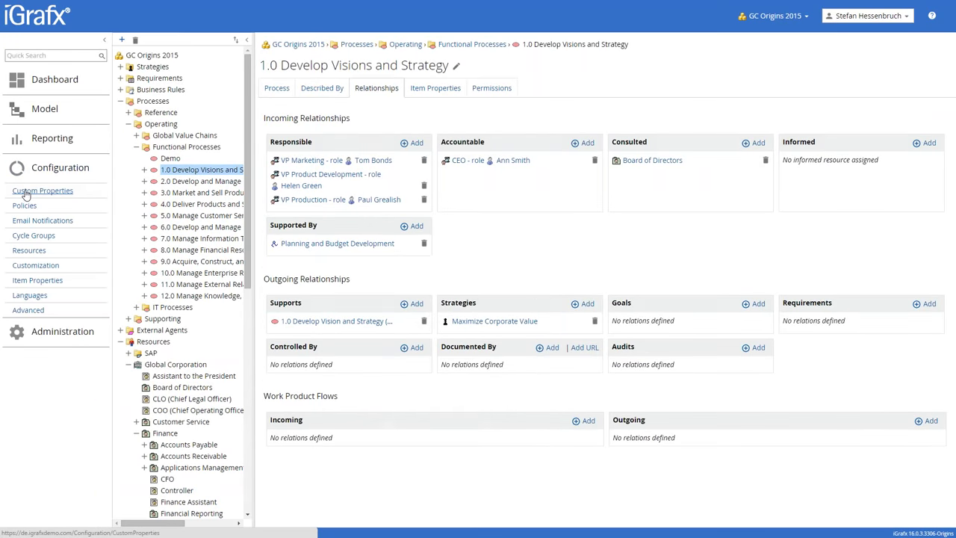
pyautogui.click(25, 192)
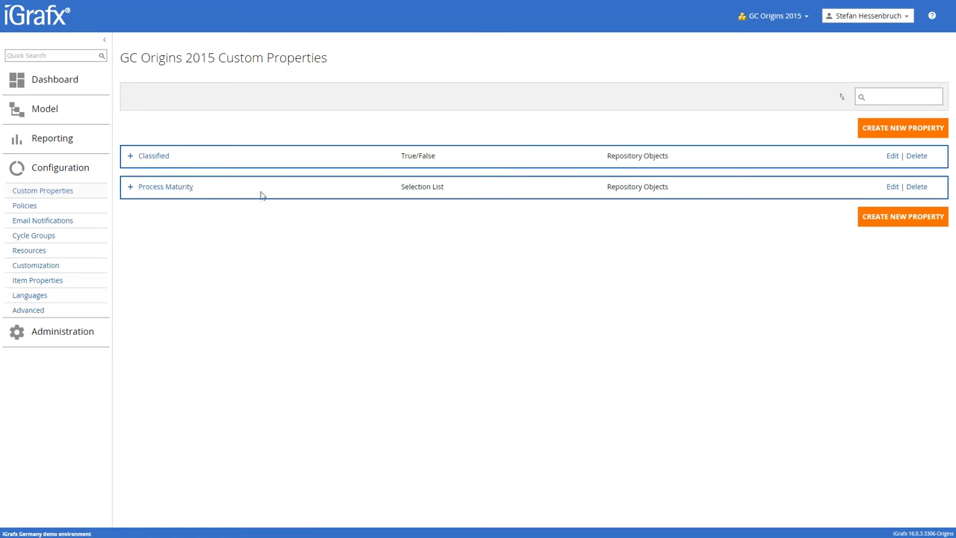
pyautogui.click(132, 188)
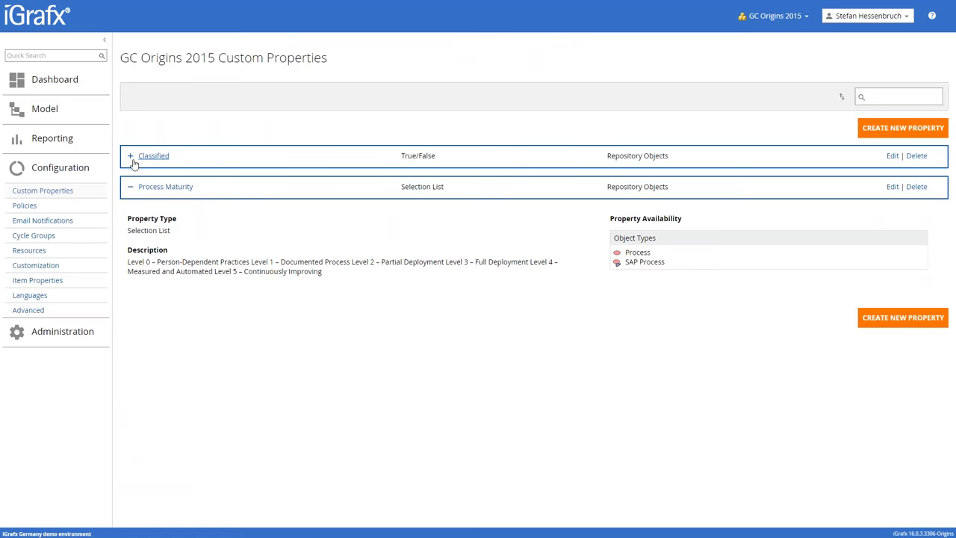
pyautogui.click(133, 187)
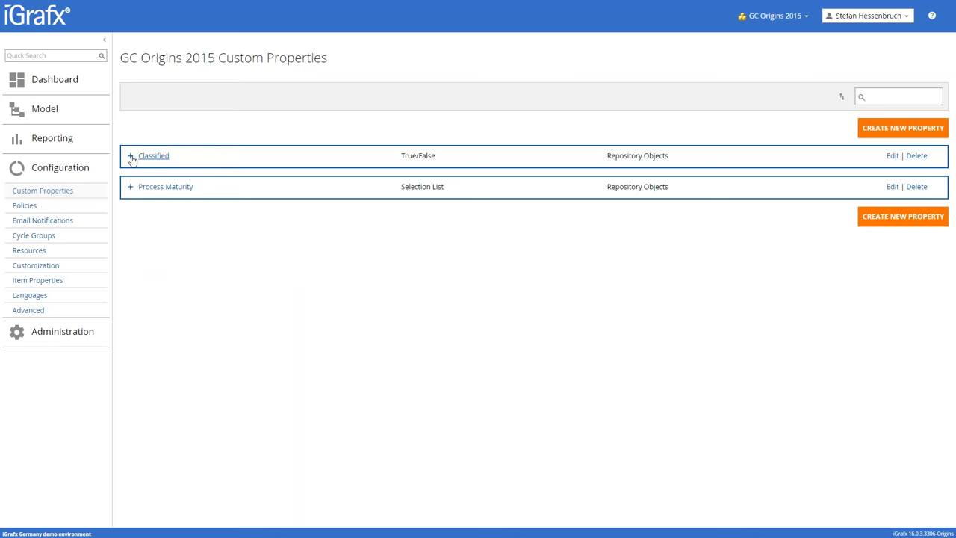
pyautogui.click(131, 158)
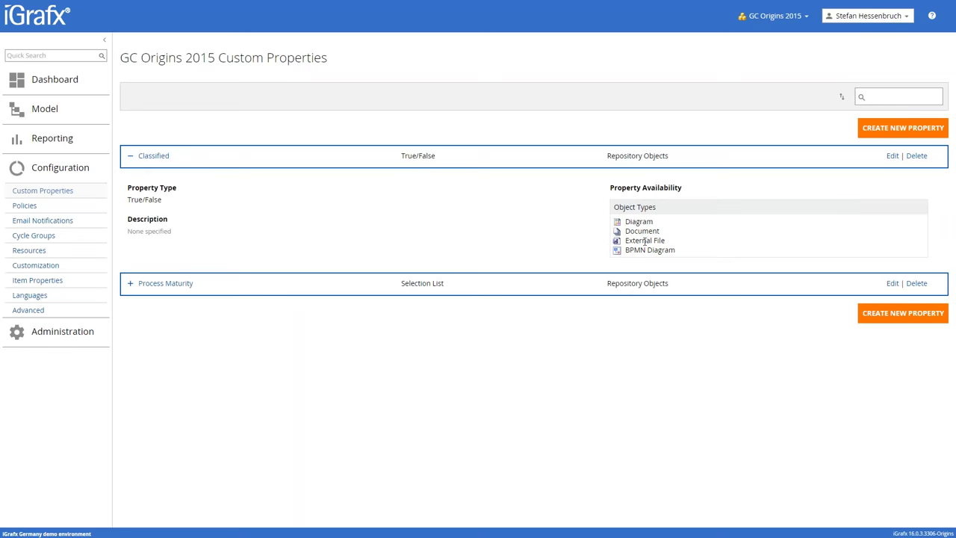
pyautogui.click(129, 158)
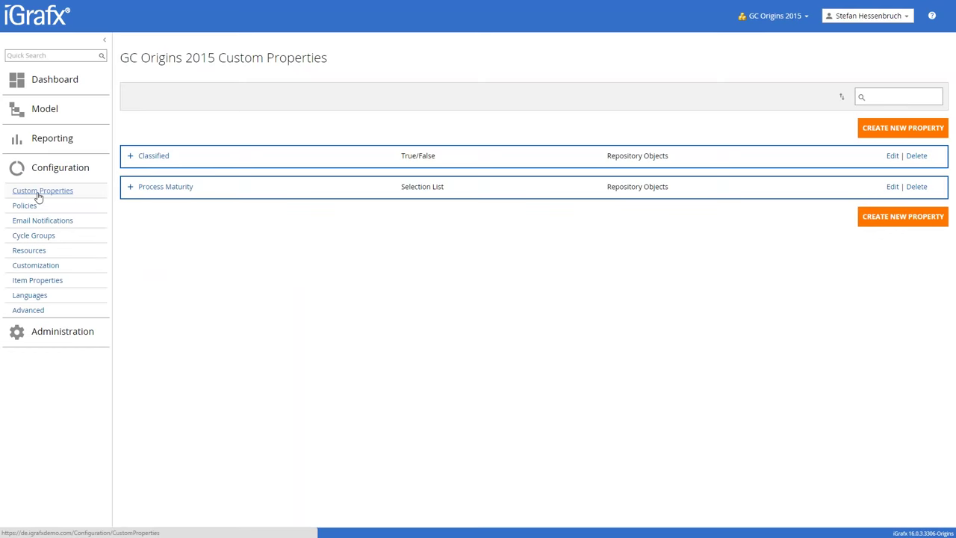
# Step: Return to the model and view the custom Process Maturity property in the item properties of 1.0 Develop Visions and Strategy
pyautogui.click(41, 110)
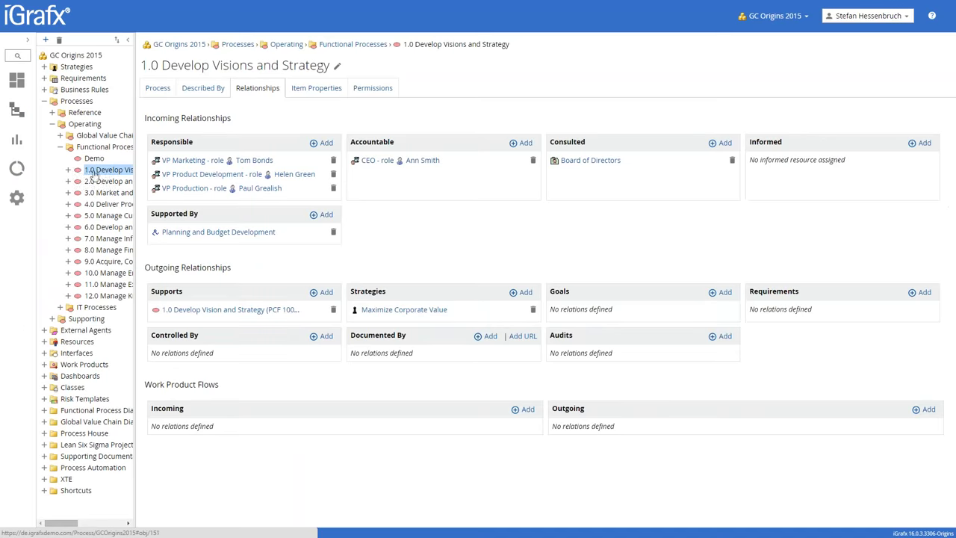
pyautogui.click(323, 90)
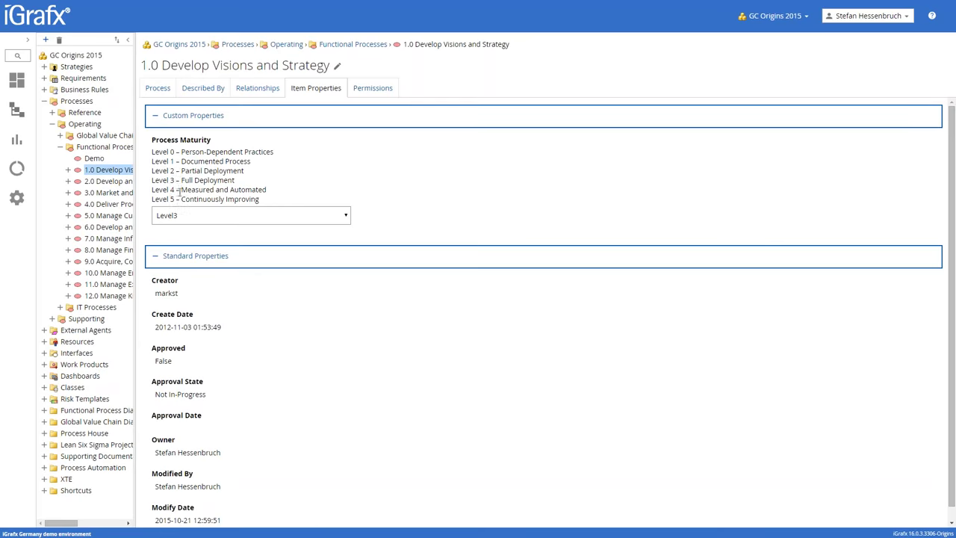
# Step: Set the Process Maturity property of the Demo process to Level1
pyautogui.click(91, 159)
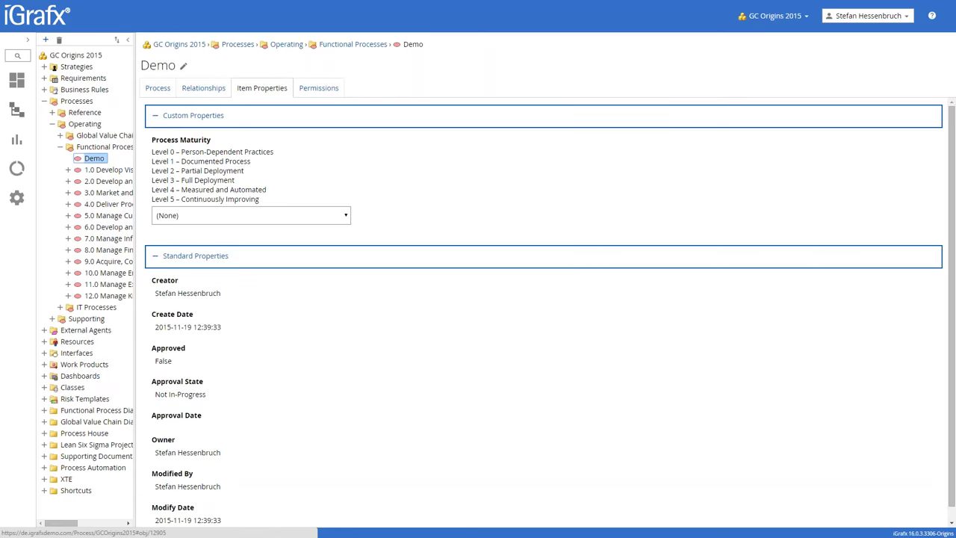
pyautogui.click(339, 217)
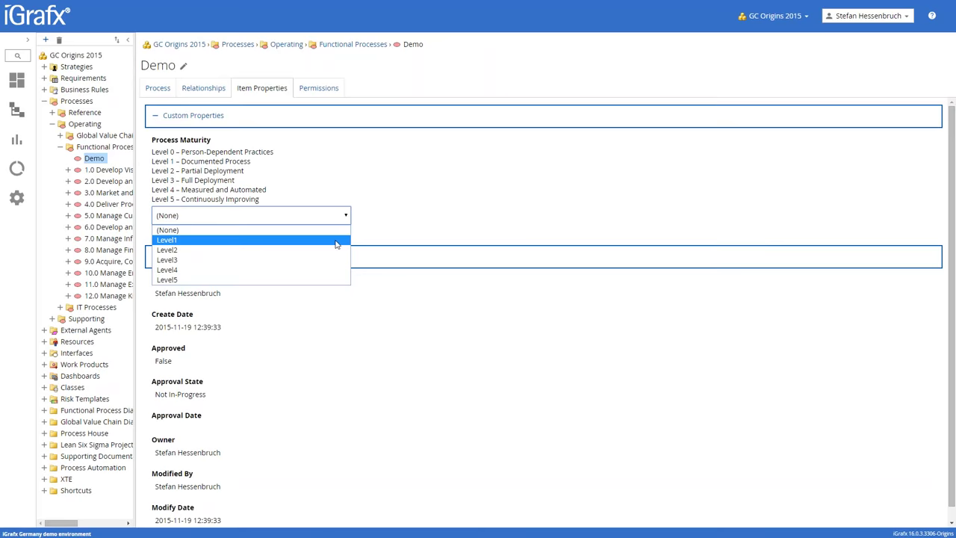
pyautogui.click(336, 240)
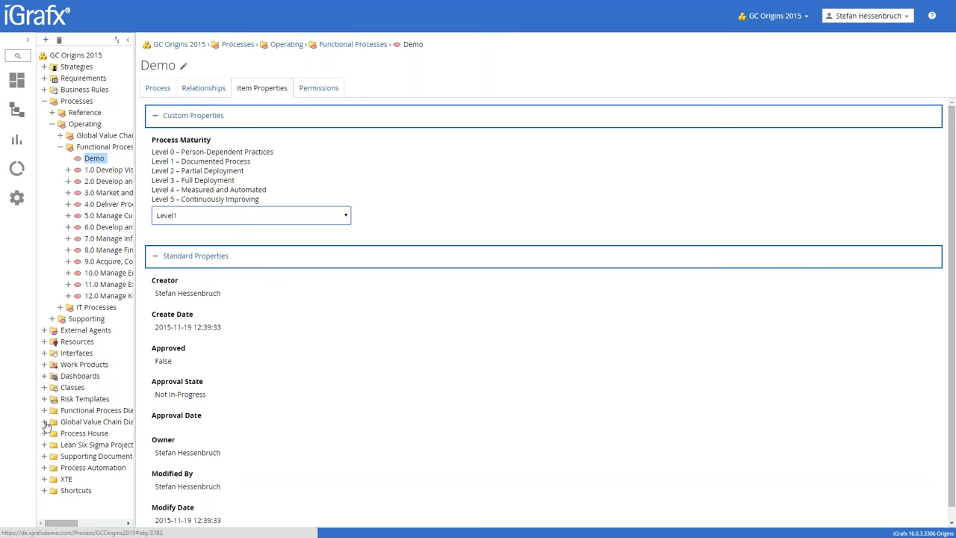
# Step: Check the Classified property of Performance Central Connectors.docx, linktest FC.igx and the linktest diagram in the Supporting Documentation folder
pyautogui.click(44, 457)
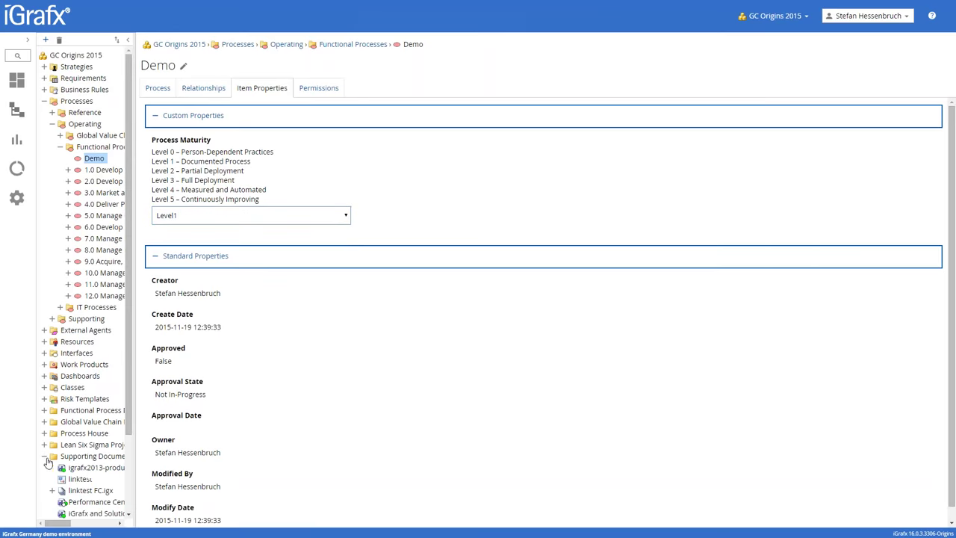
pyautogui.scroll(-3, 112, 485)
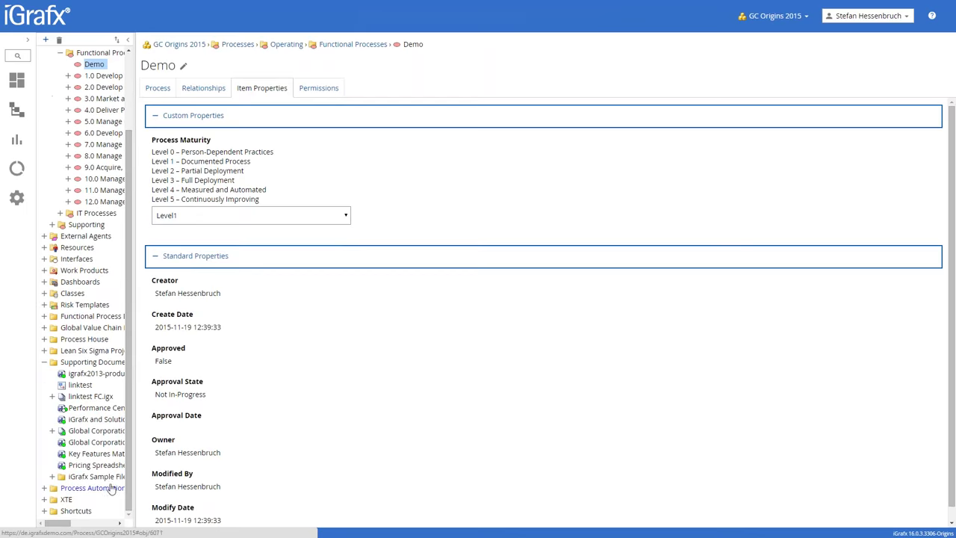
pyautogui.click(89, 408)
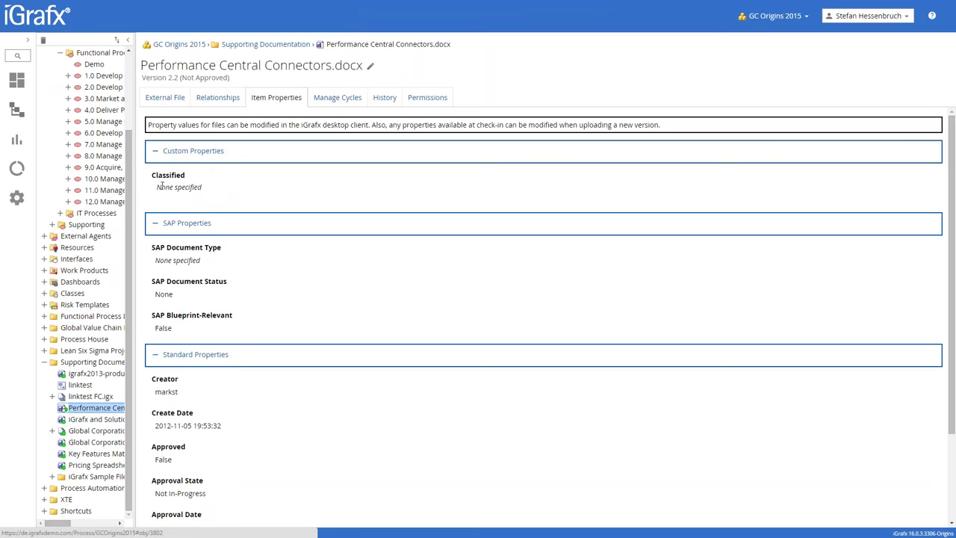
pyautogui.click(104, 399)
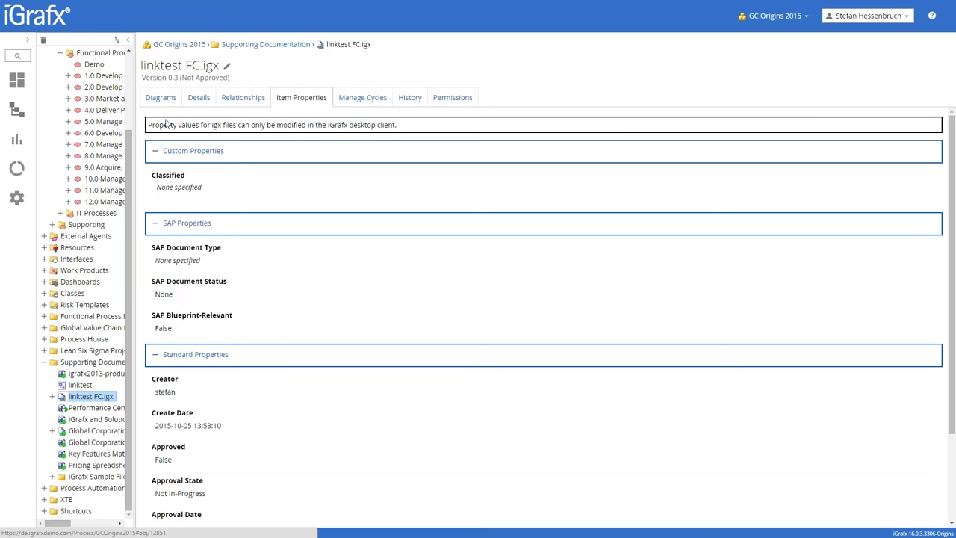
pyautogui.click(80, 385)
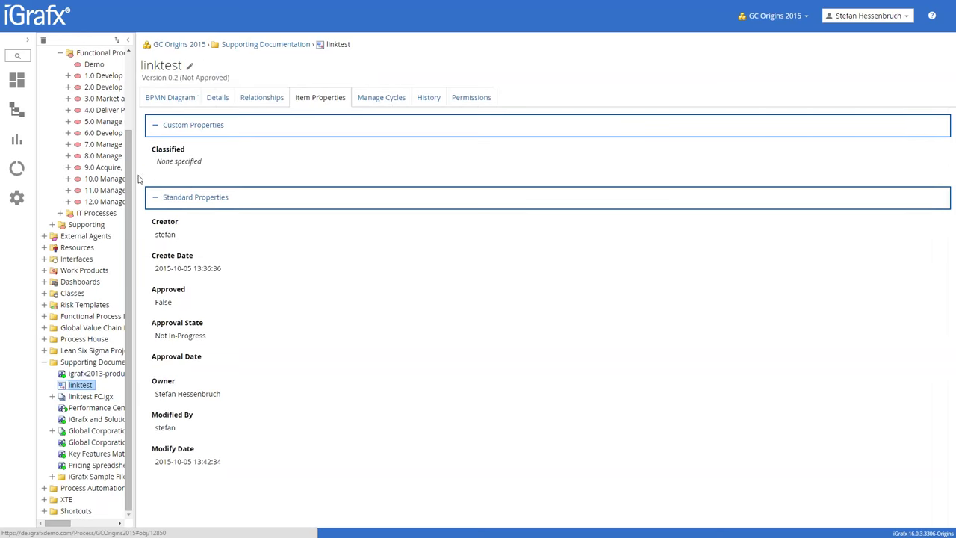
# Step: Check out the linktest BPMN diagram and set its Classified custom property to True
pyautogui.click(170, 98)
pyautogui.click(146, 118)
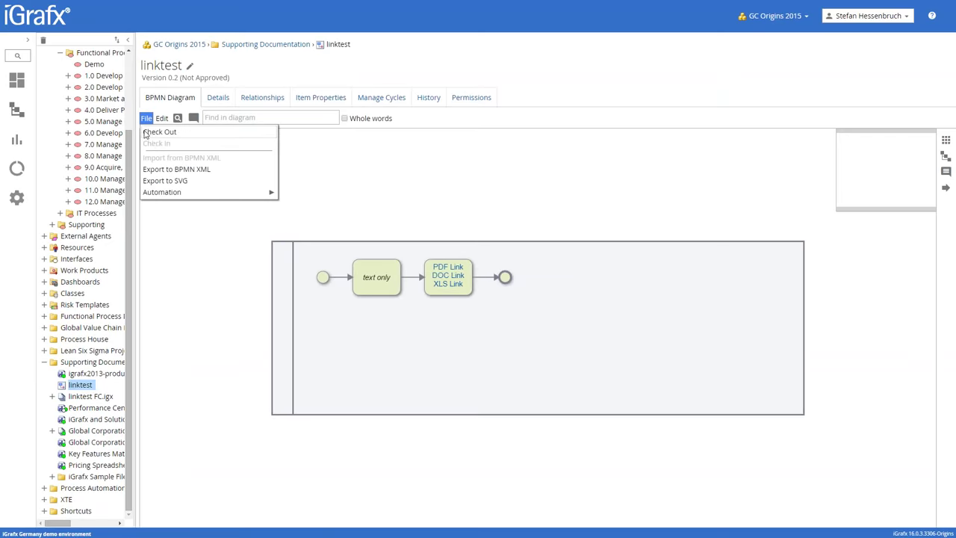
pyautogui.click(153, 132)
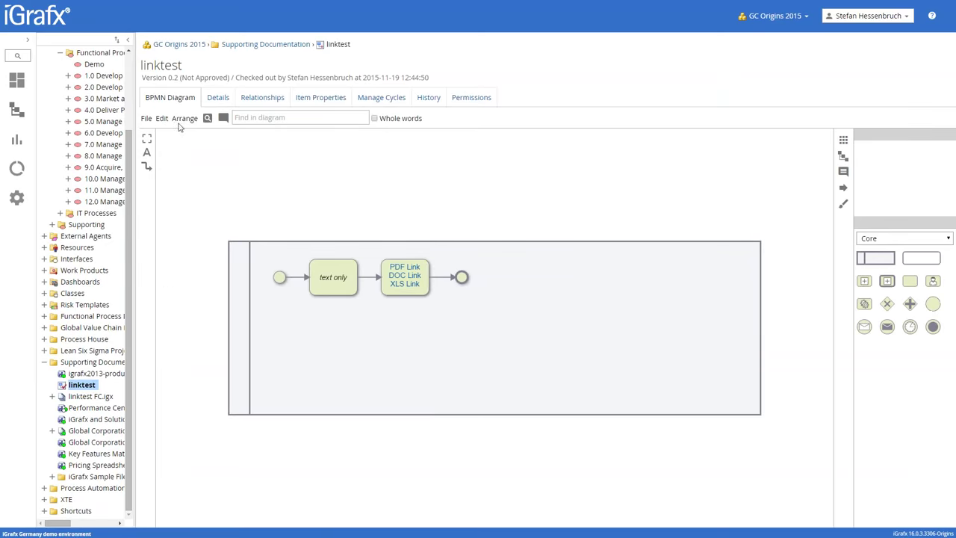
pyautogui.click(218, 97)
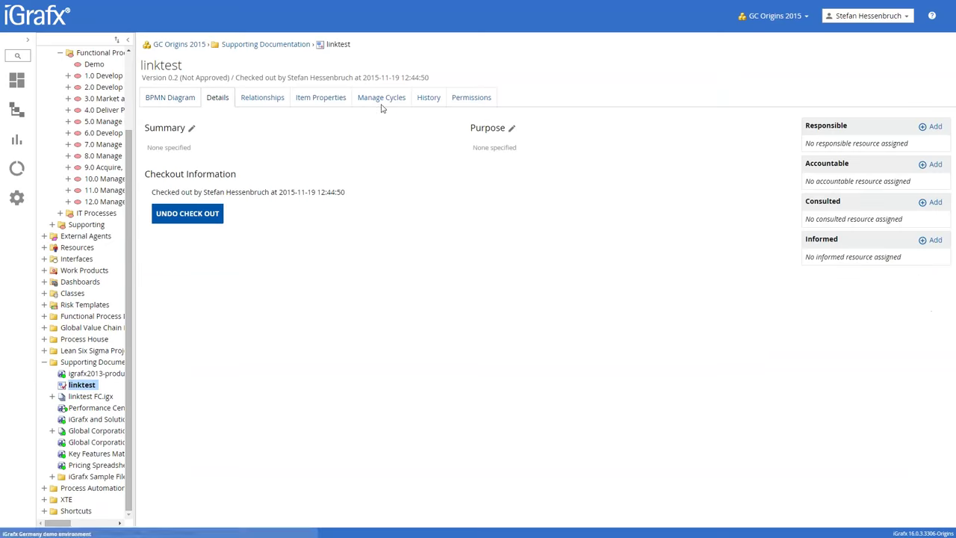
pyautogui.click(328, 98)
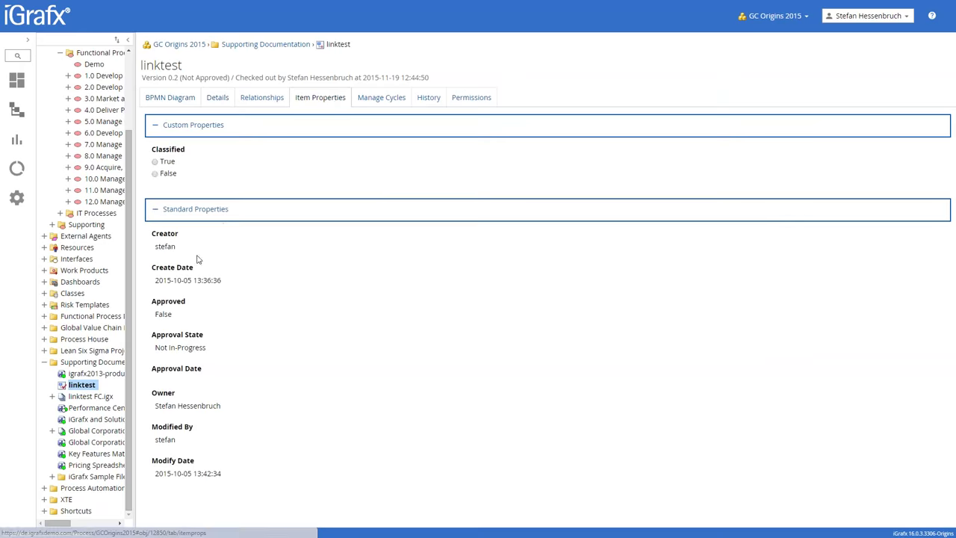
pyautogui.click(157, 162)
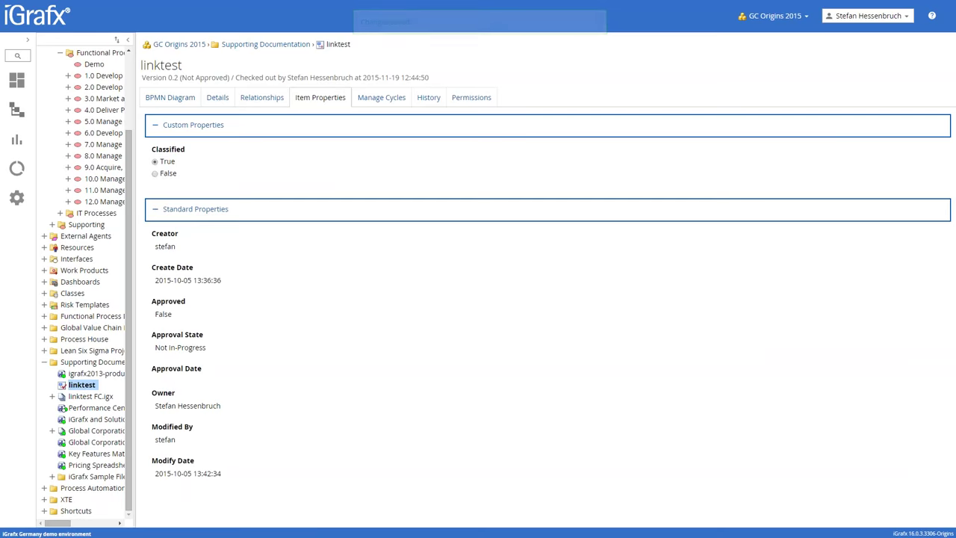
# Step: Check in the linktest diagram as version 0.3 and collapse the Supporting Documentation folder
pyautogui.click(158, 102)
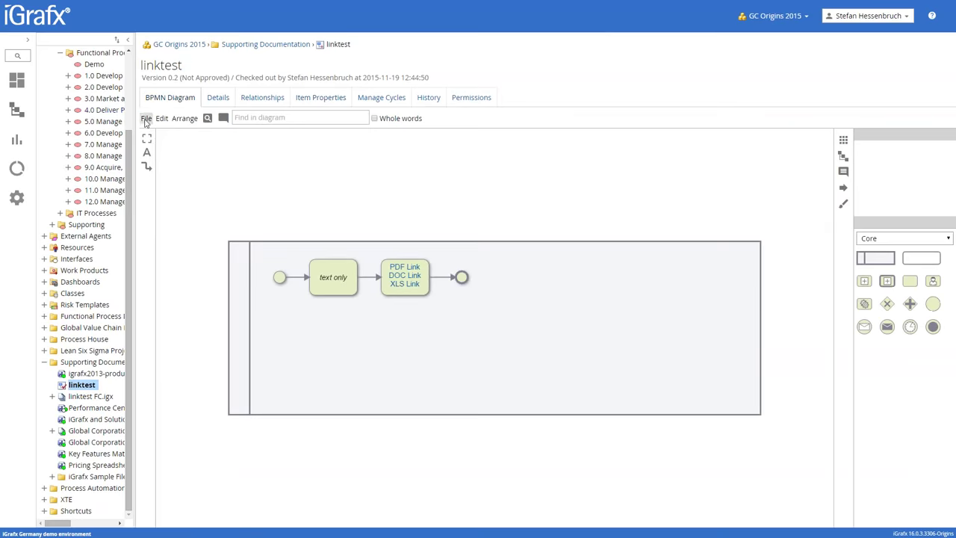
pyautogui.click(147, 118)
pyautogui.click(156, 144)
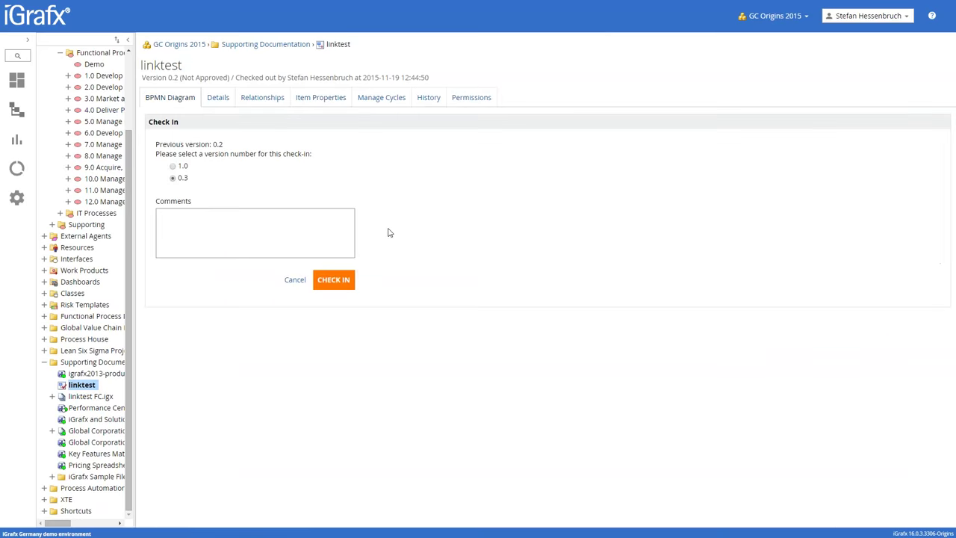
pyautogui.click(333, 280)
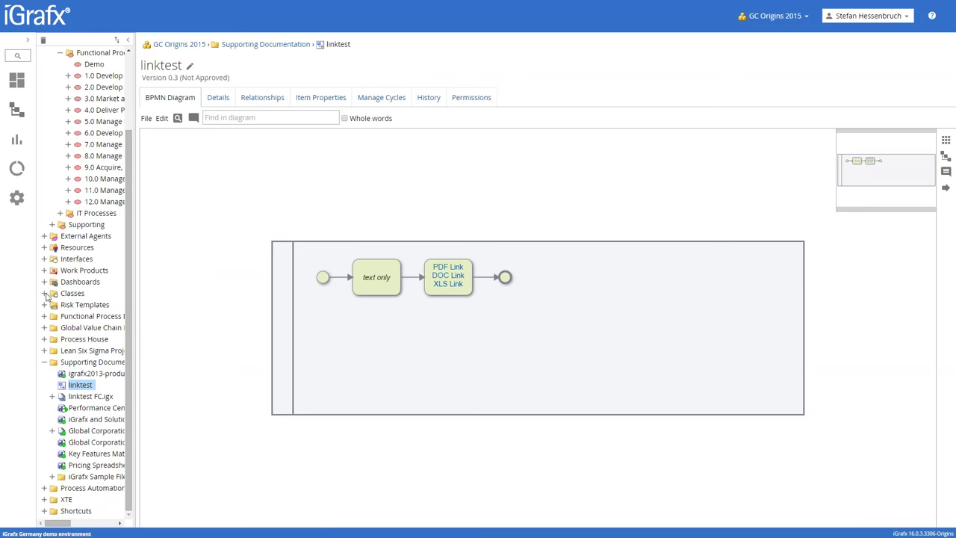
pyautogui.click(46, 363)
# Step: Switch to the presentation to review the Enhanced Business Modeling slide on analysis, and return to iGrafx
pyautogui.hotkey('alt', 'Tab')
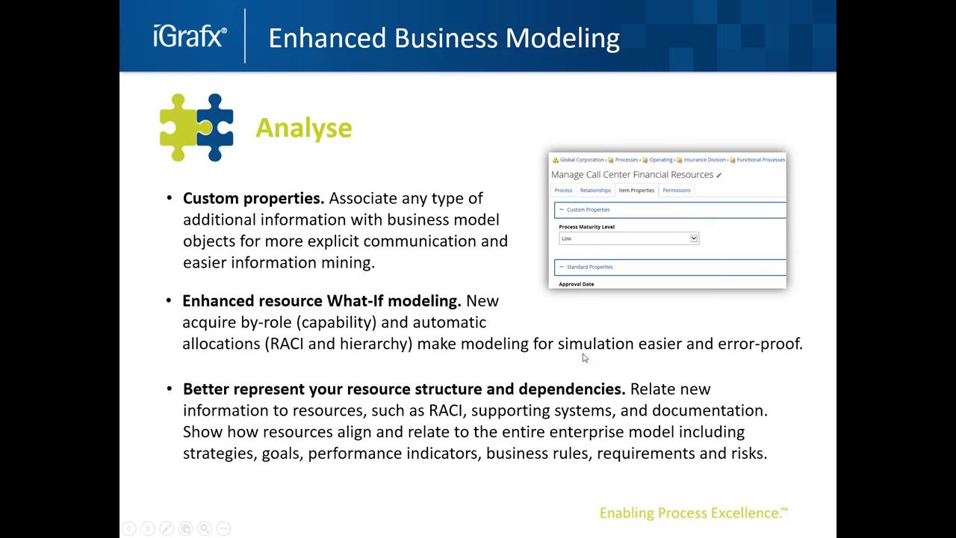
pyautogui.click(317, 360)
pyautogui.press('Left')
pyautogui.hotkey('alt', 'Tab')
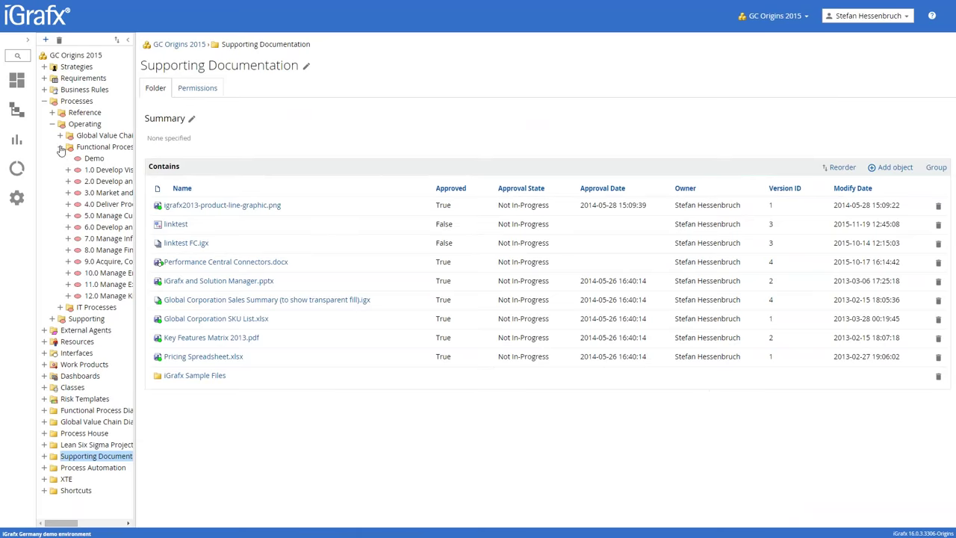
# Step: Collapse the Operating processes, expand Global Corporation under Resources and open the Resources folder
pyautogui.click(60, 147)
pyautogui.click(52, 124)
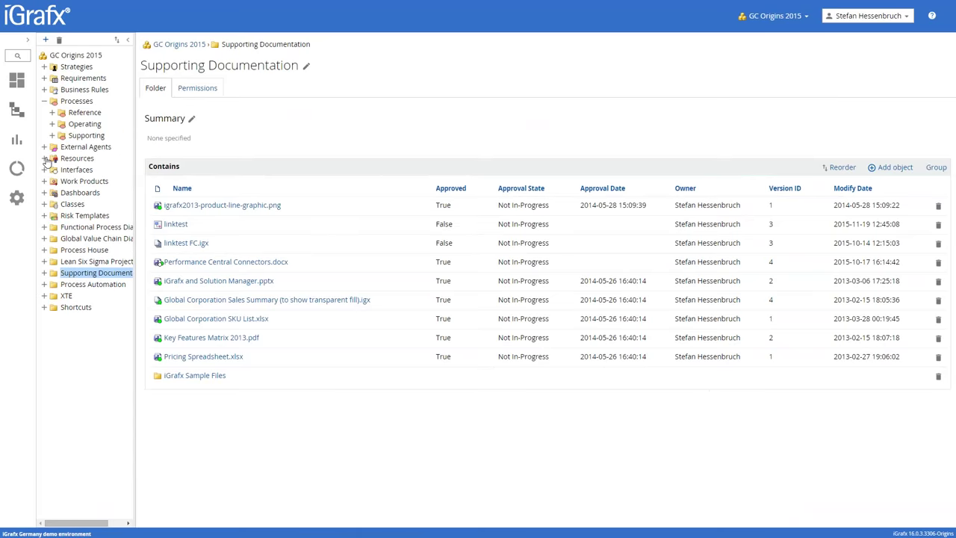
pyautogui.click(44, 158)
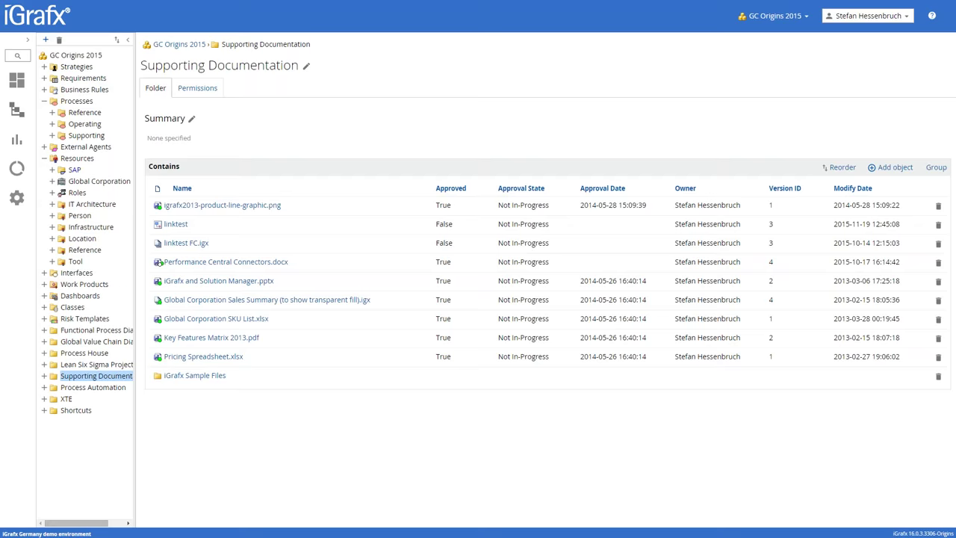
pyautogui.click(52, 181)
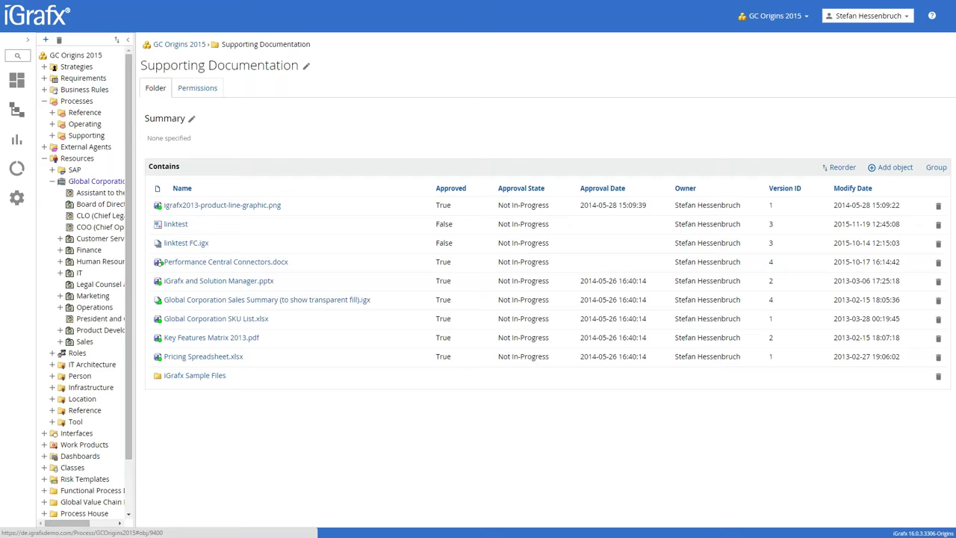
pyautogui.click(65, 159)
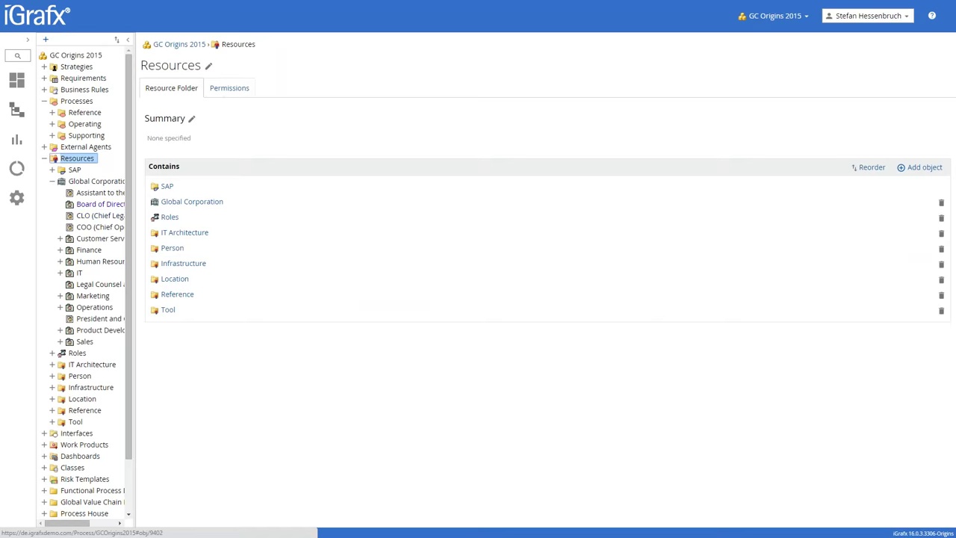
# Step: Examine the settings and relationships of the CLO (Chief Legal Officer) and compare them with the COO's relationships
pyautogui.click(82, 207)
pyautogui.click(82, 217)
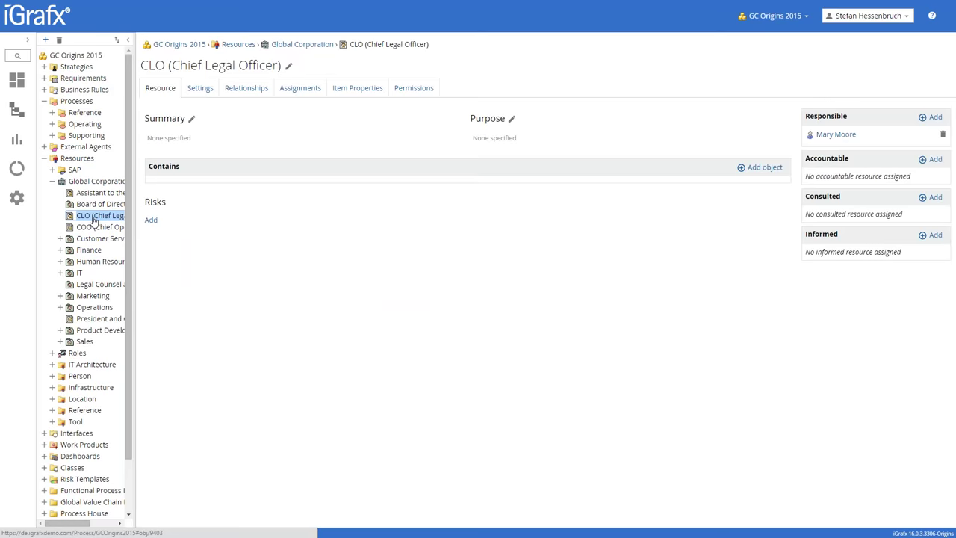
pyautogui.click(200, 88)
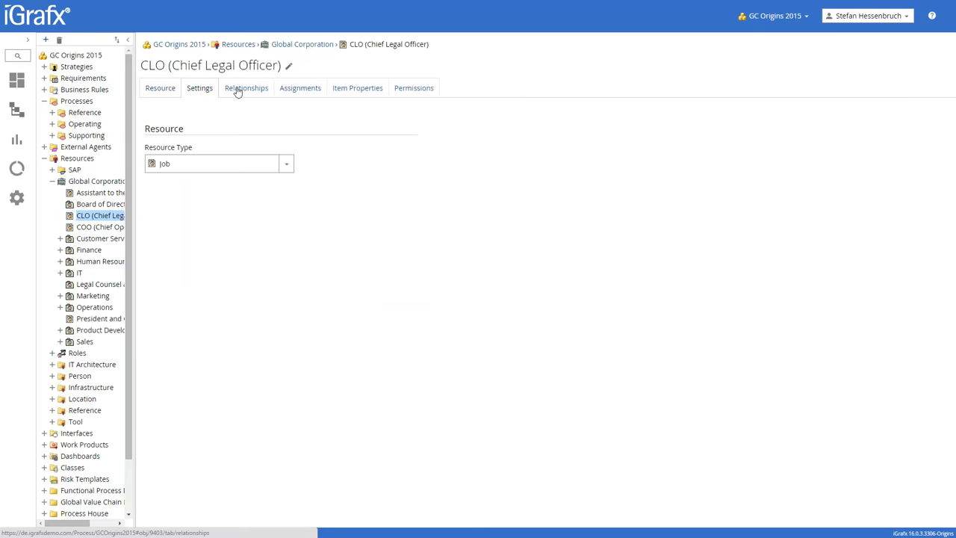
pyautogui.click(239, 88)
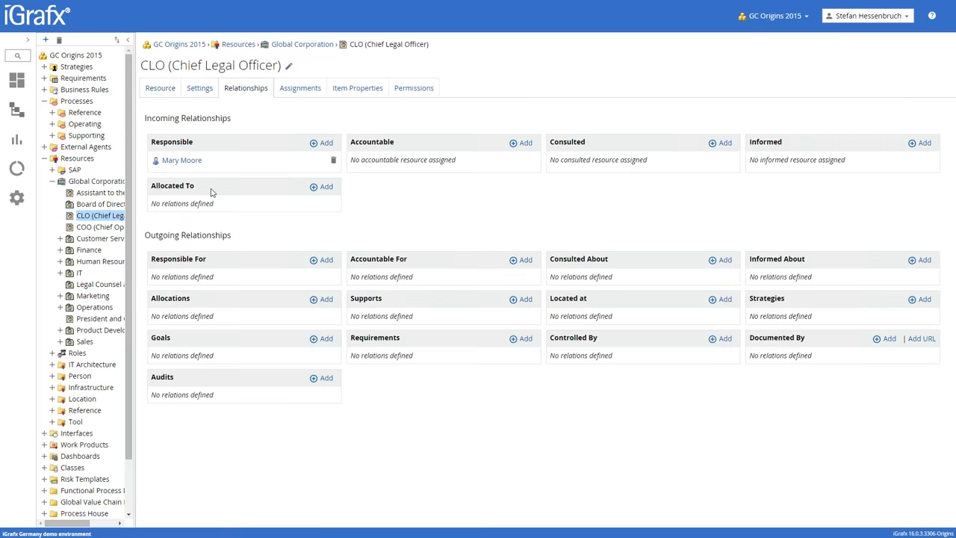
pyautogui.click(78, 227)
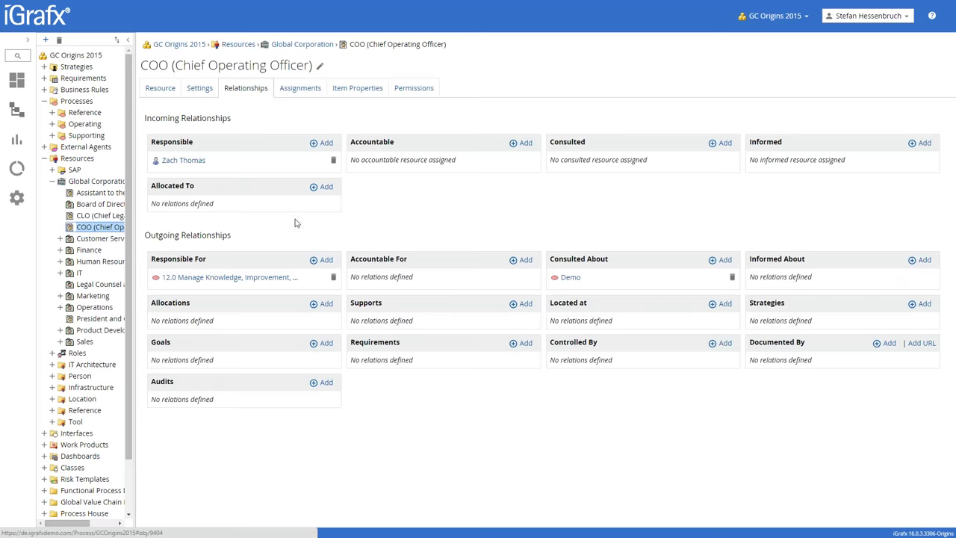
pyautogui.click(94, 216)
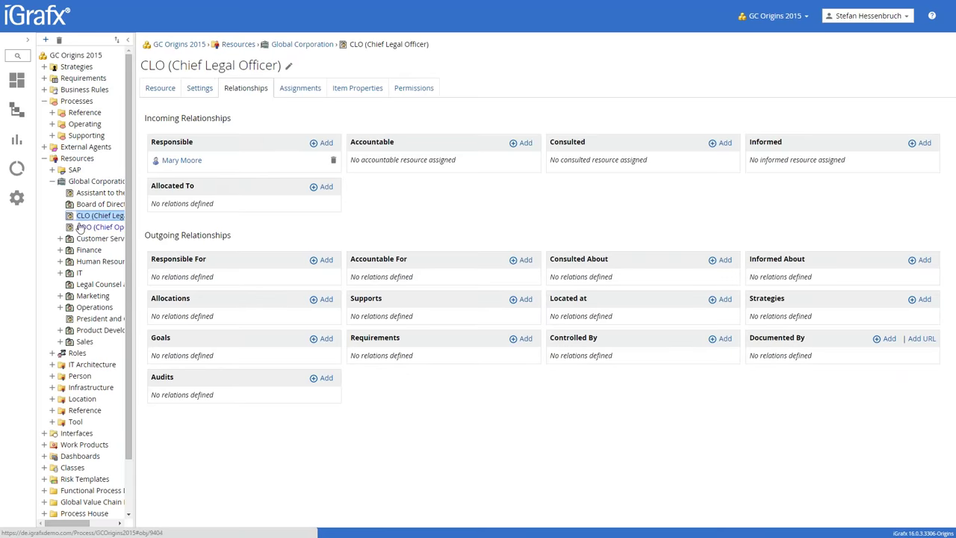
# Step: View the resource types available for the CLO (Chief Legal Officer) without changing the assigned type
pyautogui.click(199, 88)
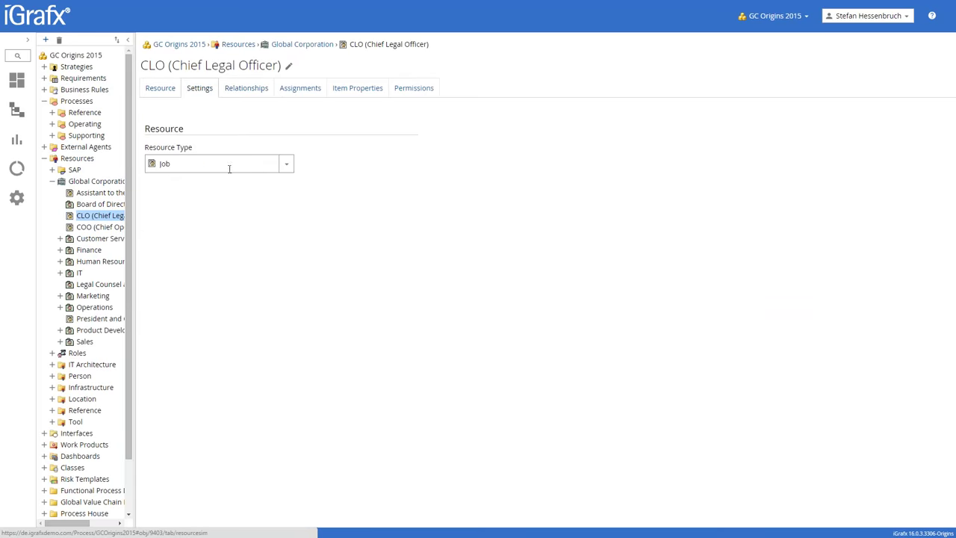
pyautogui.click(284, 164)
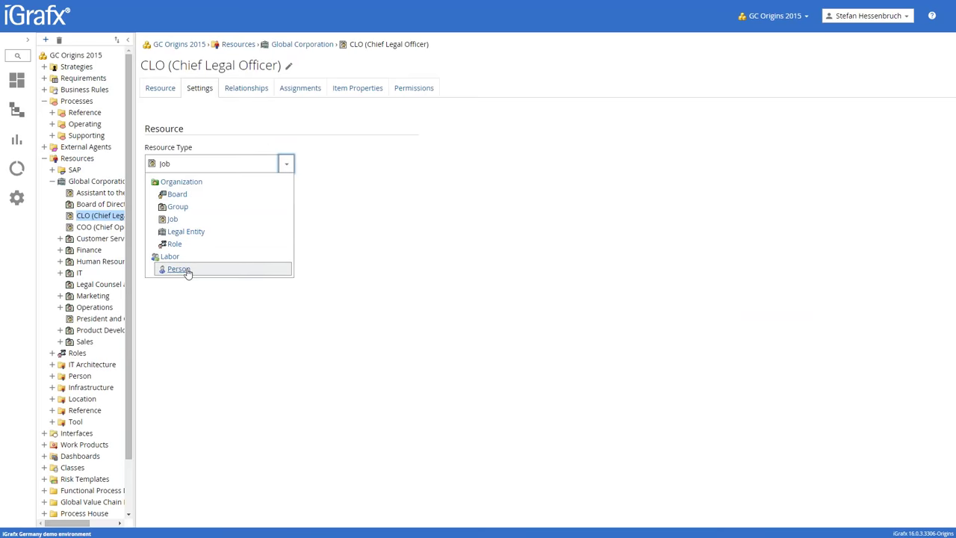
pyautogui.click(399, 241)
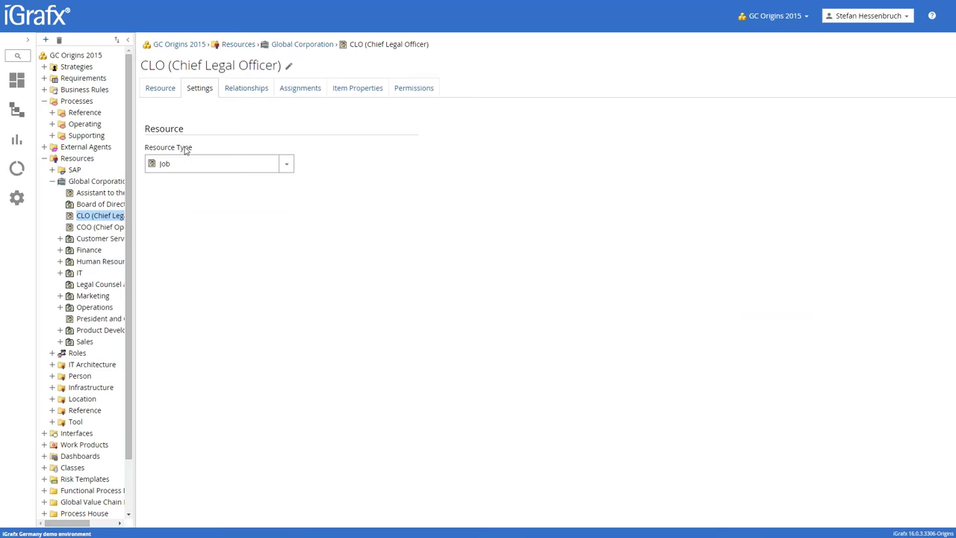
# Step: Examine the Labor and IT Architecture subtypes in the repository's resource type configuration, and return to the model
pyautogui.moveTo(16, 176)
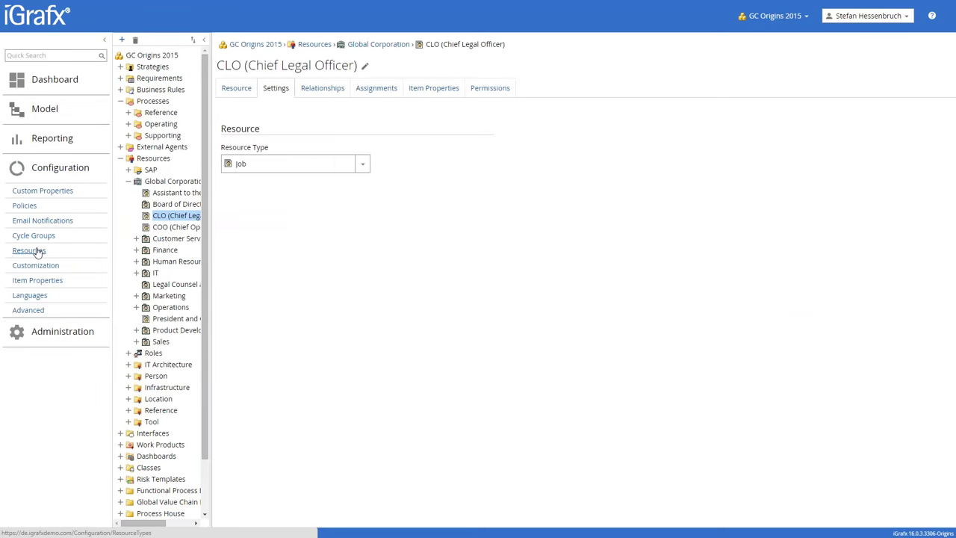
pyautogui.click(35, 252)
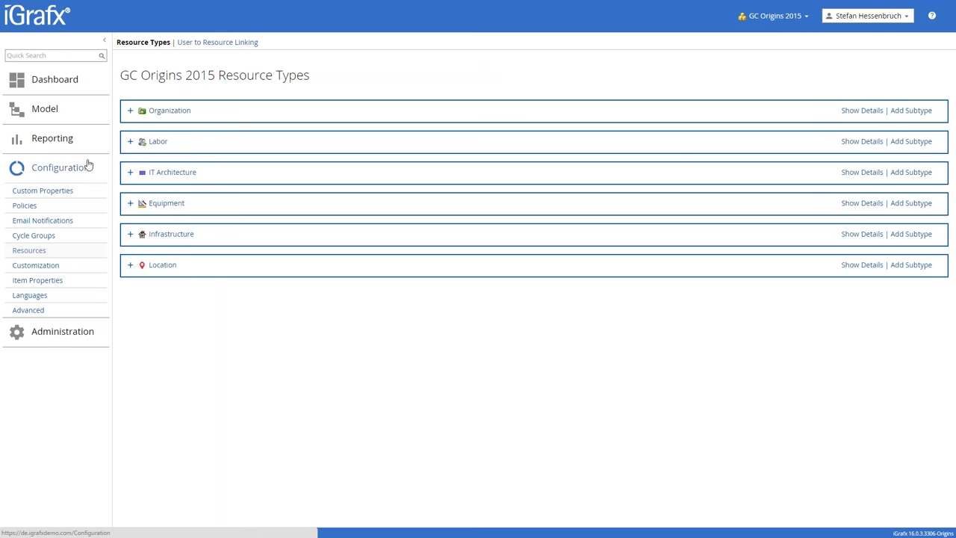
pyautogui.click(130, 141)
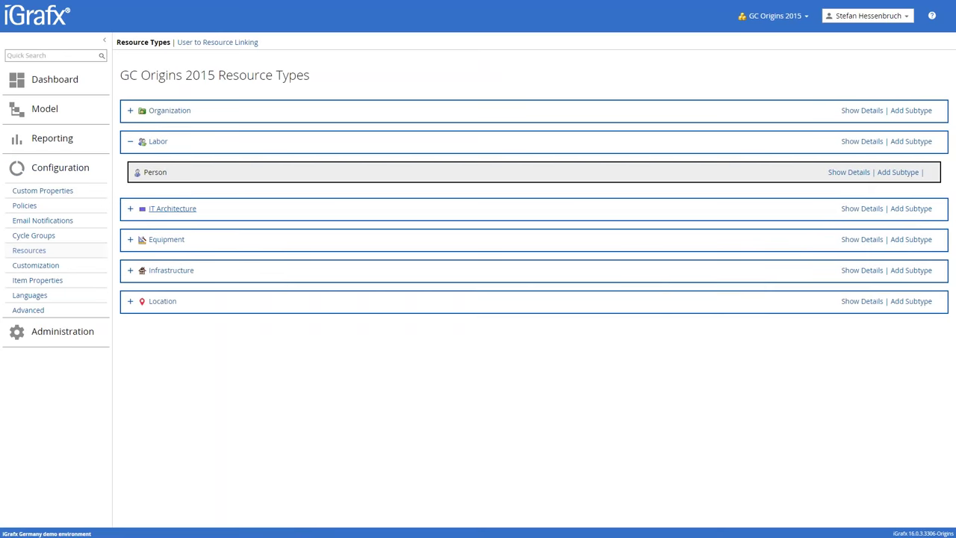
pyautogui.click(131, 208)
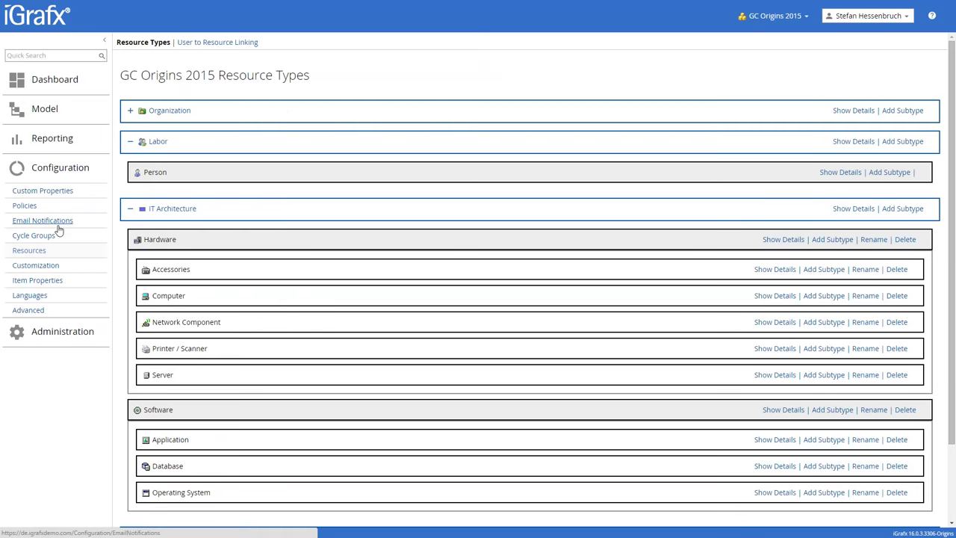
pyautogui.click(43, 109)
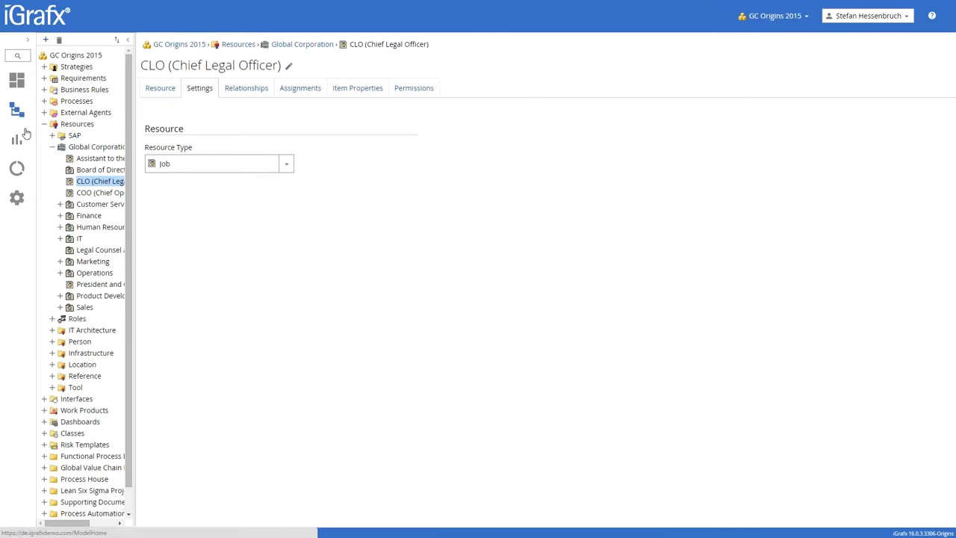
# Step: Collapse Global Corporation and the Resources folder in the model tree
pyautogui.click(53, 147)
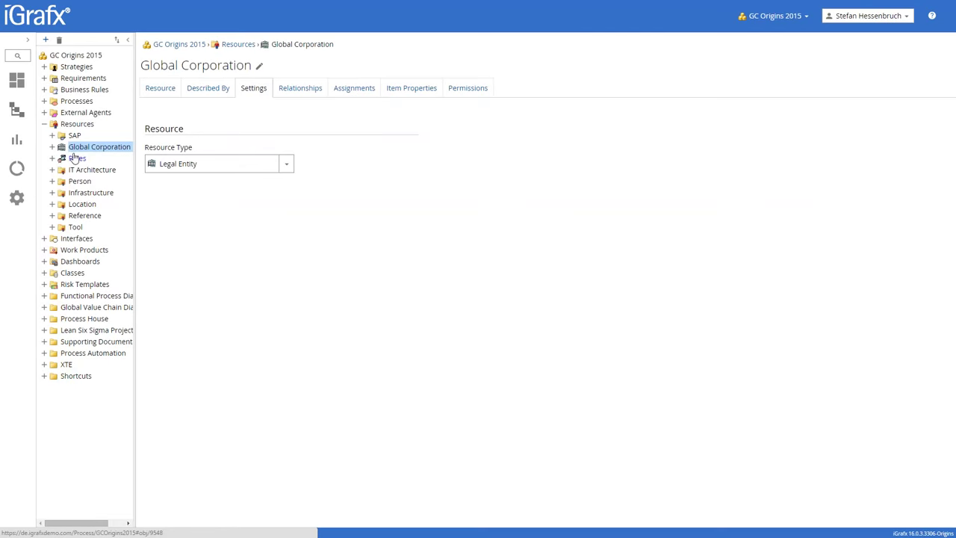
pyautogui.click(46, 127)
# Step: Switch to the presentation, advance it to the Decision Support slide, and return to the iGrafx model
pyautogui.hotkey('alt', 'Tab')
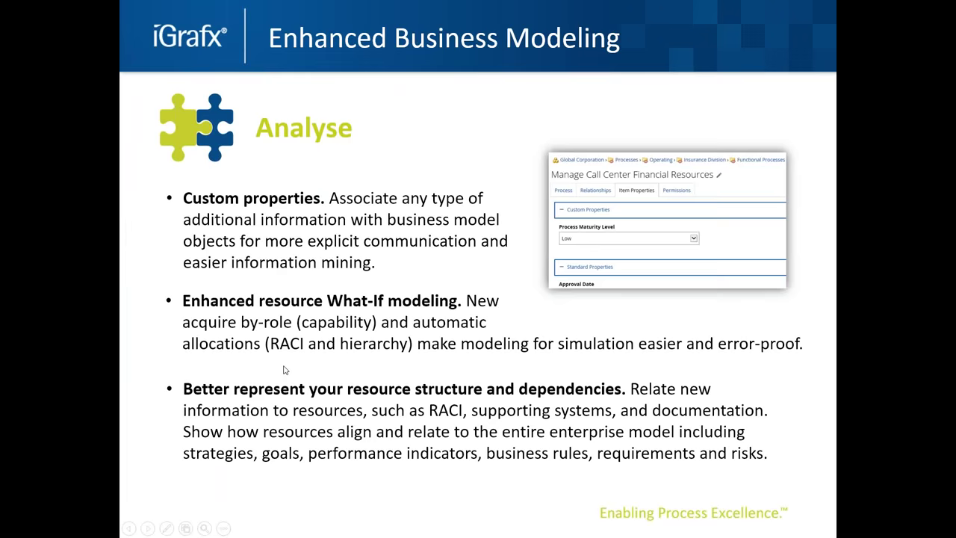
pyautogui.press('Right')
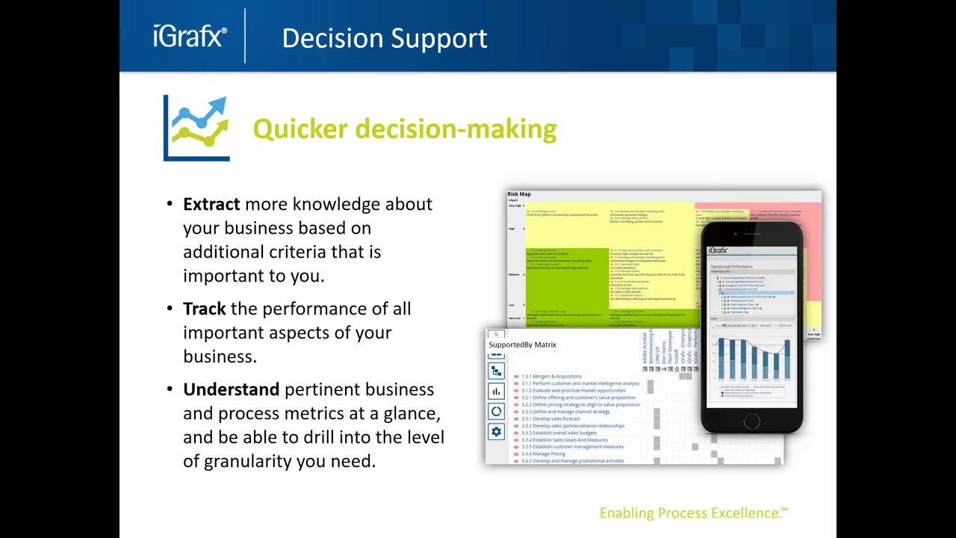
pyautogui.hotkey('alt', 'Tab')
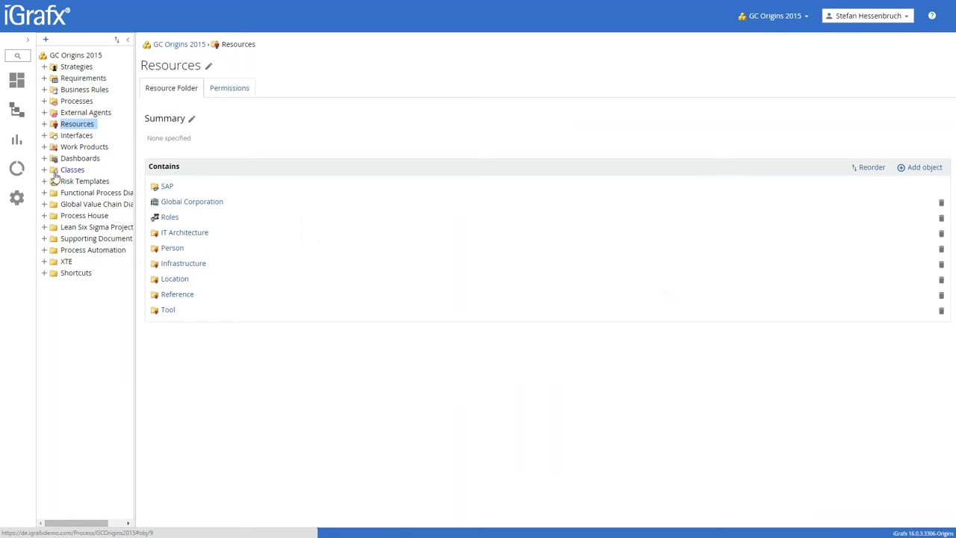
# Step: Open the USA Order (Value Chain) process under Operating, Global Value Chains, and view its diagram and relationships
pyautogui.click(43, 101)
pyautogui.click(52, 124)
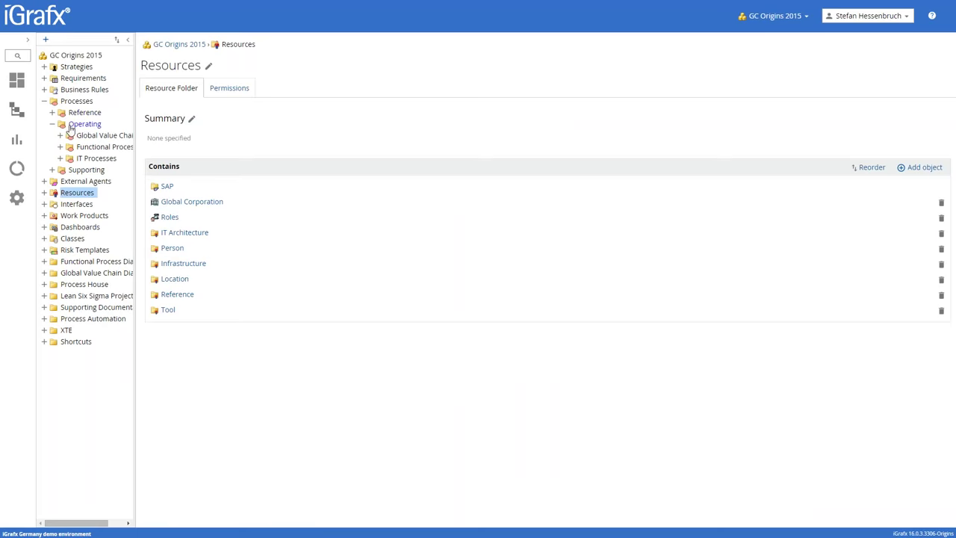
pyautogui.click(61, 136)
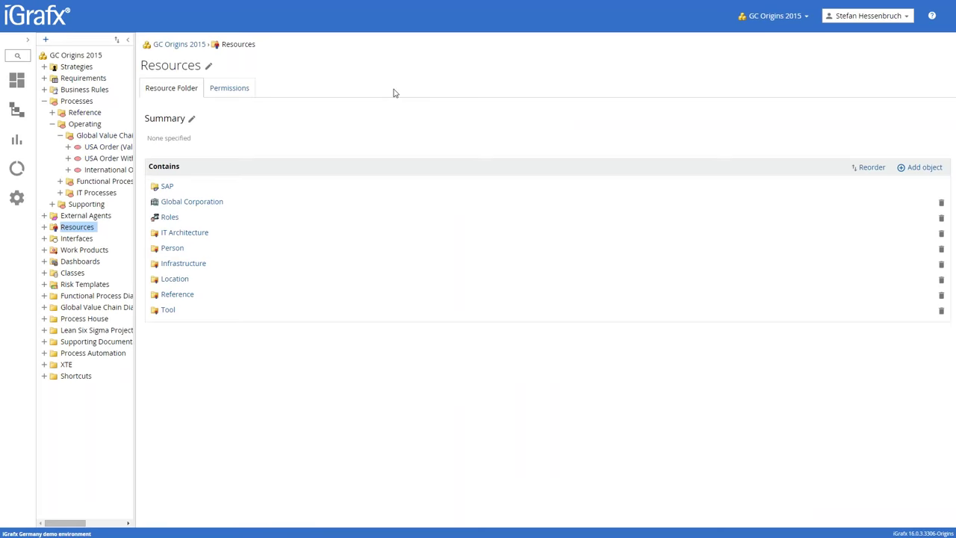
pyautogui.click(108, 147)
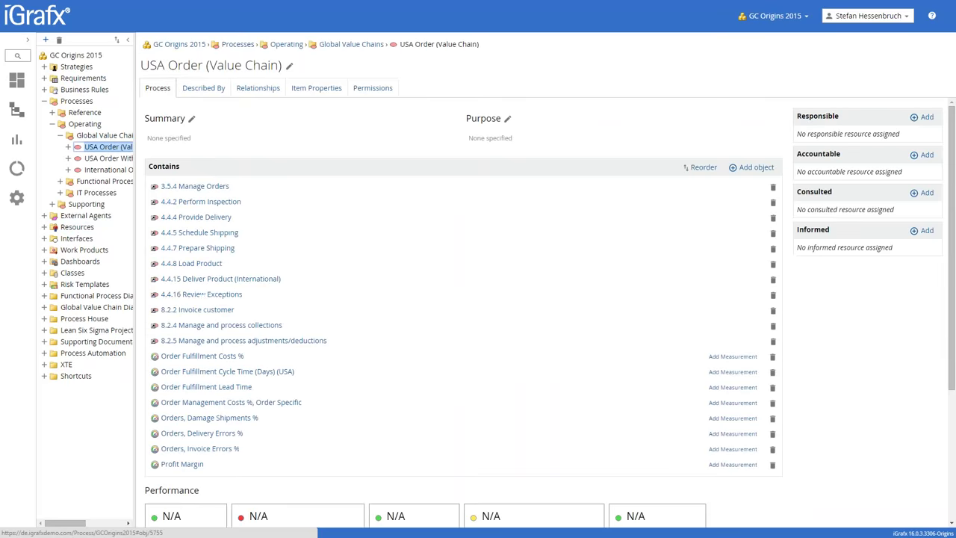
pyautogui.click(211, 89)
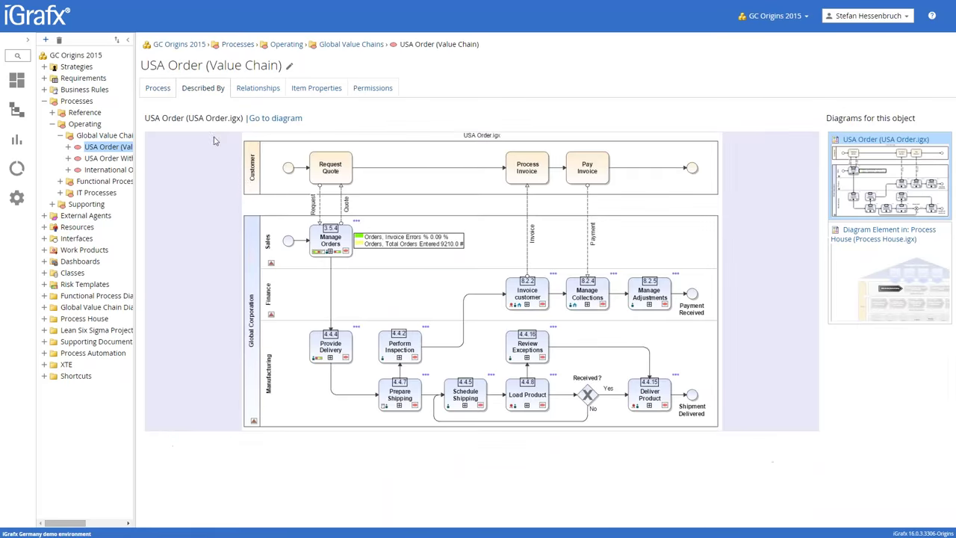
pyautogui.click(252, 89)
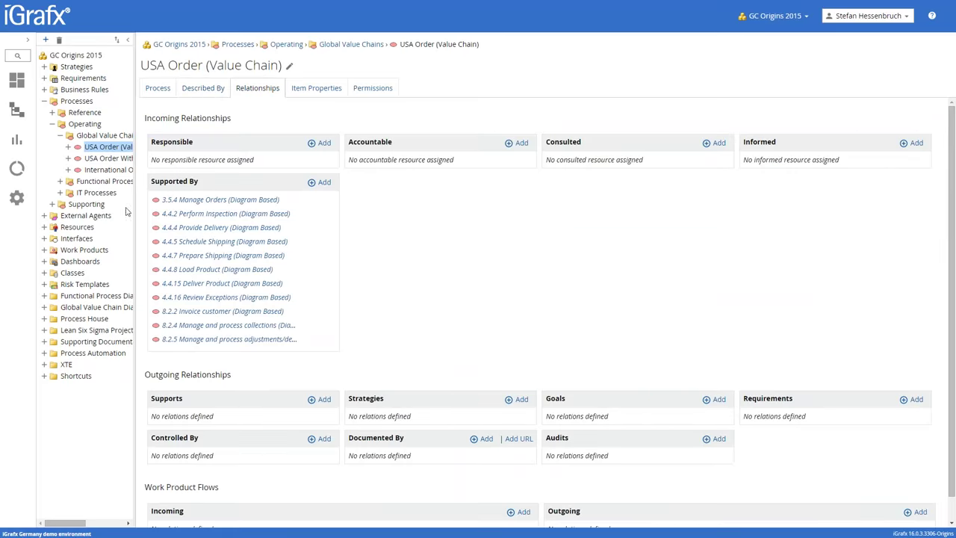
# Step: Compare the relationships of the functional processes Demo, 1.0 Develop Visions and Strategy, 2.0 Develop and Manage Products and Services, and 5.0 Manage Customer Service
pyautogui.click(55, 127)
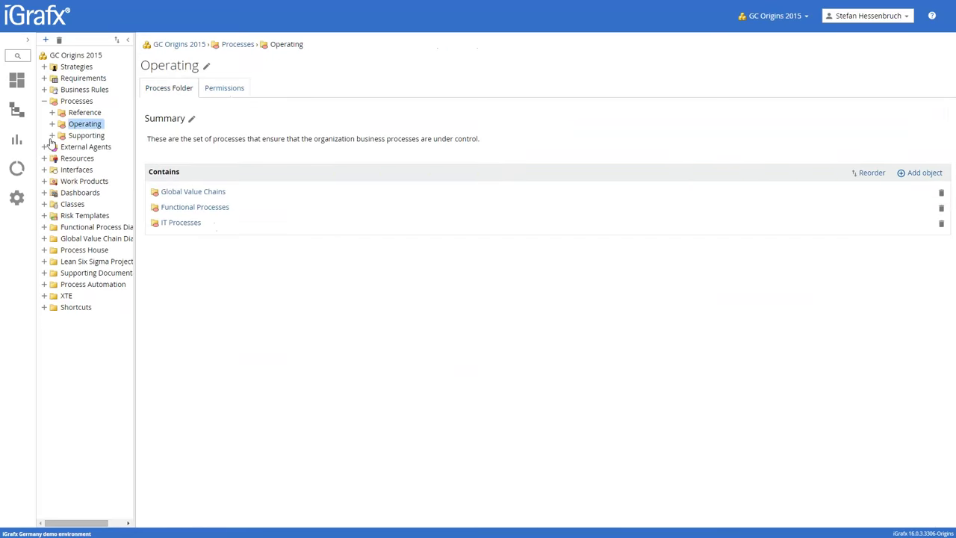
pyautogui.click(52, 124)
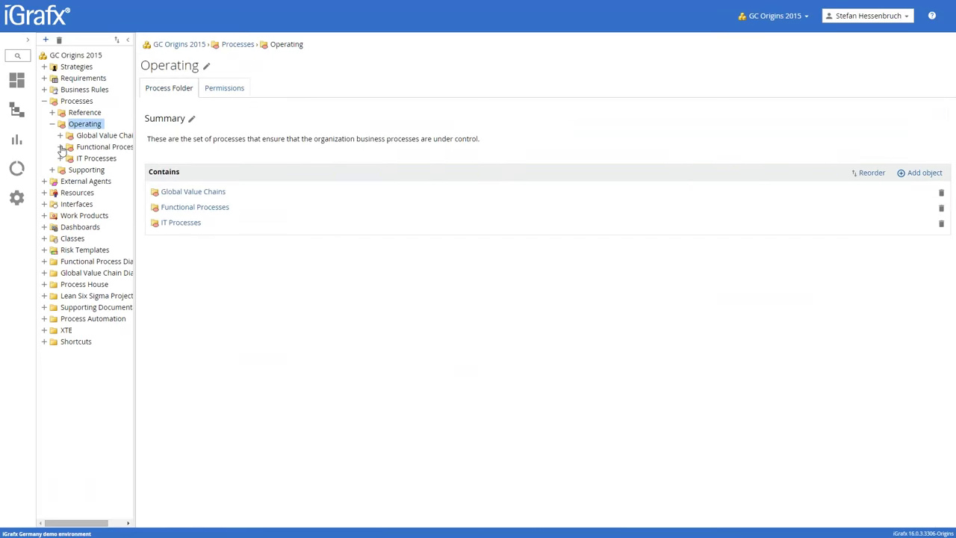
pyautogui.click(60, 146)
pyautogui.click(94, 158)
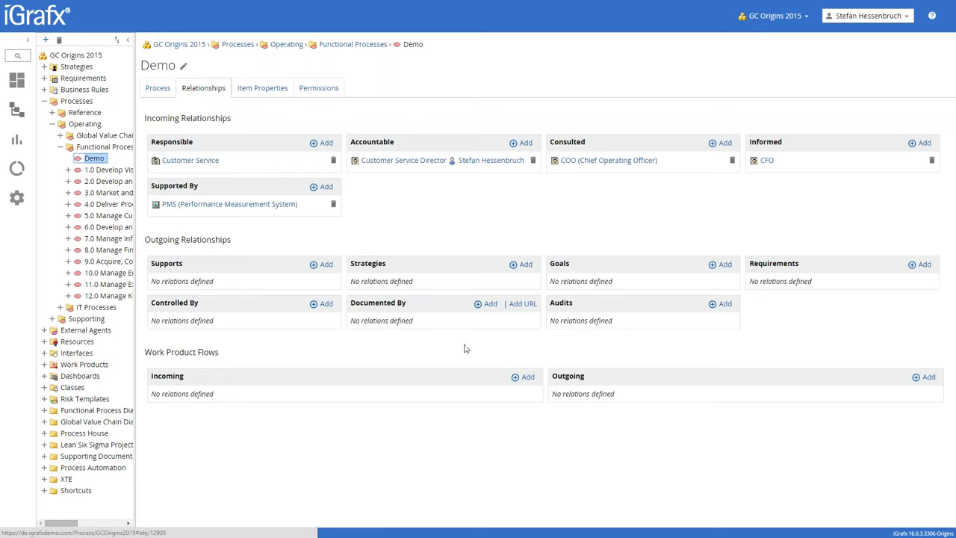
pyautogui.click(88, 172)
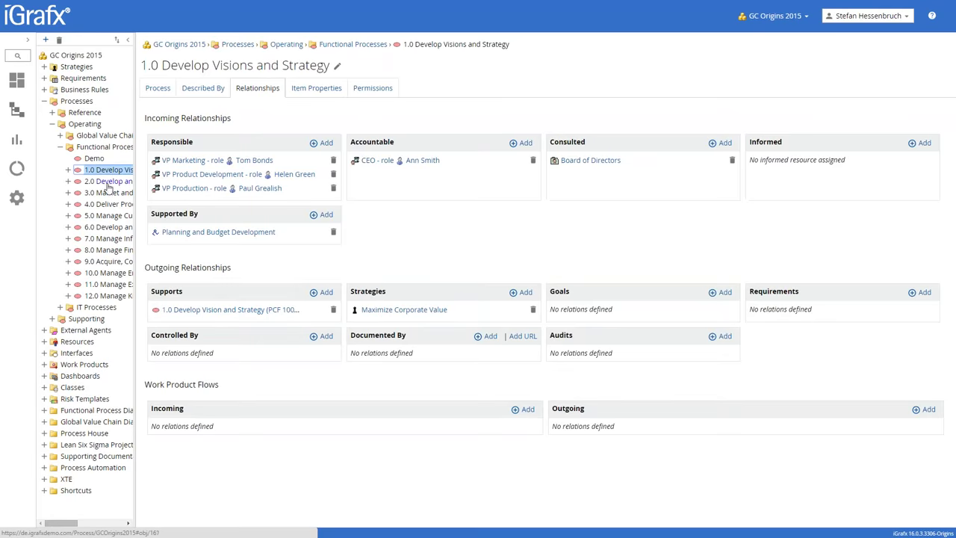
pyautogui.click(106, 183)
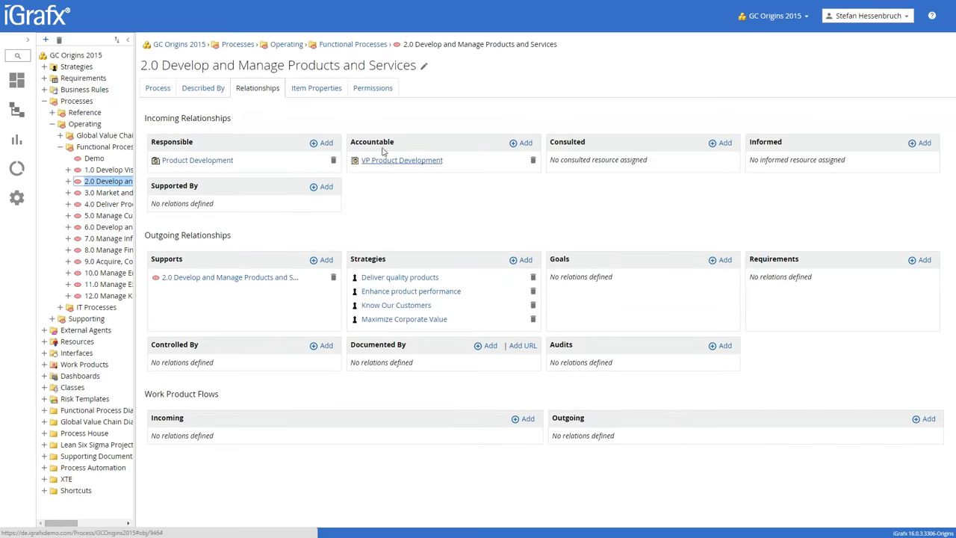
pyautogui.click(107, 217)
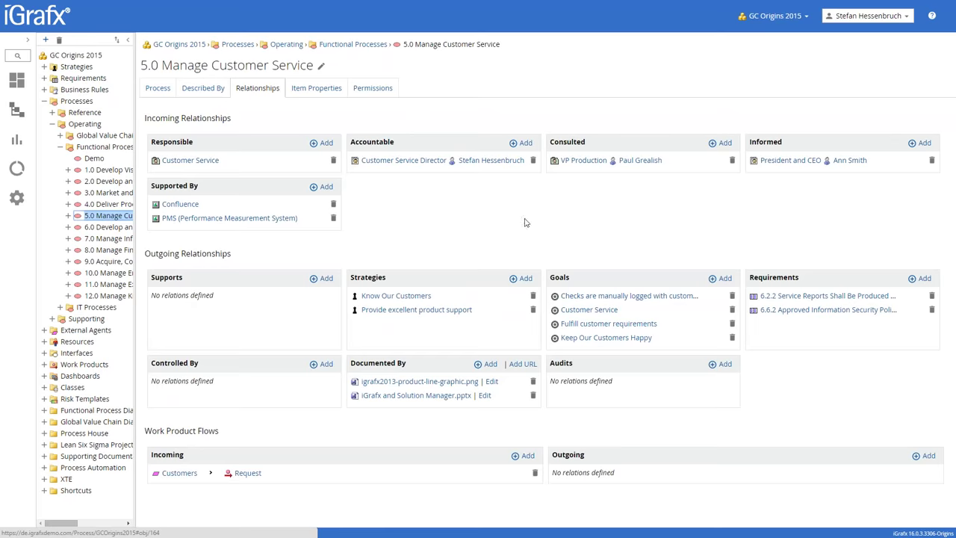
# Step: Open the Generic List or Table report template in Reporting
pyautogui.click(16, 142)
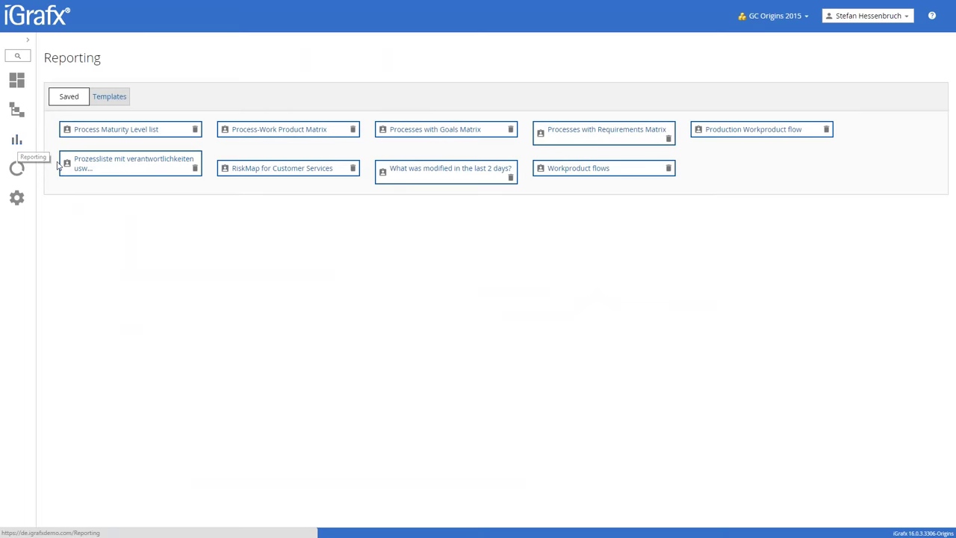
pyautogui.click(109, 98)
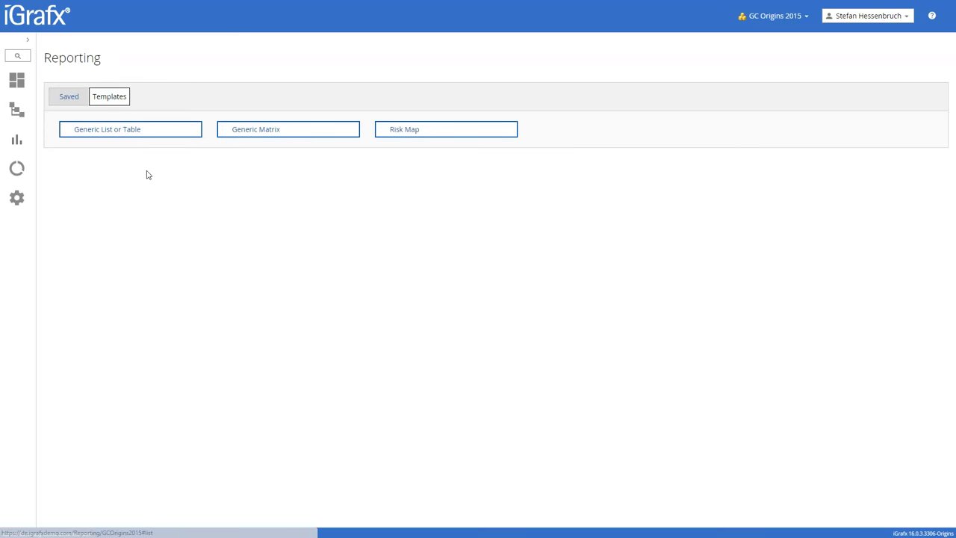
pyautogui.click(114, 131)
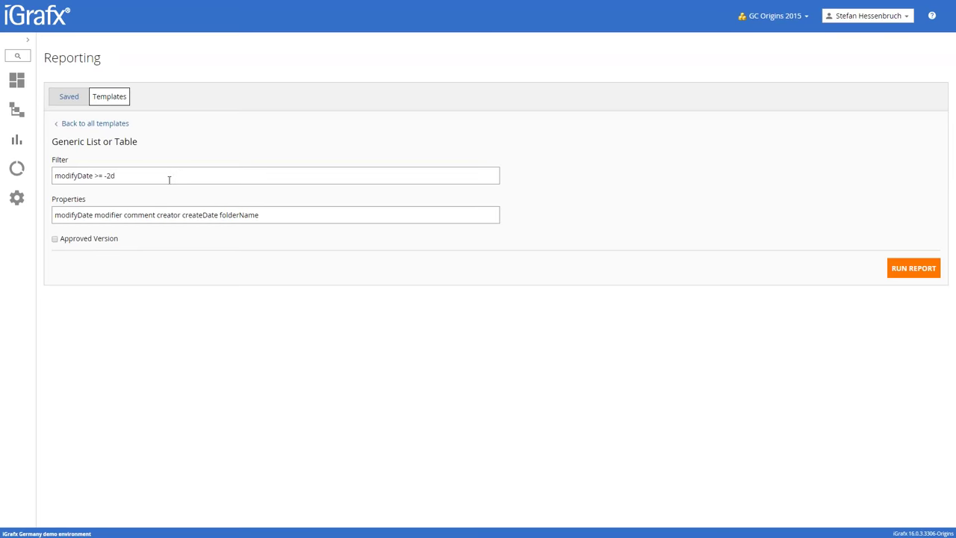
# Step: Replace the report's default filter with type=ObjectType.ACTIVITY
pyautogui.moveTo(168, 177); pyautogui.dragTo(9, 173)
pyautogui.press('BackSpace')
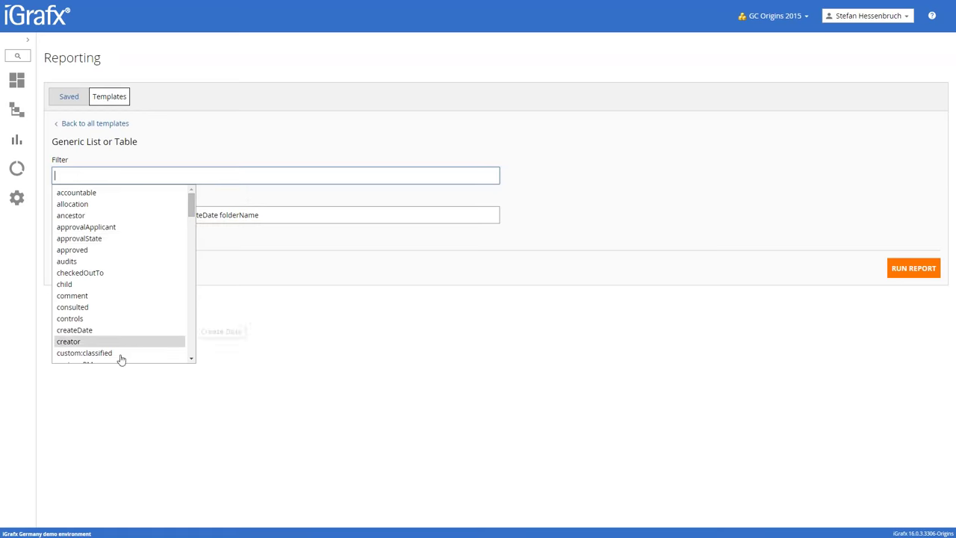
pyautogui.moveTo(192, 202)
pyautogui.mouseDown()
pyautogui.moveTo(195, 295)
pyautogui.moveTo(192, 196)
pyautogui.mouseUp()
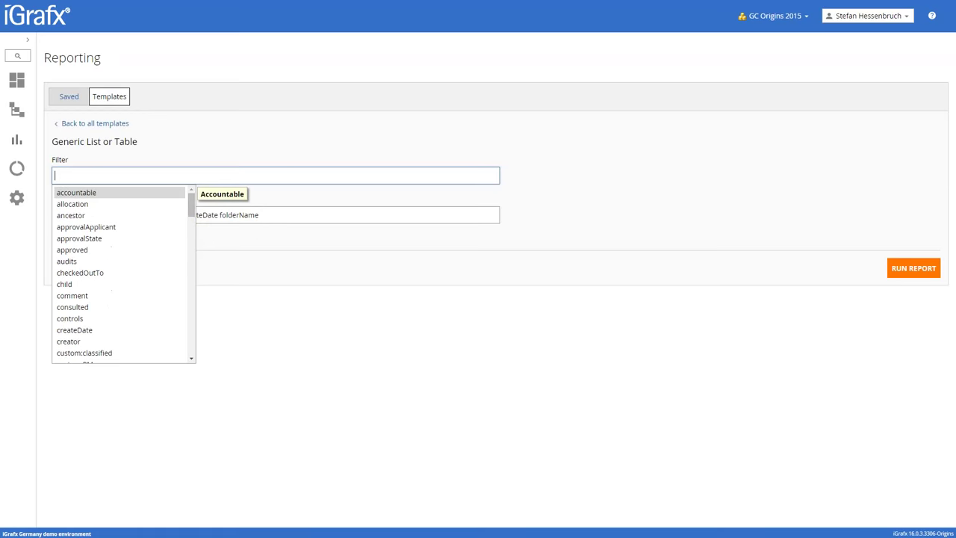
pyautogui.click(143, 173)
pyautogui.write('typ')
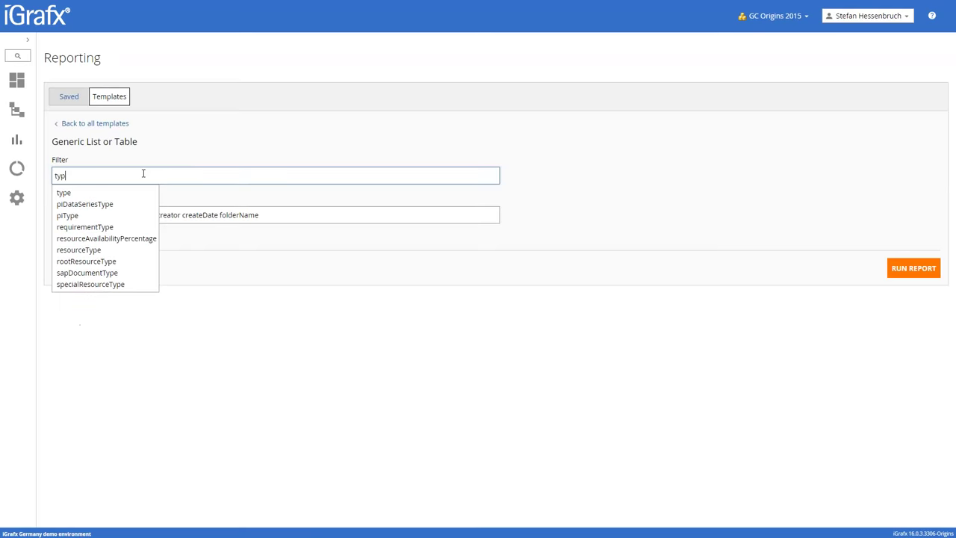
pyautogui.write('e=')
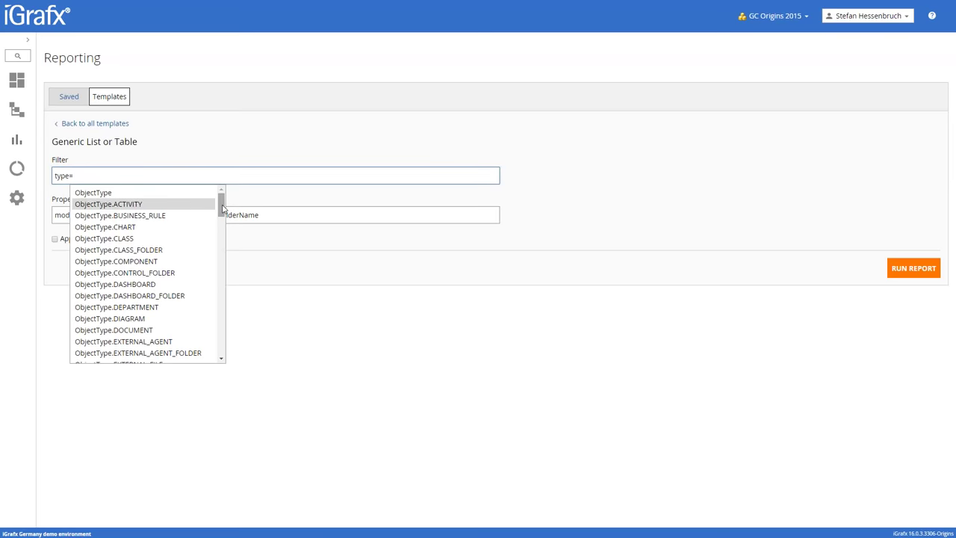
pyautogui.click(193, 205)
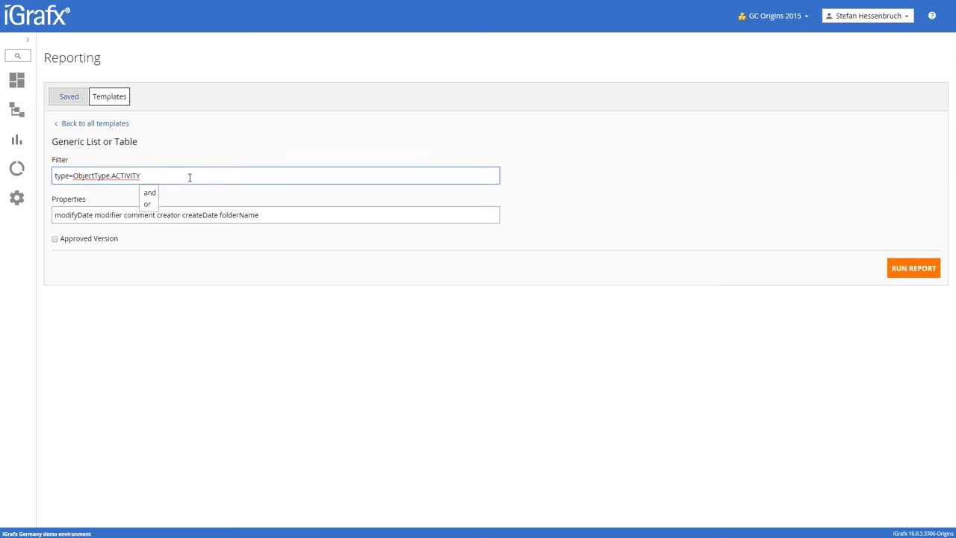
# Step: Extend the filter to also match processes by adding "or type=ObjectType.PROCESS"
pyautogui.write('or t')
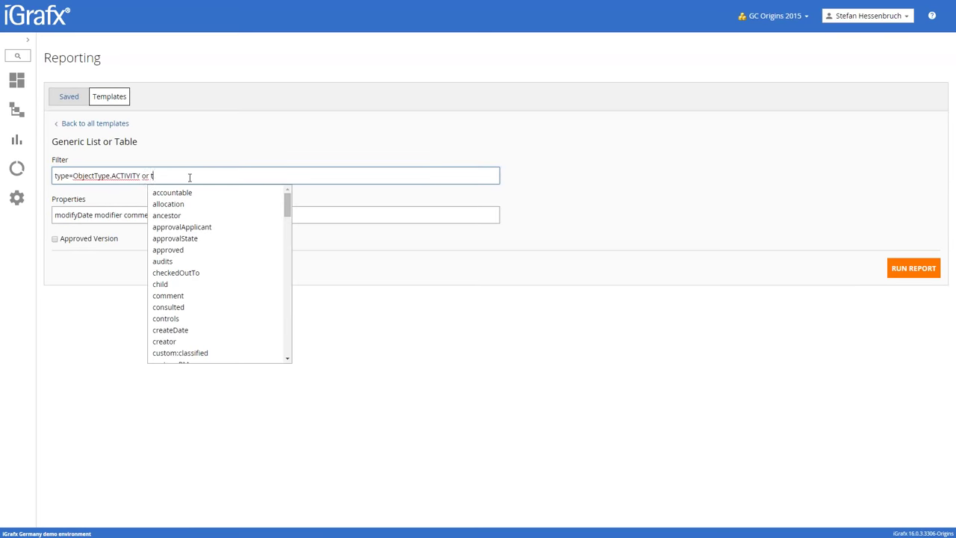
pyautogui.write('ype=o')
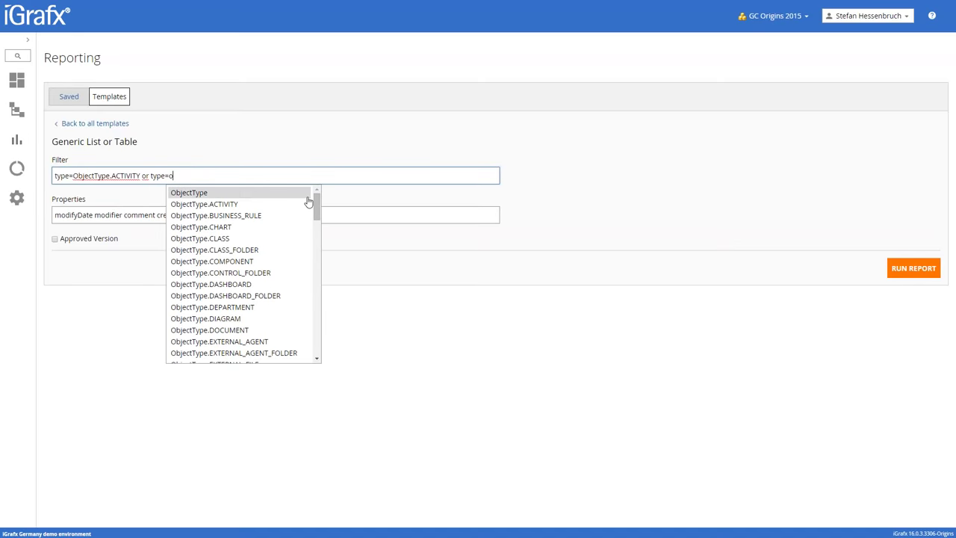
pyautogui.scroll(-5, 318, 261)
pyautogui.scroll(-5, 318, 276)
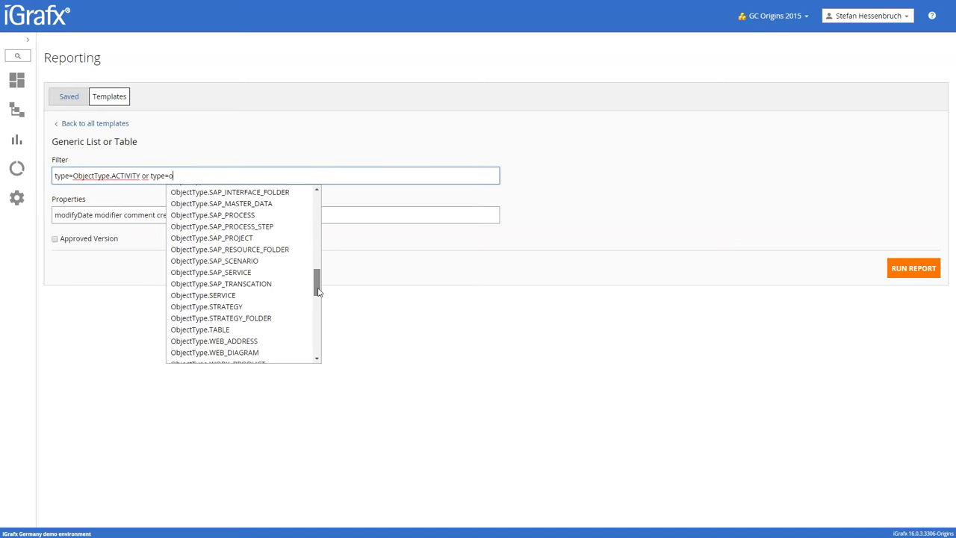
pyautogui.click(272, 215)
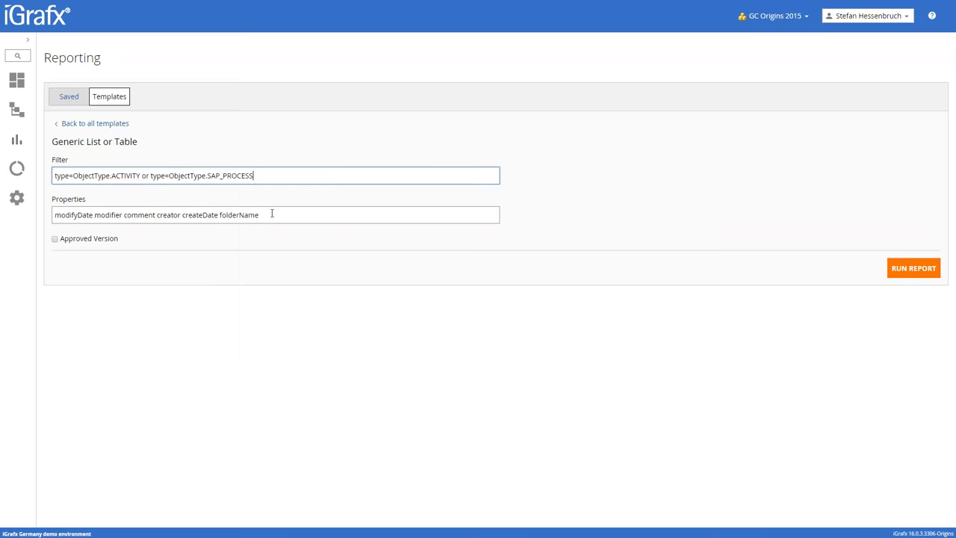
pyautogui.click(222, 177)
pyautogui.press('BackSpace')
pyautogui.press('BackSpace')
pyautogui.press('BackSpace')
pyautogui.press('BackSpace')
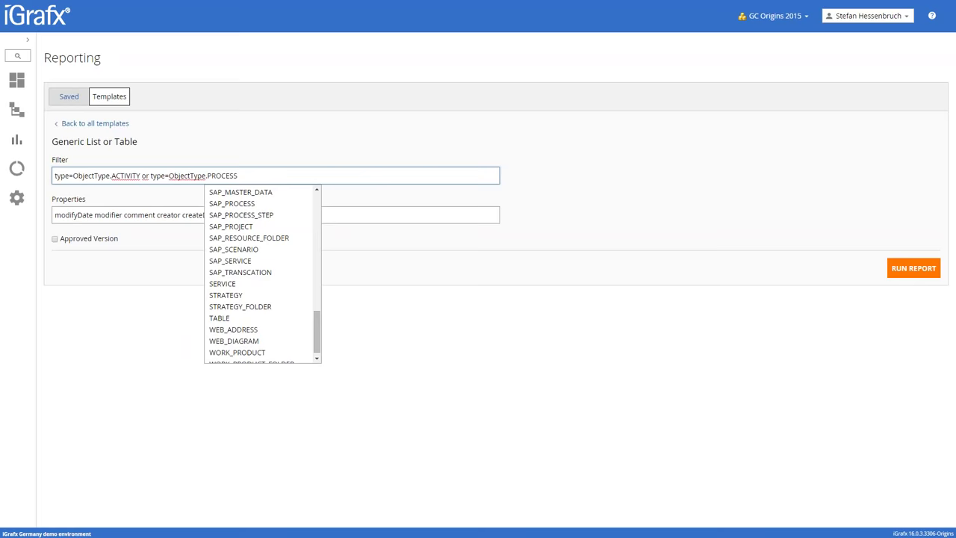
pyautogui.click(299, 150)
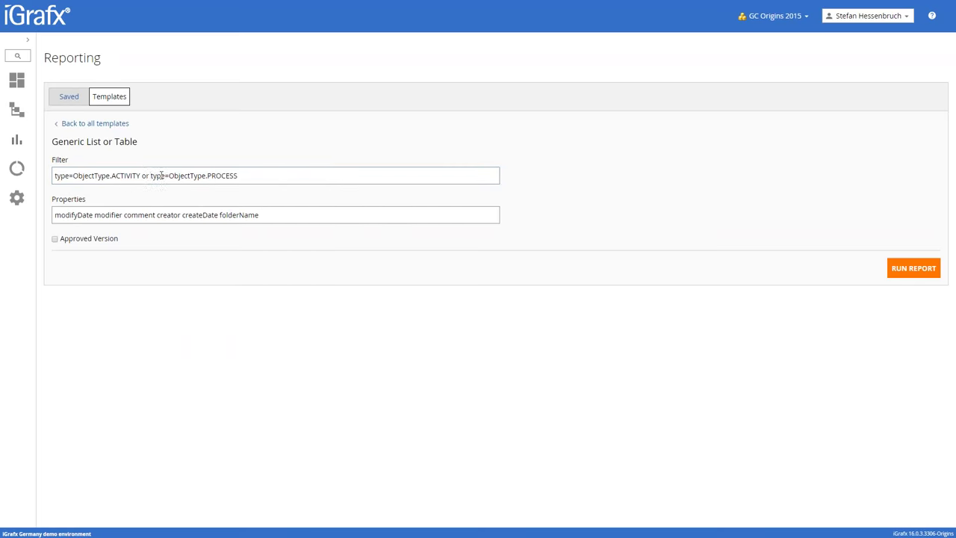
# Step: Replace the report's default properties with isResponsibleFor and accountable
pyautogui.moveTo(279, 215); pyautogui.dragTo(15, 196)
pyautogui.press('BackSpace')
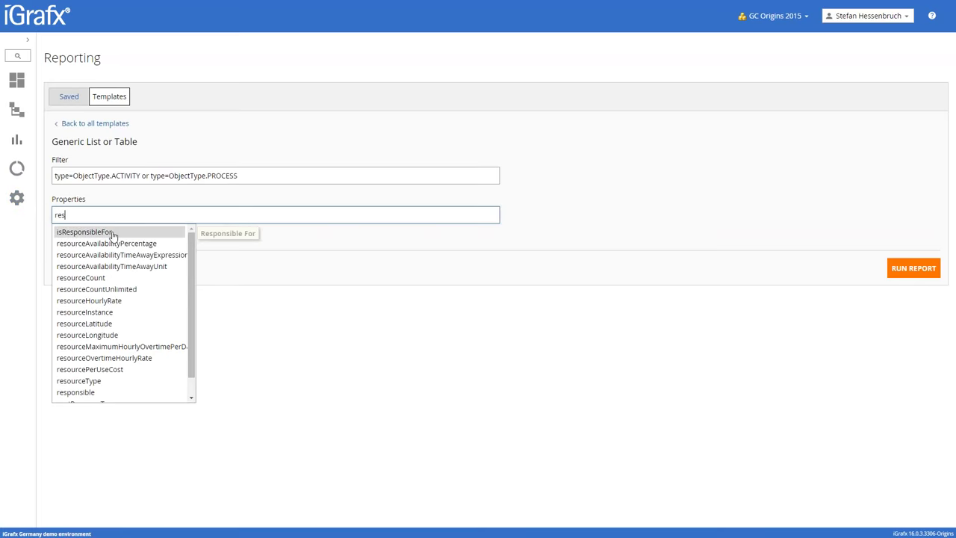
pyautogui.click(84, 231)
pyautogui.write(', a')
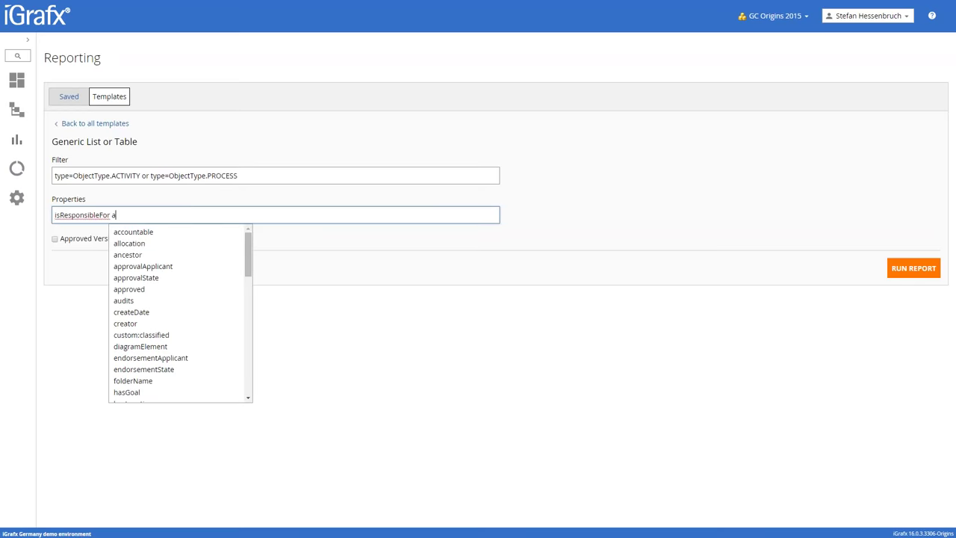
pyautogui.click(131, 233)
# Step: Replace isResponsibleFor with responsible ahead of accountable in the report properties
pyautogui.moveTo(109, 217); pyautogui.dragTo(36, 211)
pyautogui.press('Delete')
pyautogui.press('Delete')
pyautogui.press('Delete')
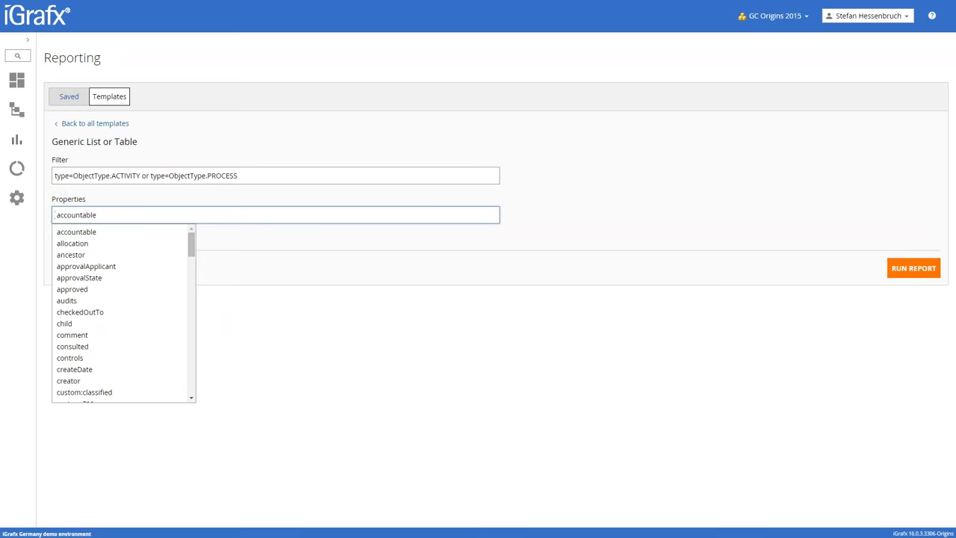
pyautogui.write('re')
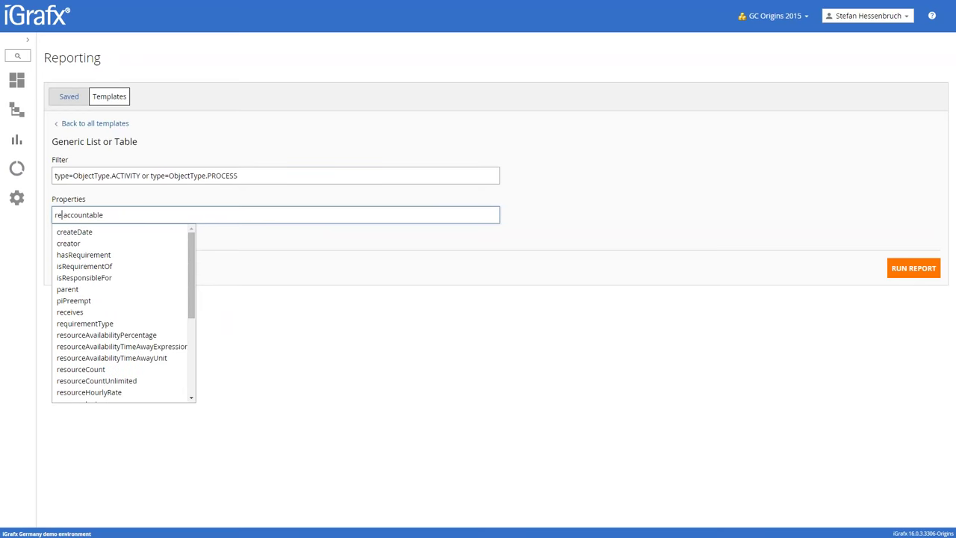
pyautogui.scroll(-3, 123, 313)
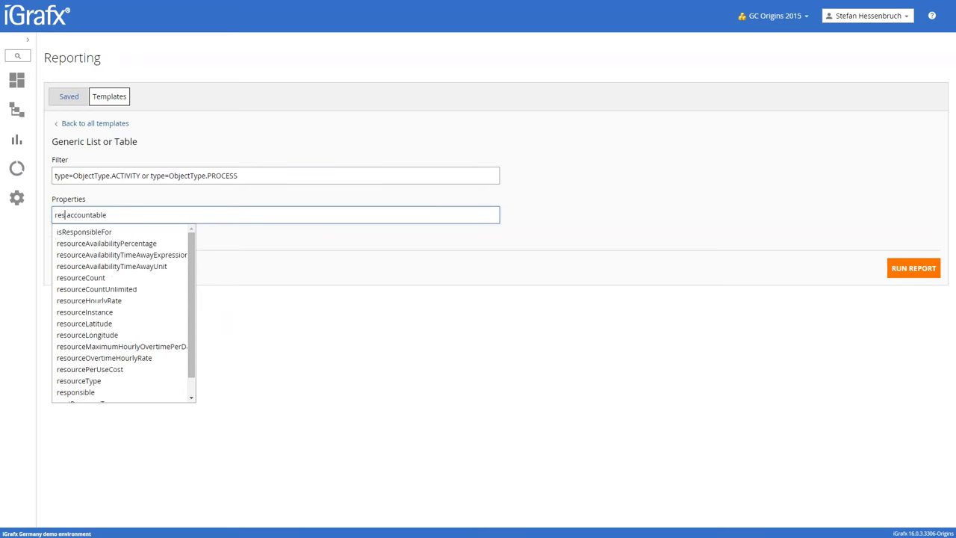
pyautogui.click(101, 392)
pyautogui.click(134, 216)
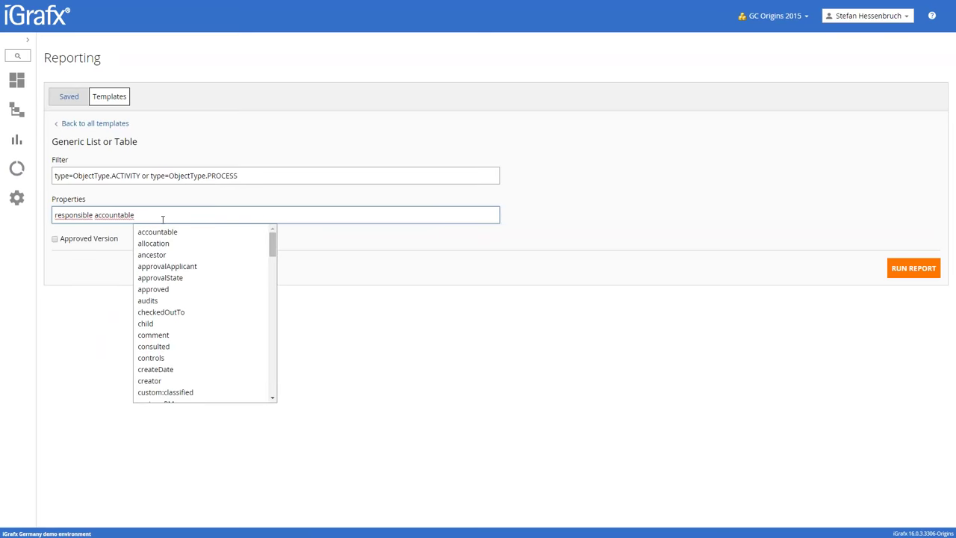
# Step: Add consulted, informed and isSupportedBy to the report properties after accountable
pyautogui.write('con')
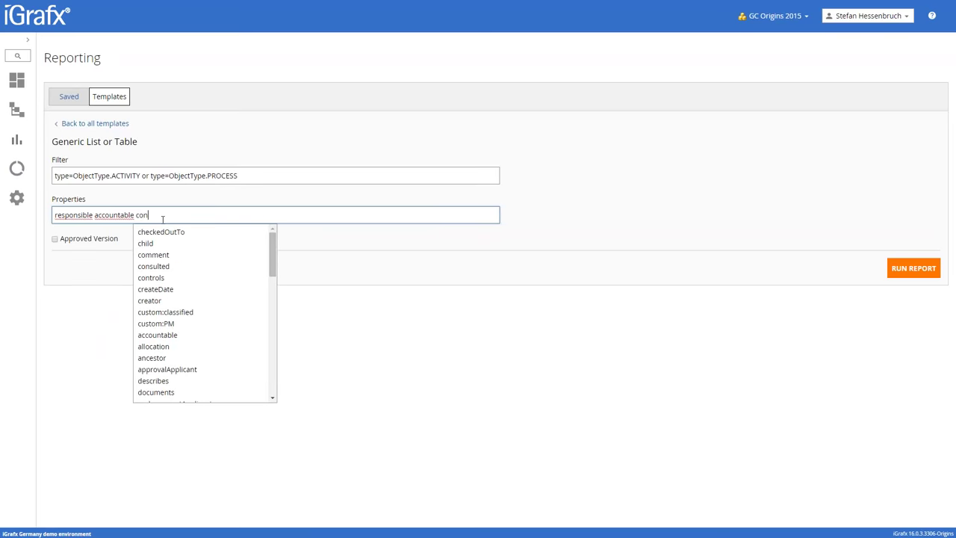
pyautogui.press('Down')
pyautogui.press('Return')
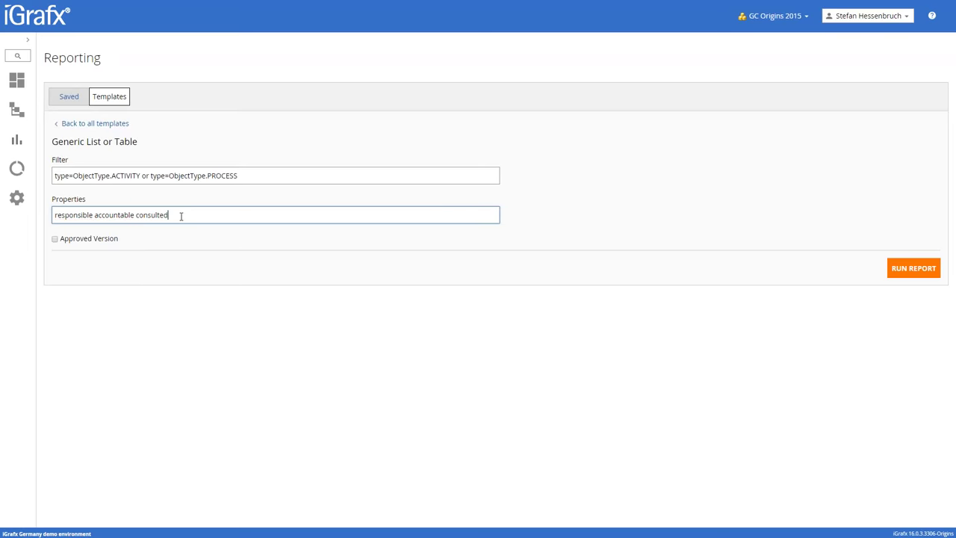
pyautogui.write('informed')
pyautogui.write('s')
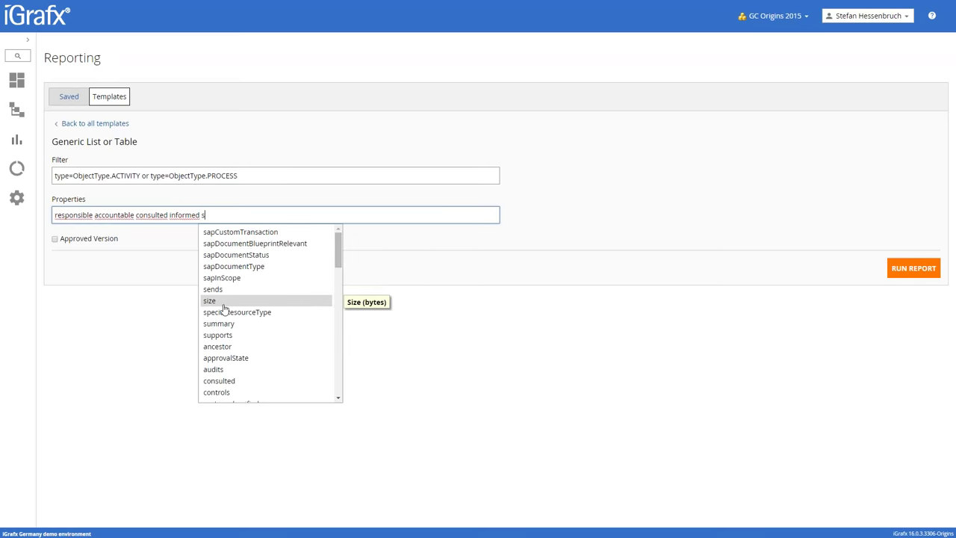
pyautogui.write('up')
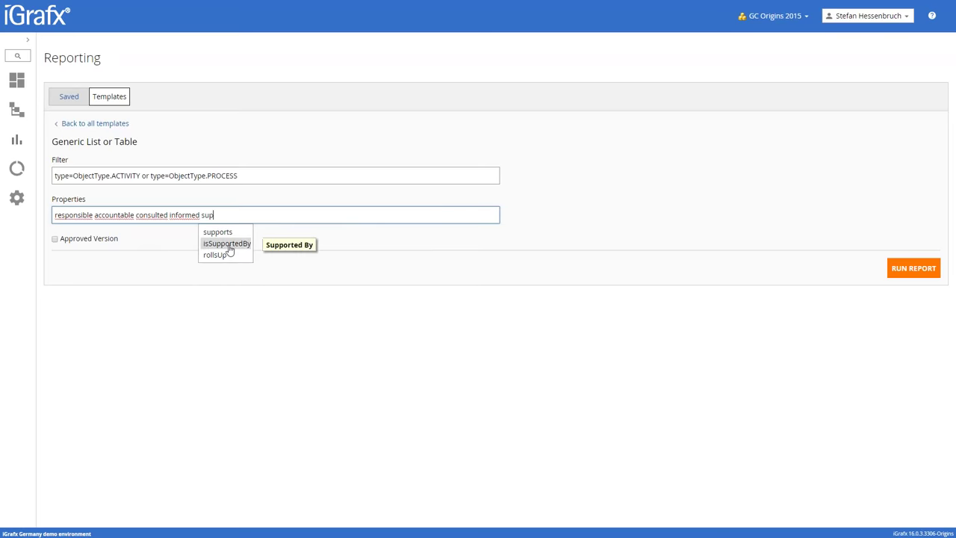
pyautogui.click(232, 244)
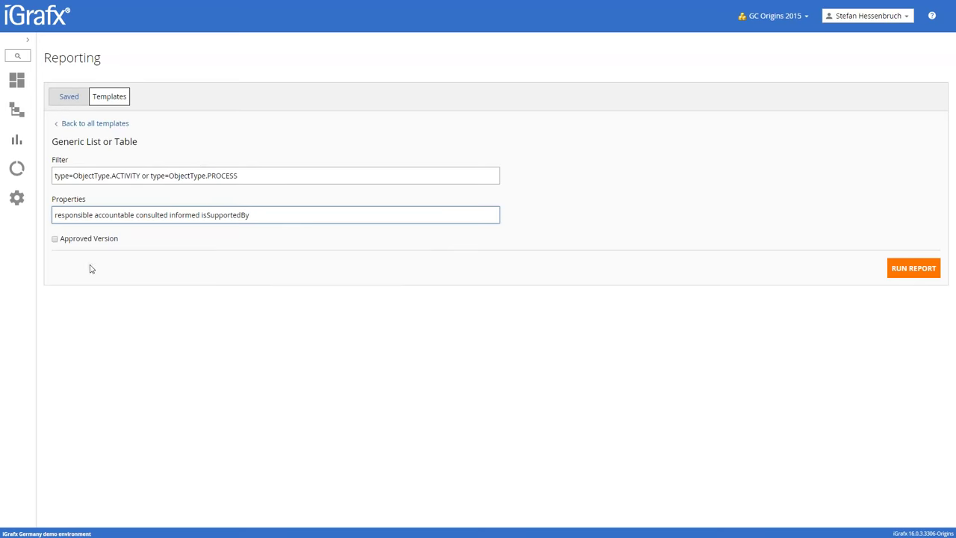
# Step: Run the generic list report, review its objects and responsibility columns, and open the naming field for saving the report settings
pyautogui.click(923, 274)
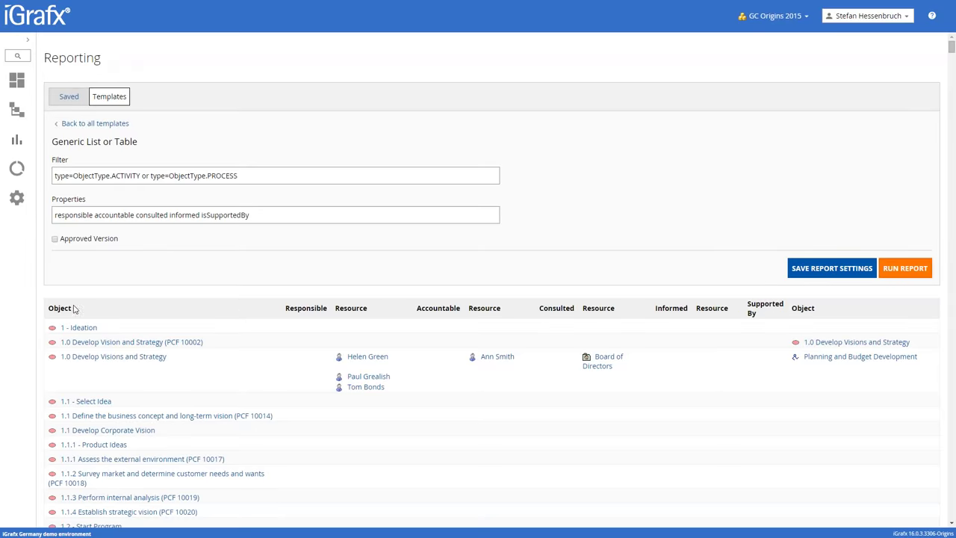
pyautogui.scroll(-3, 74, 307)
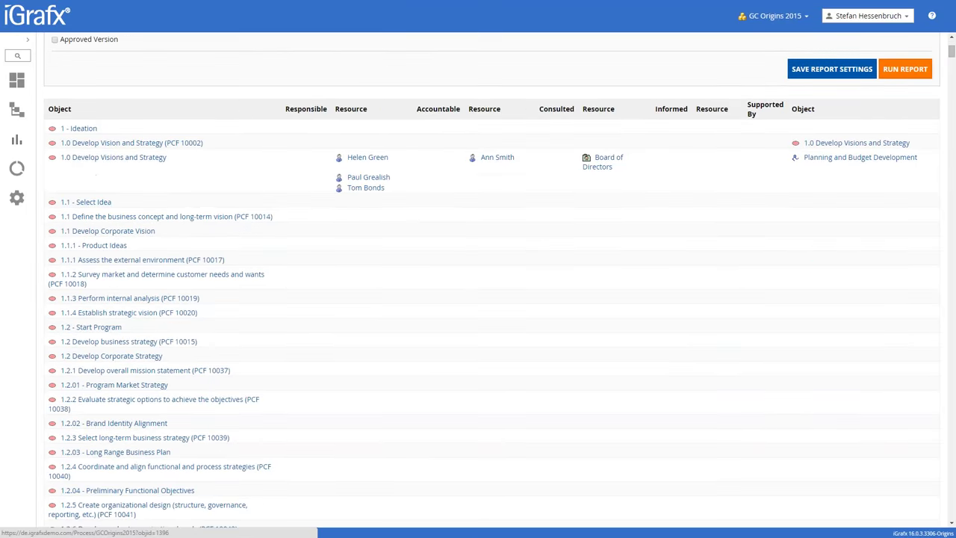
pyautogui.scroll(-2, 148, 284)
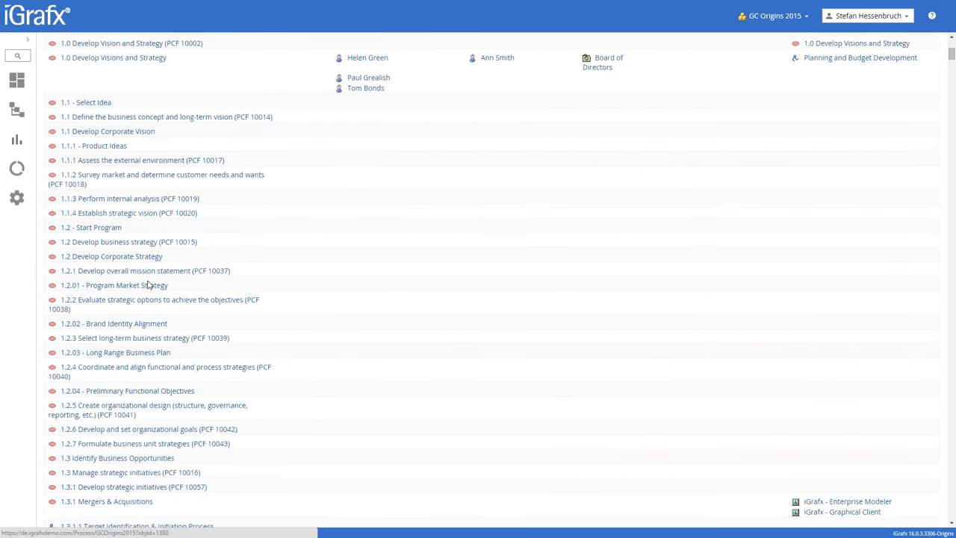
pyautogui.scroll(-5, 181, 262)
pyautogui.scroll(10, 169, 253)
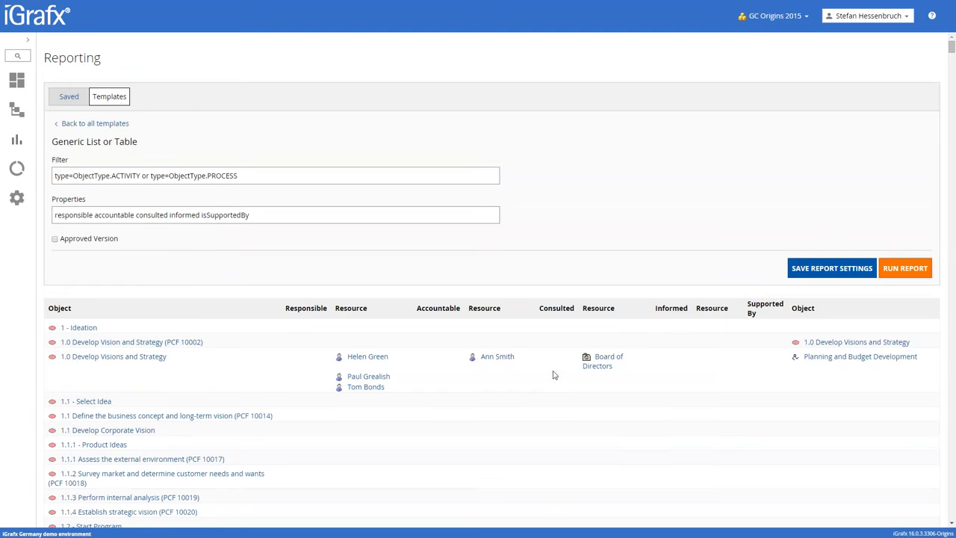
pyautogui.scroll(-2, 670, 428)
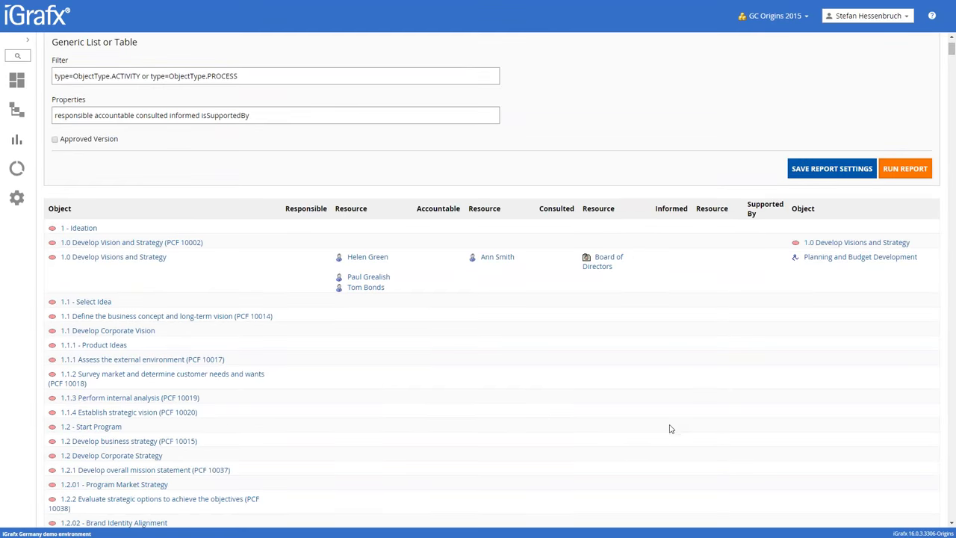
pyautogui.scroll(2, 670, 429)
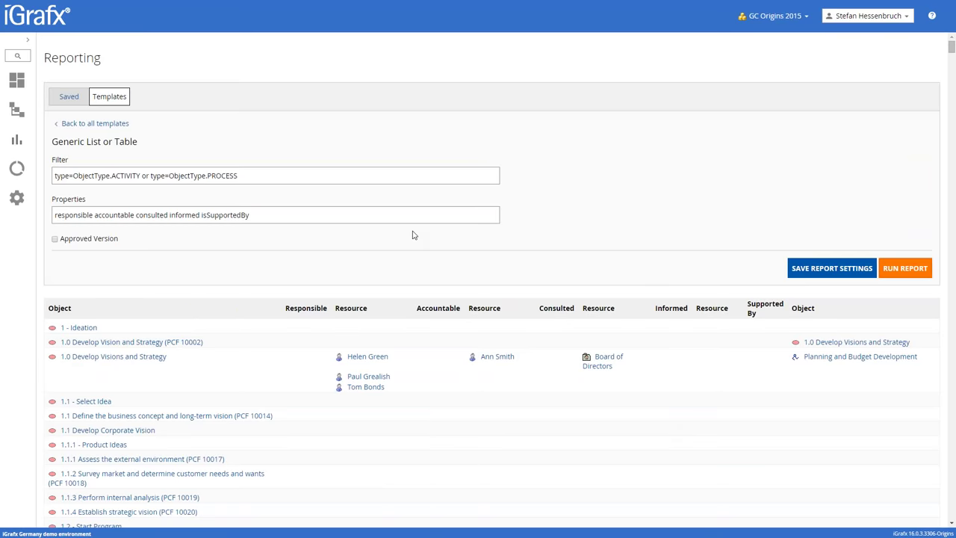
pyautogui.click(846, 271)
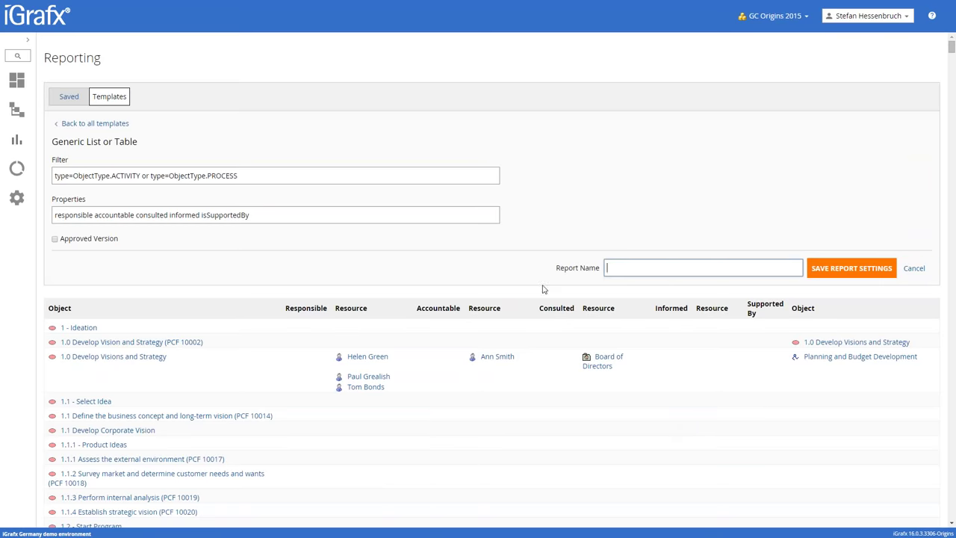
# Step: View the saved reports "Process Maturity Level list" and "What was modified in the last 2 days?", returning to the saved reports
pyautogui.click(69, 98)
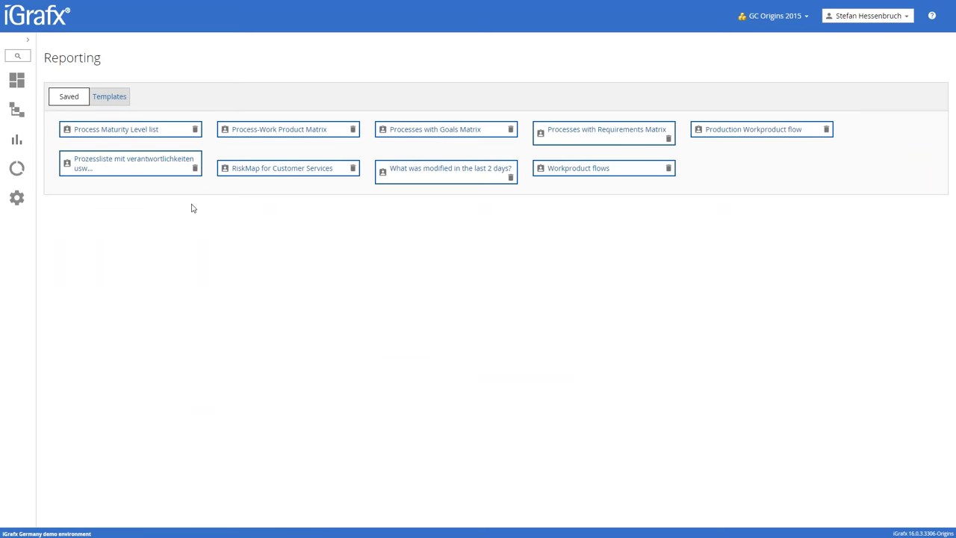
pyautogui.click(121, 132)
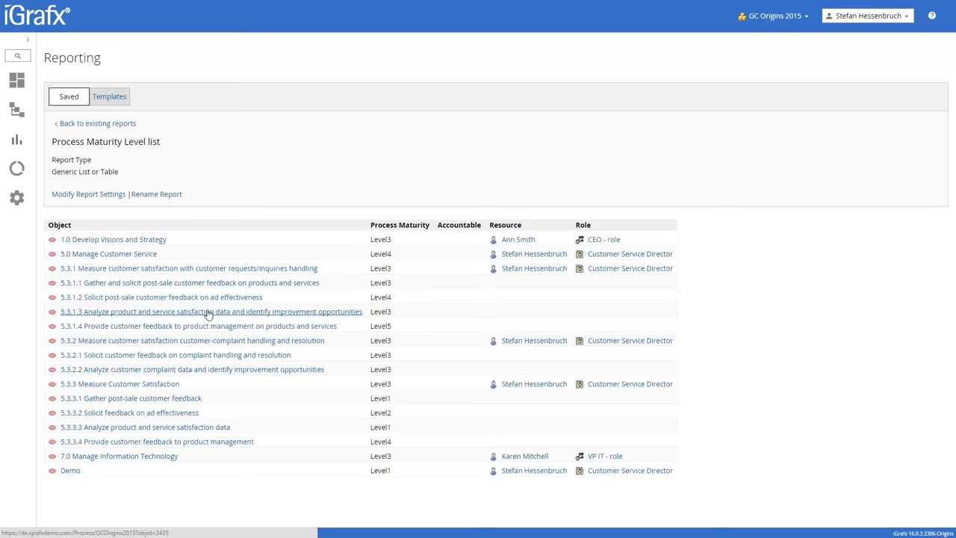
pyautogui.click(98, 125)
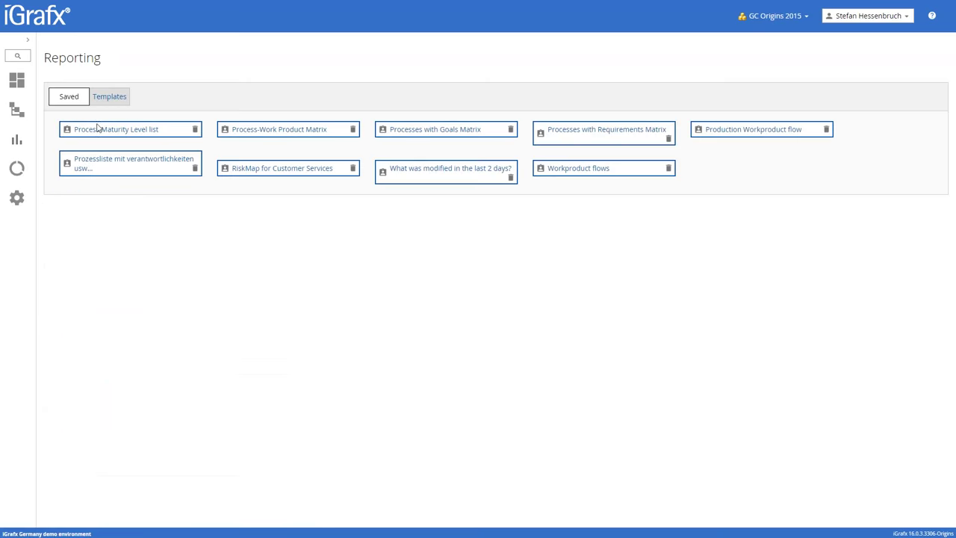
pyautogui.click(429, 172)
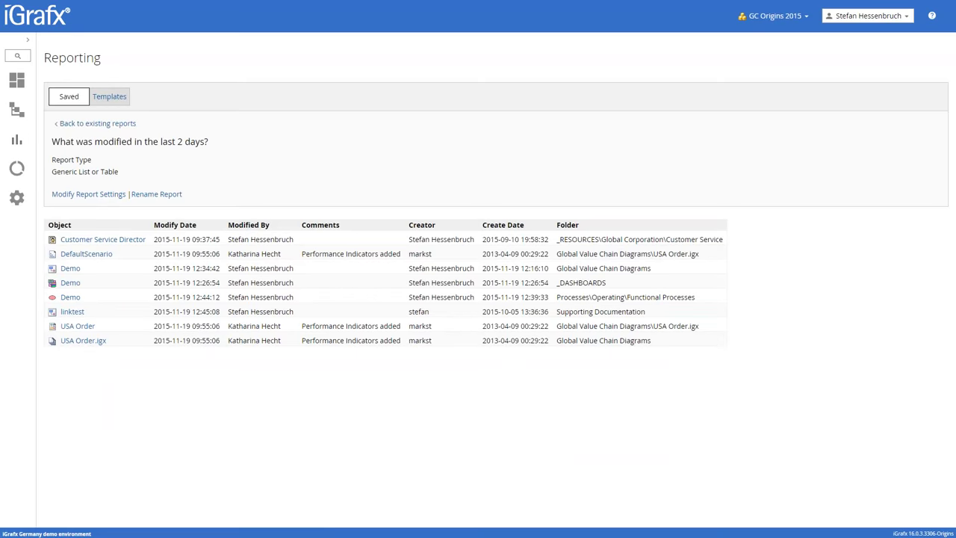
pyautogui.click(109, 124)
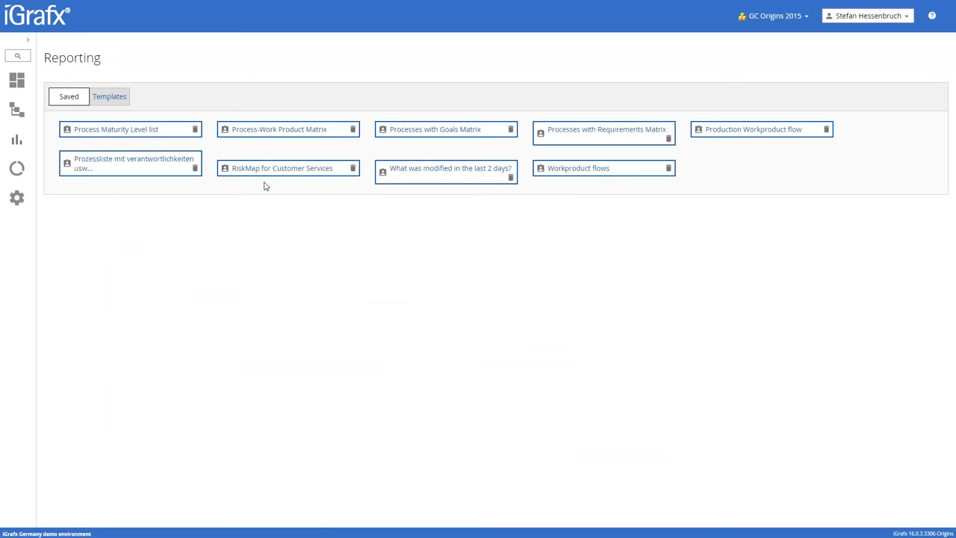
# Step: Examine the relationship grid of the saved Processes with Goals Matrix report and return to the saved reports
pyautogui.click(452, 131)
pyautogui.scroll(-1, 433, 198)
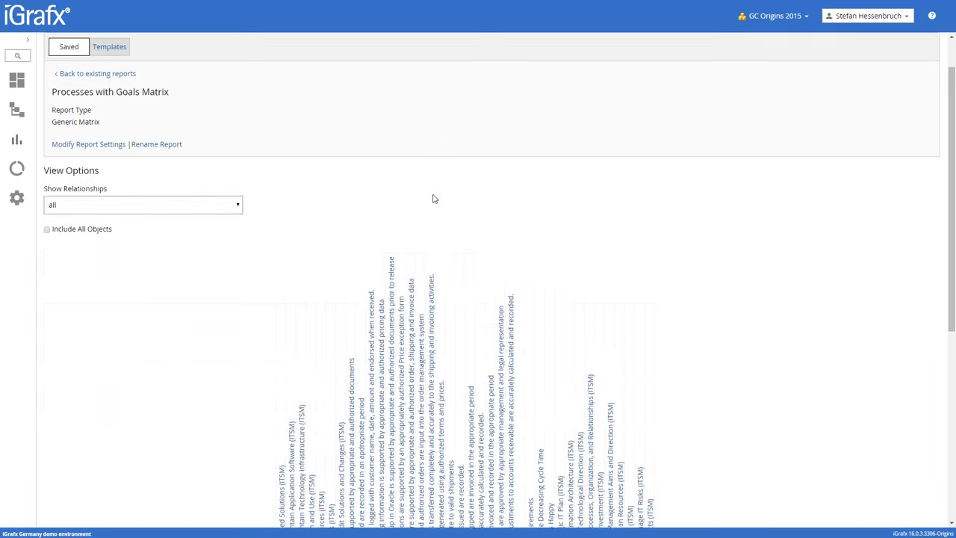
pyautogui.scroll(-5, 433, 198)
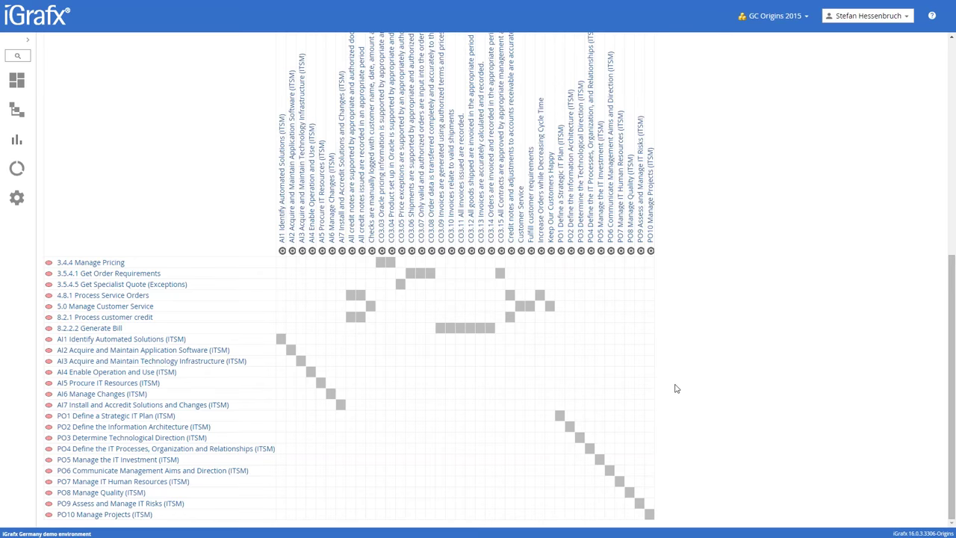
pyautogui.press('F5')
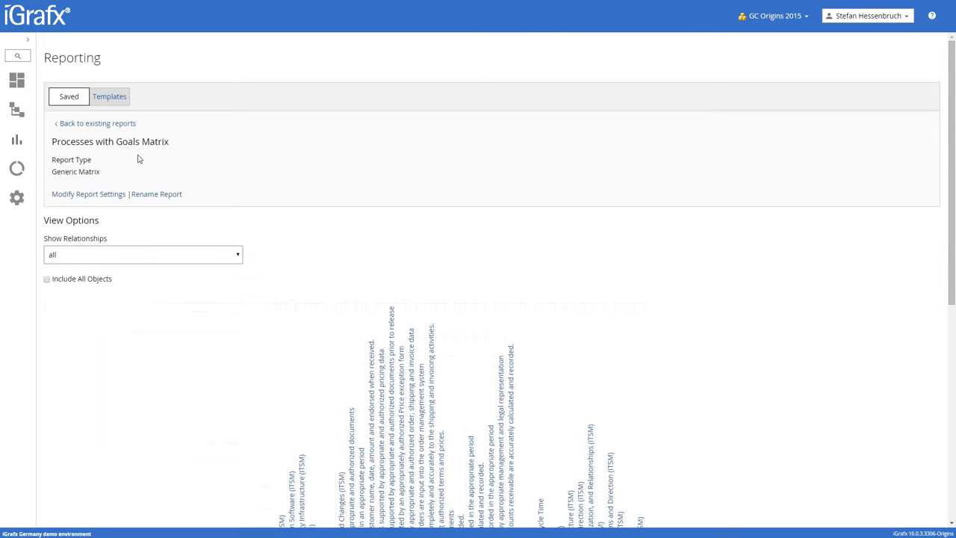
pyautogui.click(98, 123)
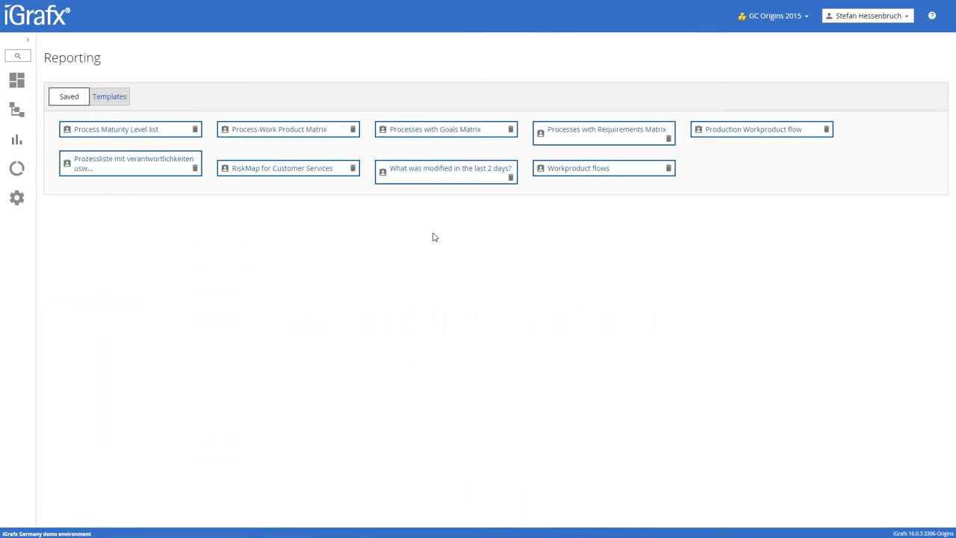
# Step: Examine the saved "RiskMap for Customer Services" report and switch to the presentation slides
pyautogui.click(279, 170)
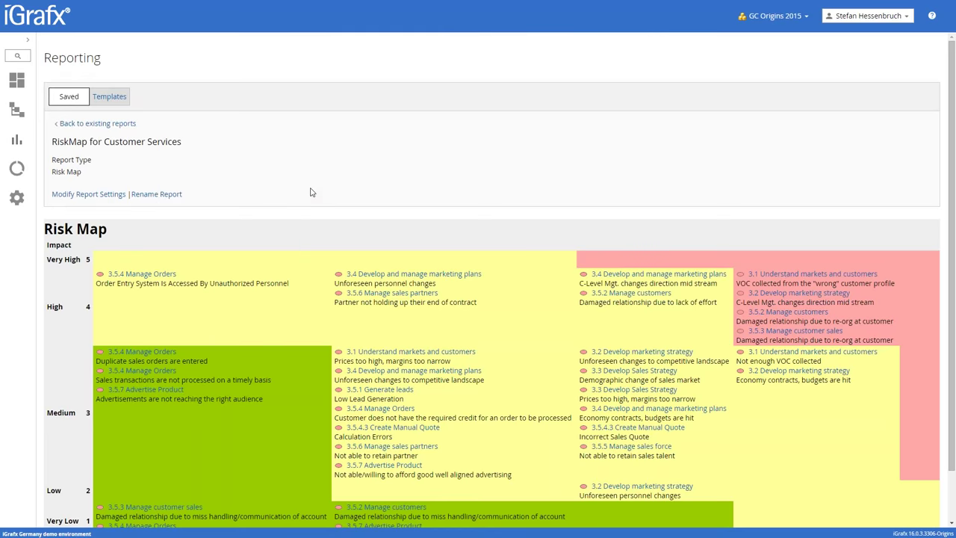
pyautogui.scroll(-2, 312, 192)
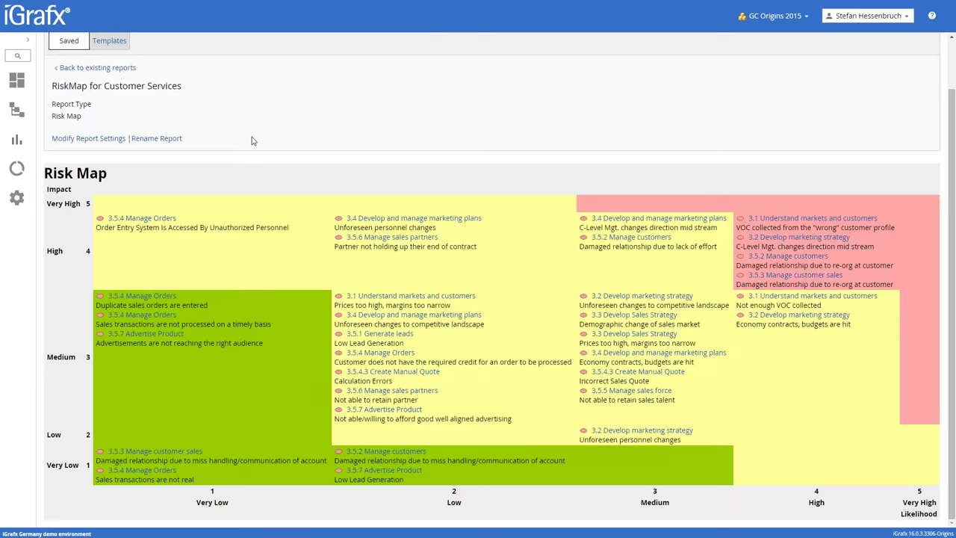
pyautogui.hotkey('alt', 'Tab')
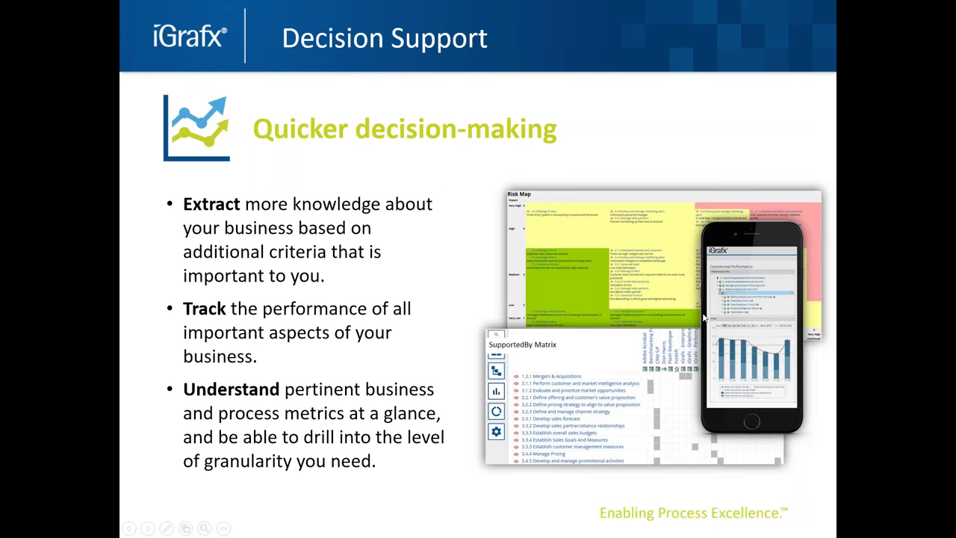
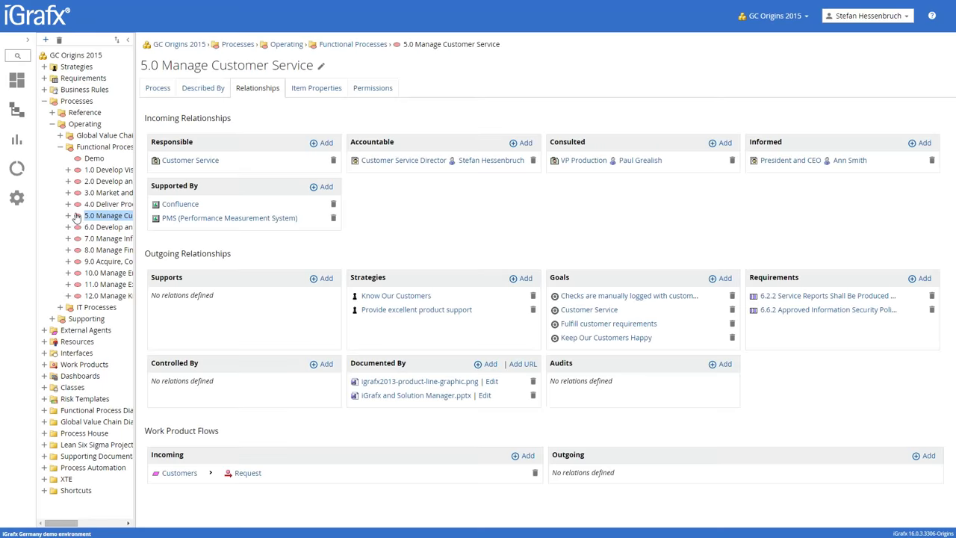
# Step: Expand 5.0 Manage Customer Service down to 5.3.3 Measure Customer Satisfaction, widen the object tree and open that process
pyautogui.click(68, 215)
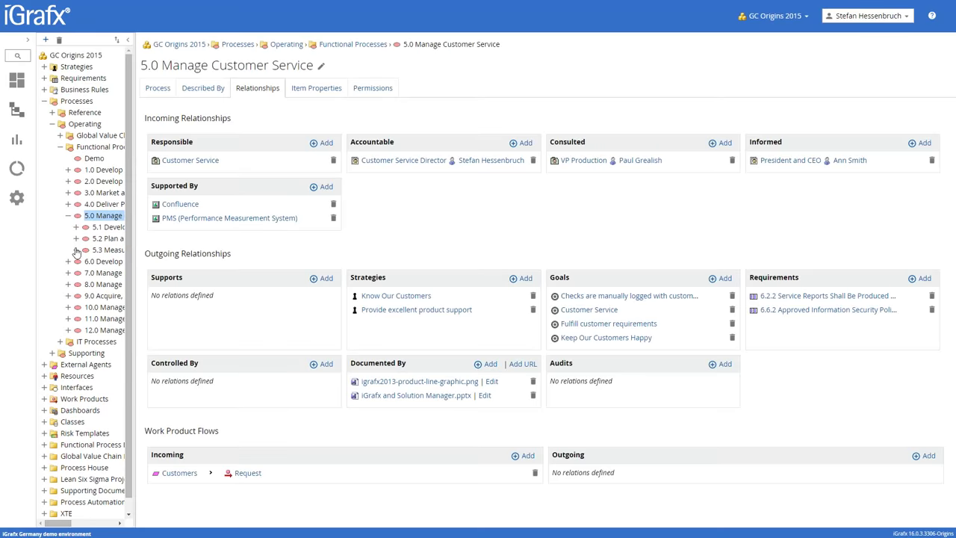
pyautogui.click(75, 249)
pyautogui.click(83, 284)
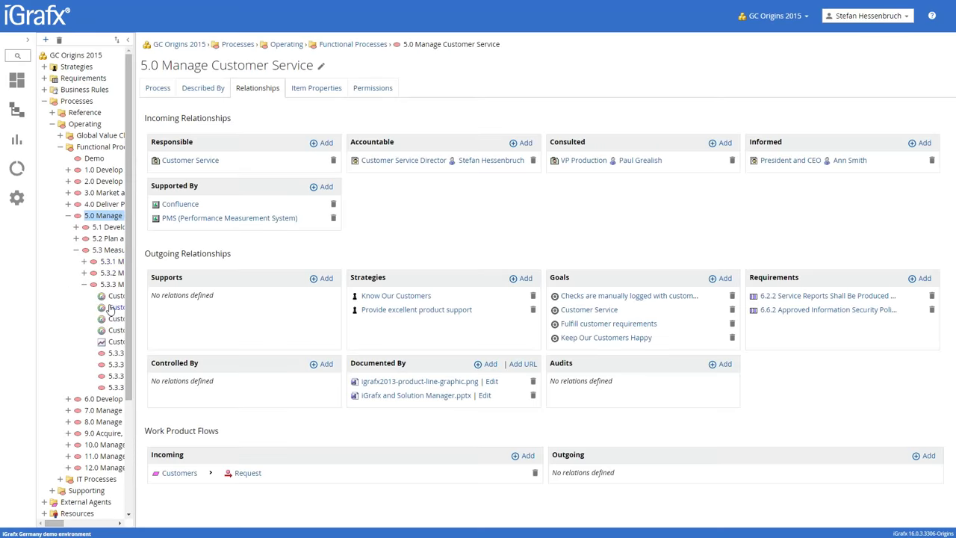
pyautogui.moveTo(136, 296); pyautogui.dragTo(235, 284)
pyautogui.click(146, 285)
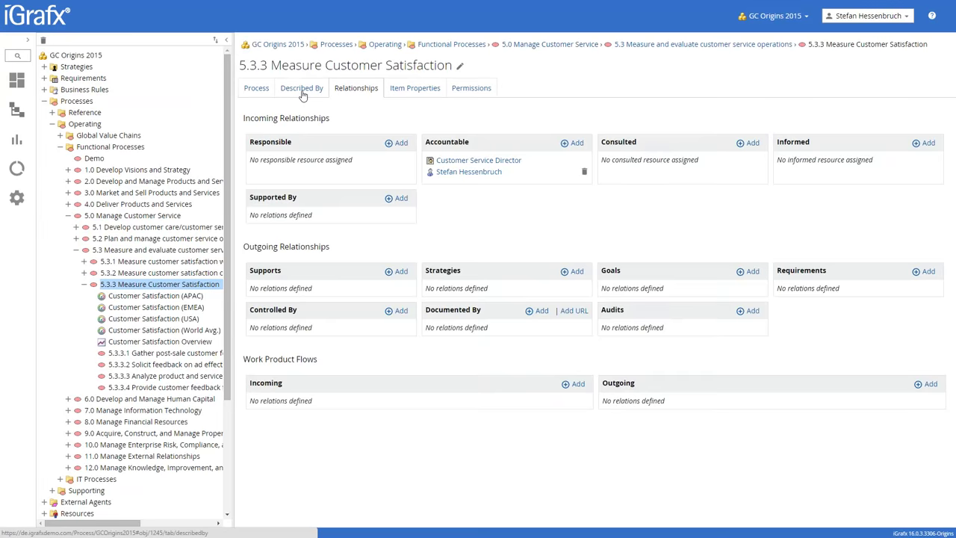
# Step: View the diagram, relationships and process overview of 5.3.3 Measure Customer Satisfaction
pyautogui.click(301, 89)
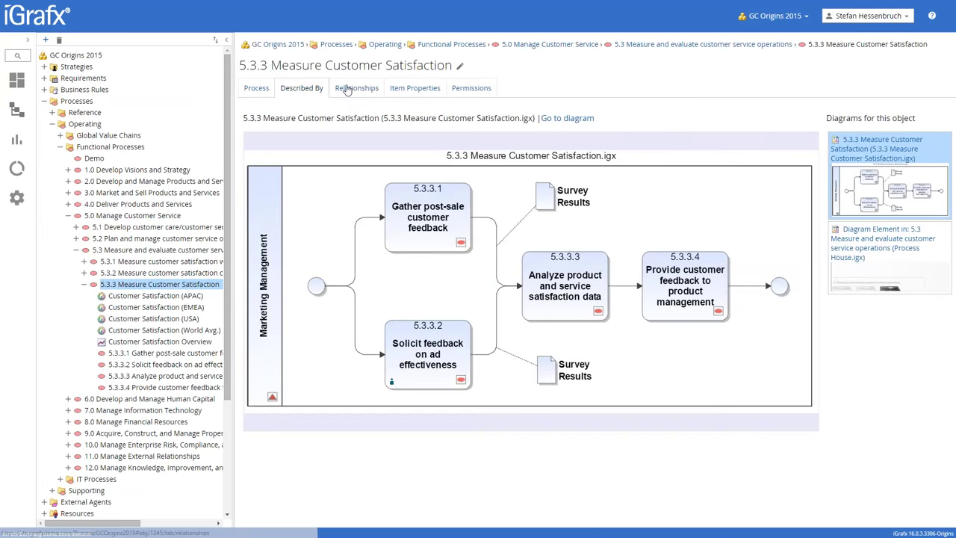
pyautogui.click(343, 88)
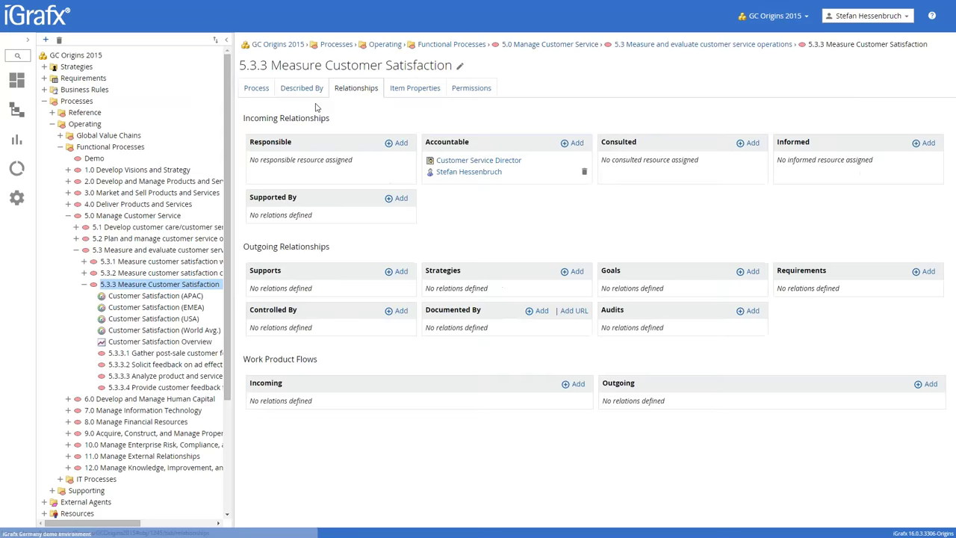
pyautogui.click(254, 90)
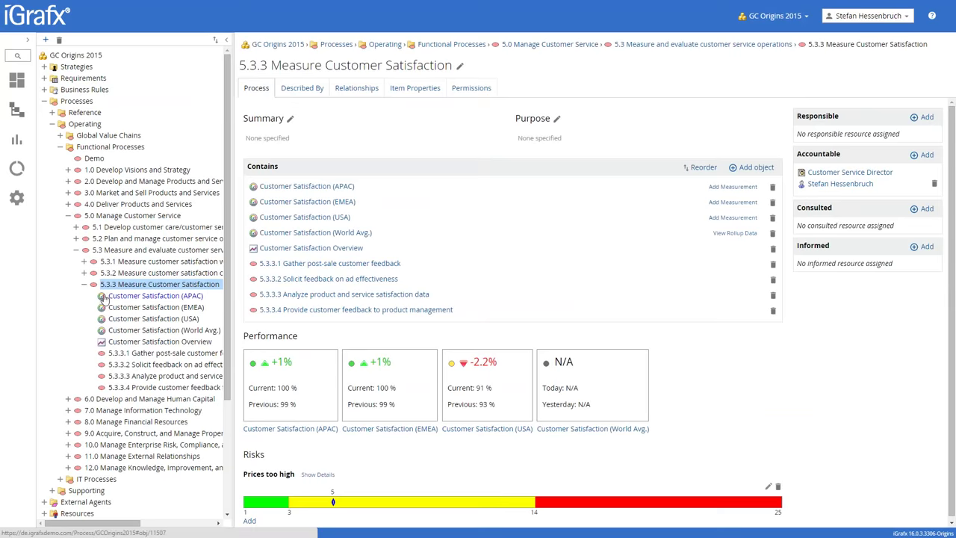
# Step: Look through the APAC, EMEA and USA customer satisfaction indicators and display the APAC indicator's chart
pyautogui.click(134, 298)
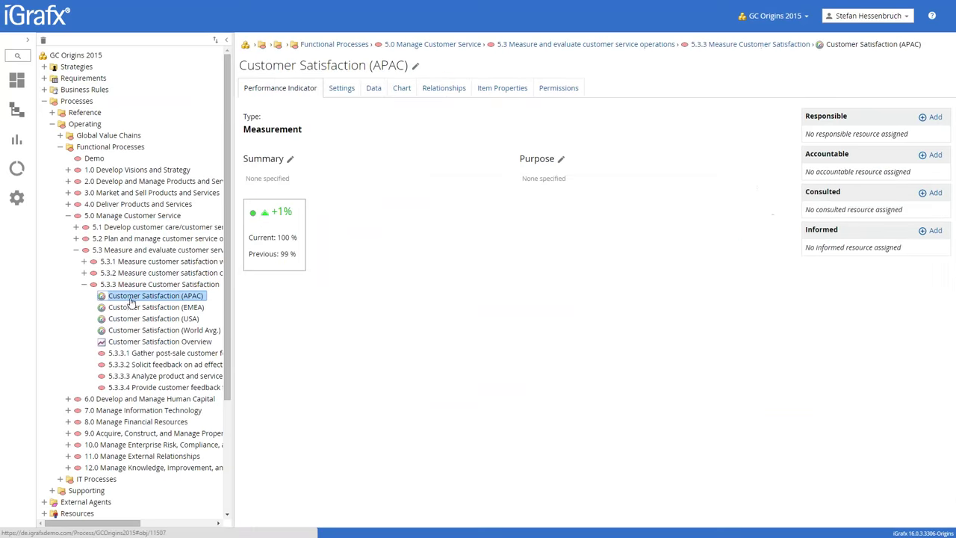
pyautogui.click(129, 308)
pyautogui.click(131, 319)
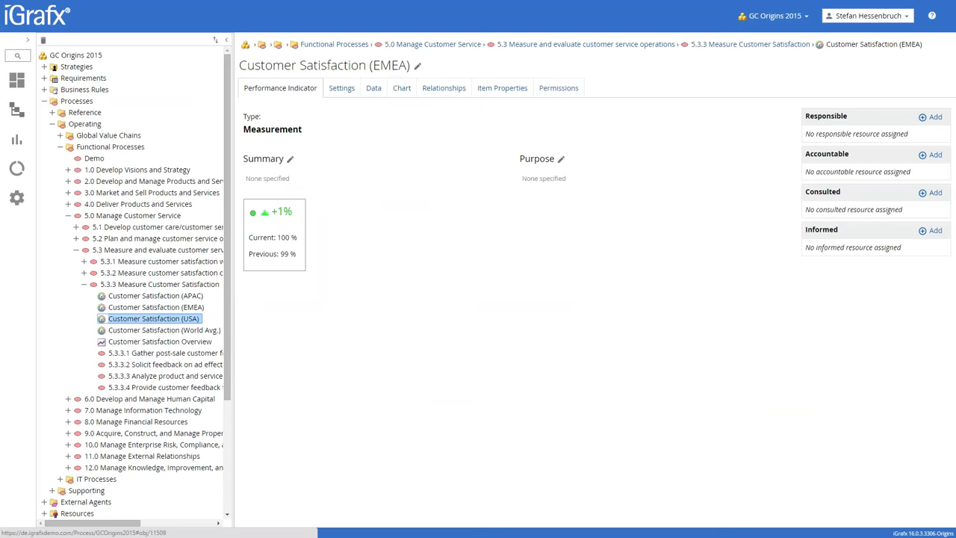
pyautogui.click(146, 296)
pyautogui.click(401, 88)
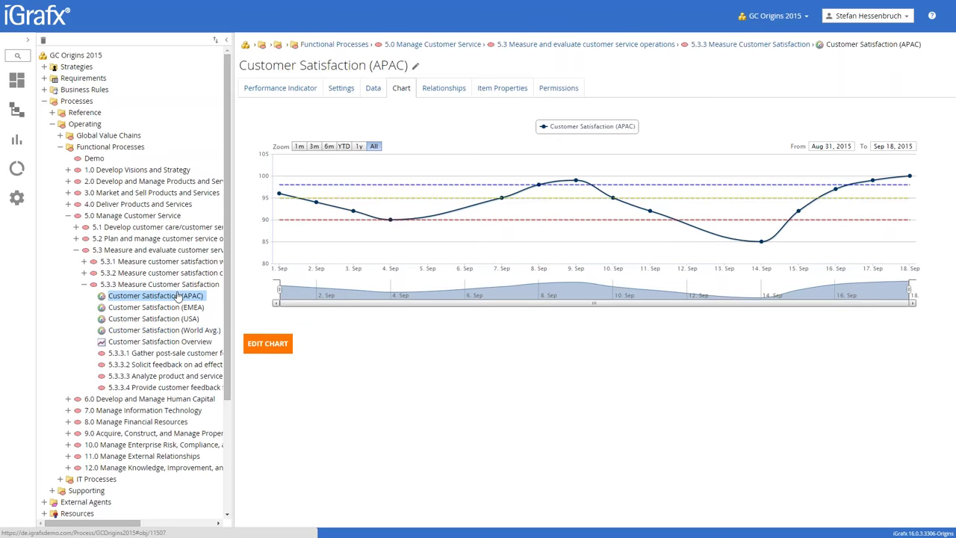
pyautogui.moveTo(633, 225)
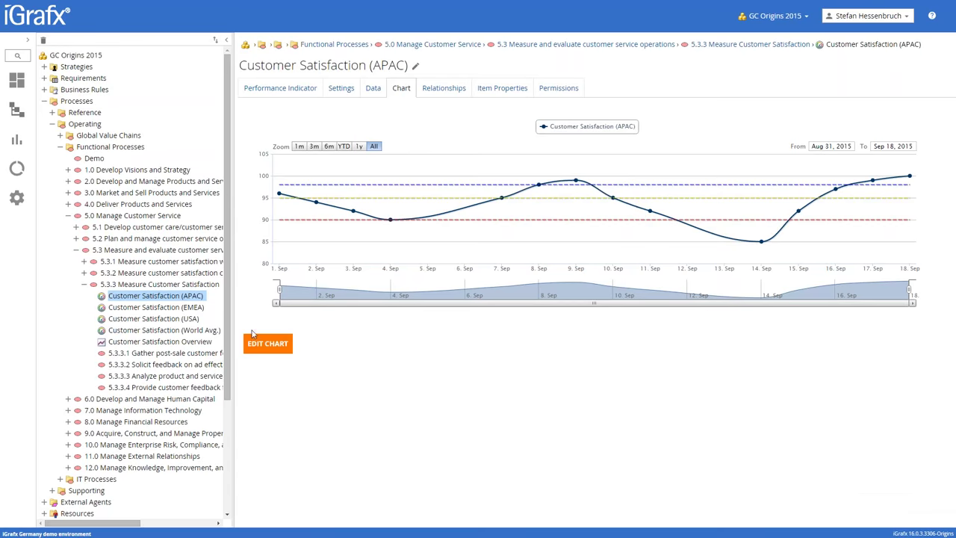
# Step: View the USA, World Avg. and Customer Satisfaction Overview indicators, hiding and restoring the USA series in the overview chart
pyautogui.click(138, 320)
pyautogui.click(142, 331)
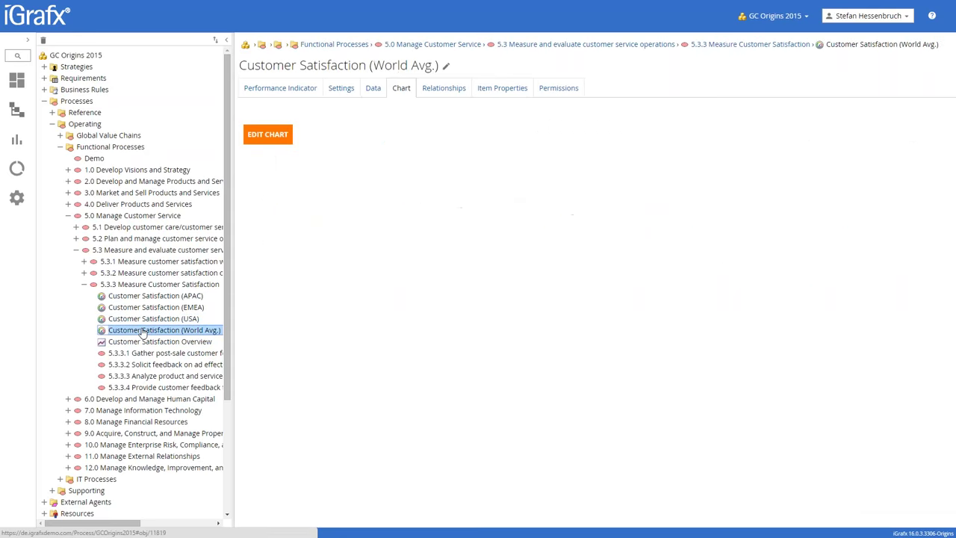
pyautogui.click(145, 342)
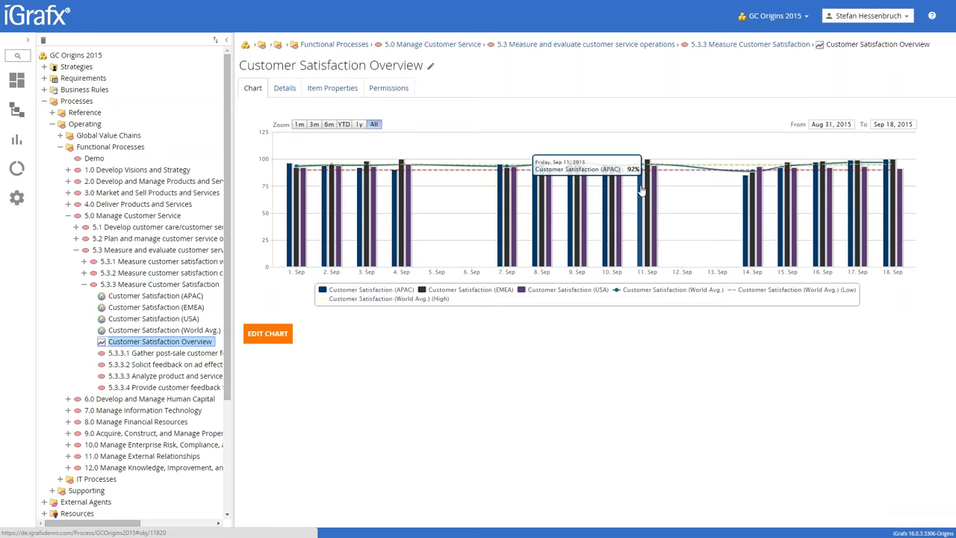
pyautogui.click(562, 291)
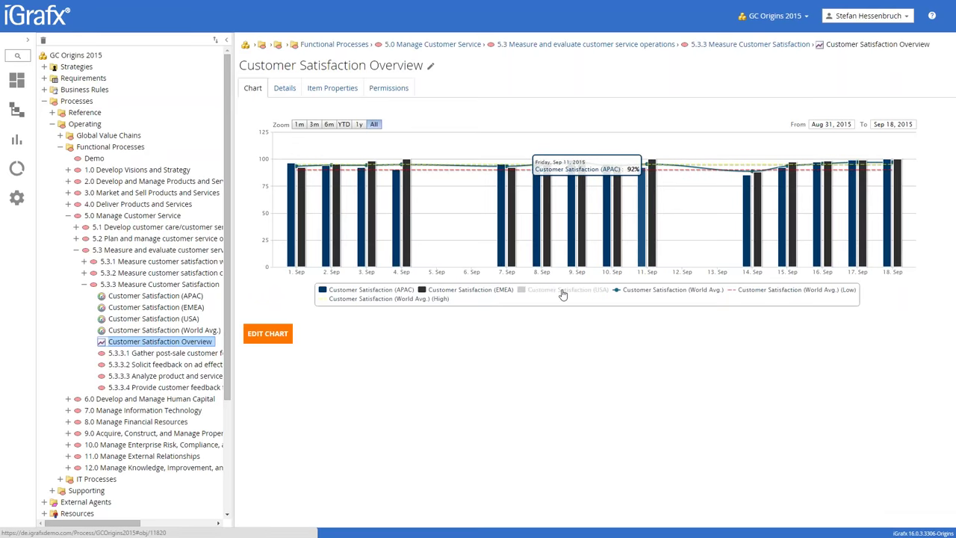
pyautogui.click(562, 291)
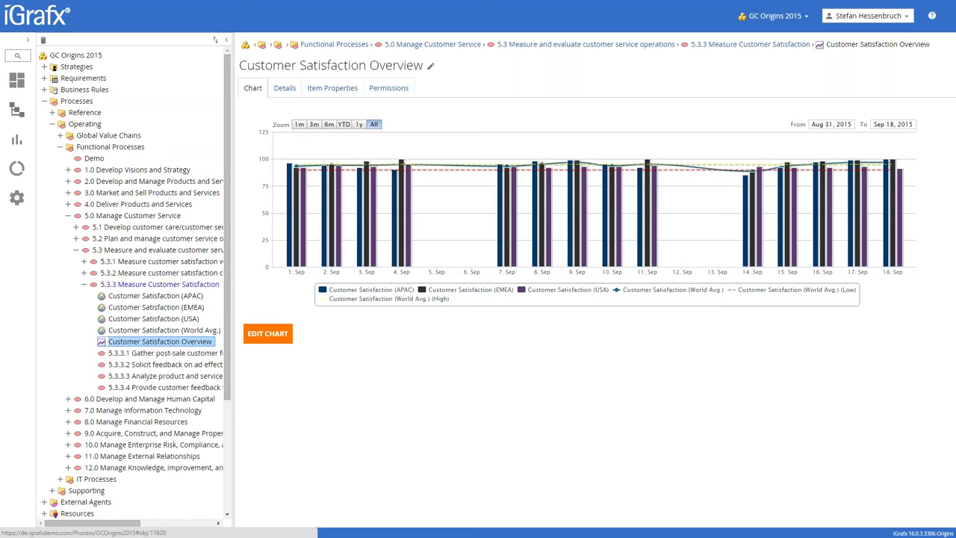
# Step: Collapse 5.3.3 Measure Customer Satisfaction, view its process overview, and switch to the presentation slides and back to iGrafx
pyautogui.click(85, 285)
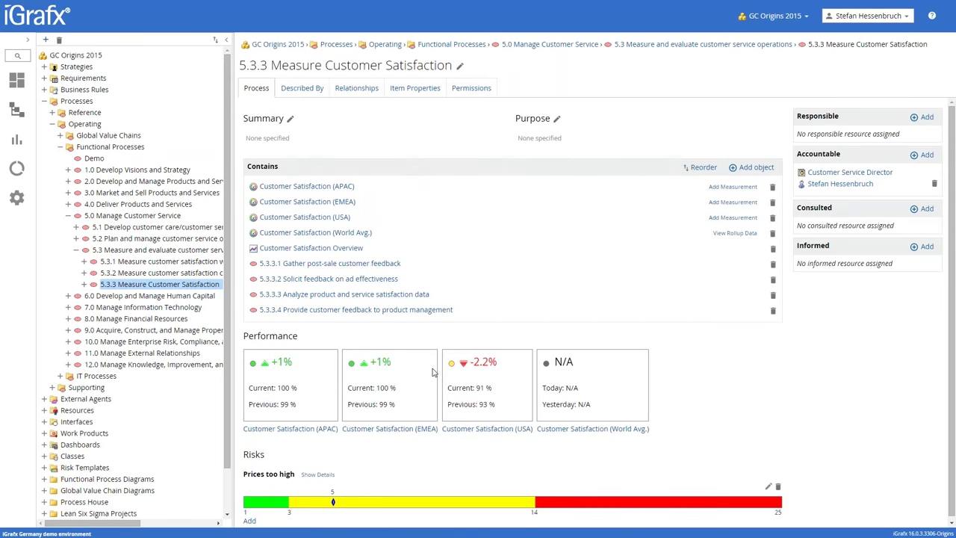
pyautogui.hotkey('alt', 'Tab')
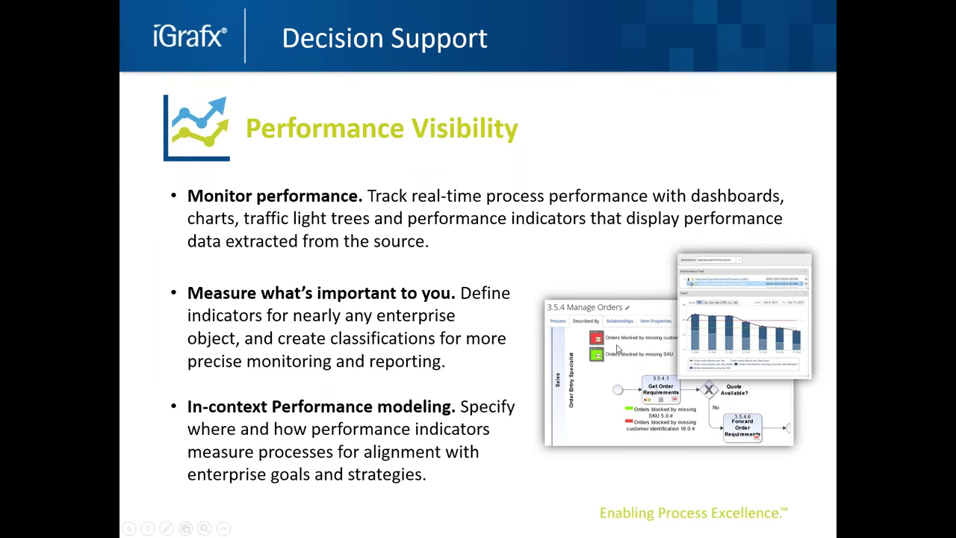
pyautogui.hotkey('alt', 'Tab')
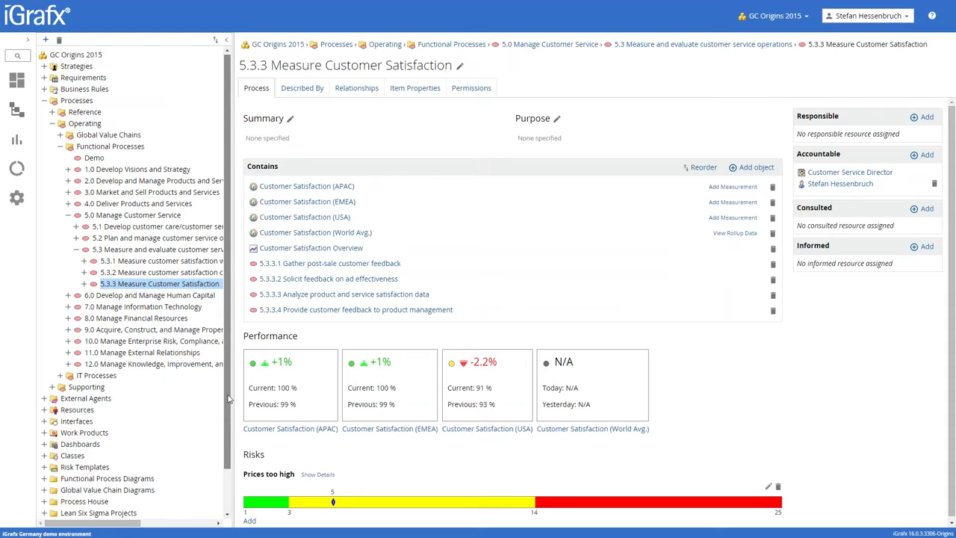
# Step: Open USA Order.igx from Global Value Chain Diagrams, examine the indicators beside Manage Orders and try to open that process
pyautogui.scroll(-1, 228, 400)
pyautogui.click(44, 441)
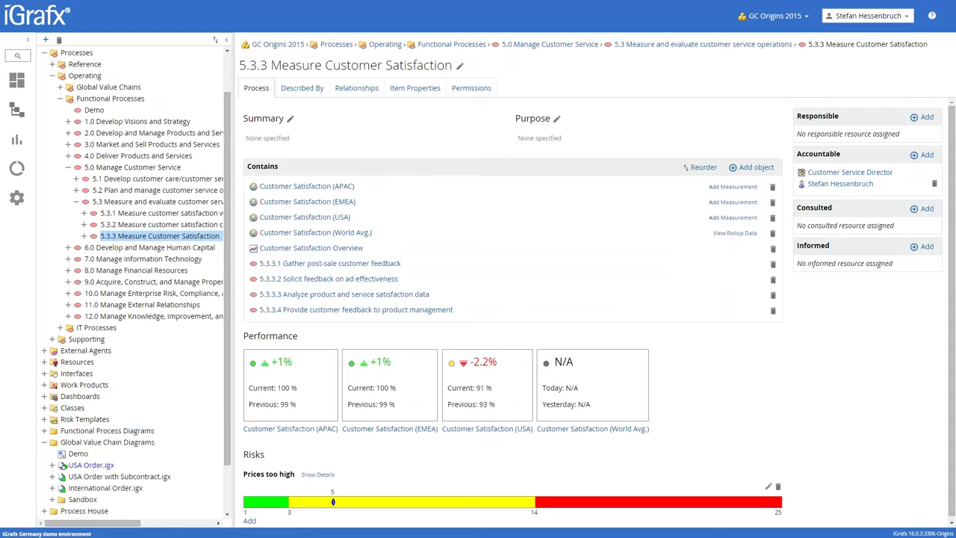
pyautogui.click(92, 466)
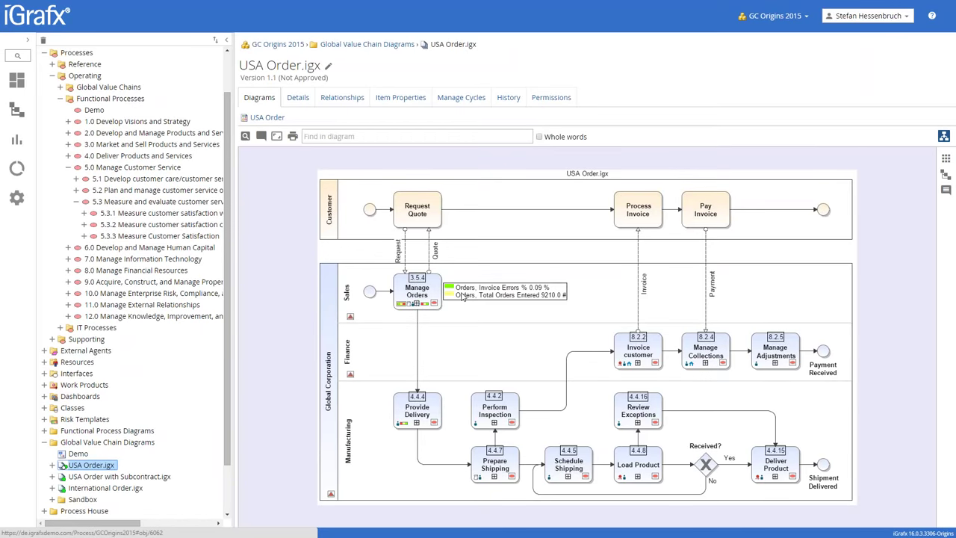
pyautogui.scroll(2, 461, 297)
pyautogui.scroll(2, 462, 296)
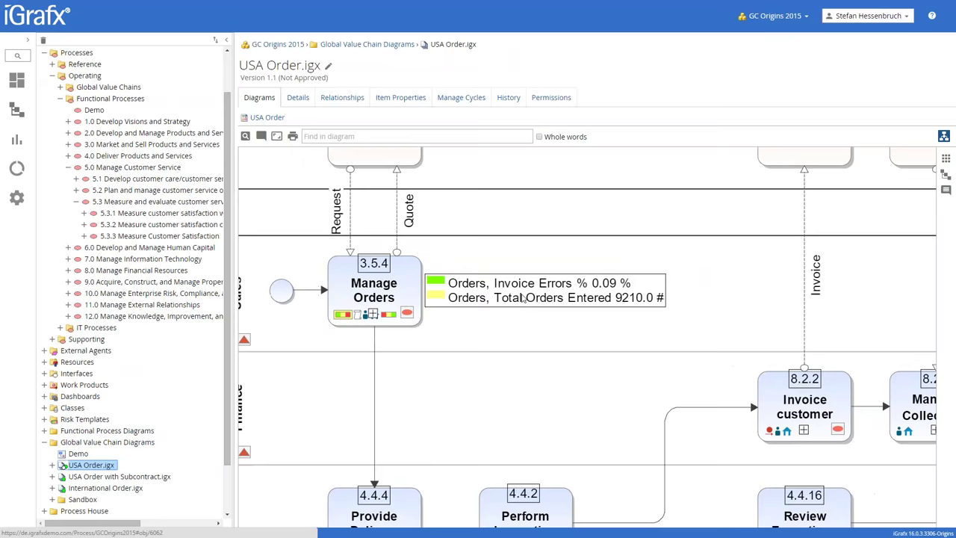
pyautogui.click(377, 299)
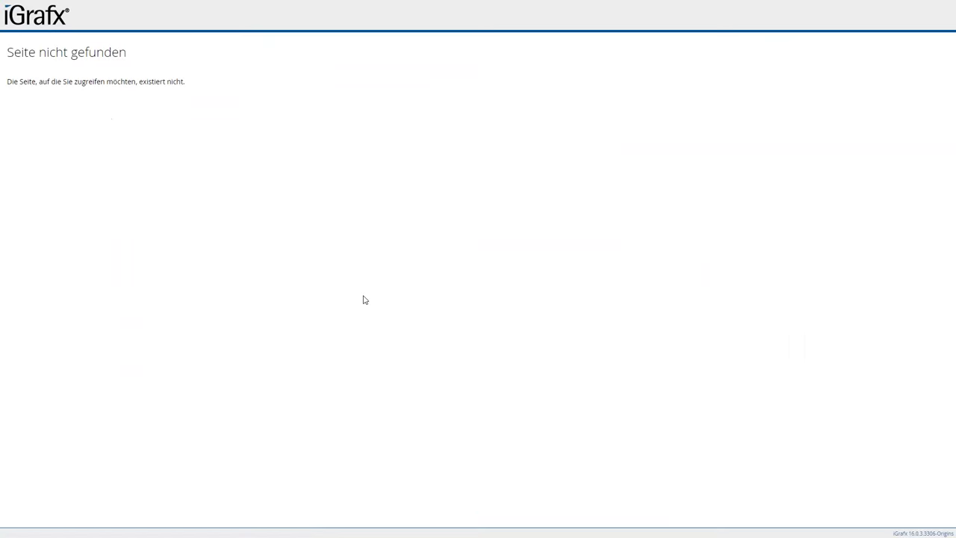
pyautogui.hotkey('alt', 'Left')
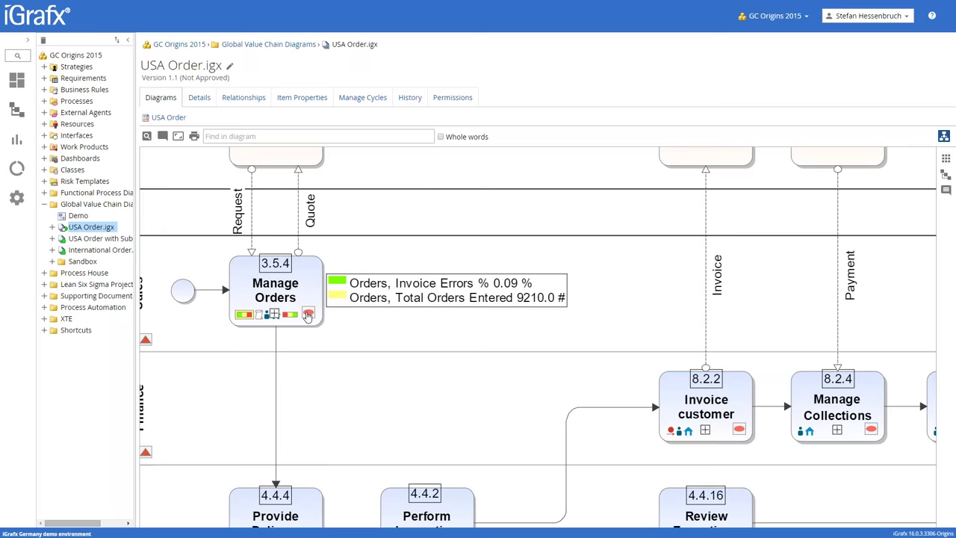
# Step: Switch to the presentation, advance to the Enhanced Change Management value model slide, and return to iGrafx
pyautogui.hotkey('alt', 'Tab')
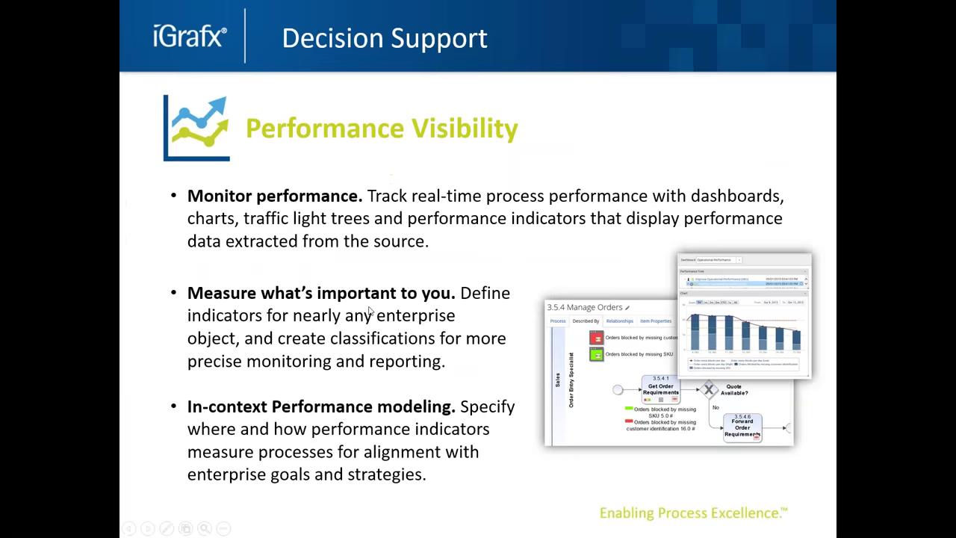
pyautogui.click(368, 312)
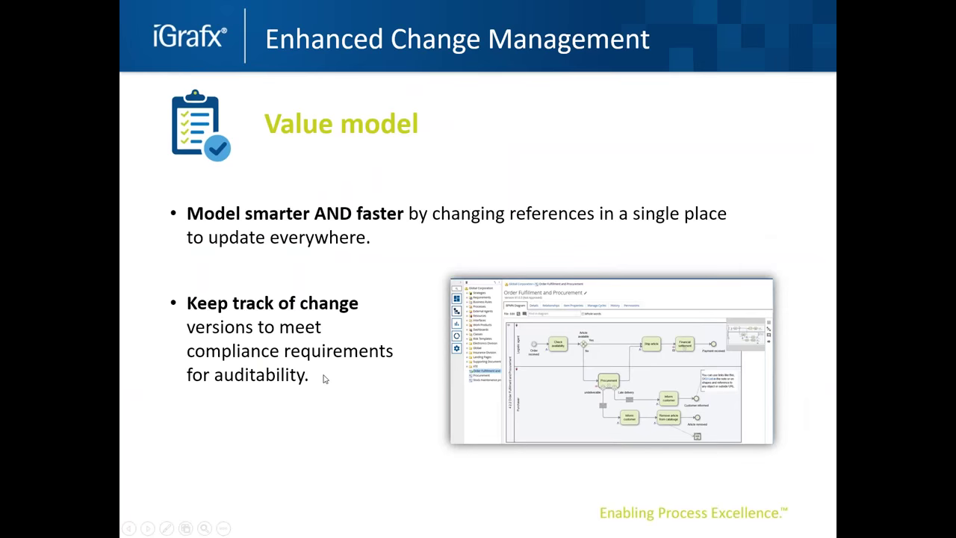
pyautogui.hotkey('alt', 'Tab')
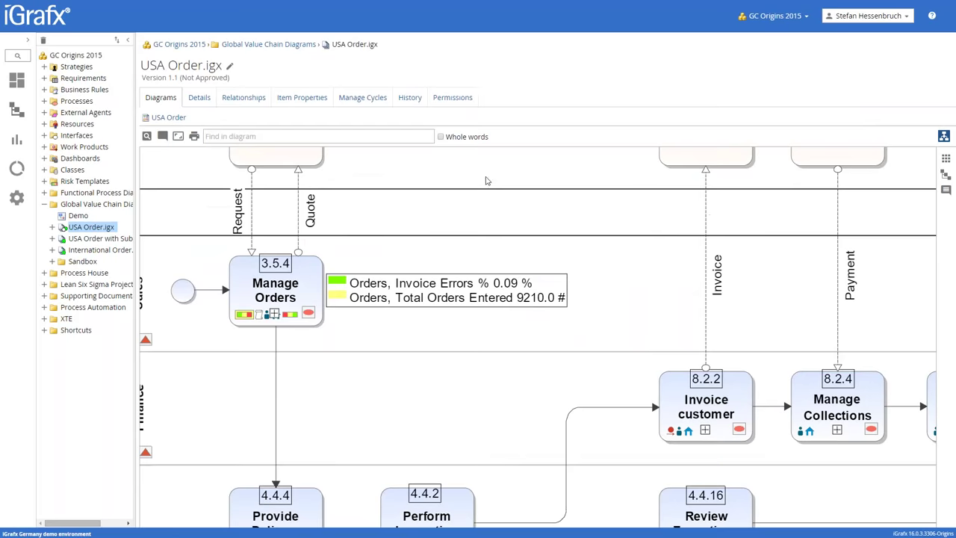
# Step: View the version histories of USA Order.igx, USA Order with Subcontract.igx and International Order.igx
pyautogui.click(419, 100)
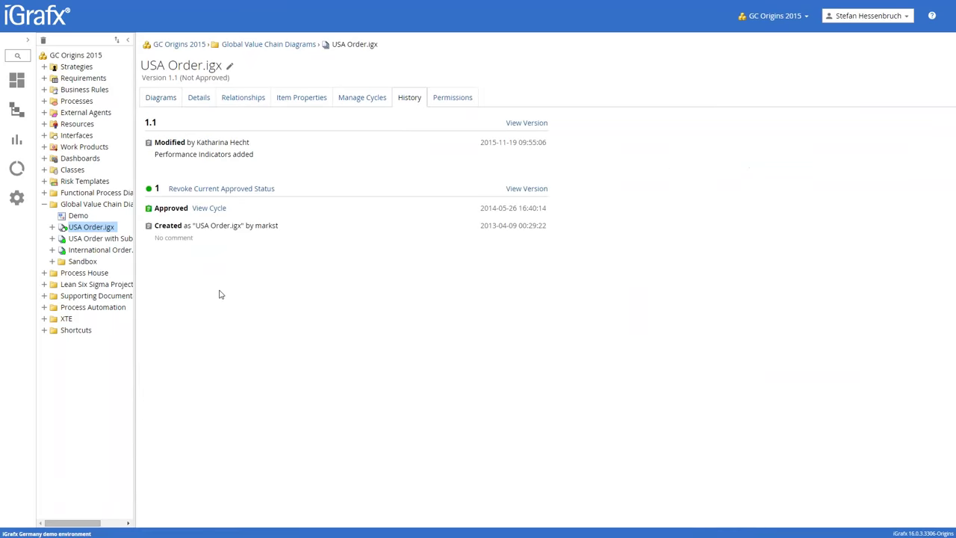
pyautogui.click(121, 239)
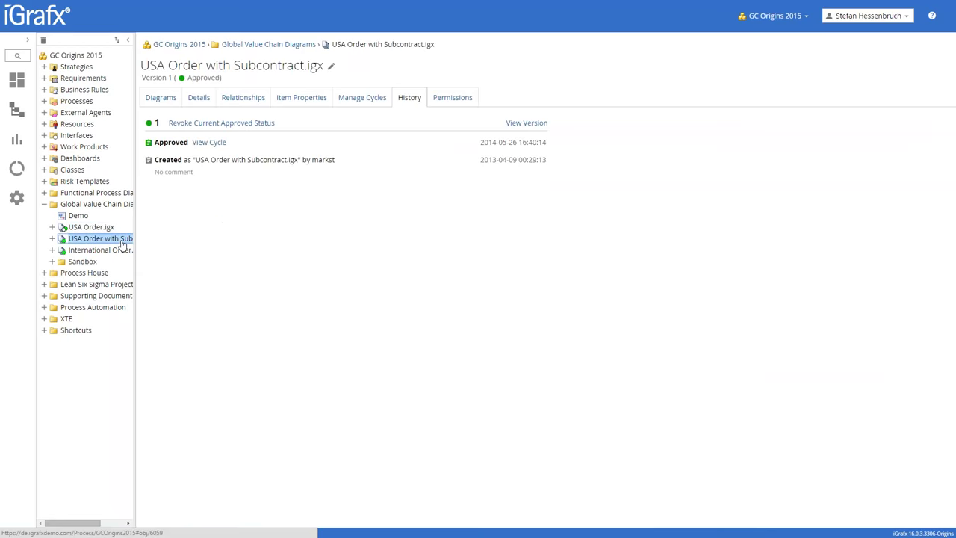
pyautogui.click(118, 250)
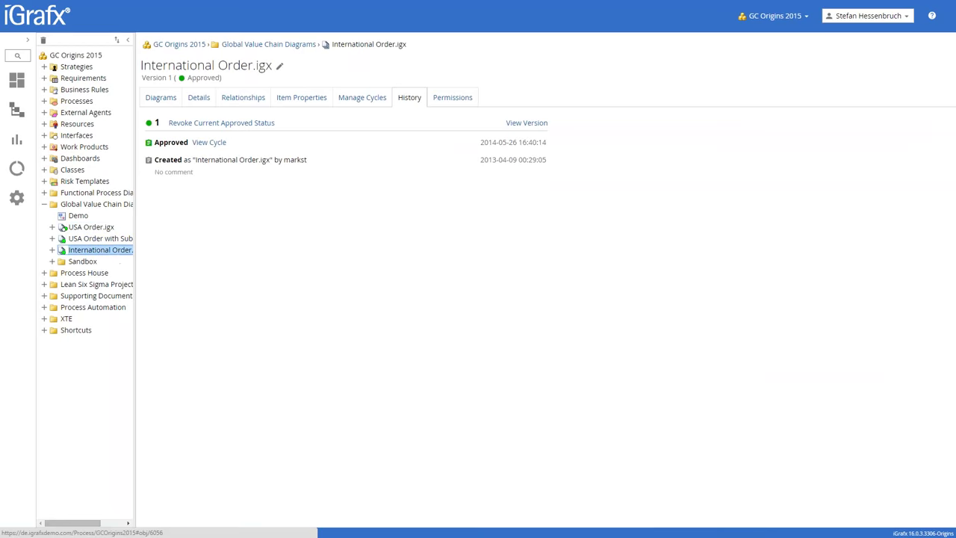
# Step: Expand Process Automation and examine the version history and the review, approval and endorsement cycles of 8D Problem Solving.igx
pyautogui.click(44, 307)
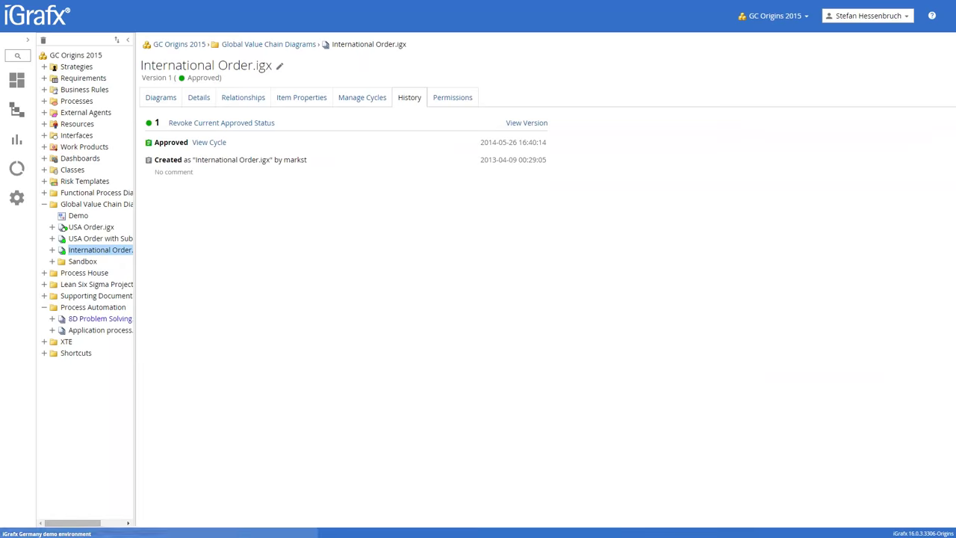
pyautogui.click(74, 319)
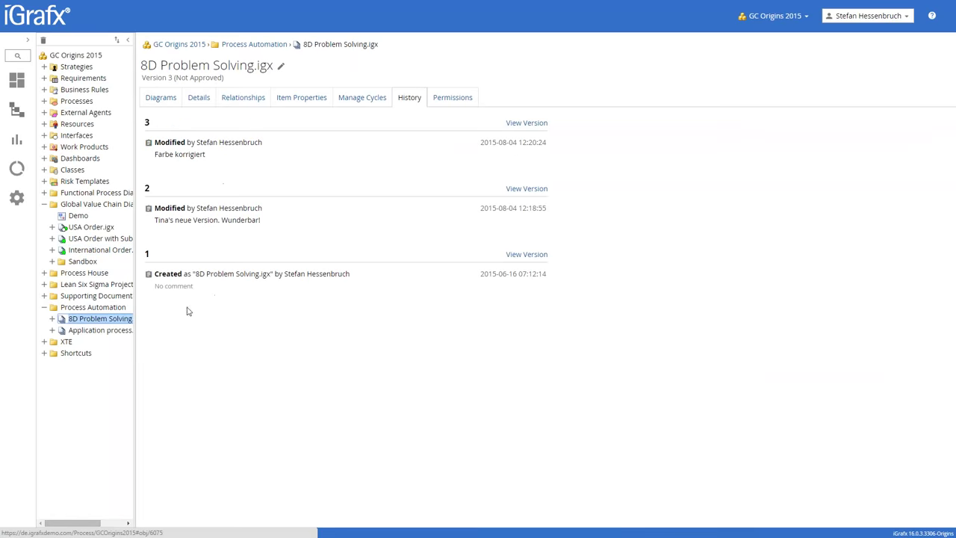
pyautogui.click(111, 330)
pyautogui.click(104, 320)
pyautogui.click(366, 100)
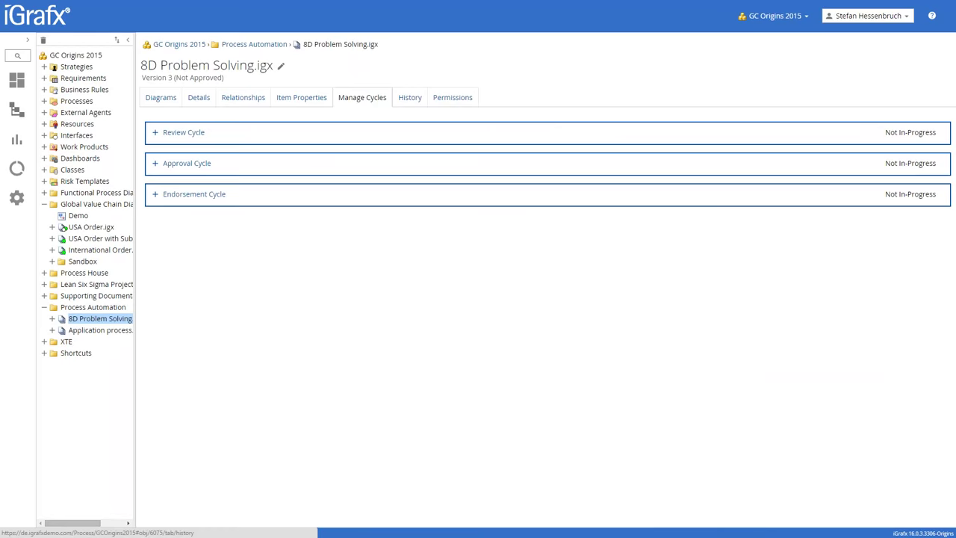
# Step: Return to the version history and display the approval cycle details of International Order.igx
pyautogui.click(415, 103)
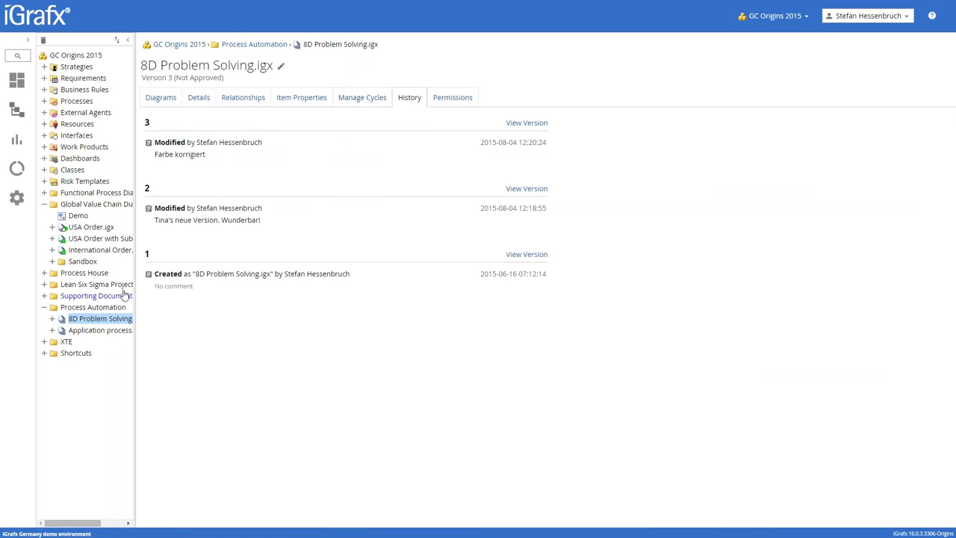
pyautogui.click(90, 251)
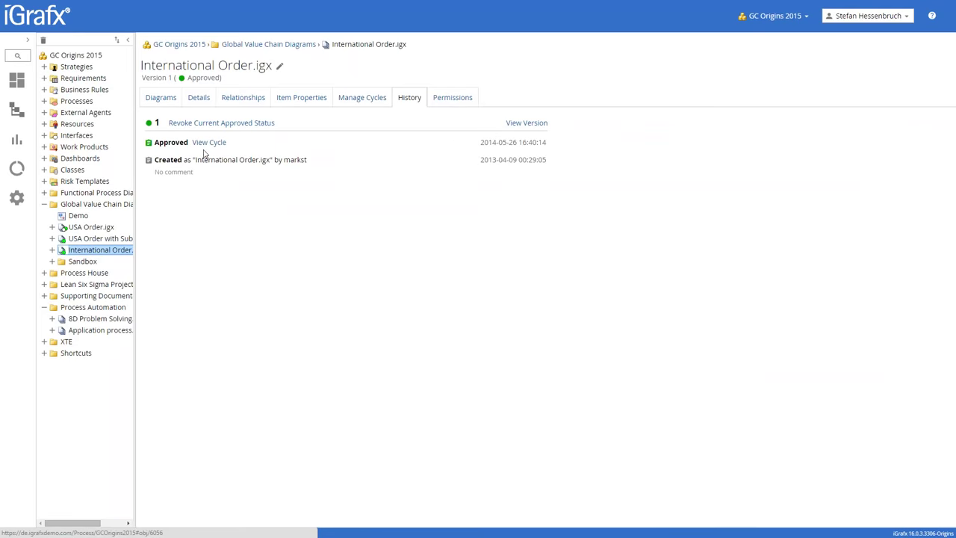
pyautogui.click(209, 143)
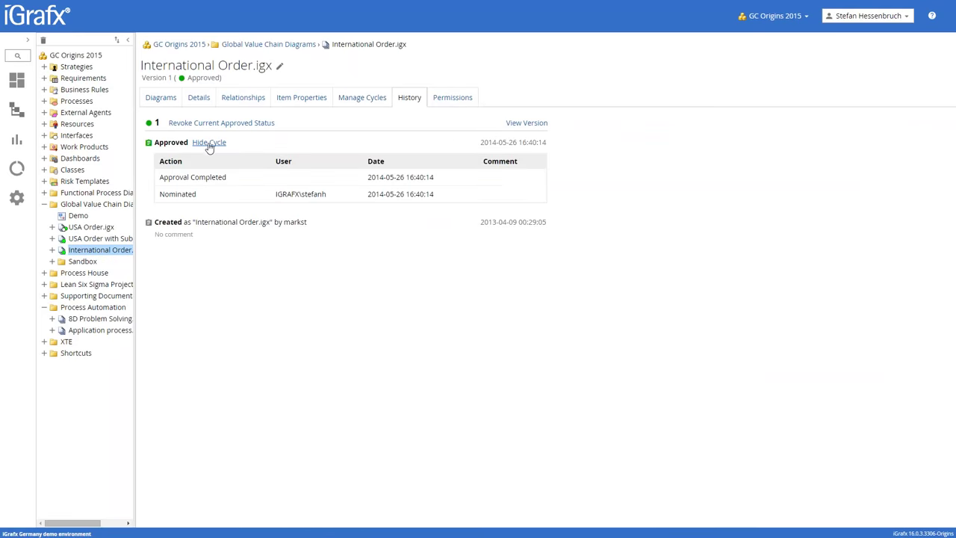
# Step: Switch to the presentation, advance to the Diagram Versioning slide, and return to iGrafx
pyautogui.hotkey('alt', 'Left')
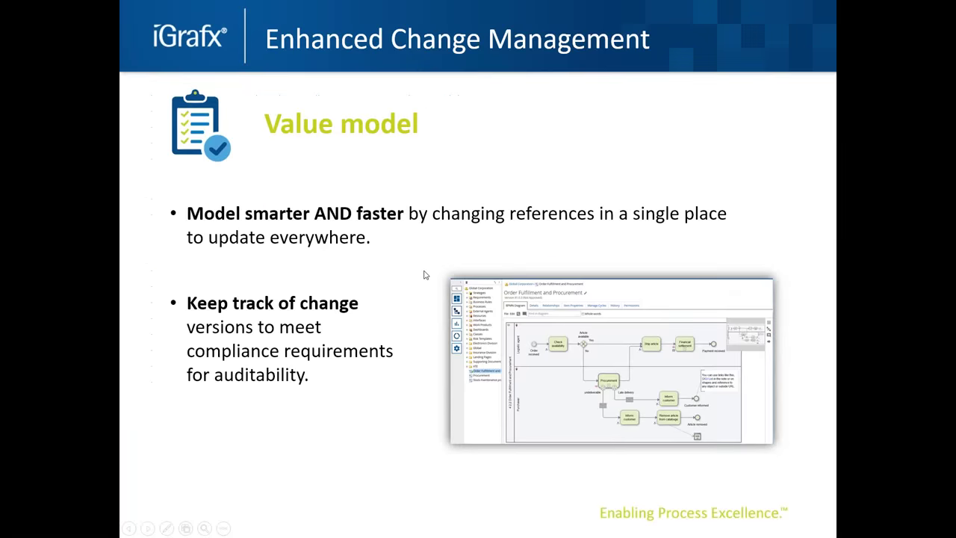
pyautogui.press('Right')
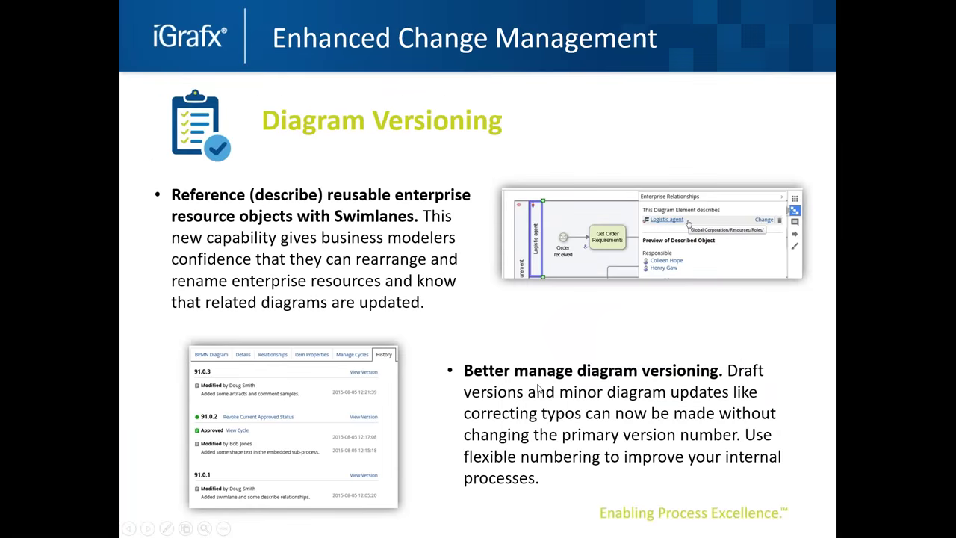
pyautogui.press('Right')
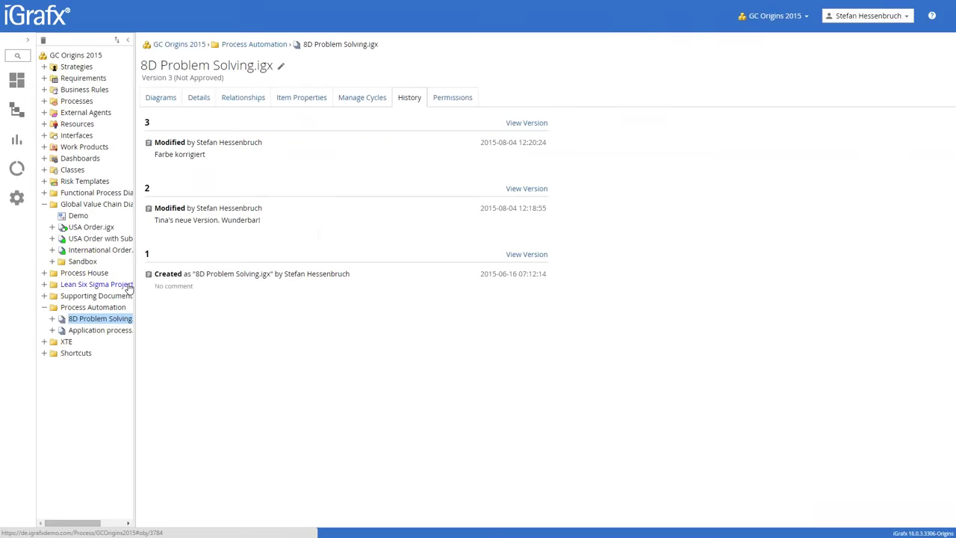
# Step: Collapse Global Value Chain Diagrams, open User Management in the administration area, and look through the users and groups
pyautogui.click(44, 204)
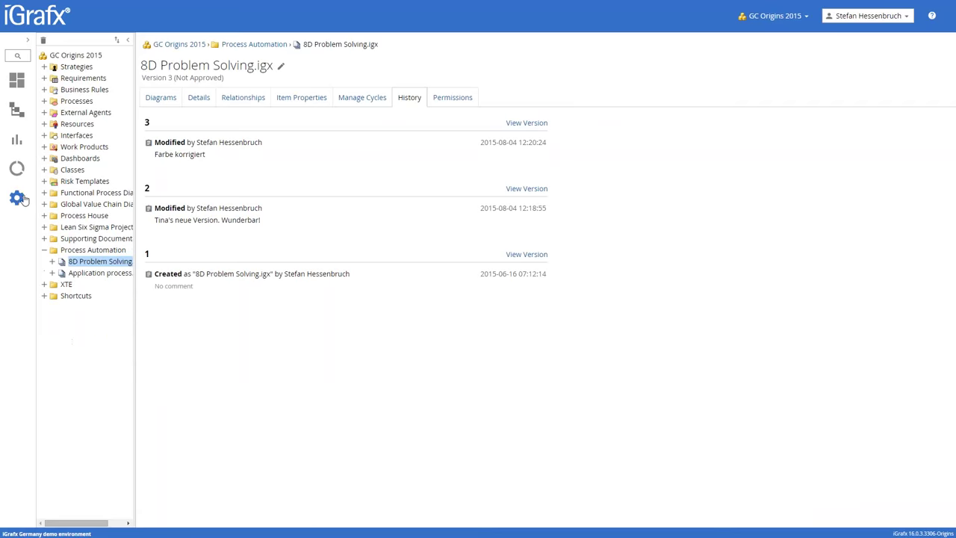
pyautogui.click(16, 198)
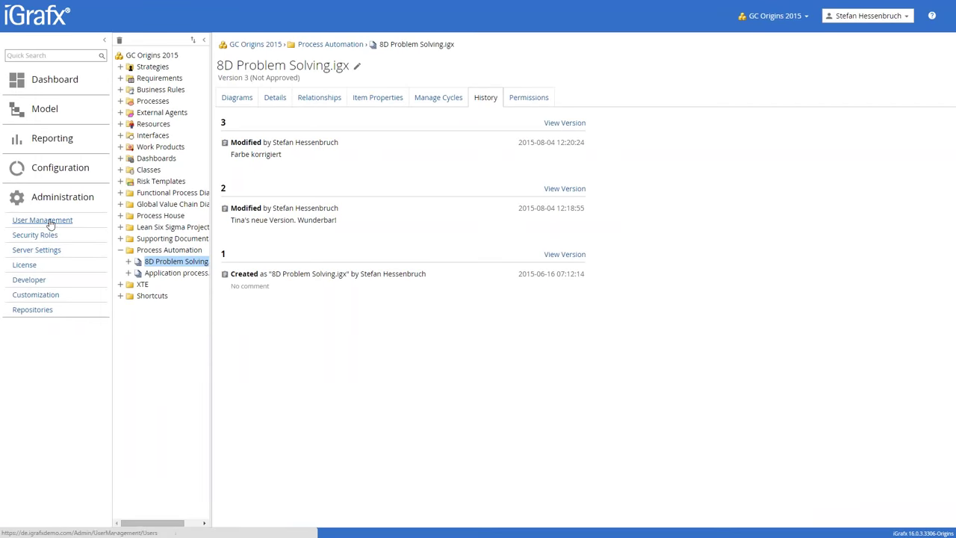
pyautogui.click(52, 222)
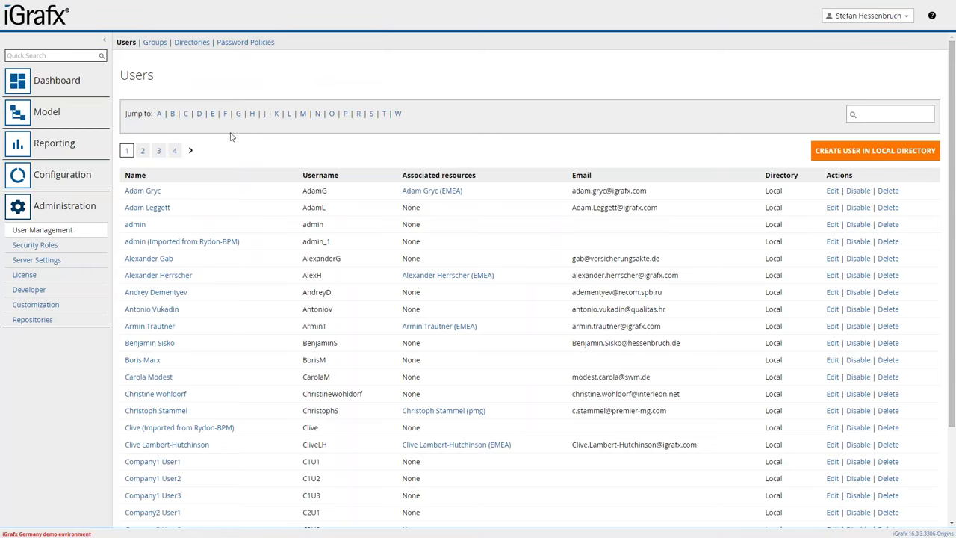
pyautogui.scroll(-5, 228, 171)
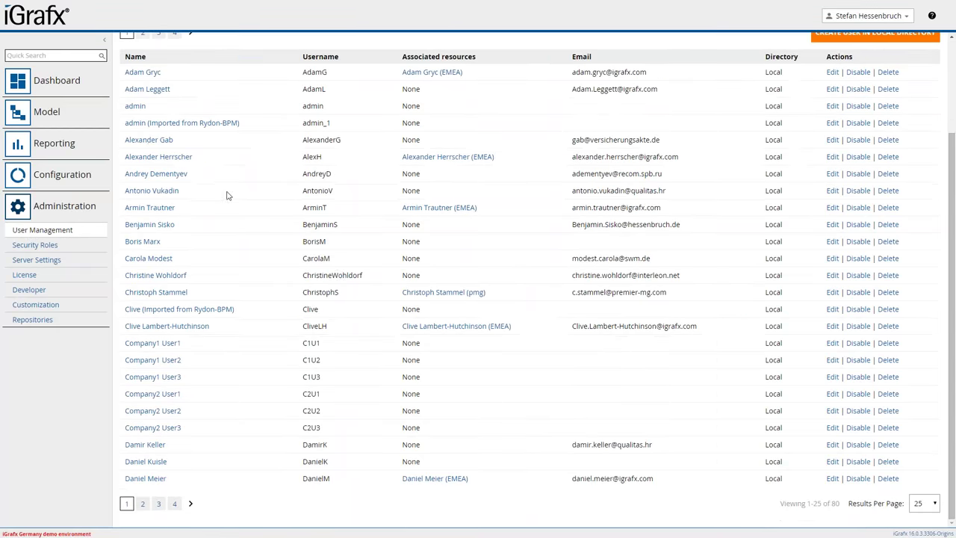
pyautogui.scroll(5, 228, 196)
pyautogui.click(56, 246)
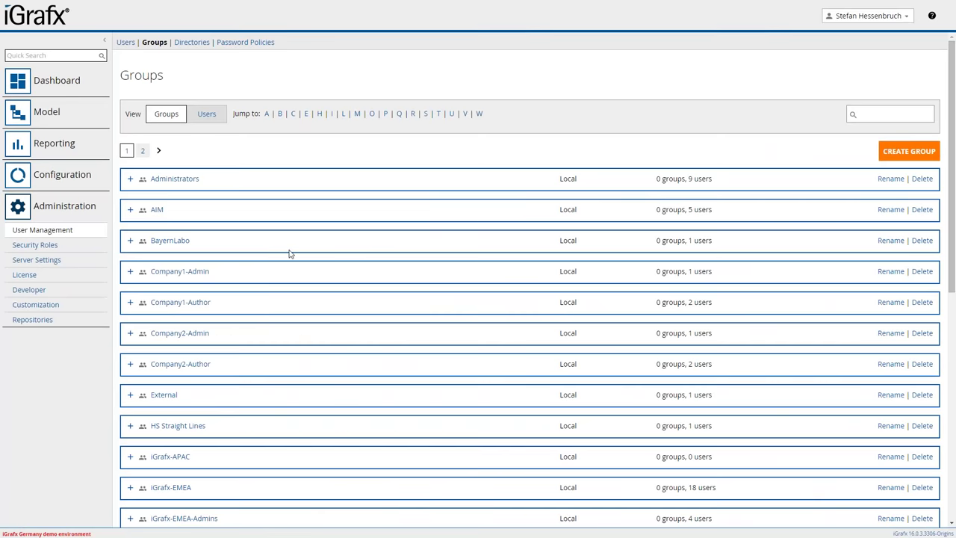
# Step: Open the form for a new user directory, set its directory type to Other, and look through the LDAP settings
pyautogui.click(196, 42)
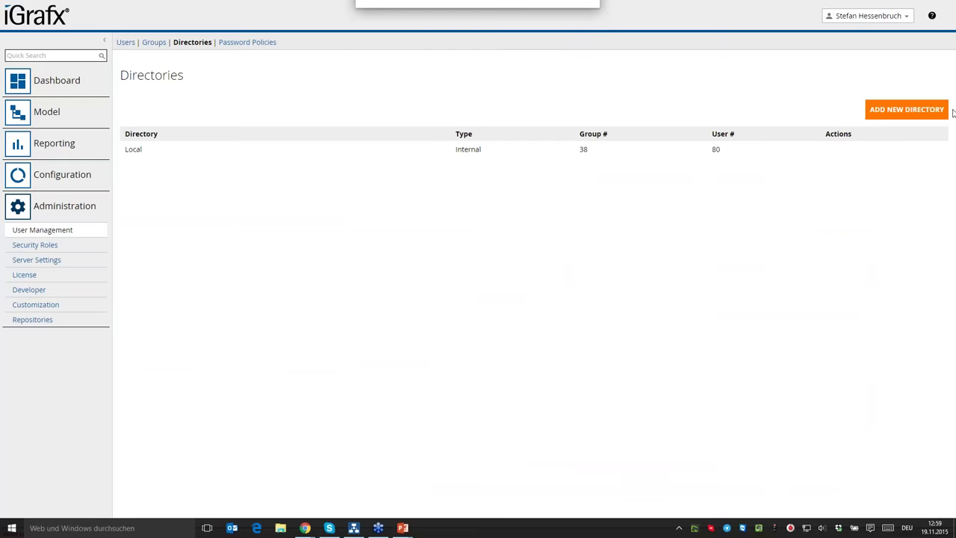
pyautogui.click(898, 111)
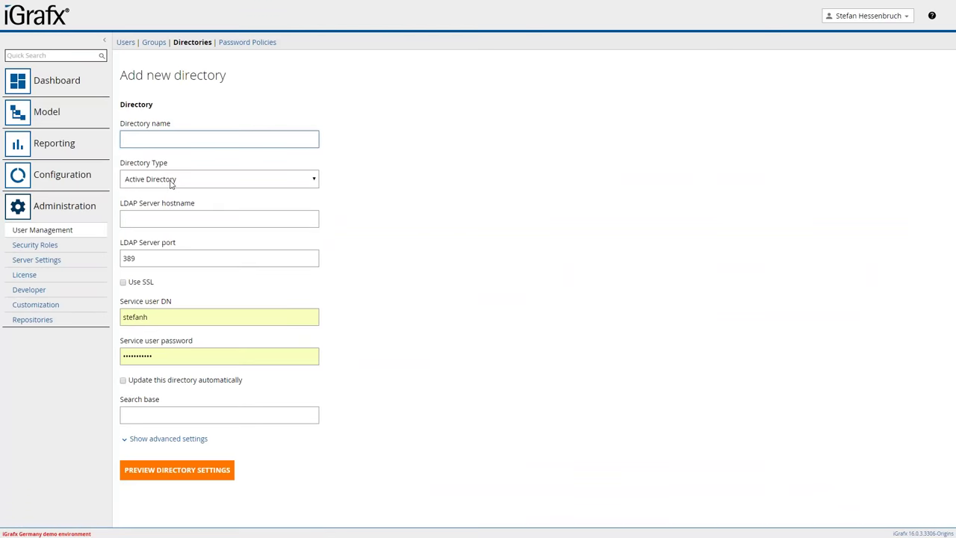
pyautogui.click(176, 185)
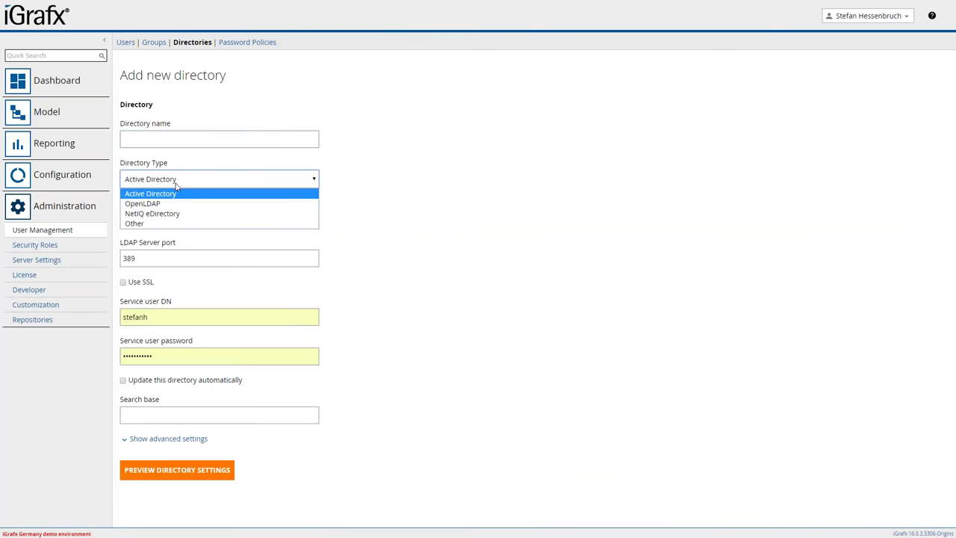
pyautogui.click(180, 224)
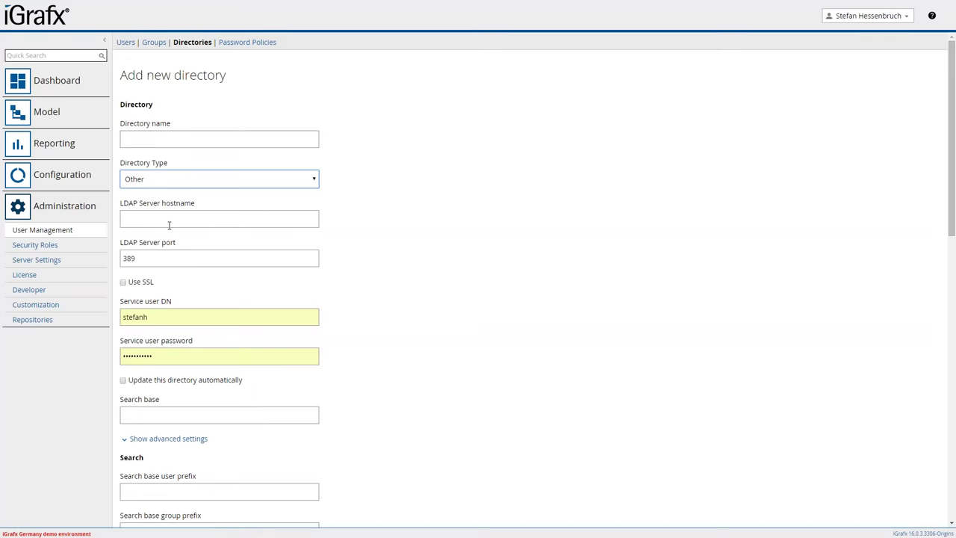
pyautogui.scroll(-5, 468, 380)
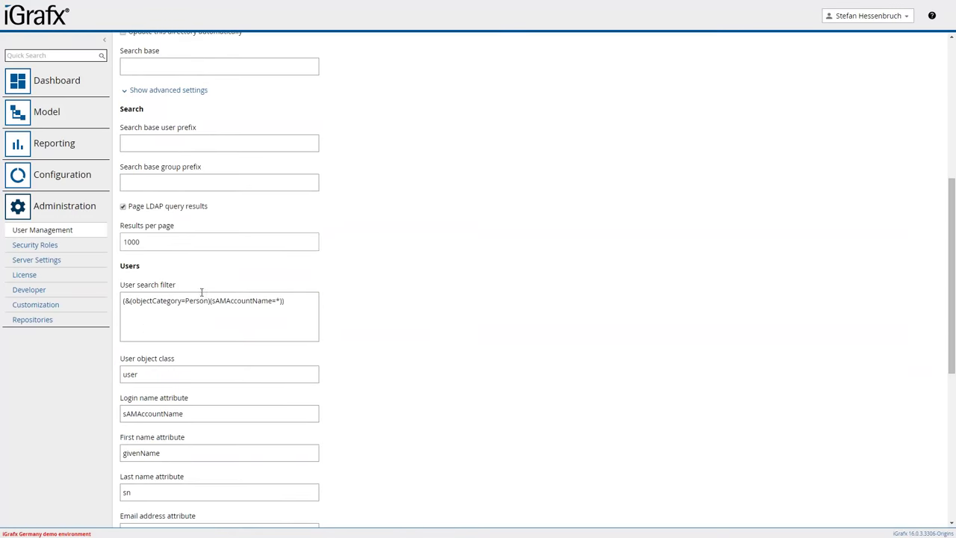
pyautogui.scroll(-5, 294, 322)
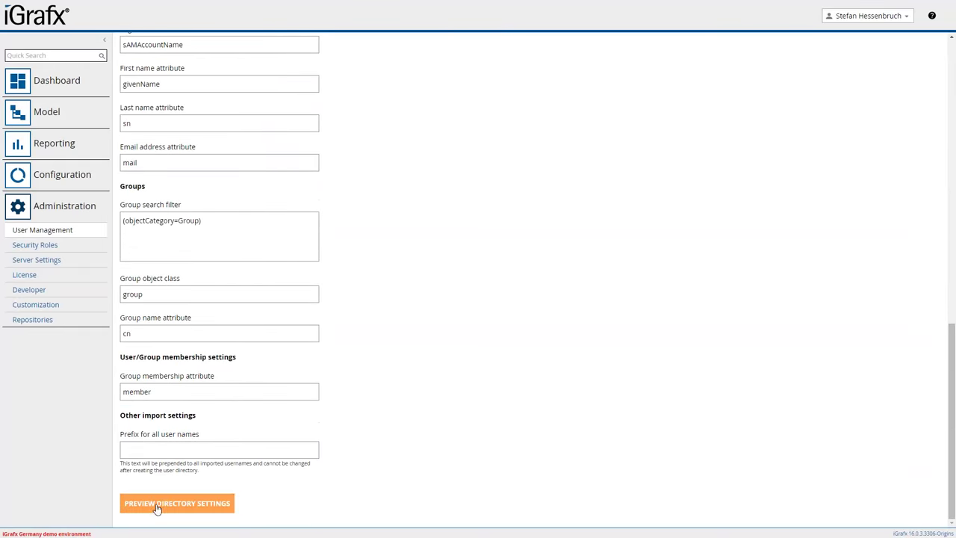
pyautogui.scroll(15, 337, 356)
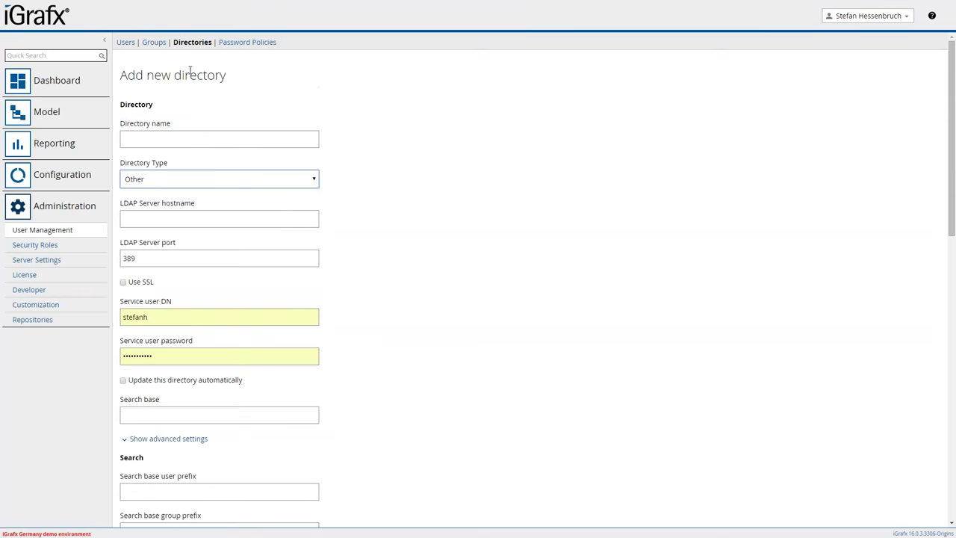
# Step: Leave the directory form, return to the groups by way of the user list, and create a group named DEMO
pyautogui.click(126, 42)
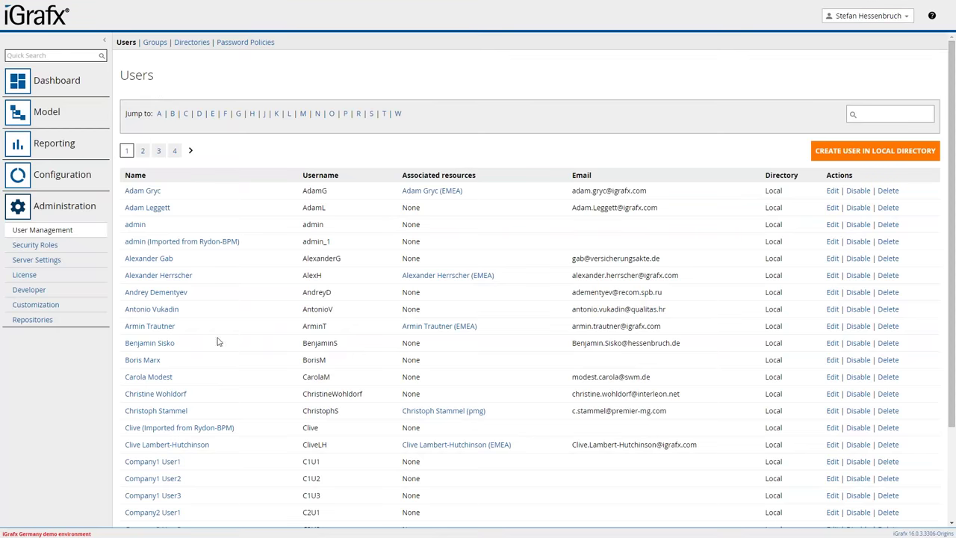
pyautogui.click(154, 43)
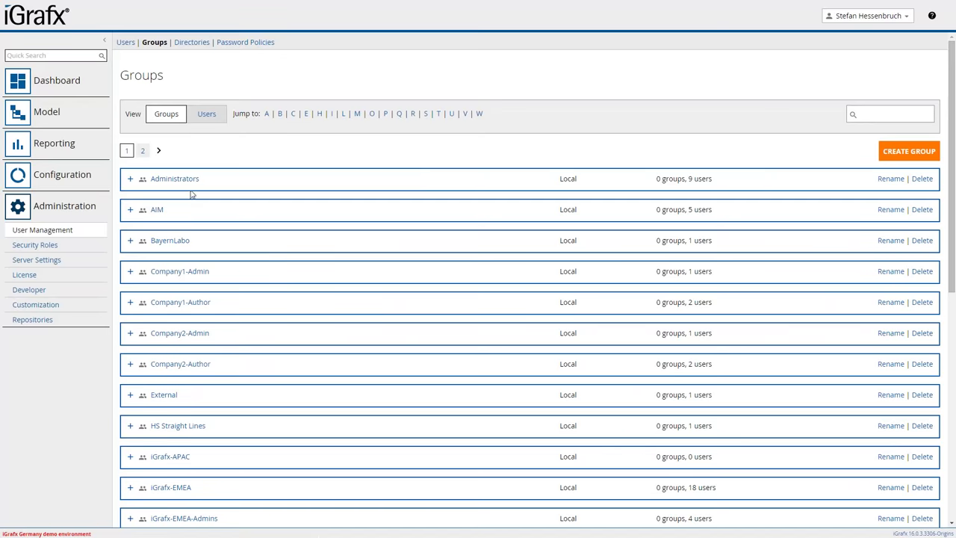
pyautogui.click(908, 153)
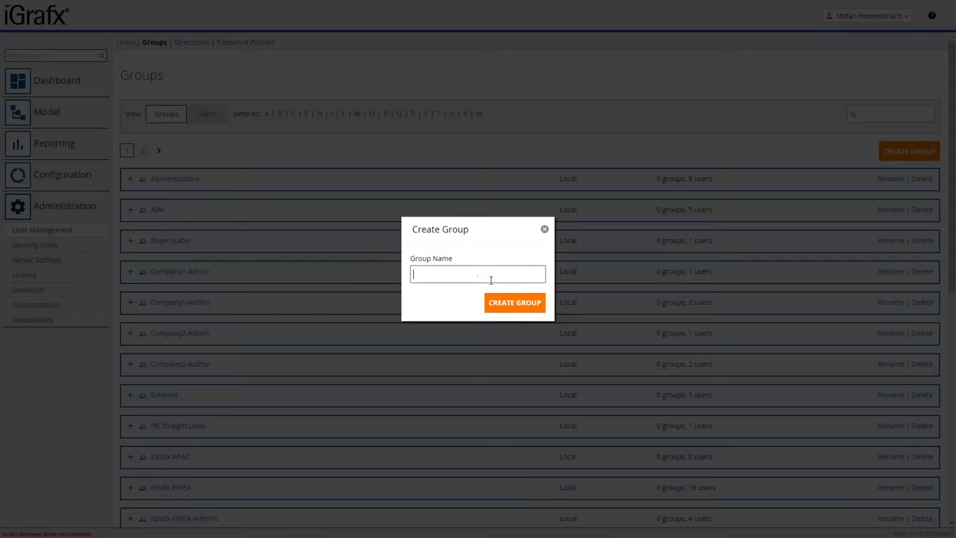
pyautogui.write('DEMOLK')
pyautogui.press('BackSpace')
pyautogui.click(514, 303)
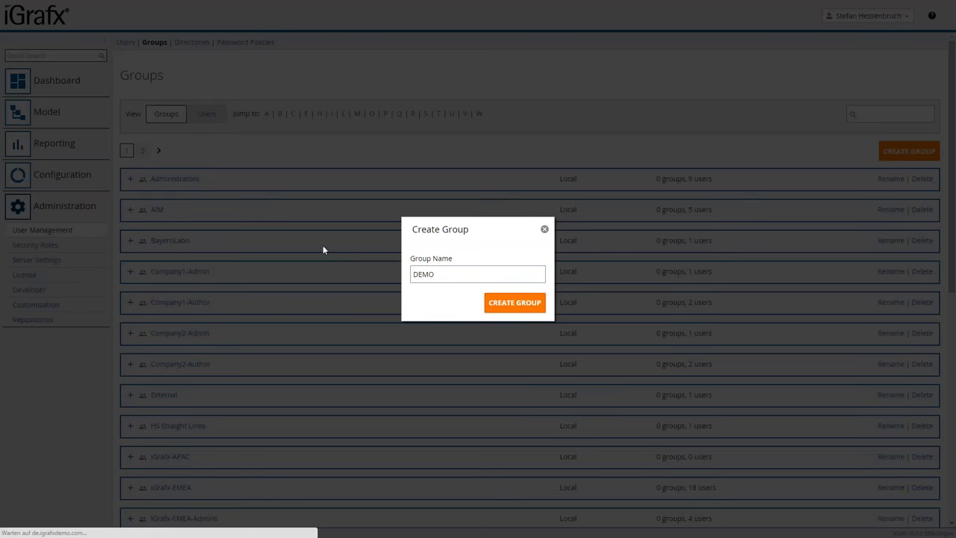
pyautogui.click(502, 307)
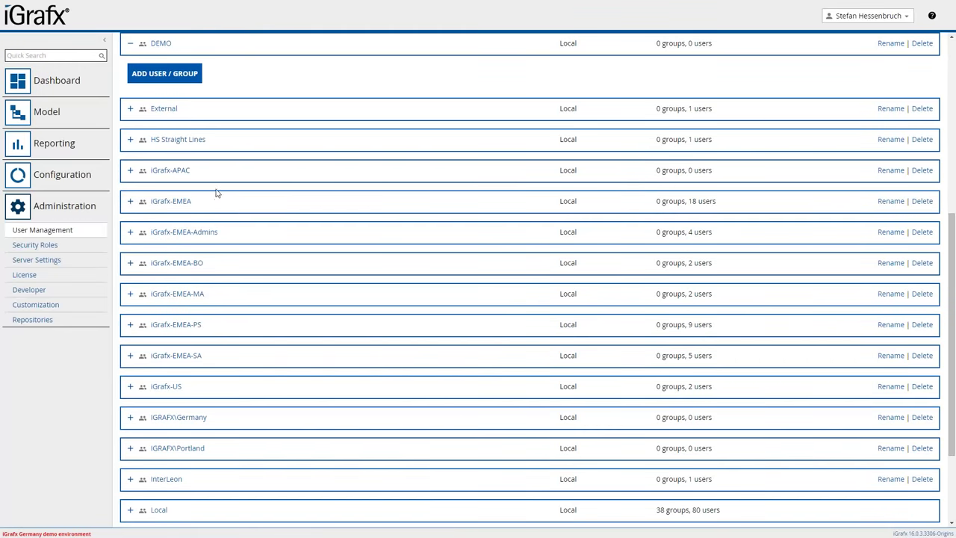
# Step: Add the first two listed users and the user directly below AIM to the DEMO group, and return to the user list
pyautogui.click(166, 73)
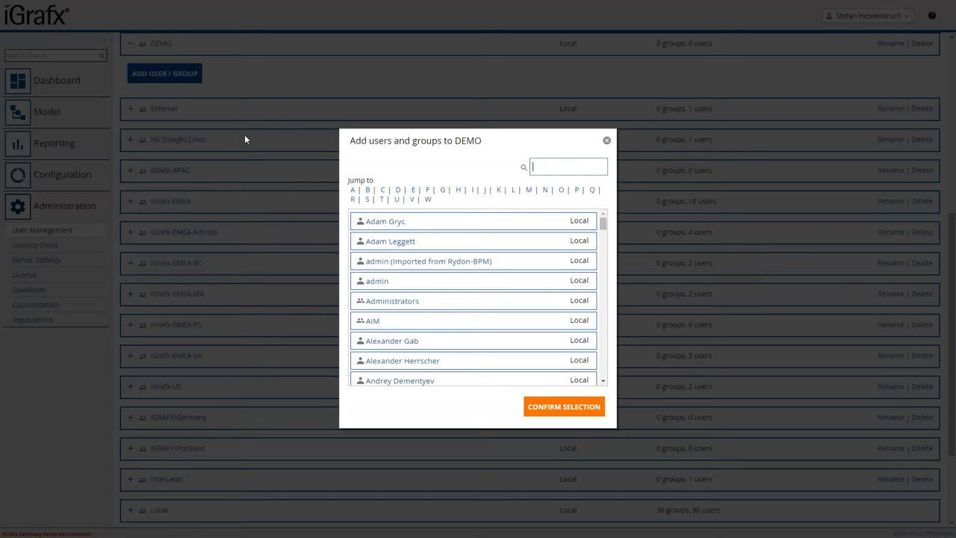
pyautogui.click(384, 221)
pyautogui.click(385, 242)
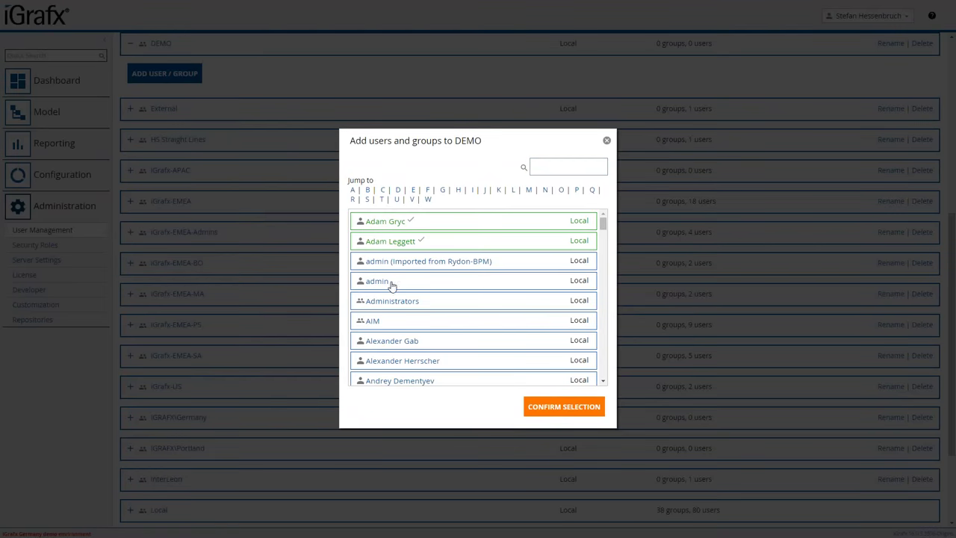
pyautogui.click(401, 343)
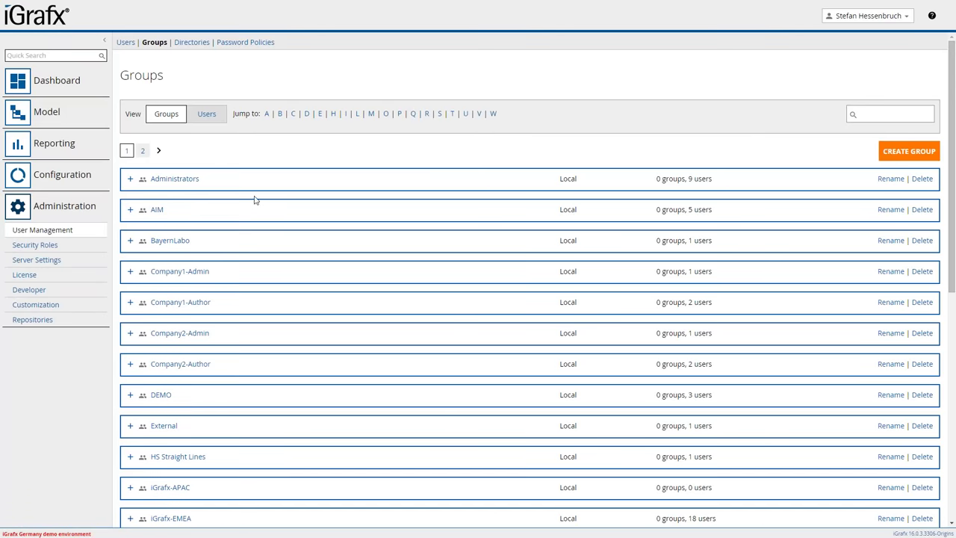
pyautogui.click(127, 42)
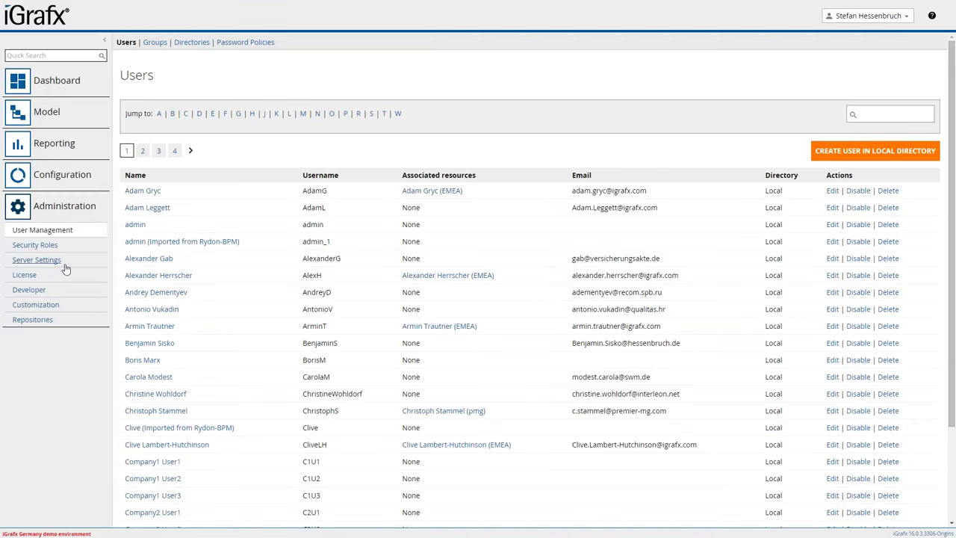
# Step: Switch to the presentation and back to iGrafx, and examine the Administrator permissions under Server Roles and Repository Roles
pyautogui.hotkey('alt', 'Tab')
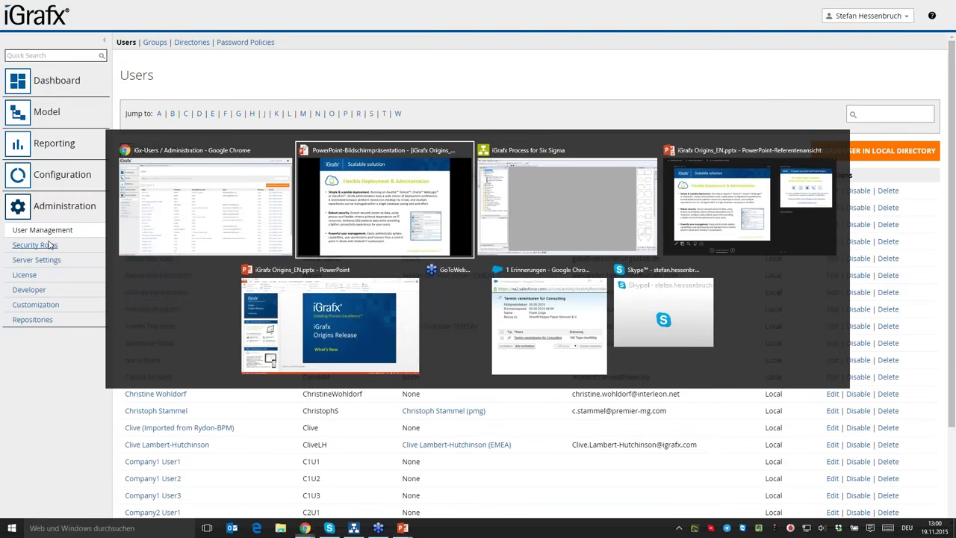
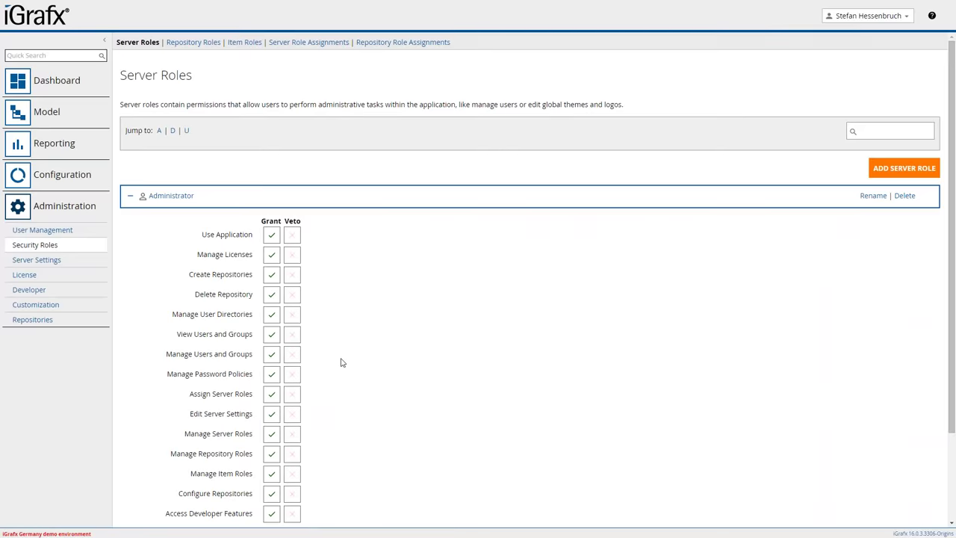
pyautogui.scroll(-2, 341, 362)
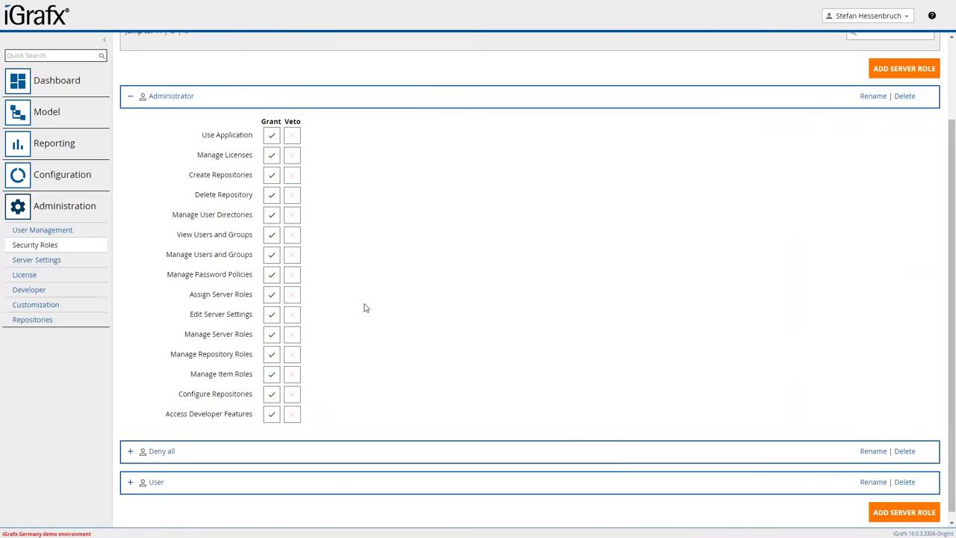
pyautogui.scroll(2, 364, 306)
pyautogui.click(192, 41)
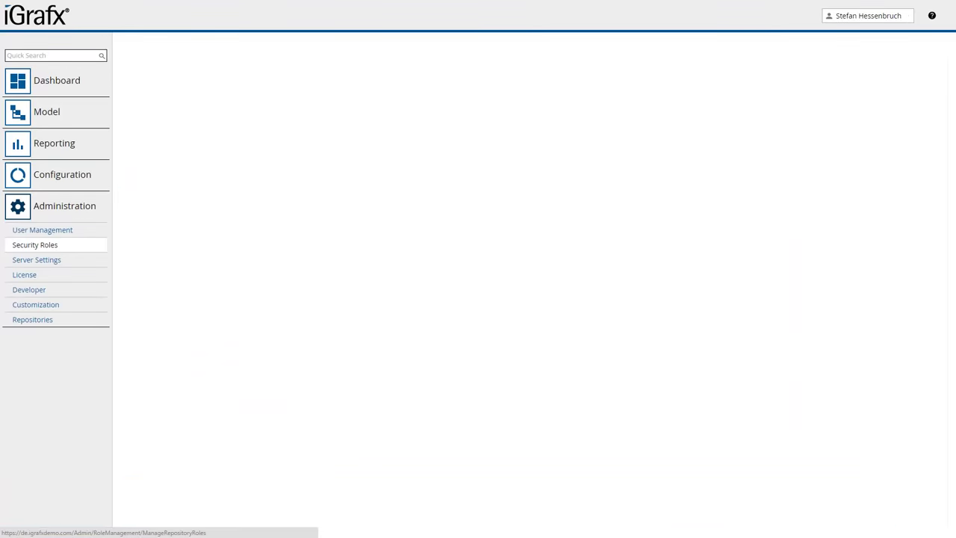
pyautogui.click(131, 196)
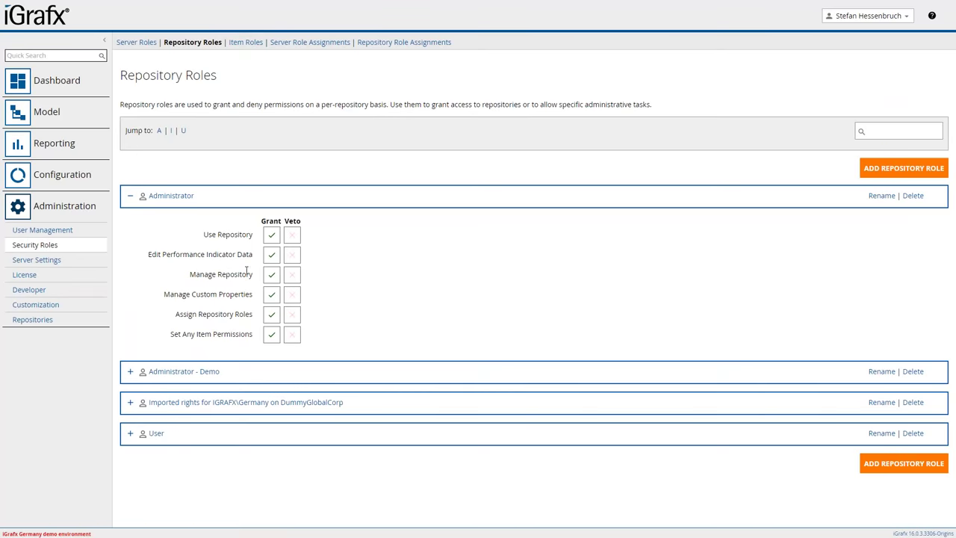
# Step: Examine the permissions of the Administrator item role, and switch to the Flexible Deployment & Administration slide and back to iGrafx
pyautogui.click(244, 43)
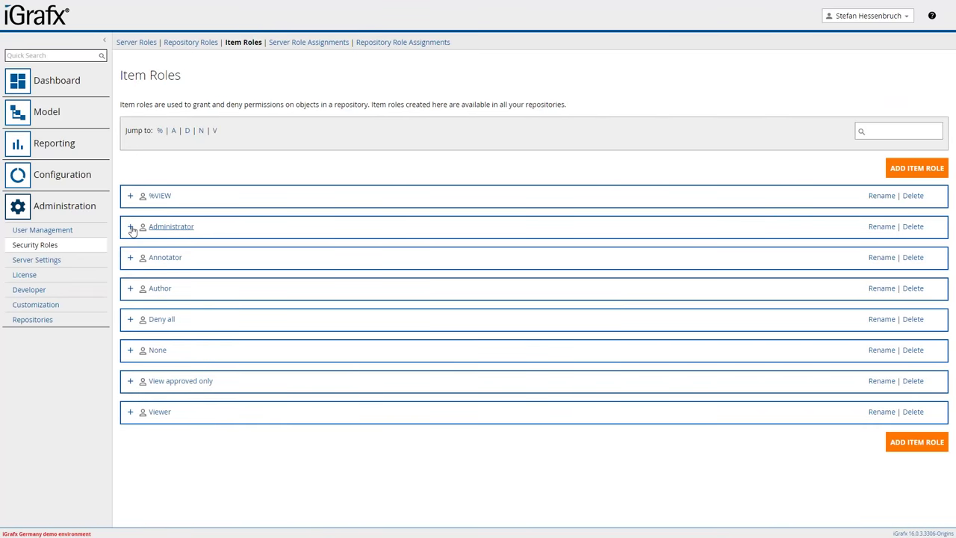
pyautogui.click(130, 227)
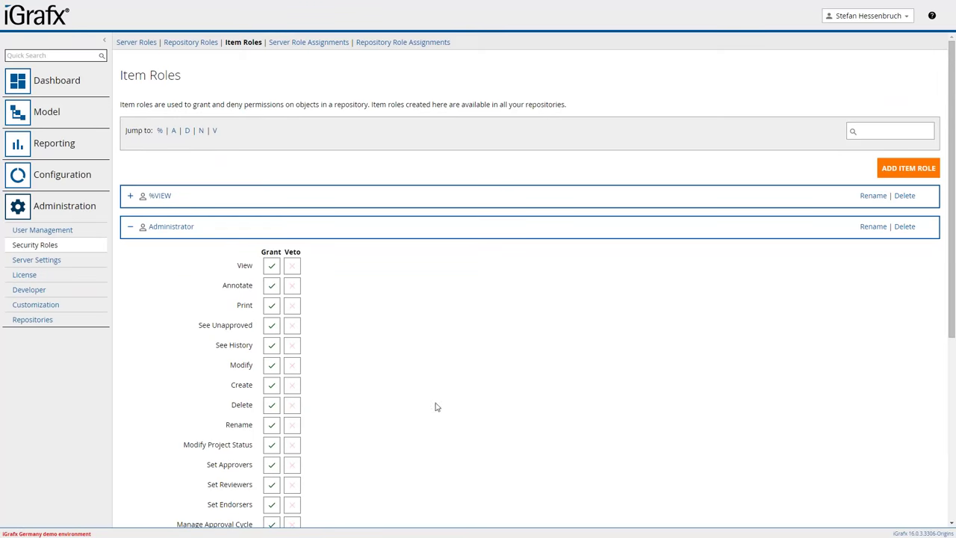
pyautogui.scroll(-3, 331, 384)
pyautogui.scroll(3, 332, 382)
pyautogui.hotkey('alt', 'Tab')
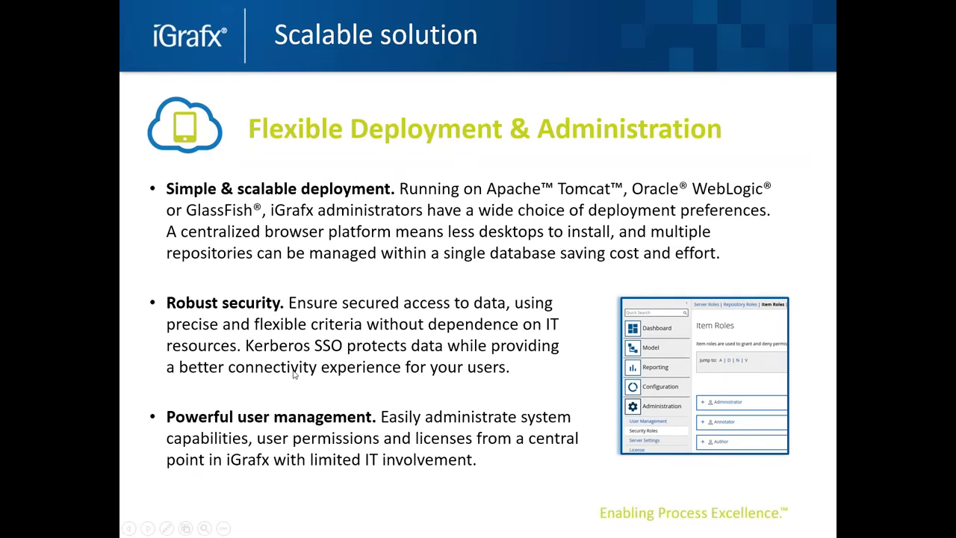
pyautogui.hotkey('alt', 'Tab')
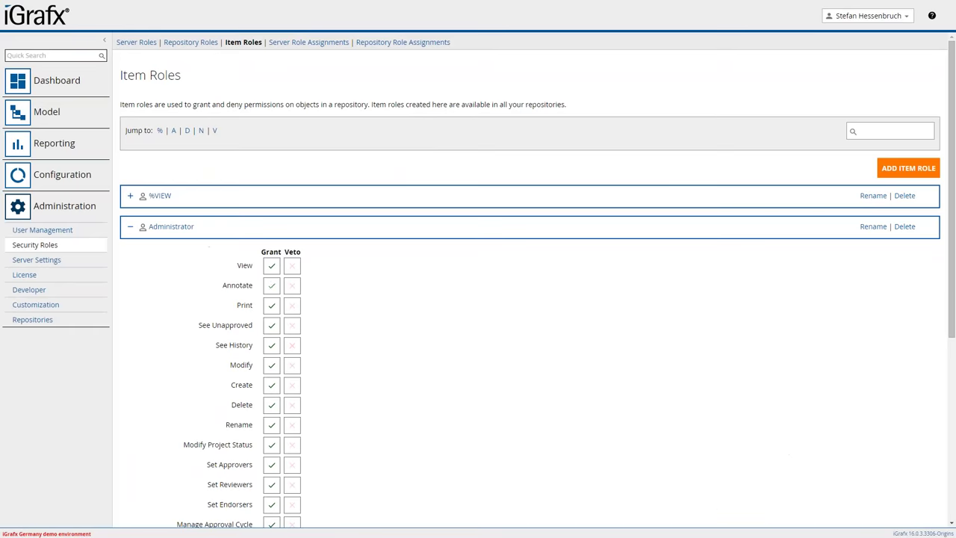
# Step: Open the license administration and examine which users and groups hold extensions under License Assignment
pyautogui.click(29, 276)
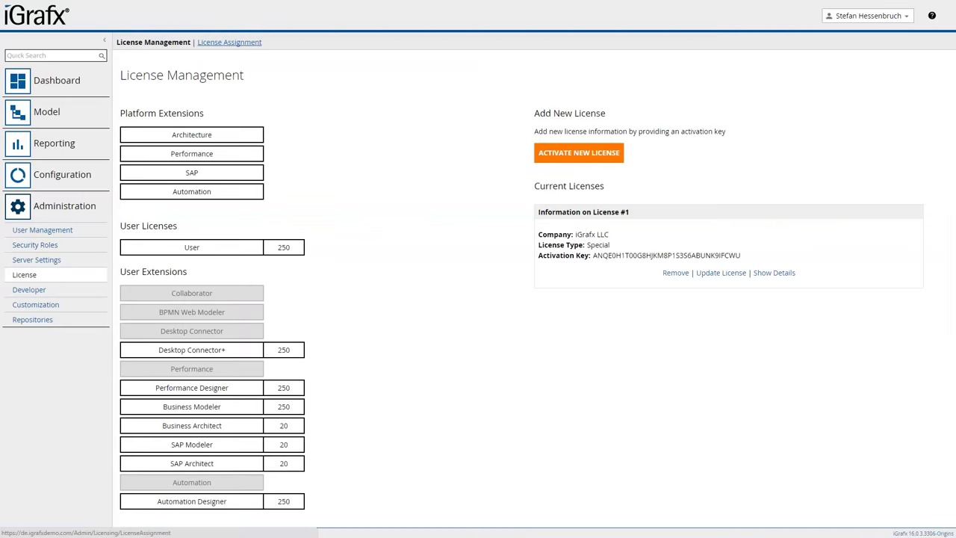
pyautogui.click(229, 42)
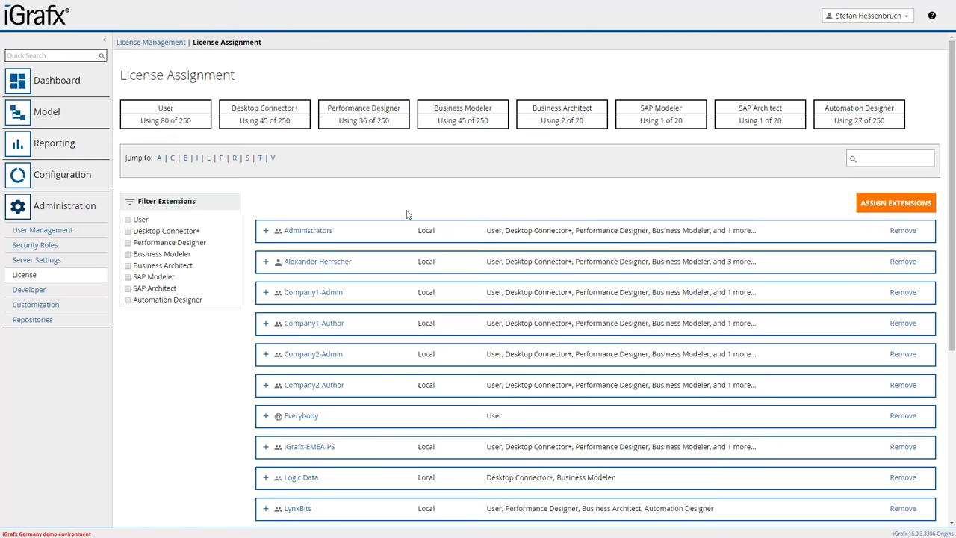
pyautogui.scroll(-1, 310, 233)
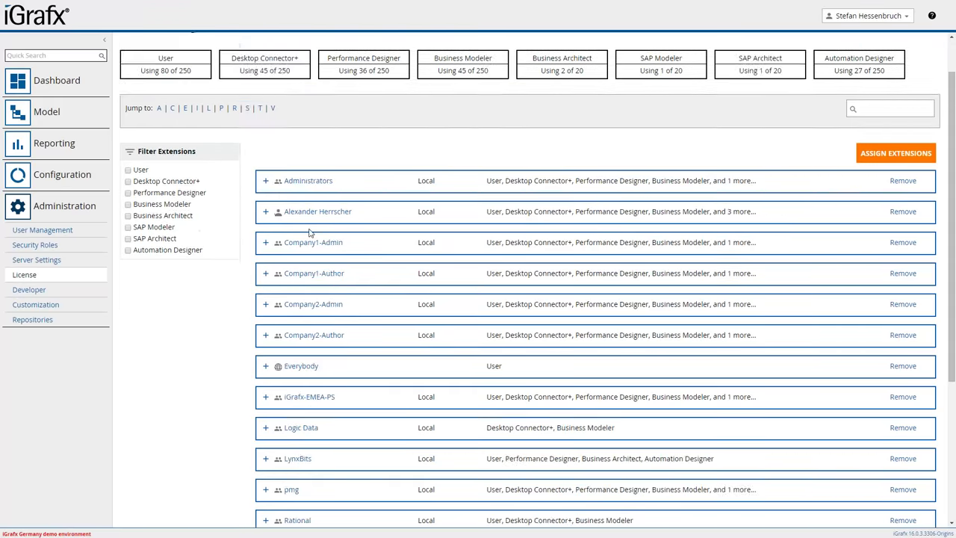
pyautogui.scroll(-5, 310, 233)
pyautogui.scroll(6, 388, 236)
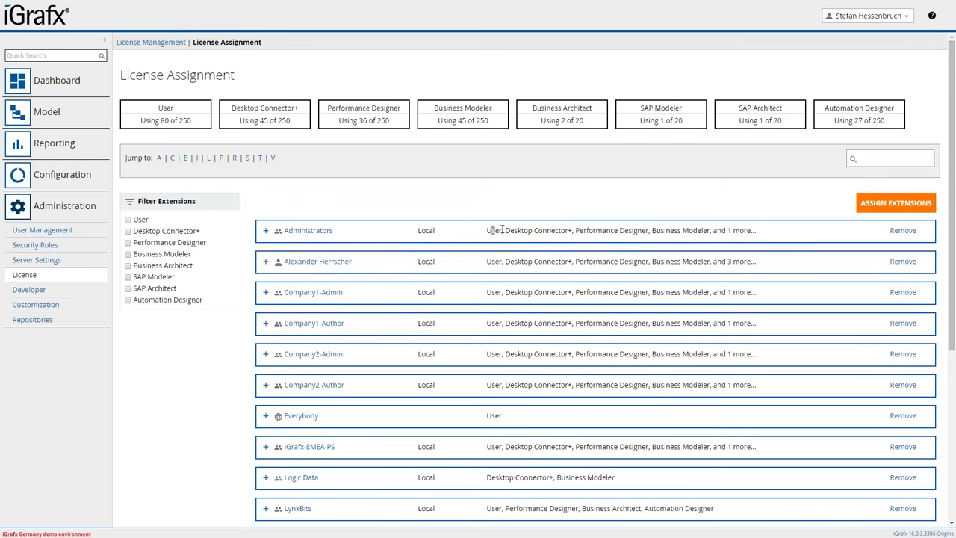
pyautogui.moveTo(492, 230); pyautogui.dragTo(569, 230)
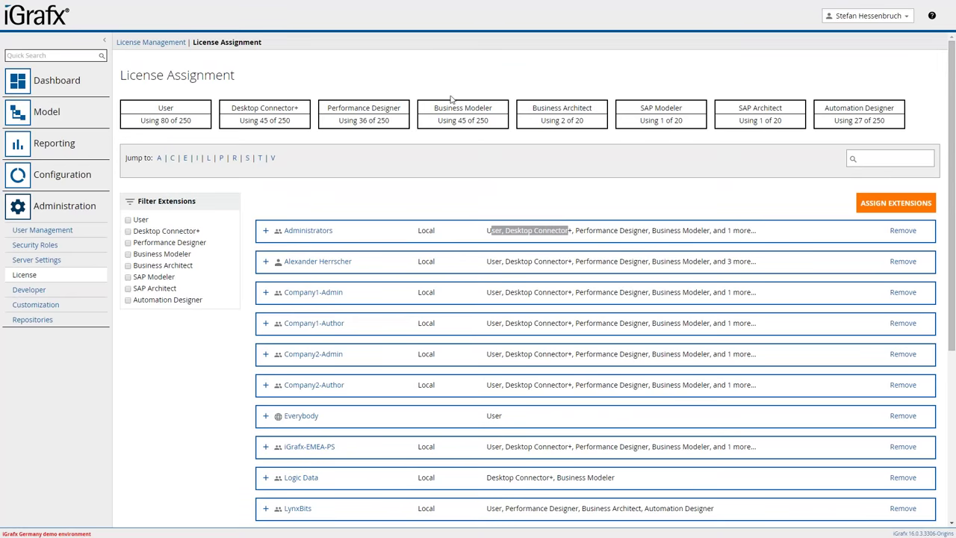
pyautogui.click(596, 233)
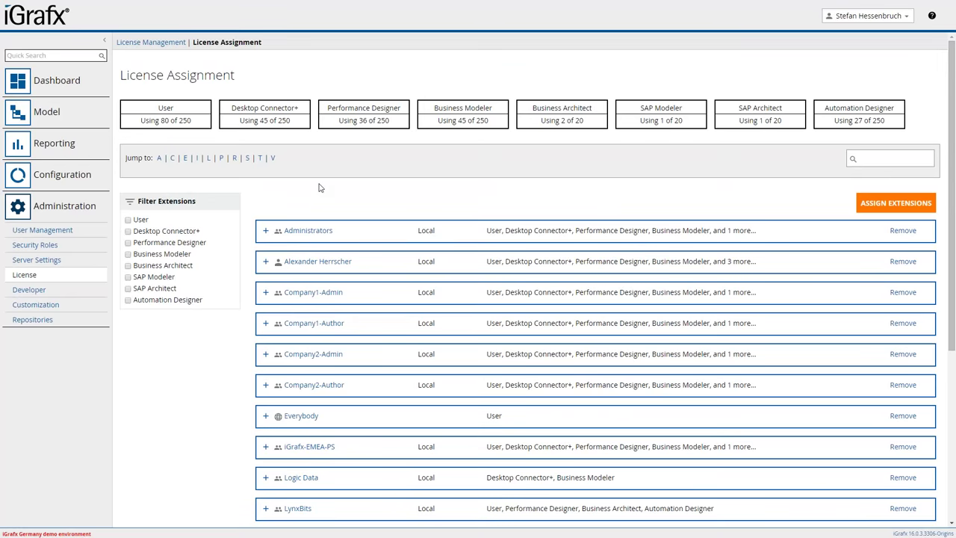
# Step: Assign the User and Business Architect license extensions to the first listed user
pyautogui.click(887, 211)
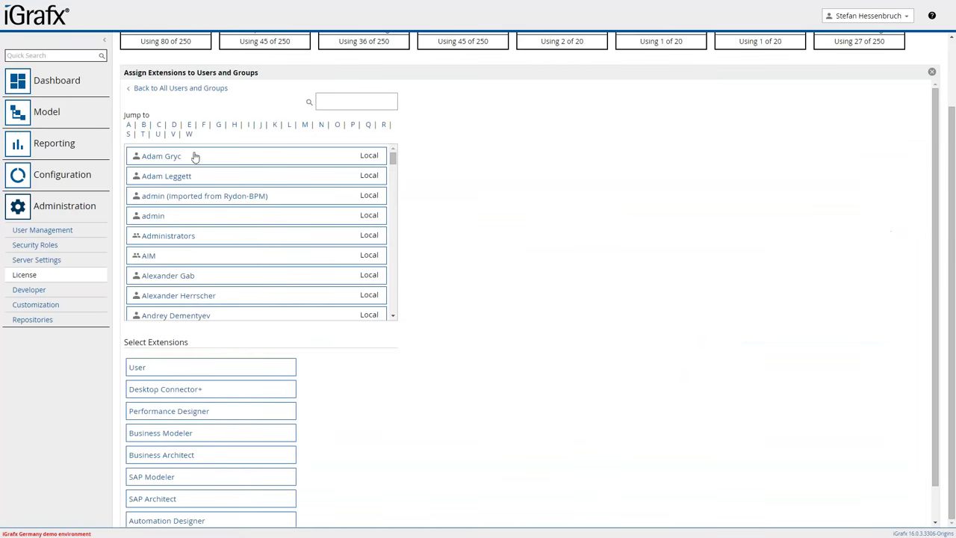
pyautogui.click(162, 157)
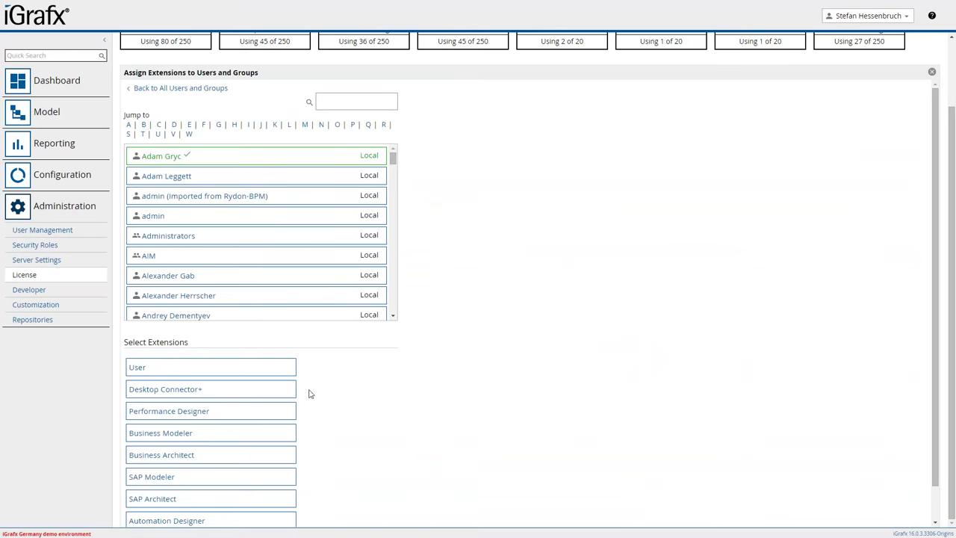
pyautogui.click(137, 370)
pyautogui.scroll(-1, 366, 392)
pyautogui.click(179, 420)
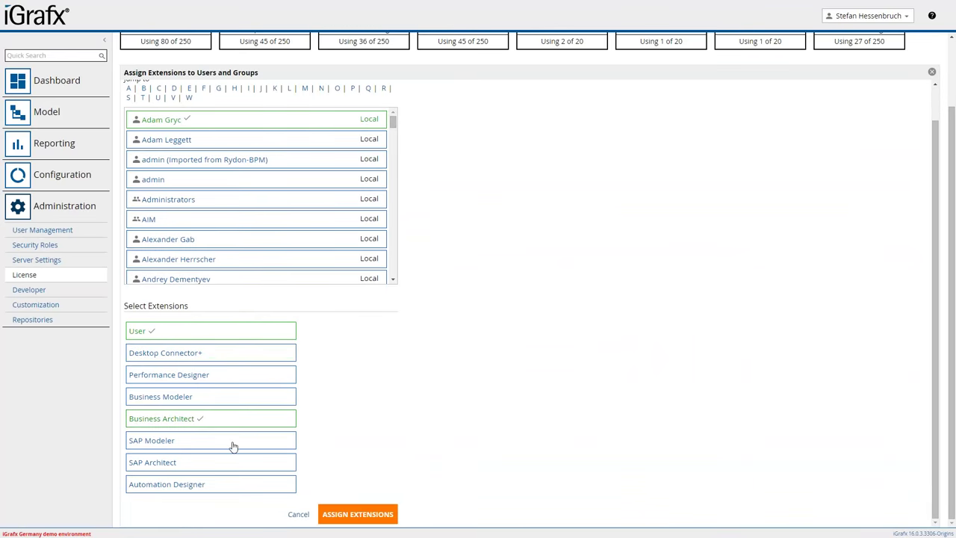
pyautogui.click(349, 514)
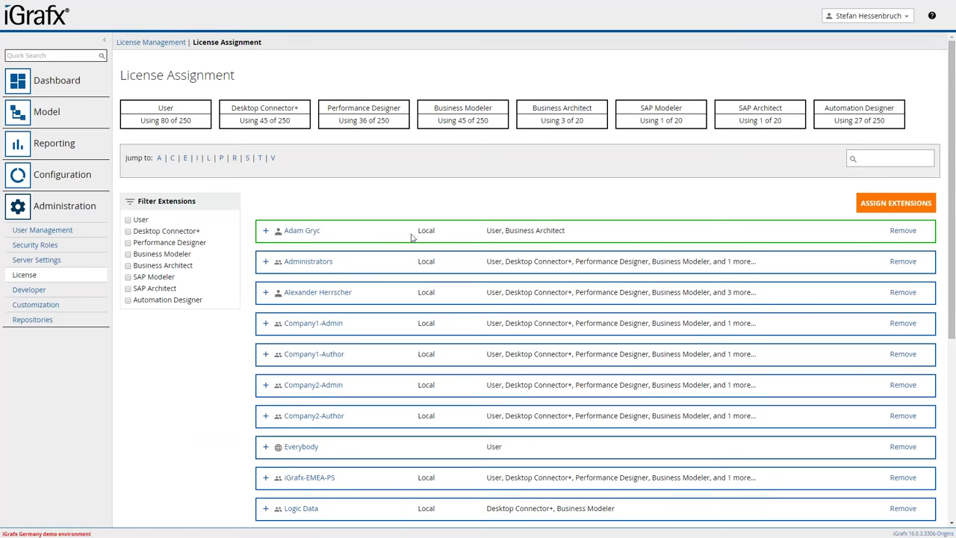
# Step: Delete all extension assignments of the first listed user, and switch to the presentation to advance to its closing slide
pyautogui.click(899, 231)
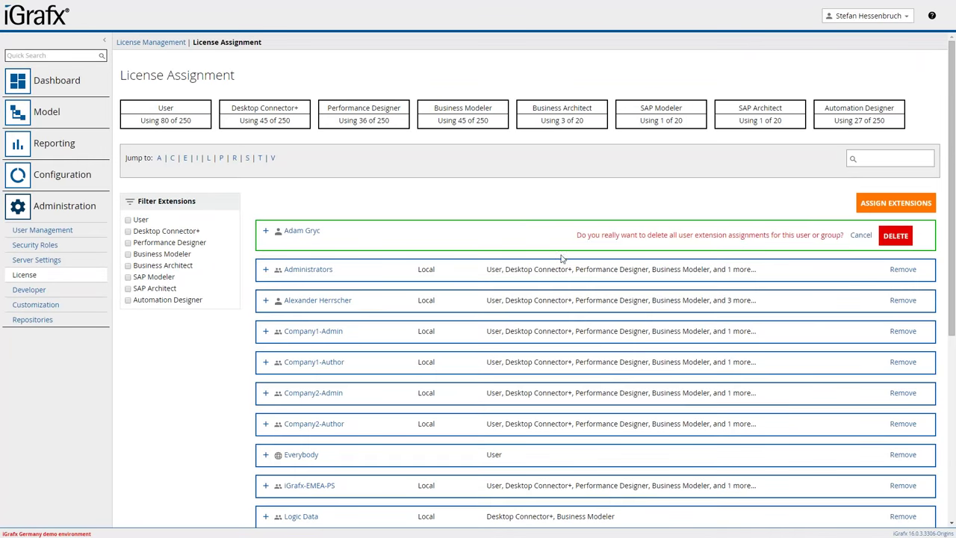
pyautogui.click(893, 236)
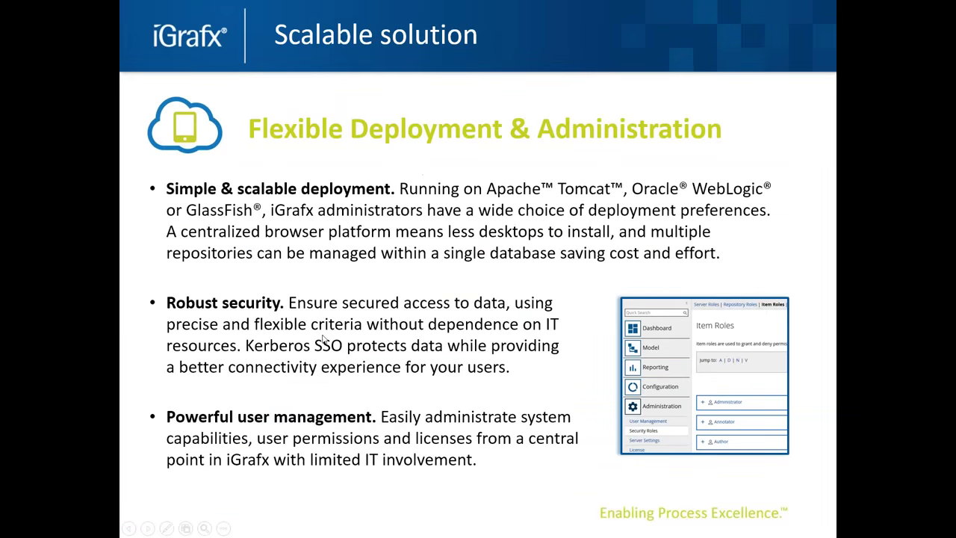
pyautogui.click(333, 351)
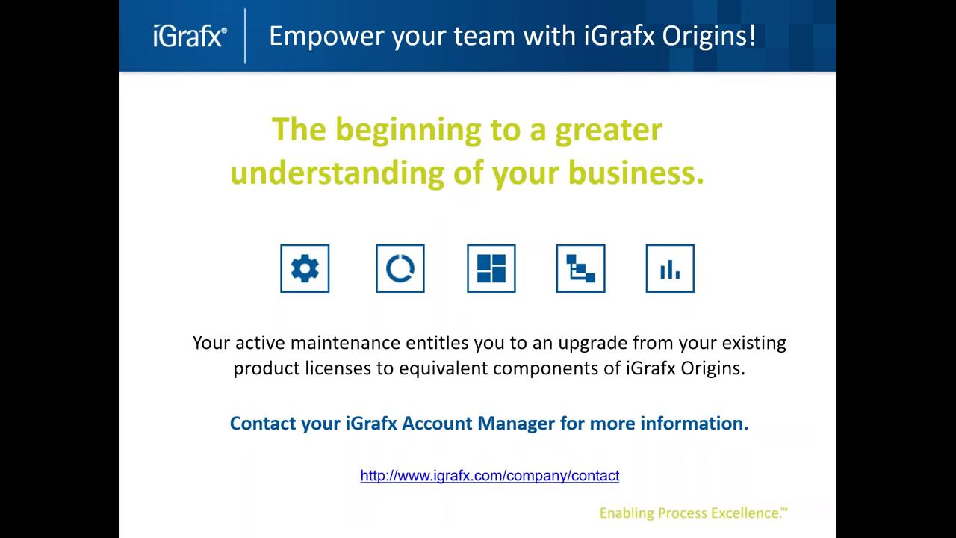
# Step: Return to the iGrafx web model, expand Functional Process Diagrams and the Operating processes, and open Demo under Global Value Chain Diagrams
pyautogui.hotkey('alt', 'Tab')
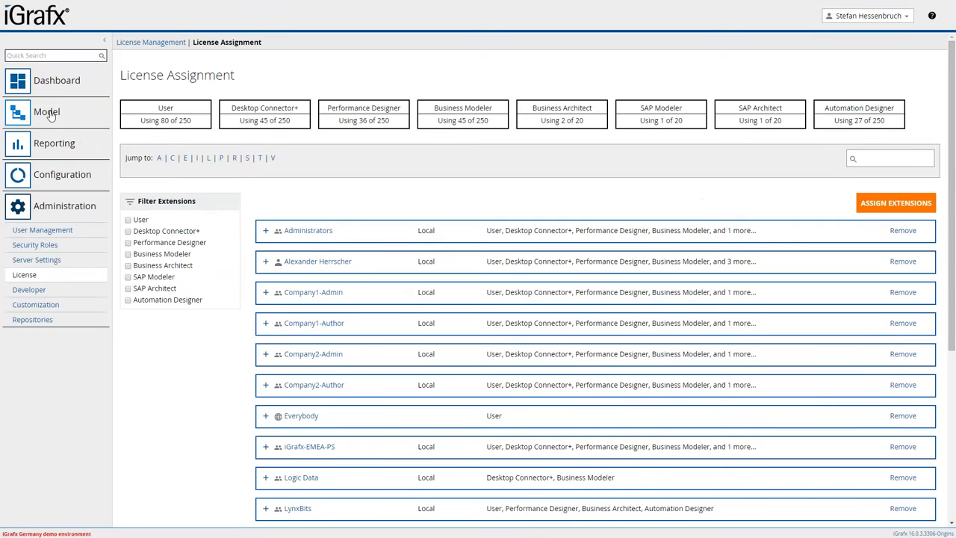
pyautogui.click(59, 181)
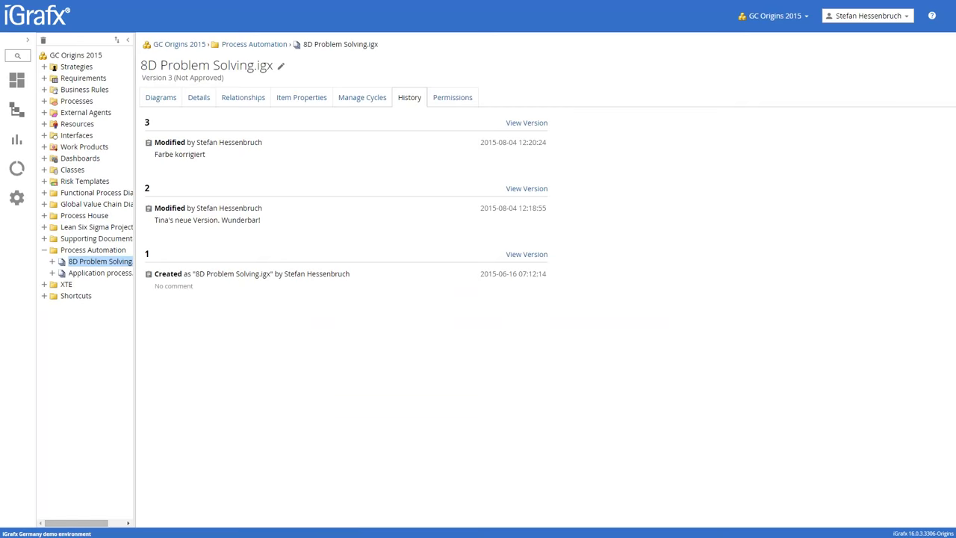
pyautogui.click(44, 193)
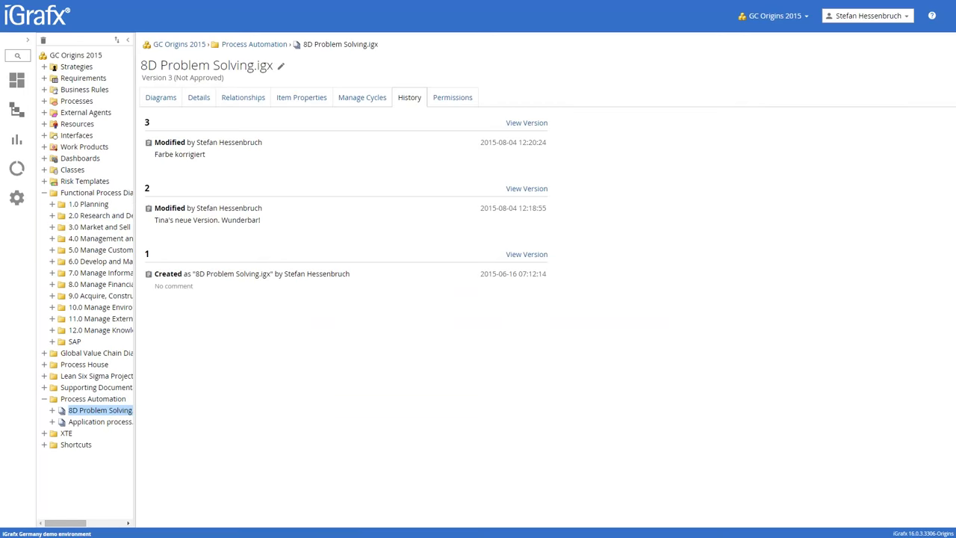
pyautogui.click(44, 100)
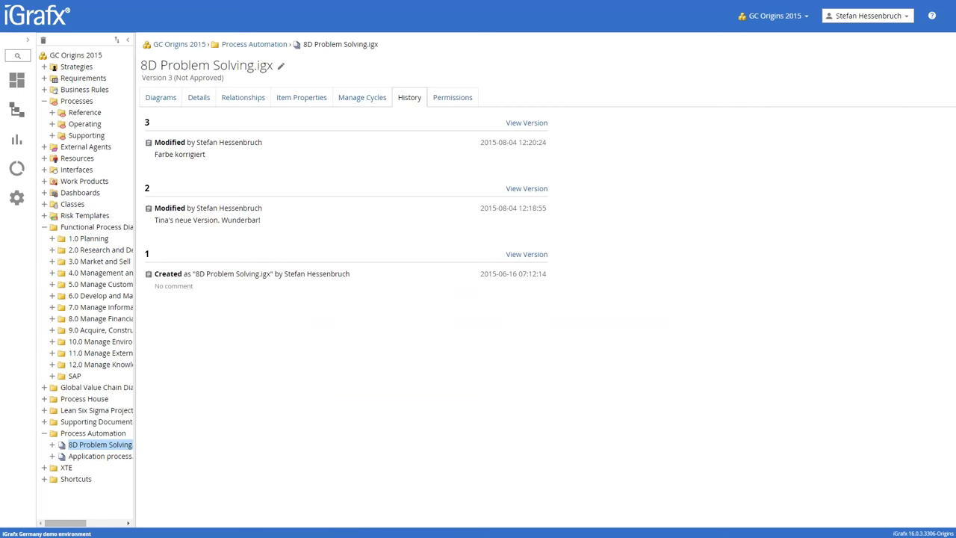
pyautogui.click(53, 124)
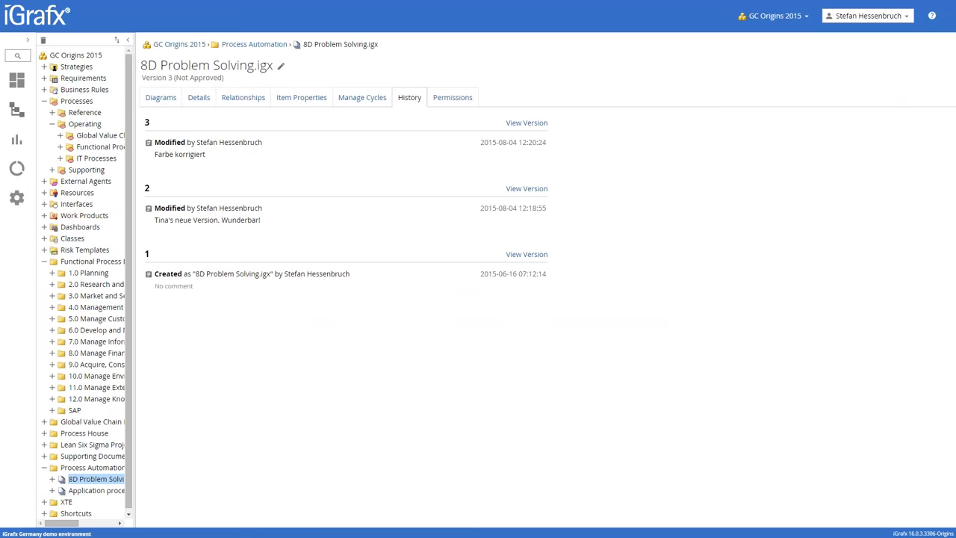
pyautogui.click(44, 421)
pyautogui.click(78, 433)
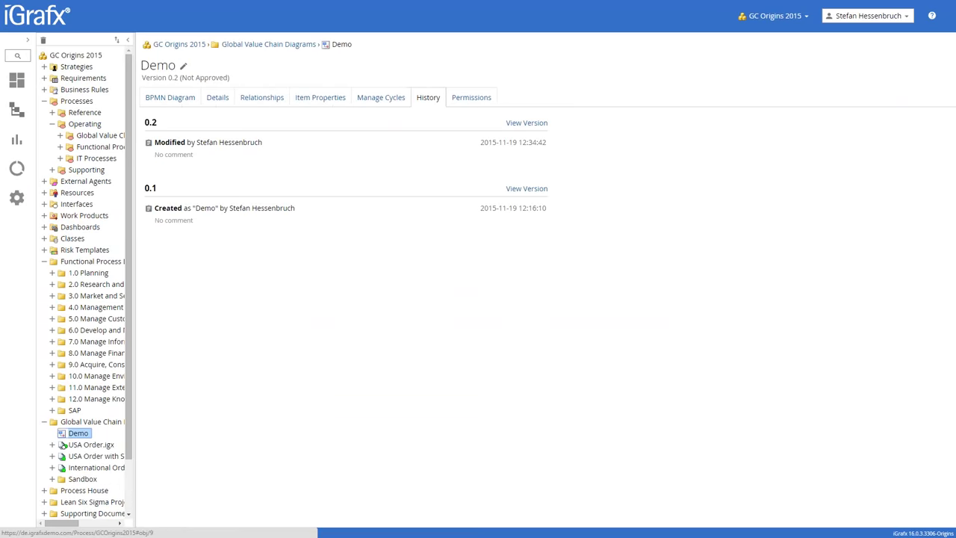
# Step: Check out Demo's BPMN diagram for editing and expand the Resources in the repository tree
pyautogui.click(153, 98)
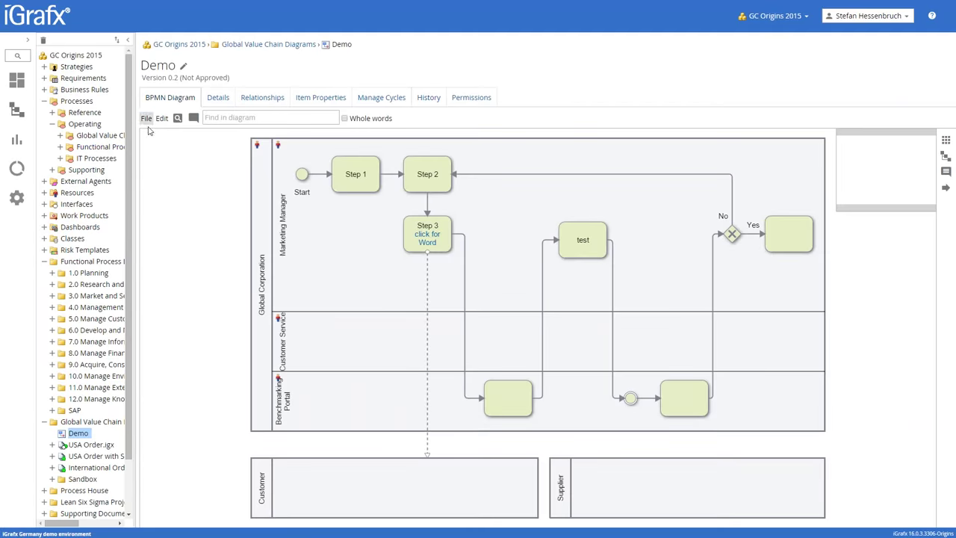
pyautogui.click(147, 118)
pyautogui.click(155, 130)
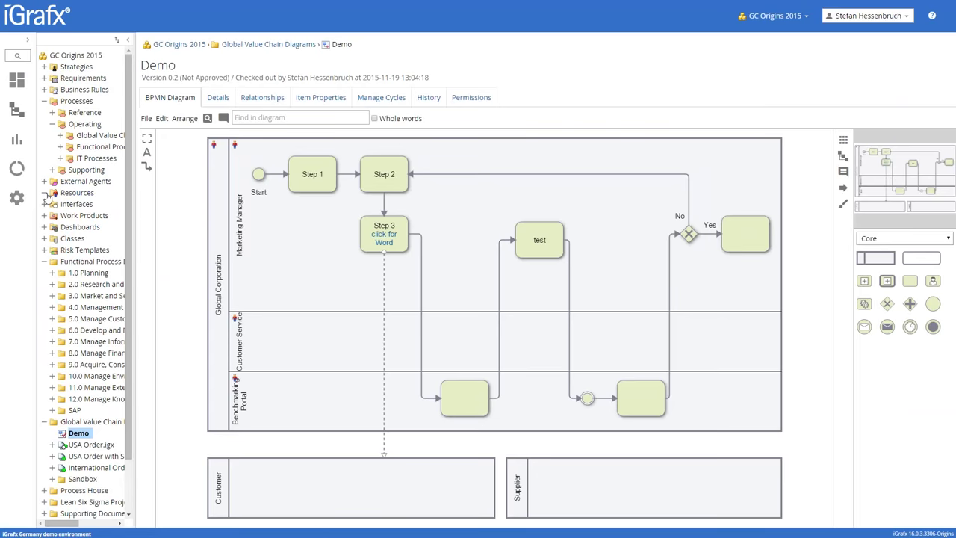
pyautogui.click(45, 193)
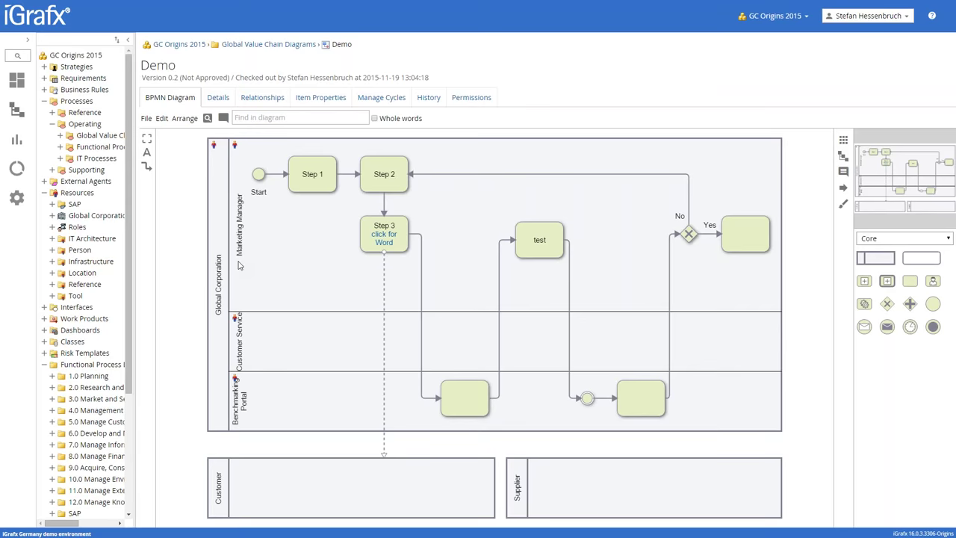
# Step: Switch to the iGrafx Process for Six Sigma desktop client and create a document from the BPMN-Kollaborations-Basisdiagramm template
pyautogui.hotkey('alt', 'Tab')
pyautogui.hotkey('alt', 'Tab')
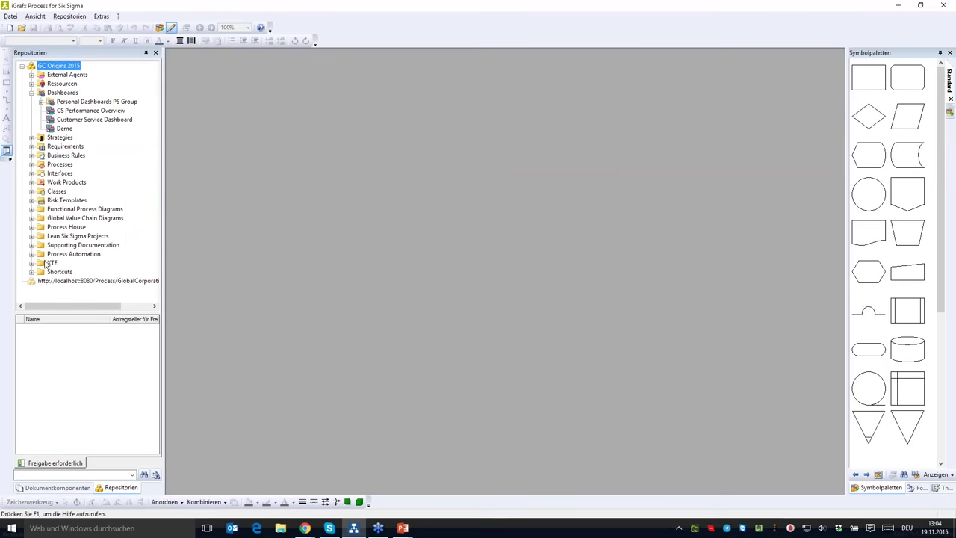
pyautogui.click(32, 210)
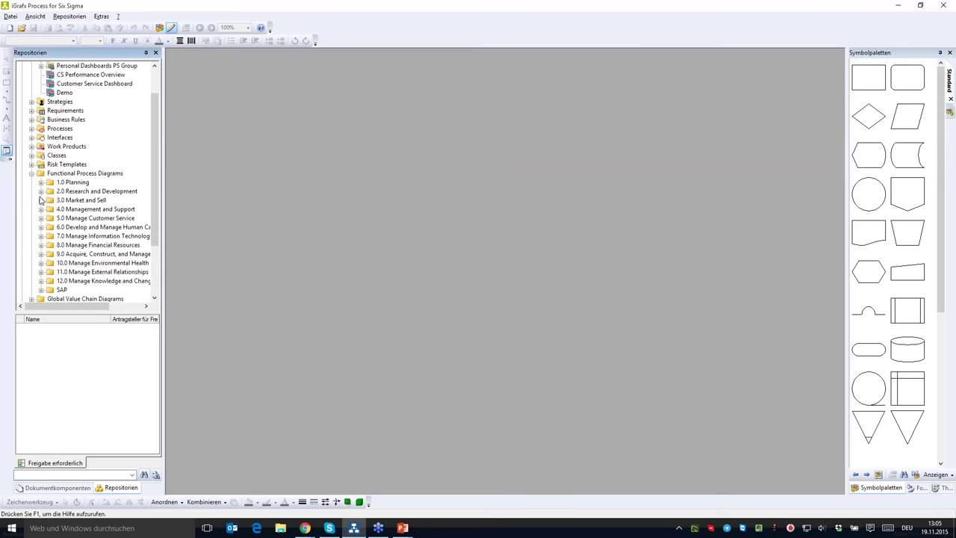
pyautogui.click(32, 173)
pyautogui.click(9, 28)
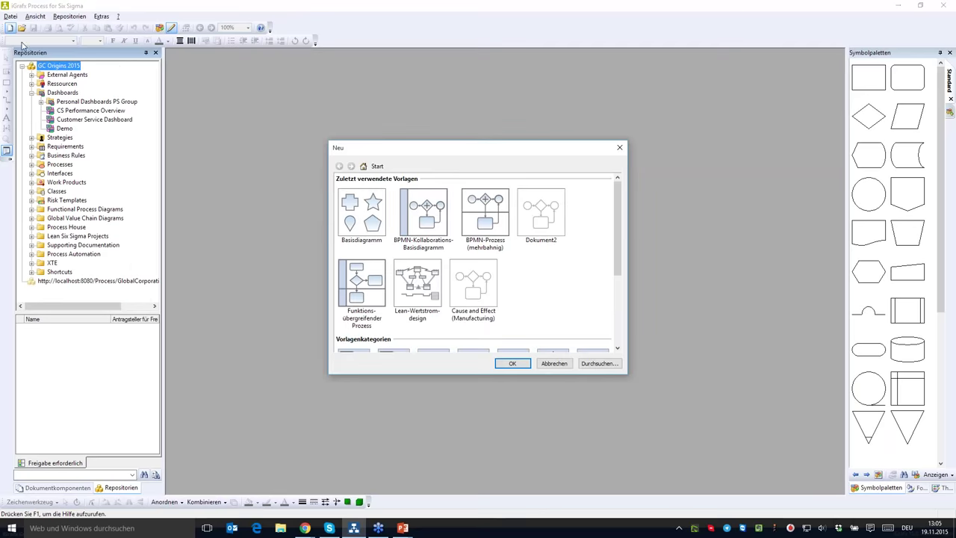
pyautogui.click(424, 221)
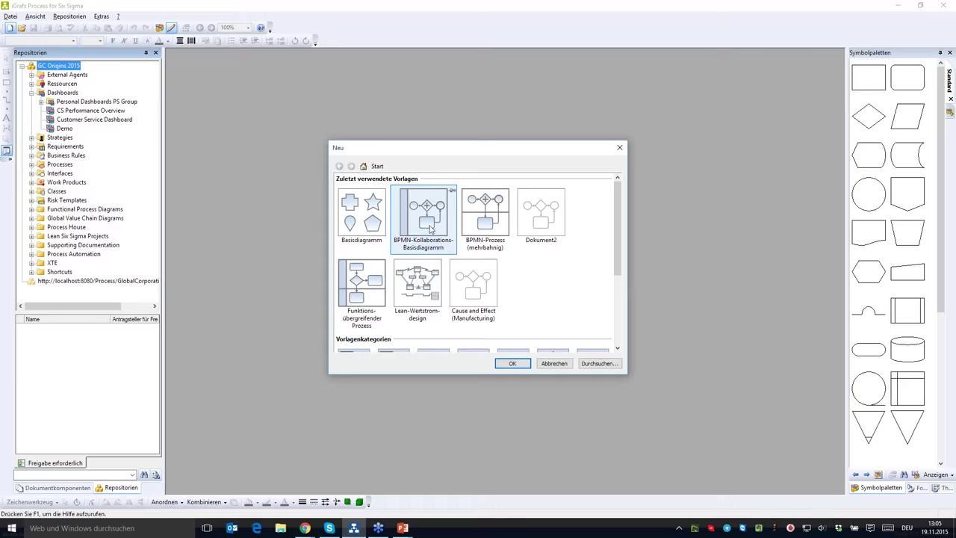
pyautogui.doubleClick(430, 227)
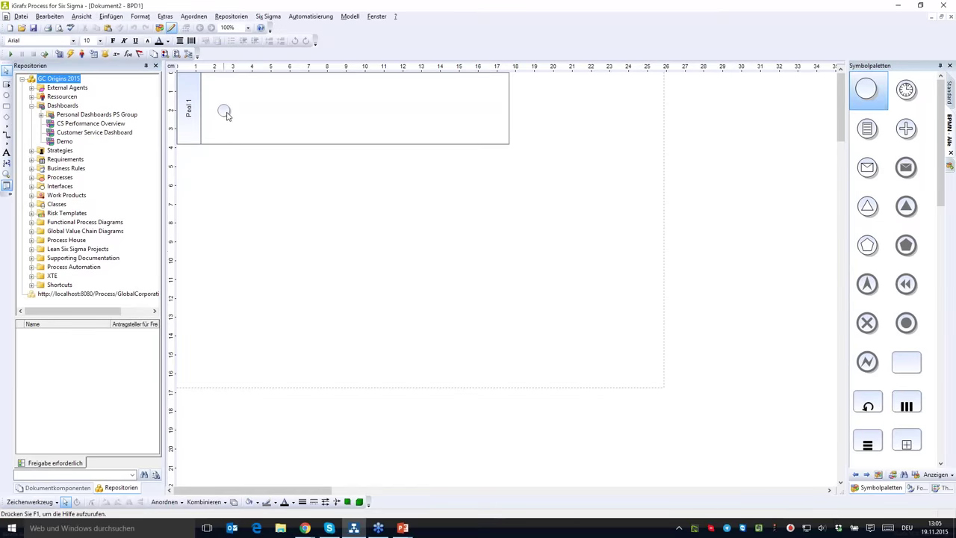
# Step: Place an event in Pool 1 and examine the attribute definition options in its properties
pyautogui.click(224, 112)
pyautogui.doubleClick(223, 110)
pyautogui.click(356, 223)
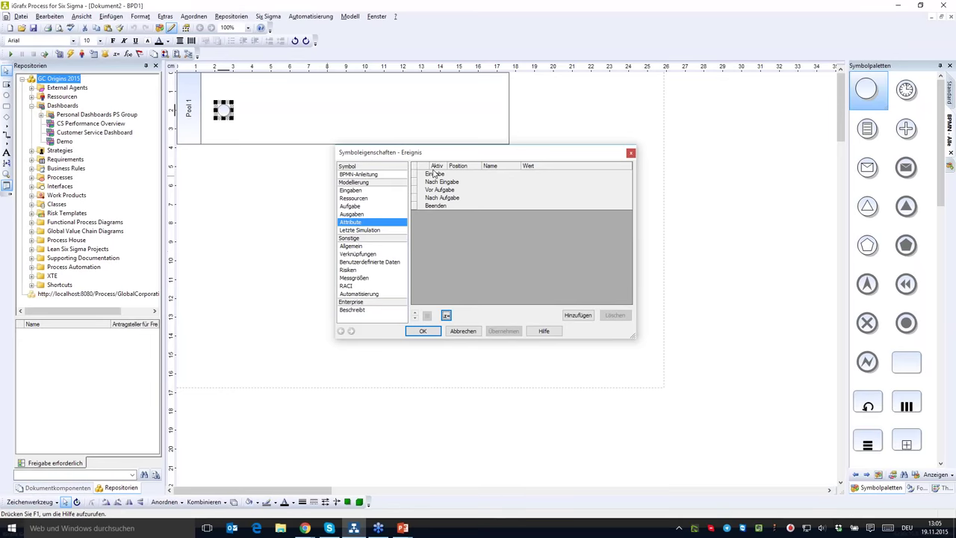
pyautogui.click(446, 314)
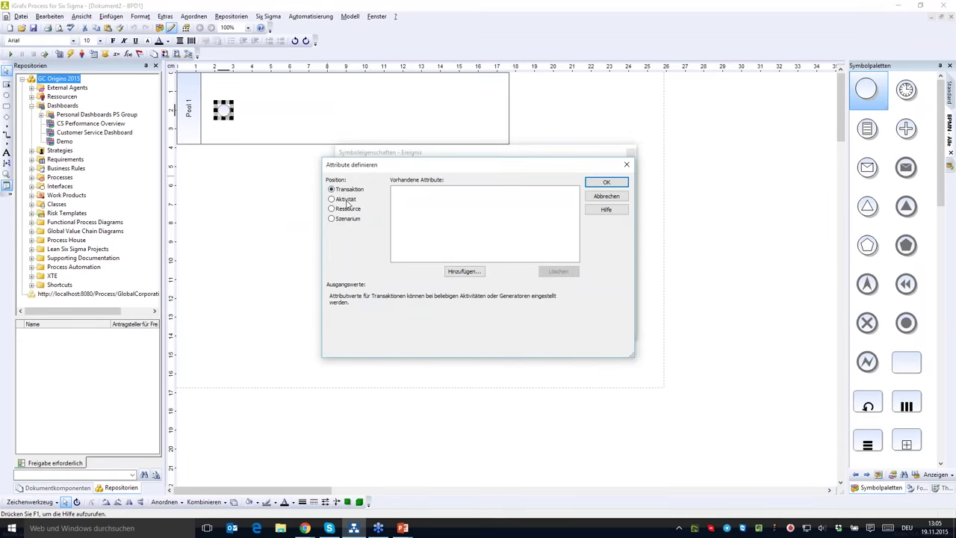
pyautogui.click(584, 200)
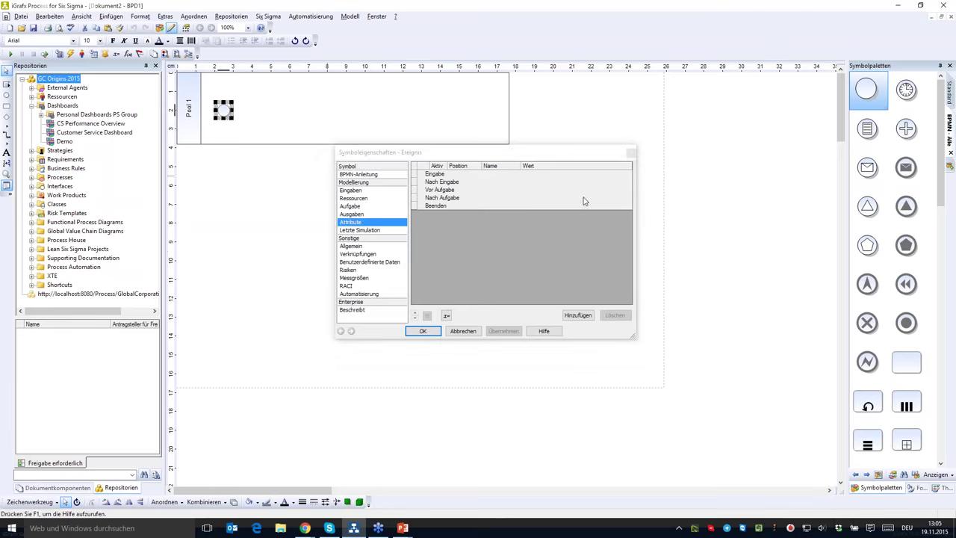
# Step: Examine the event's Entscheidung output with the Ausdruck option and the Statistisch functions of the expression editor, discarding all changes
pyautogui.click(351, 213)
pyautogui.click(439, 183)
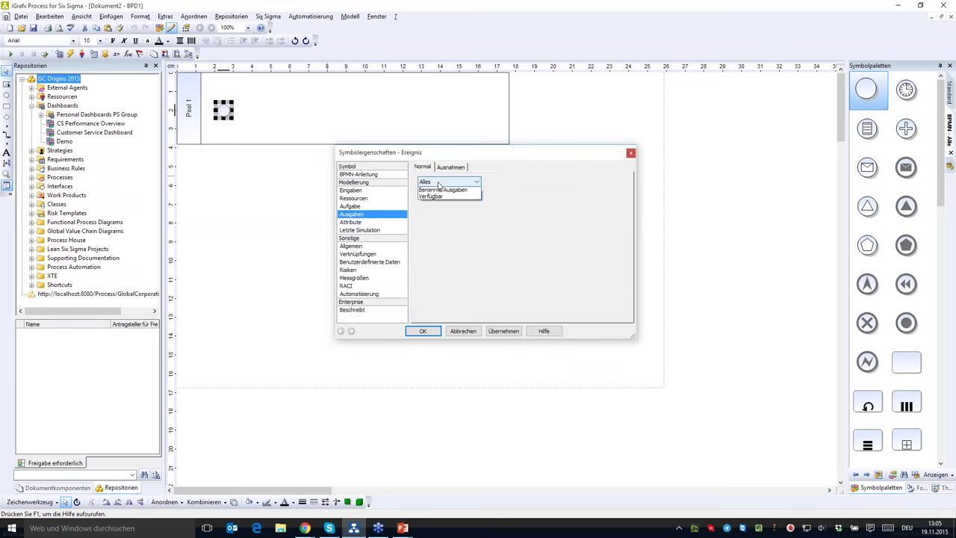
pyautogui.click(442, 200)
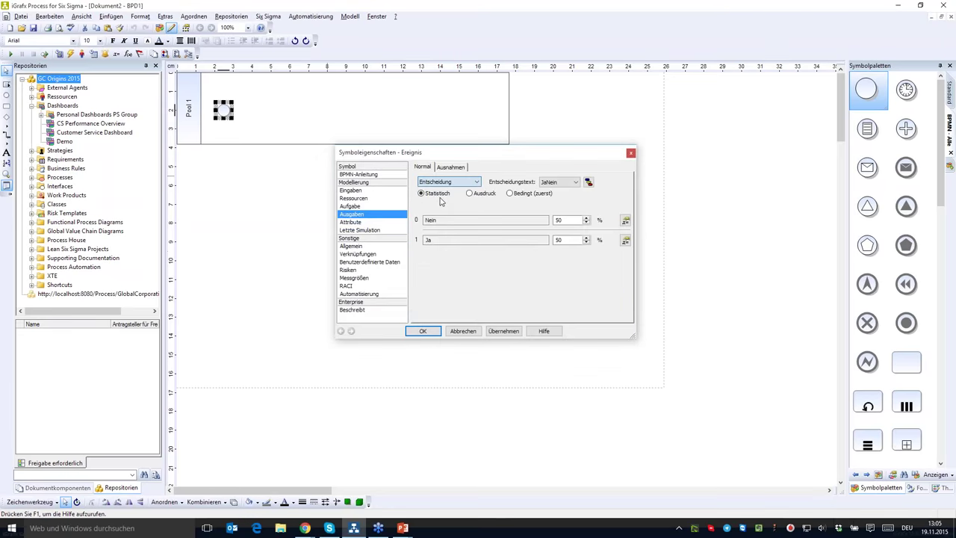
pyautogui.click(482, 195)
pyautogui.click(575, 204)
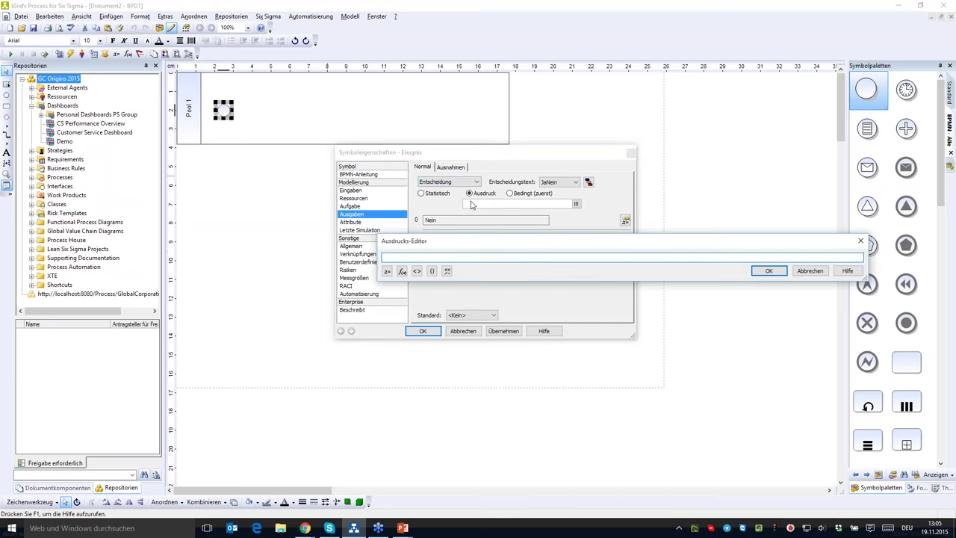
pyautogui.click(401, 273)
pyautogui.click(398, 265)
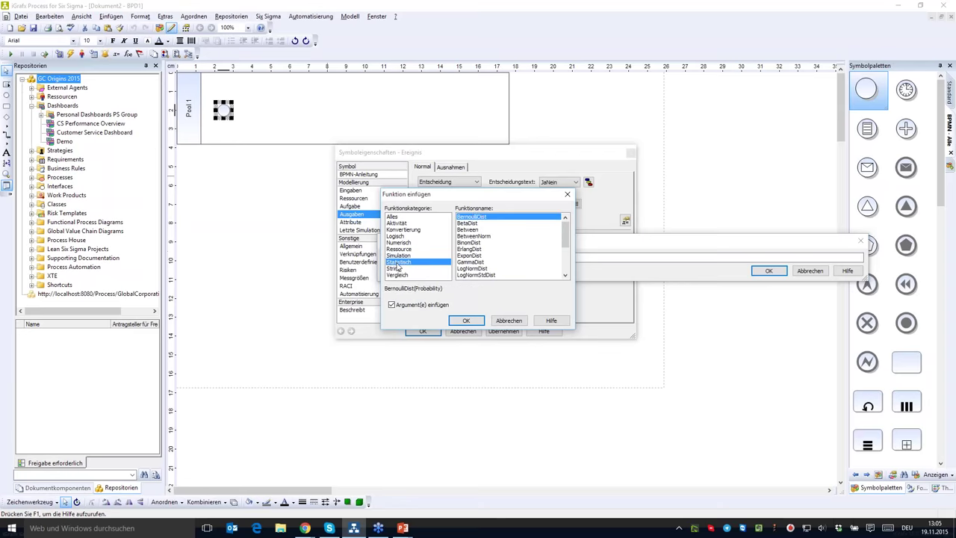
pyautogui.click(508, 320)
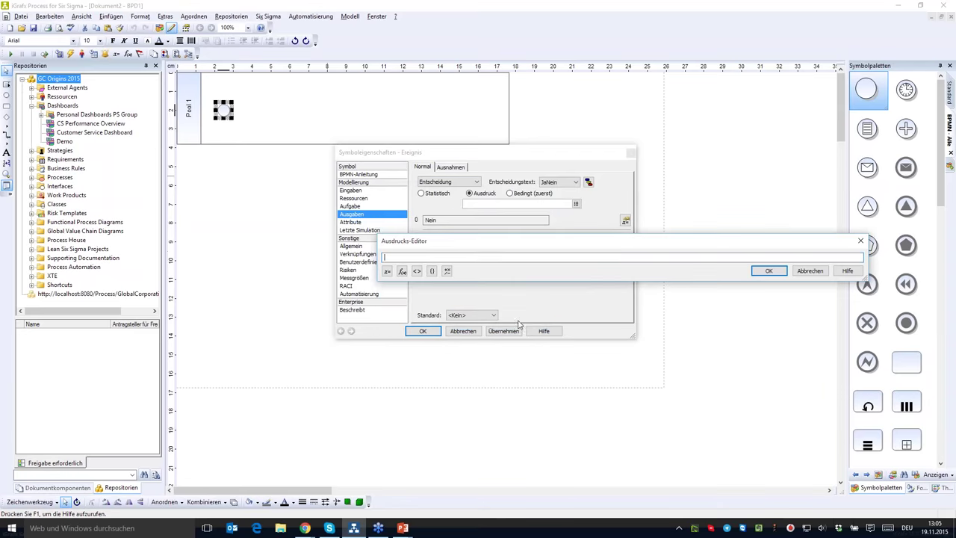
pyautogui.click(801, 273)
pyautogui.click(462, 331)
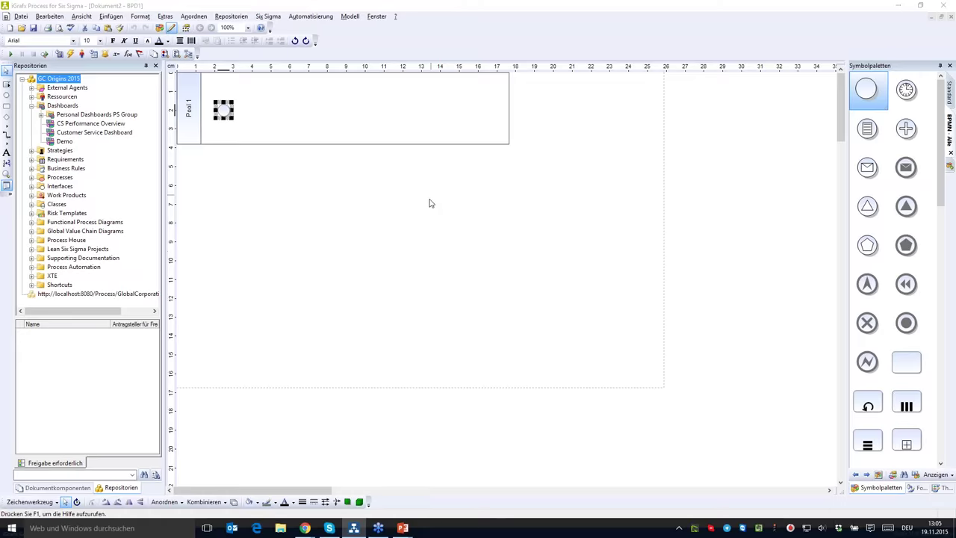
# Step: Switch to the web Demo diagram, back to the desktop client, and on to the PowerPoint slide show
pyautogui.hotkey('alt', 'Tab')
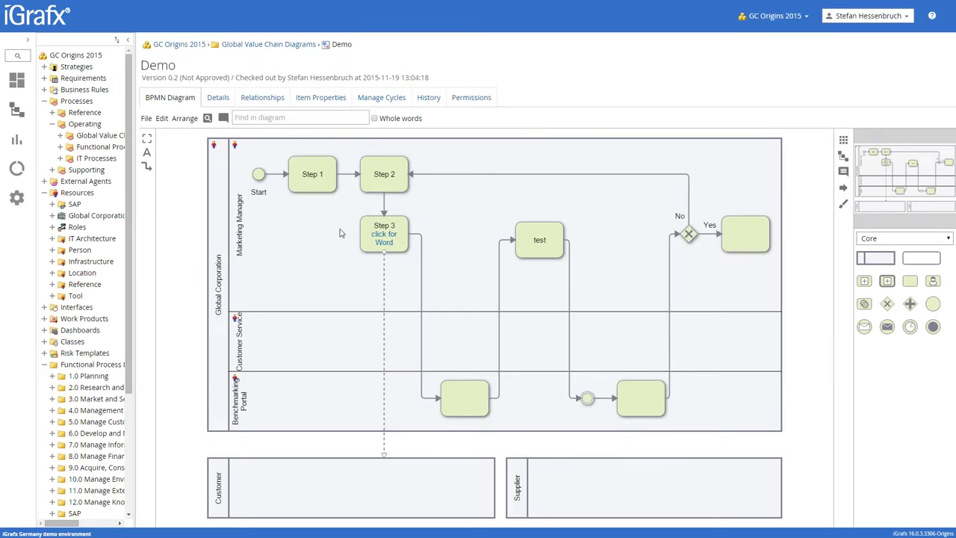
pyautogui.hotkey('alt', 'Tab')
pyautogui.hotkey('alt', 'Tab')
pyautogui.press('Tab')
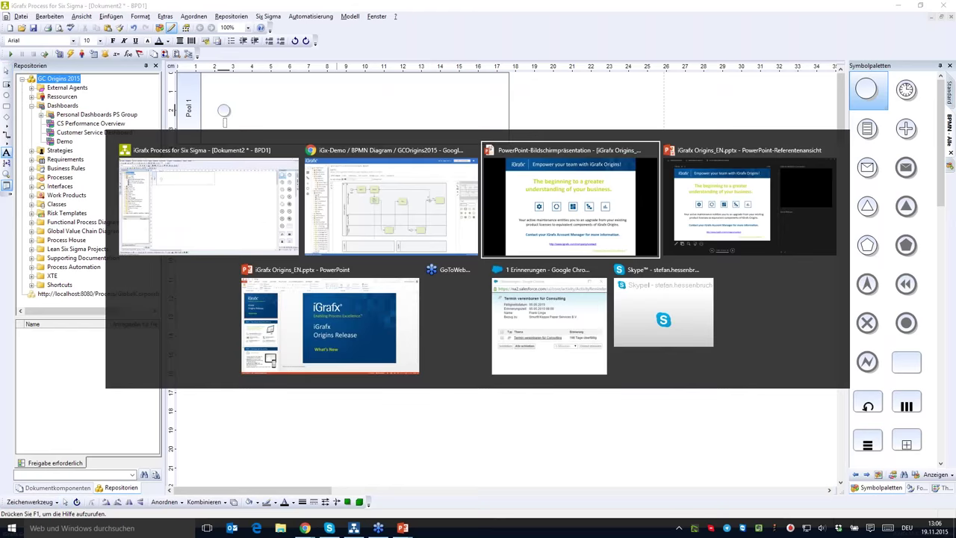